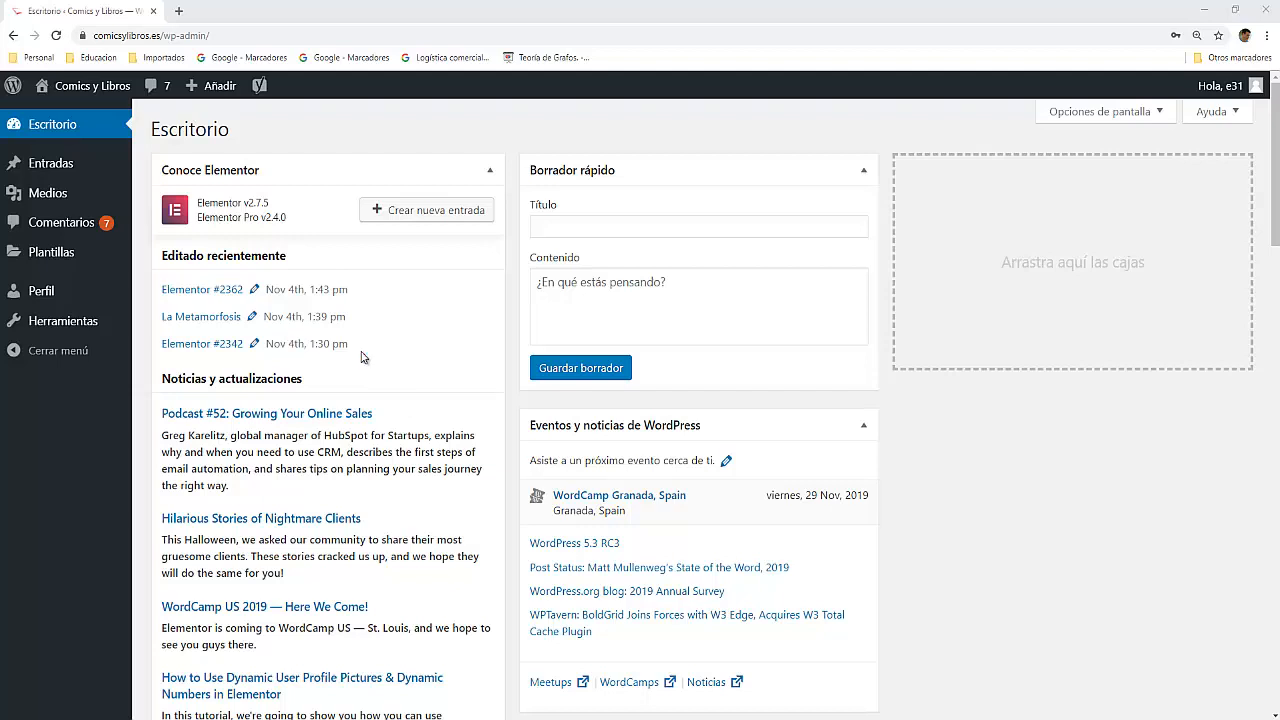
Step: Start a new blog post (entrada) from the dashboard
{"action": "mouse_move", "coordinate": [55, 168]}
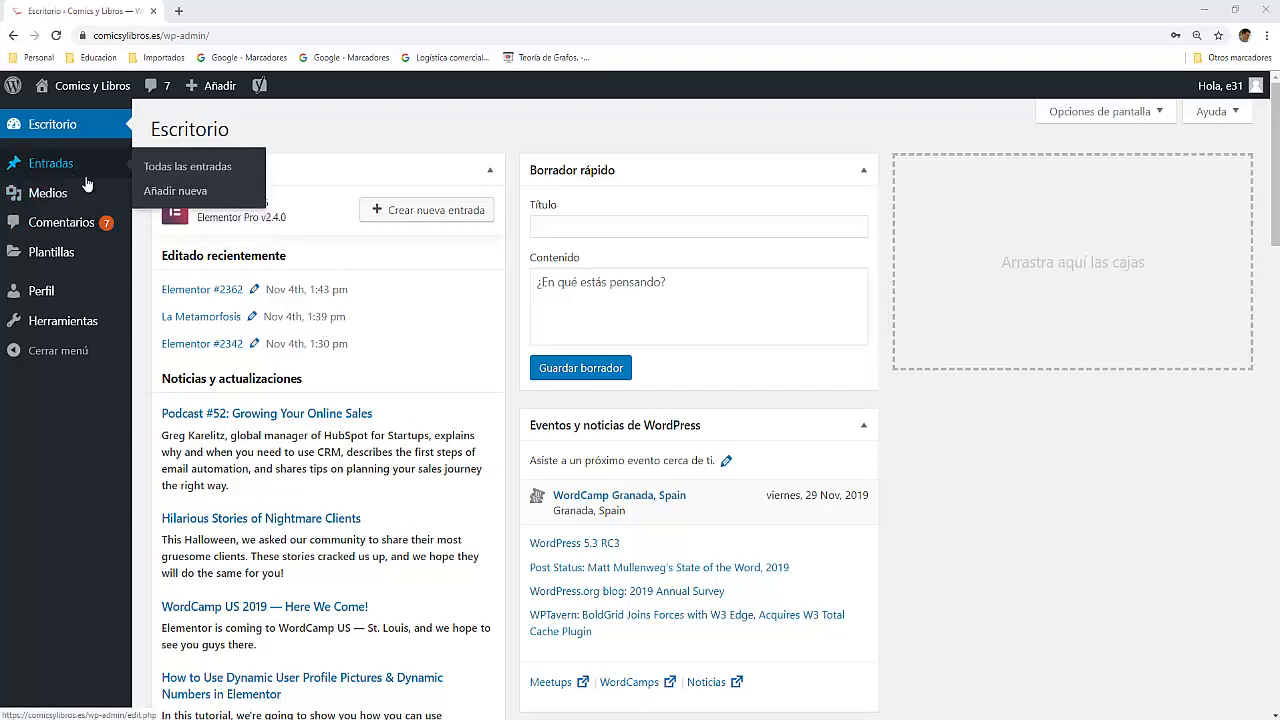
{"action": "left_click", "coordinate": [187, 200]}
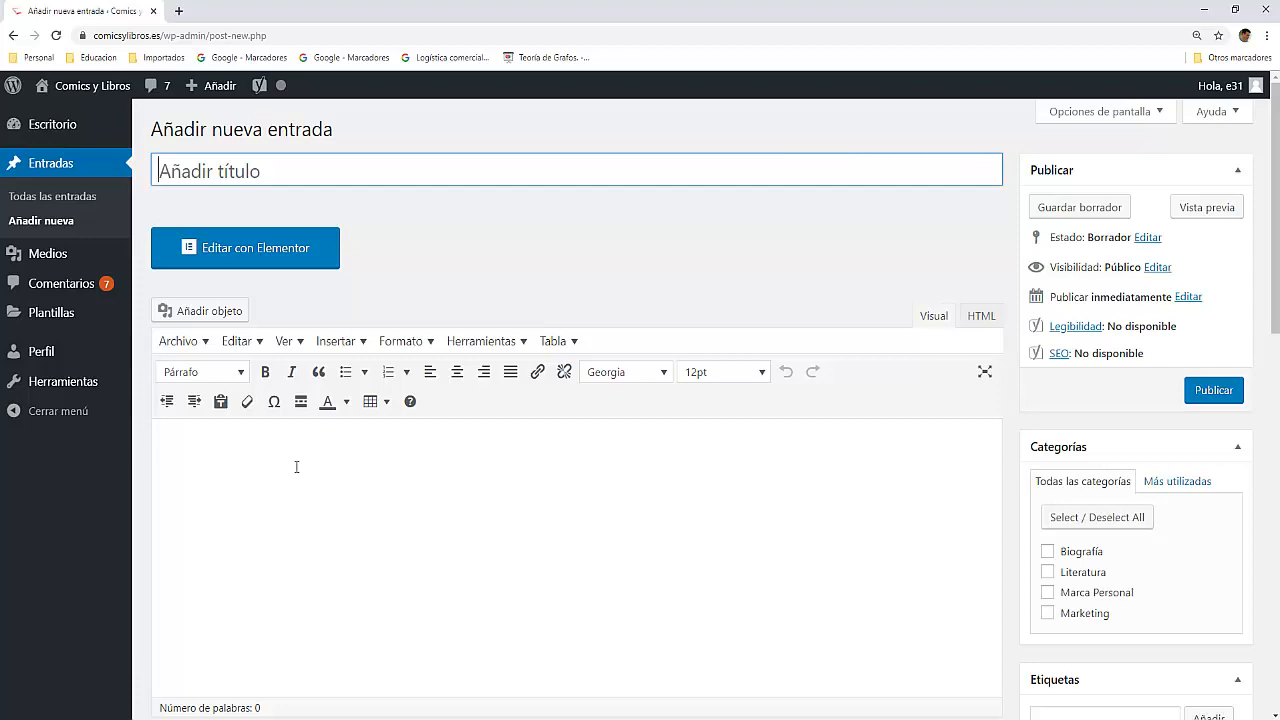
Step: Look over the new post's editing page, examining the content editor, the Yoast SEO section and its snippet preview
{"action": "scroll", "coordinate": [296, 467], "scroll_direction": "down", "scroll_amount": 10}
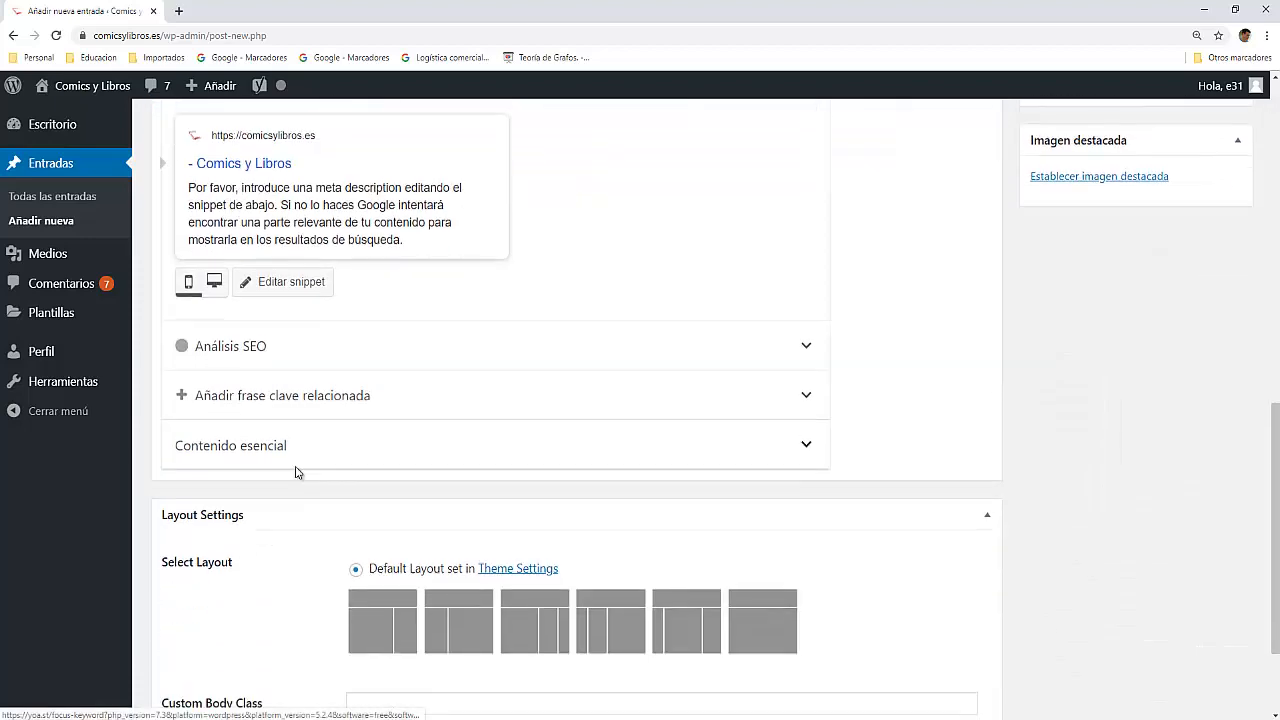
{"action": "scroll", "coordinate": [295, 470], "scroll_direction": "up", "scroll_amount": 2}
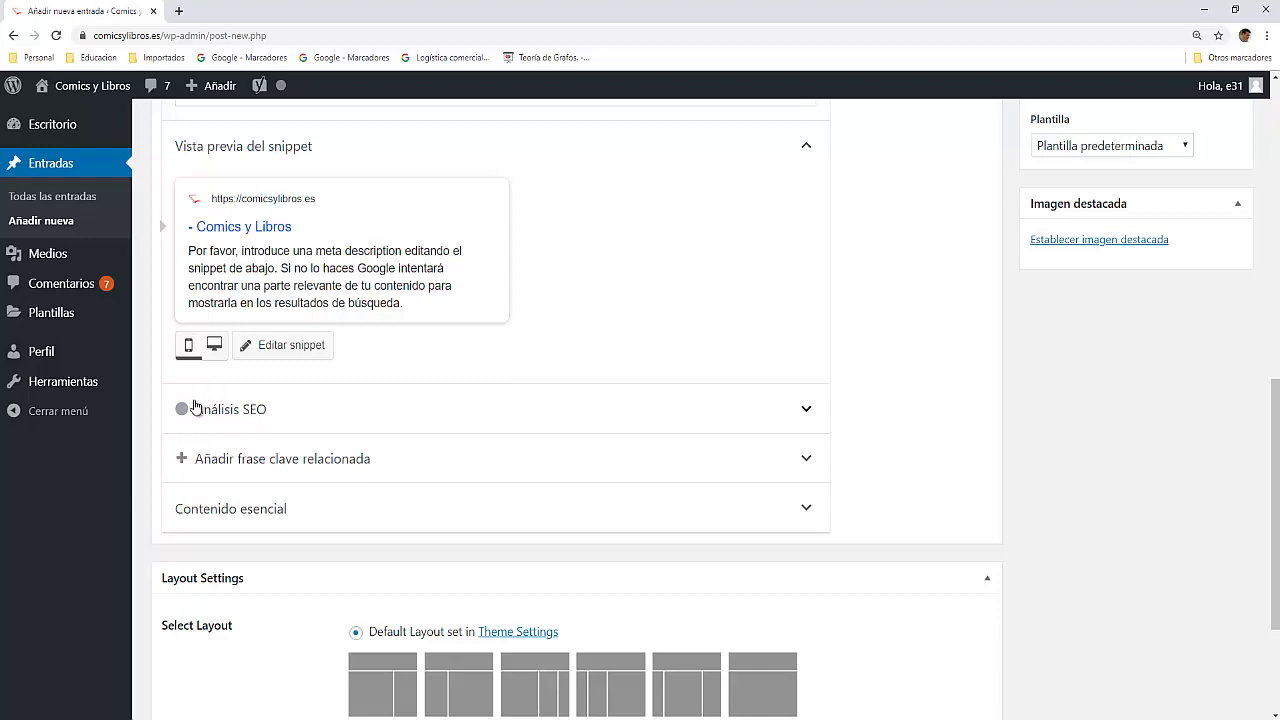
{"action": "scroll", "coordinate": [318, 430], "scroll_direction": "up", "scroll_amount": 5}
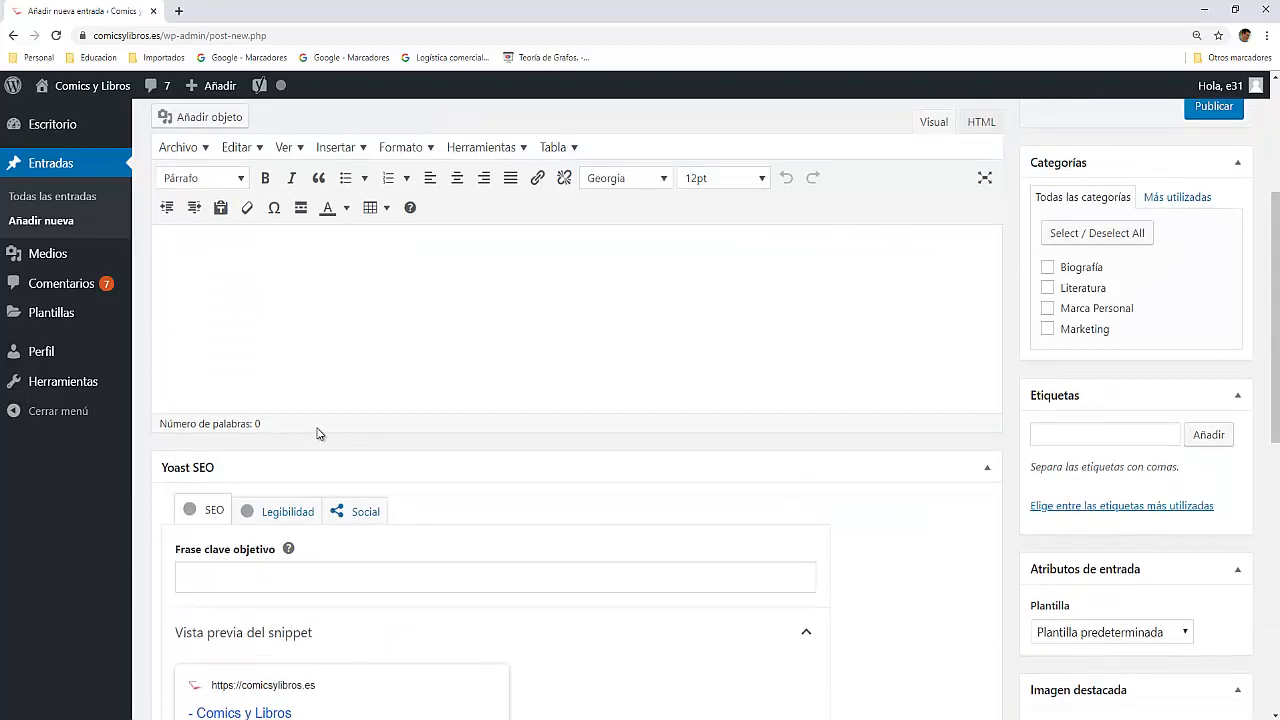
{"action": "scroll", "coordinate": [318, 428], "scroll_direction": "up", "scroll_amount": 2}
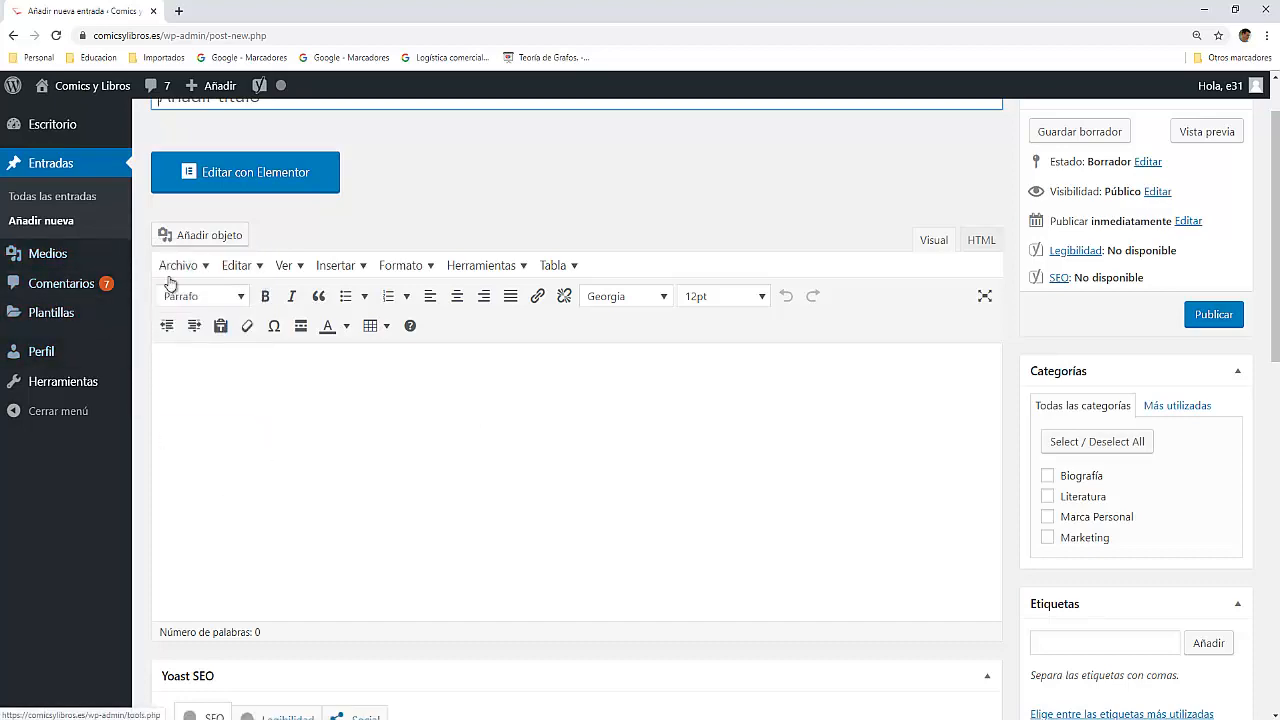
{"action": "scroll", "coordinate": [269, 454], "scroll_direction": "down", "scroll_amount": 9}
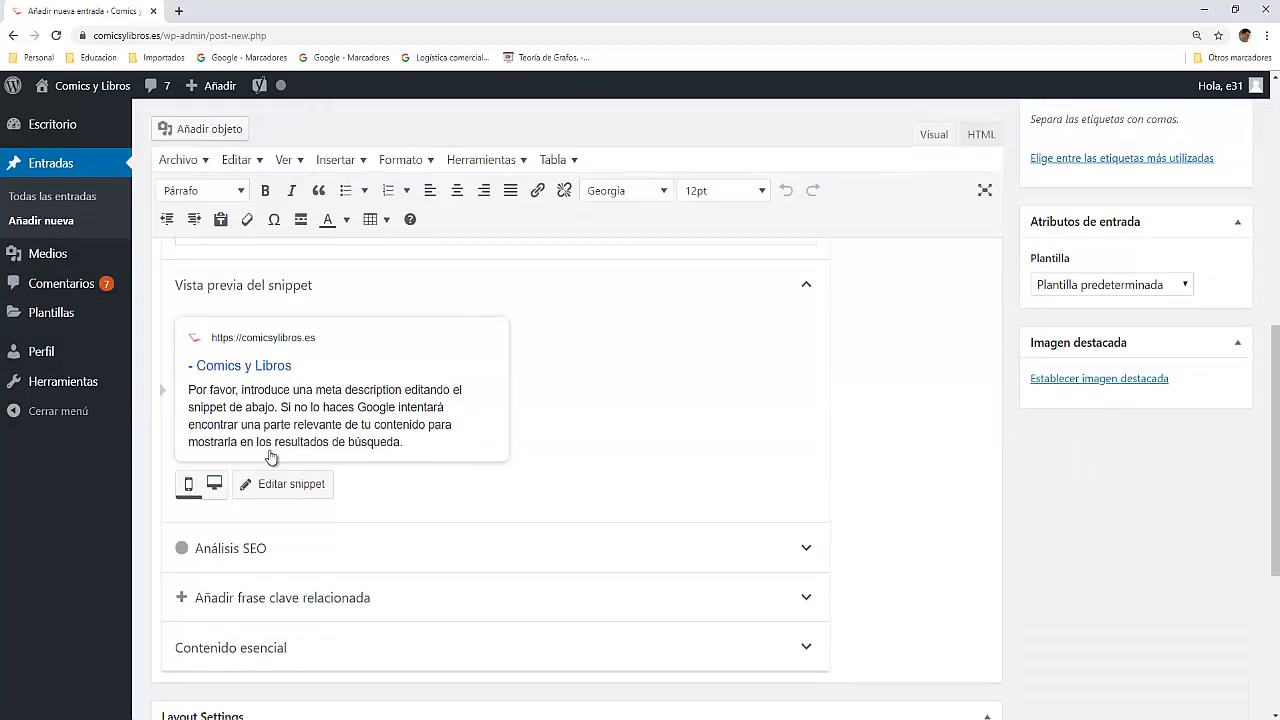
{"action": "scroll", "coordinate": [271, 451], "scroll_direction": "up", "scroll_amount": 4}
{"action": "scroll", "coordinate": [271, 454], "scroll_direction": "up", "scroll_amount": 3}
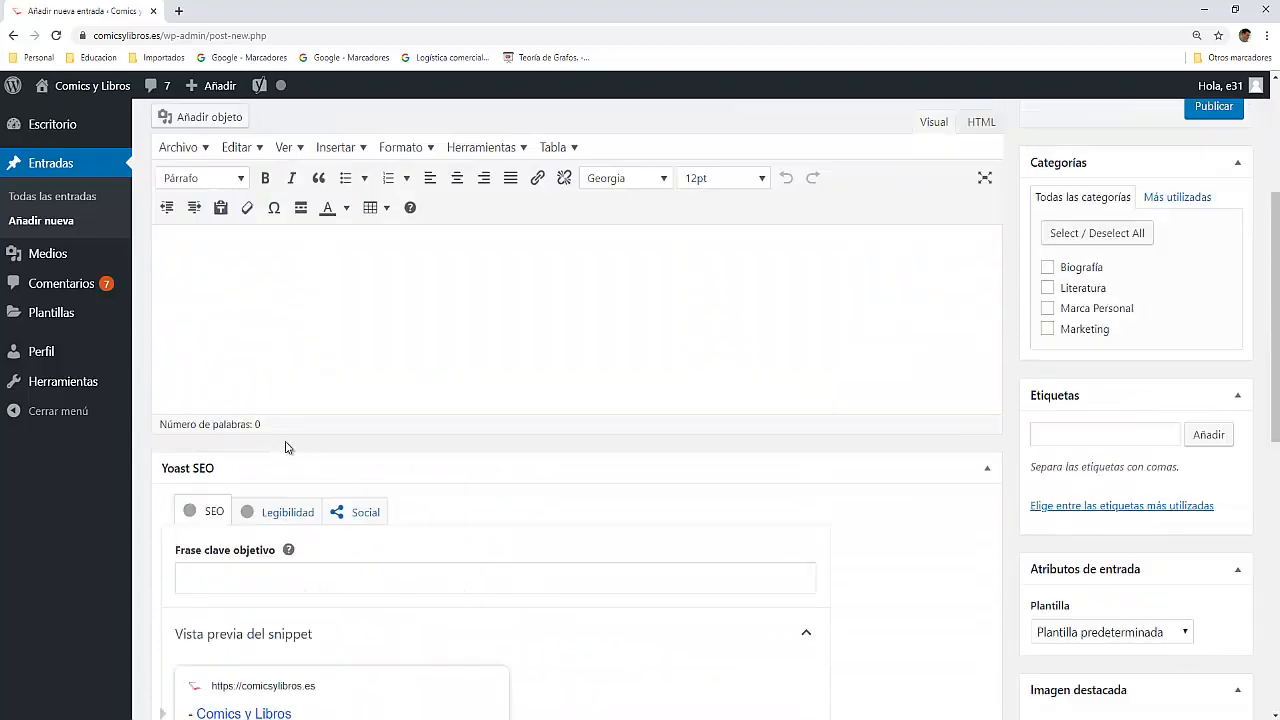
{"action": "scroll", "coordinate": [283, 309], "scroll_direction": "up", "scroll_amount": 2}
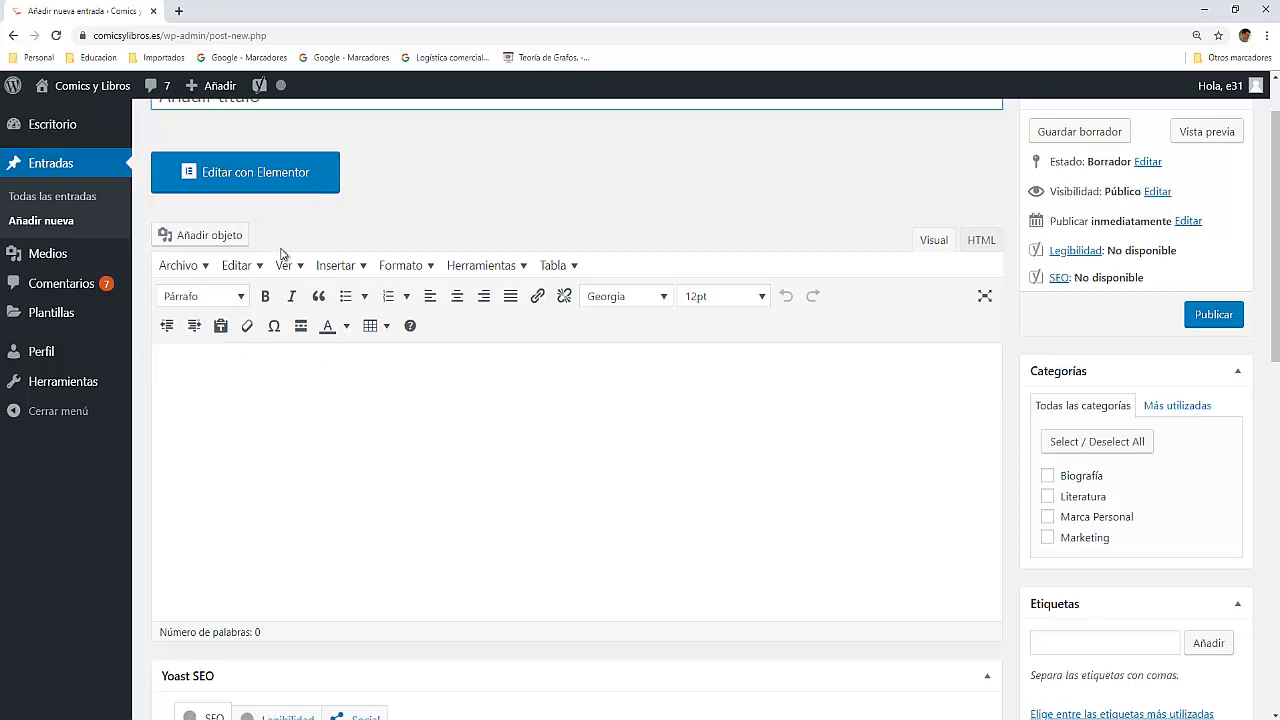
{"action": "scroll", "coordinate": [352, 540], "scroll_direction": "down", "scroll_amount": 1}
{"action": "scroll", "coordinate": [352, 540], "scroll_direction": "down", "scroll_amount": 10}
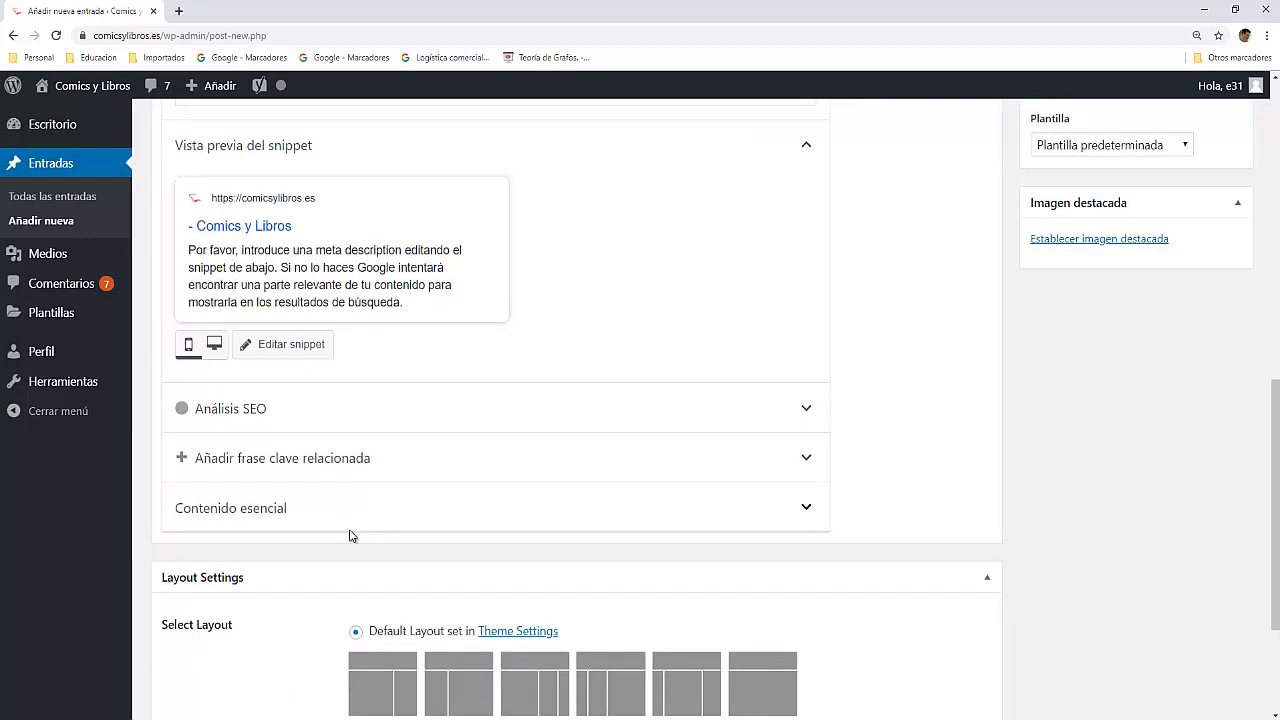
{"action": "scroll", "coordinate": [352, 538], "scroll_direction": "up", "scroll_amount": 5}
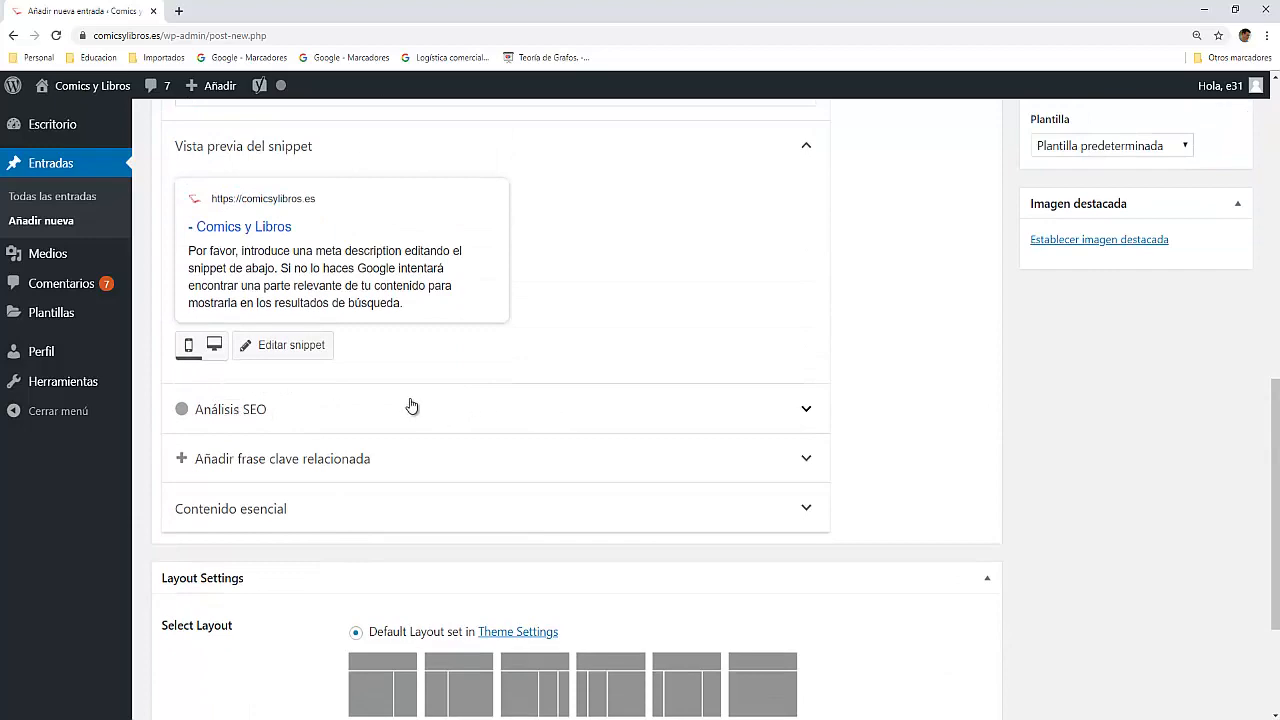
{"action": "scroll", "coordinate": [450, 369], "scroll_direction": "up", "scroll_amount": 7}
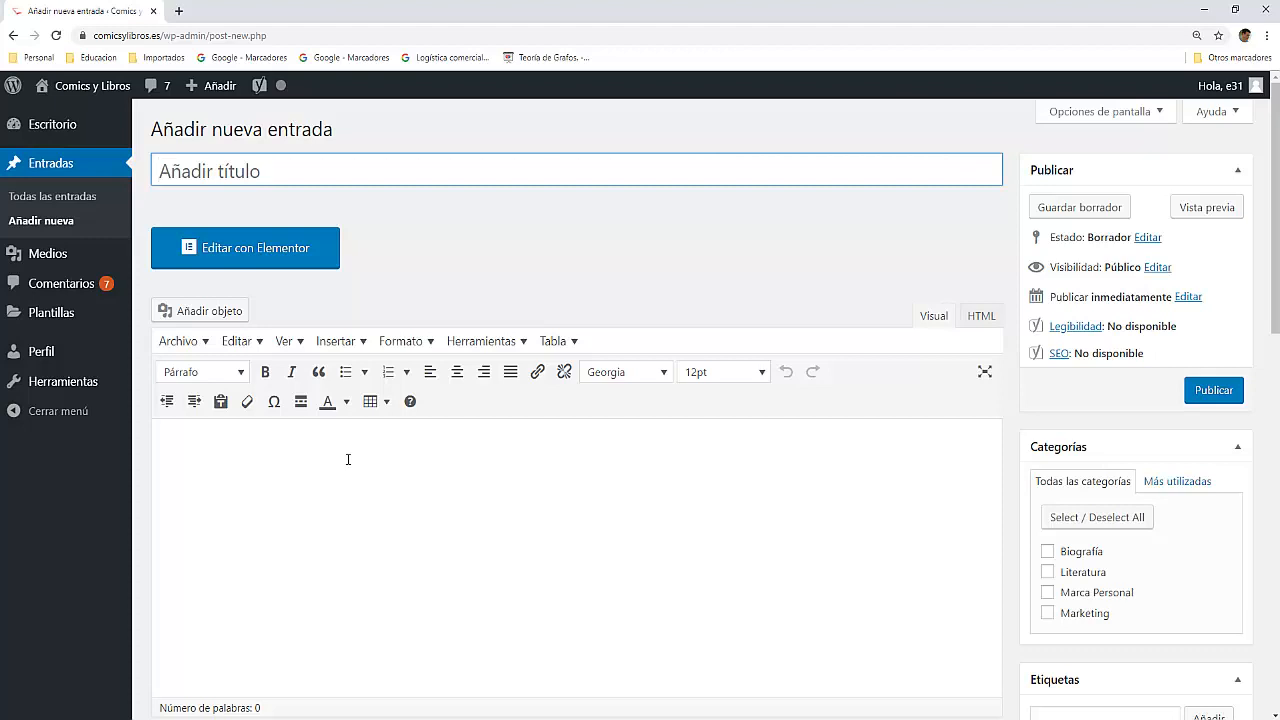
Step: Title the post "Neuromarketing en ventas"
{"action": "type", "text": "Neuro"}
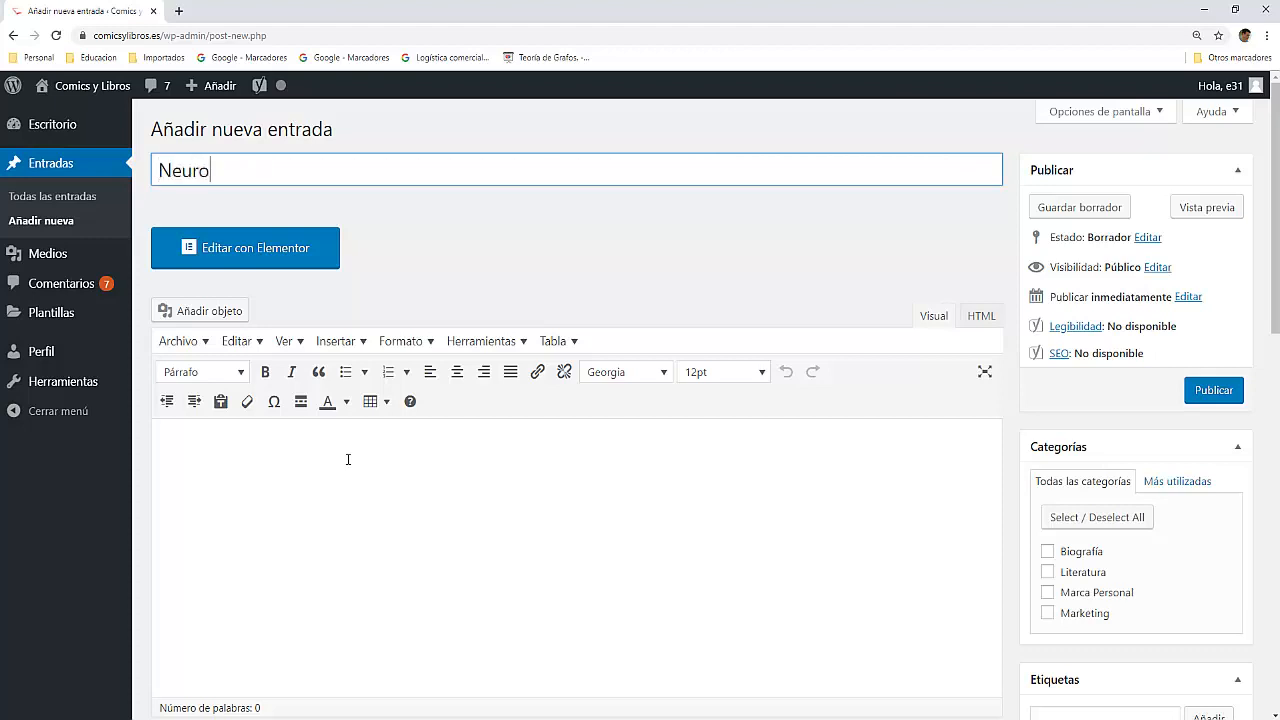
{"action": "type", "text": "marketing "}
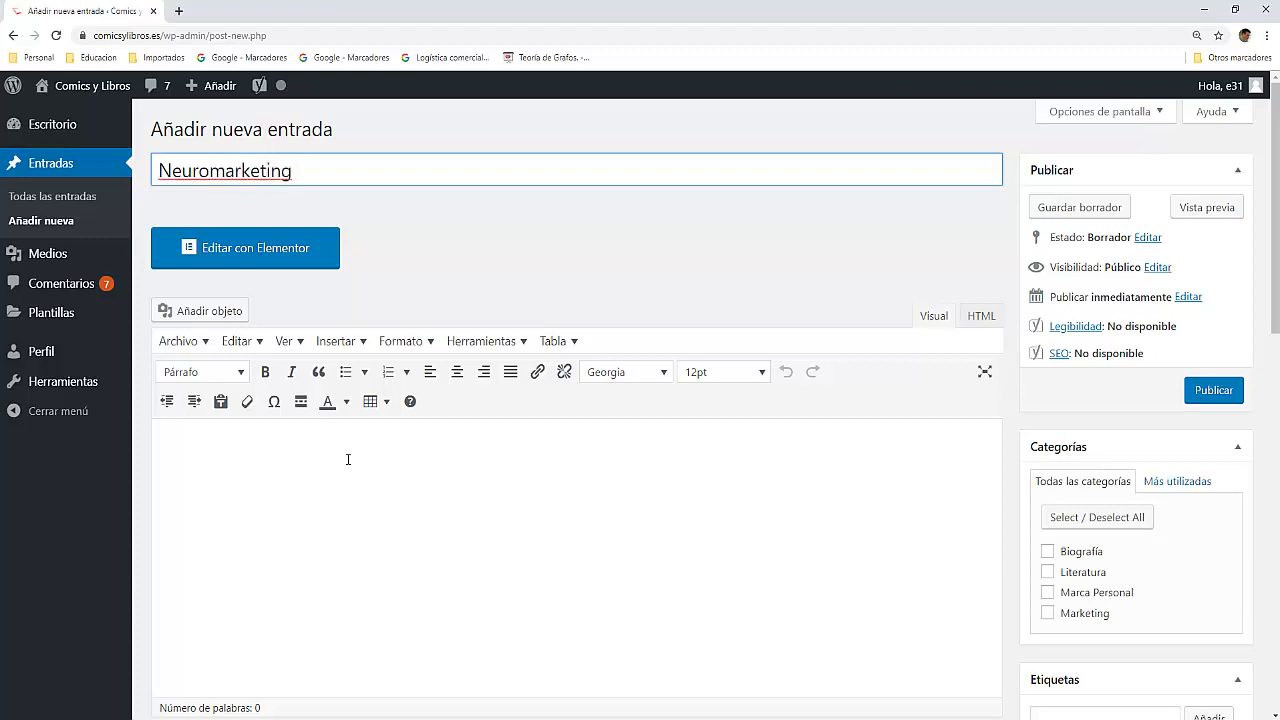
{"action": "type", "text": "en ventas"}
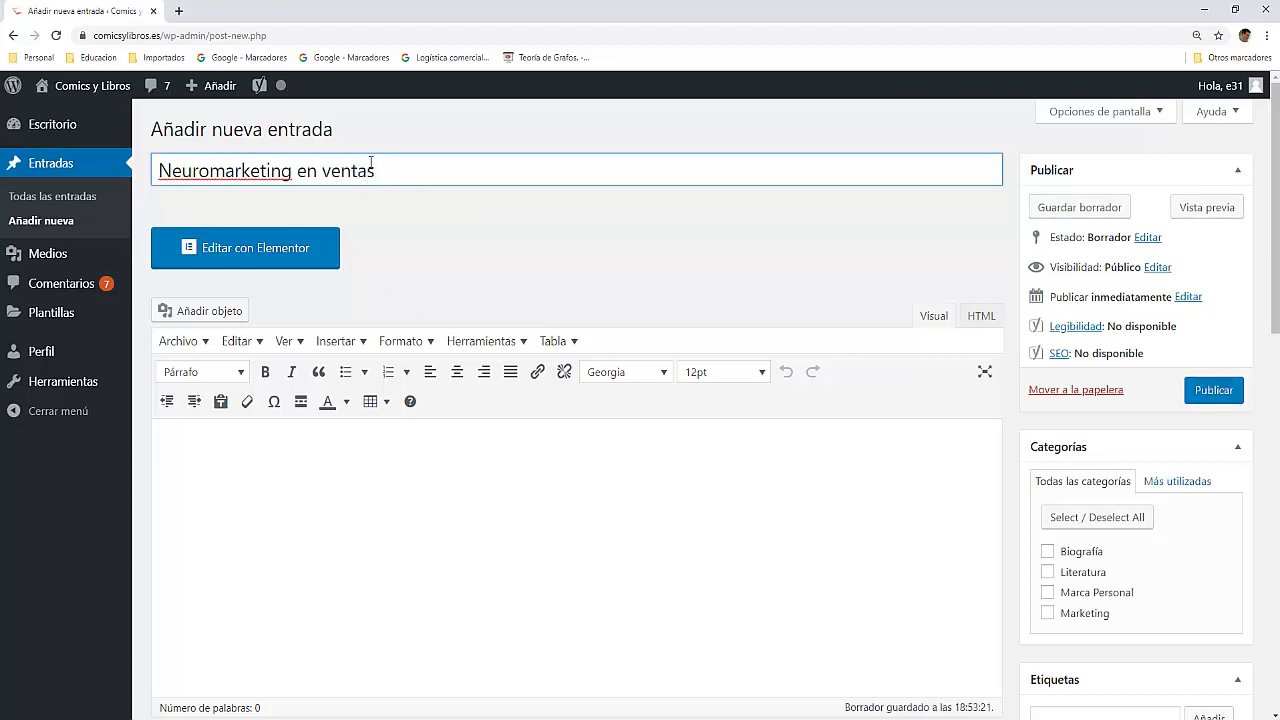
Step: Copy the post title "Neuromarketing en ventas" and paste it as the Yoast SEO focus keyphrase (Frase clave objetivo)
{"action": "left_click_drag", "start_coordinate": [375, 171], "coordinate": [160, 186]}
{"action": "key", "text": "ctrl+c"}
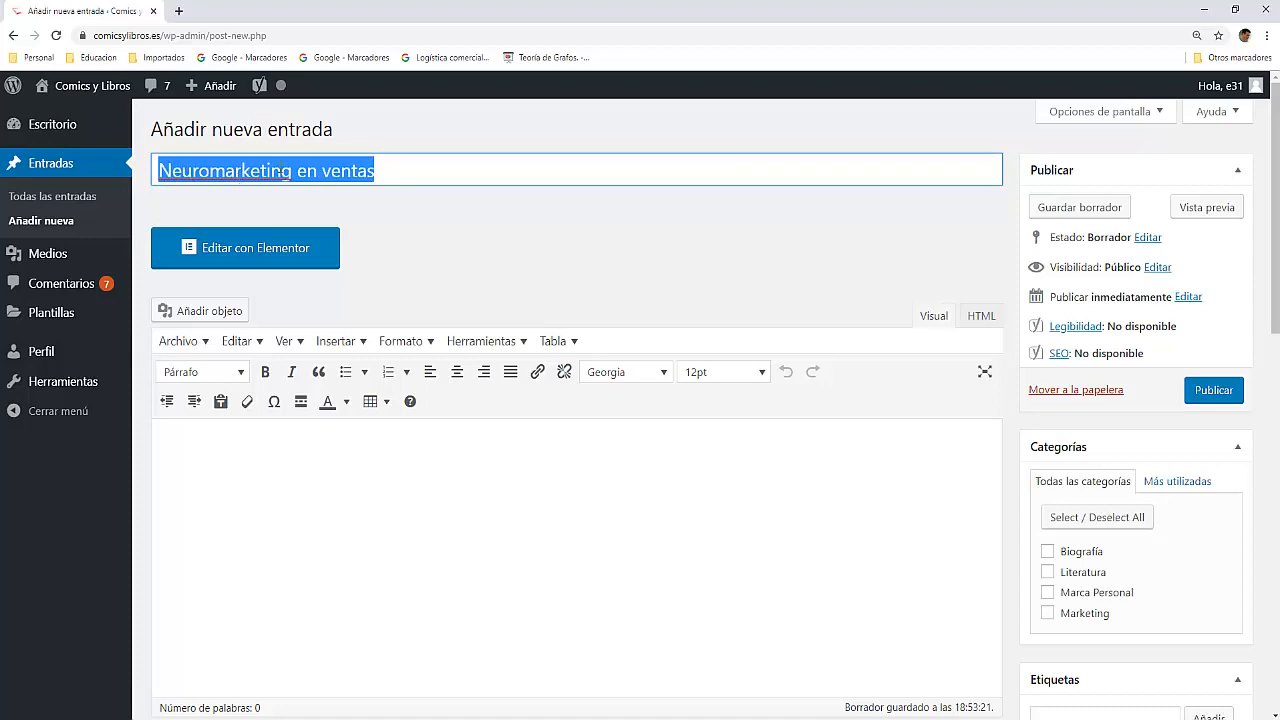
{"action": "right_click", "coordinate": [275, 172]}
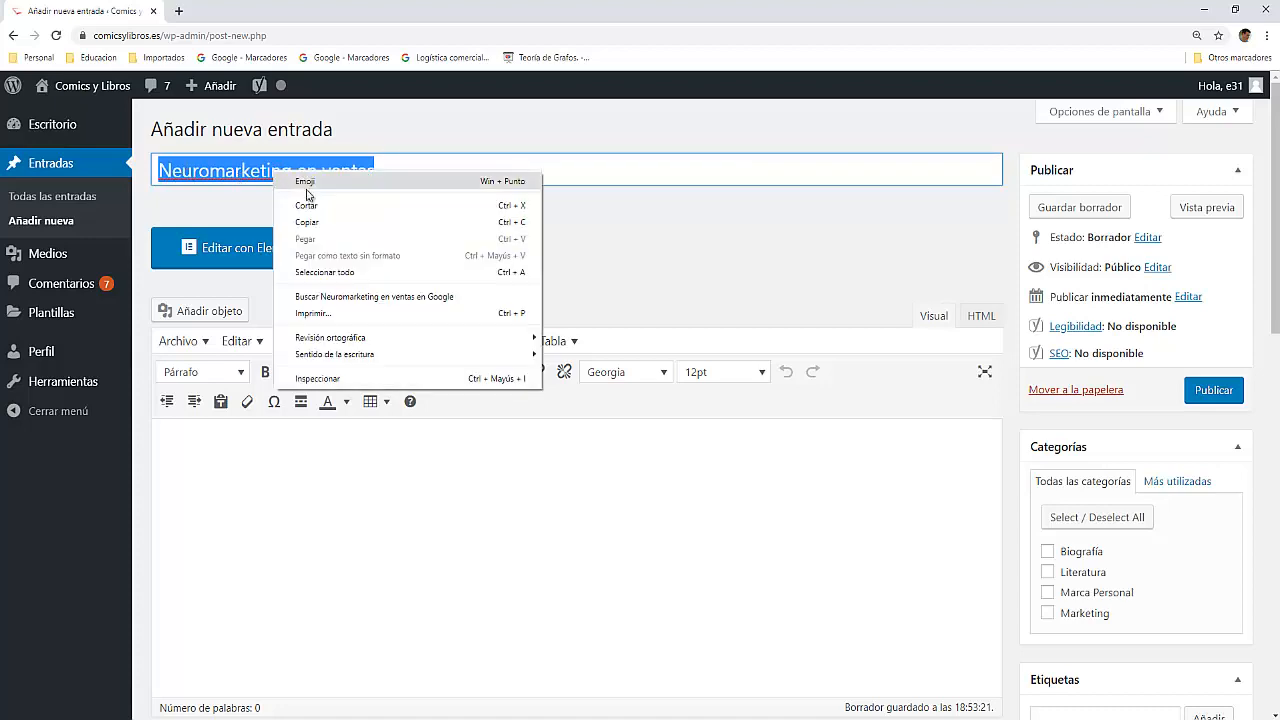
{"action": "left_click", "coordinate": [309, 223]}
{"action": "scroll", "coordinate": [343, 331], "scroll_direction": "down", "scroll_amount": 7}
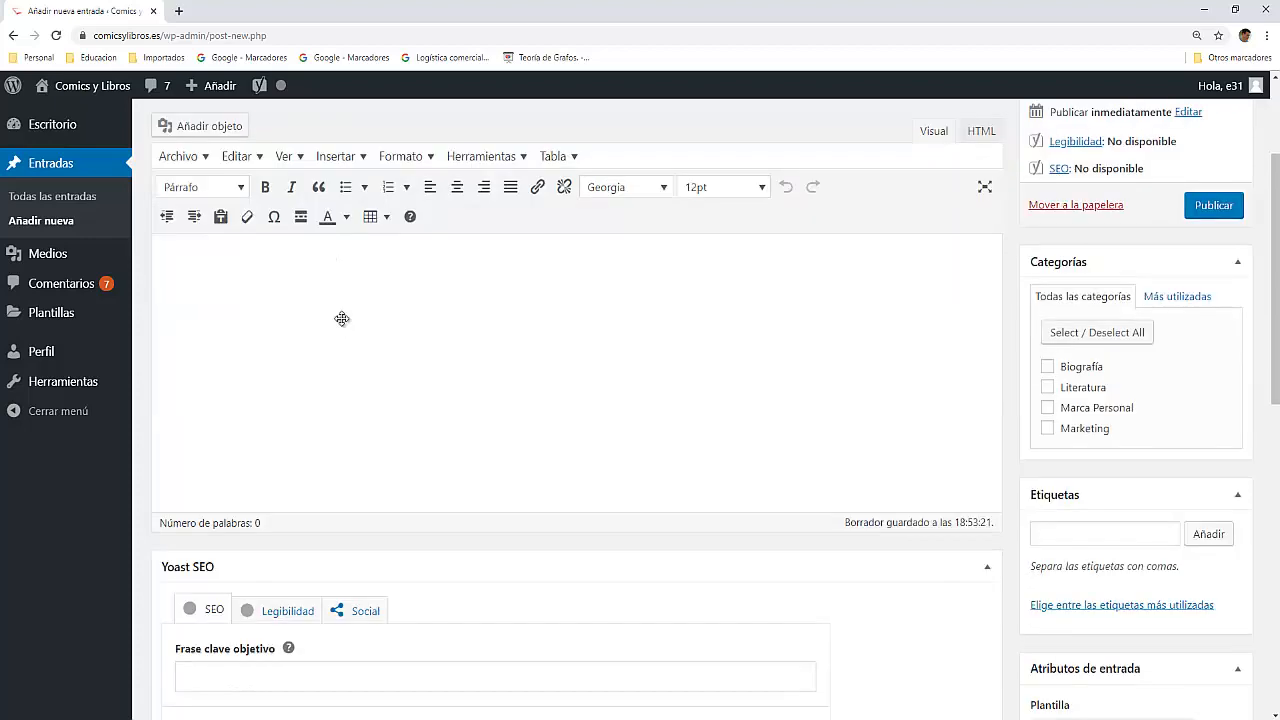
{"action": "scroll", "coordinate": [343, 322], "scroll_direction": "up", "scroll_amount": 2}
{"action": "left_click", "coordinate": [226, 307]}
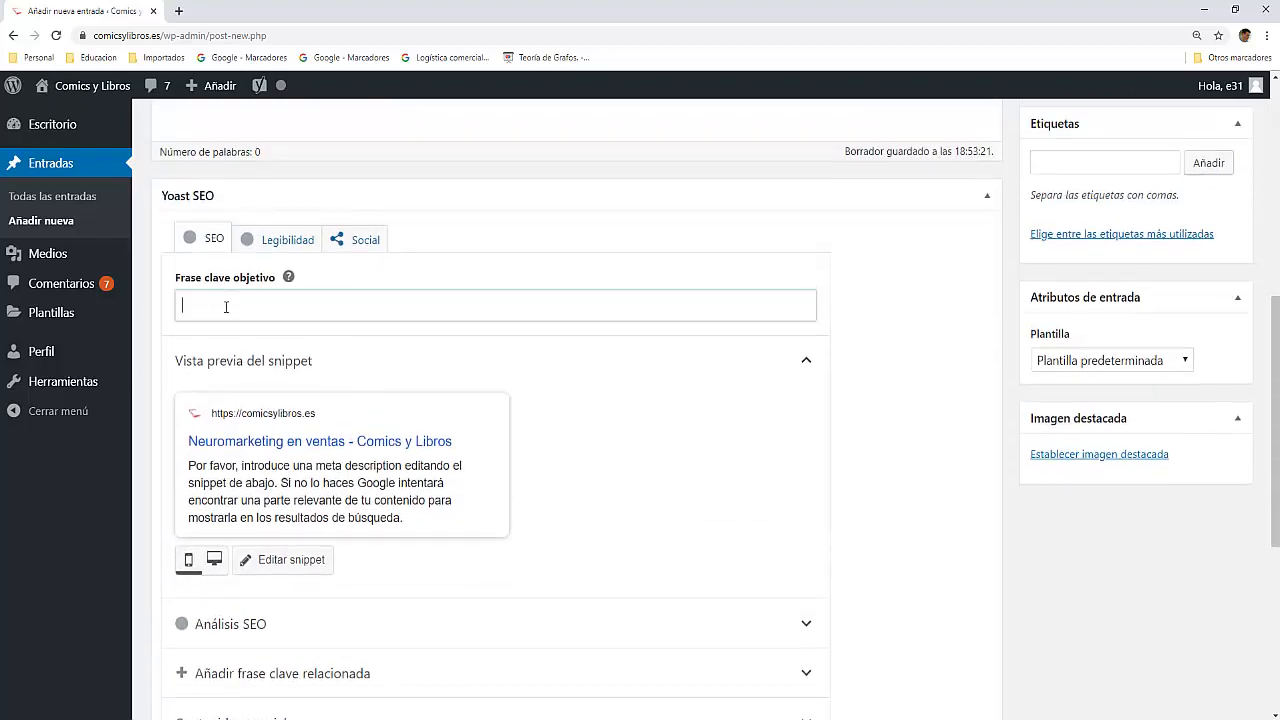
{"action": "key", "text": "ctrl+v"}
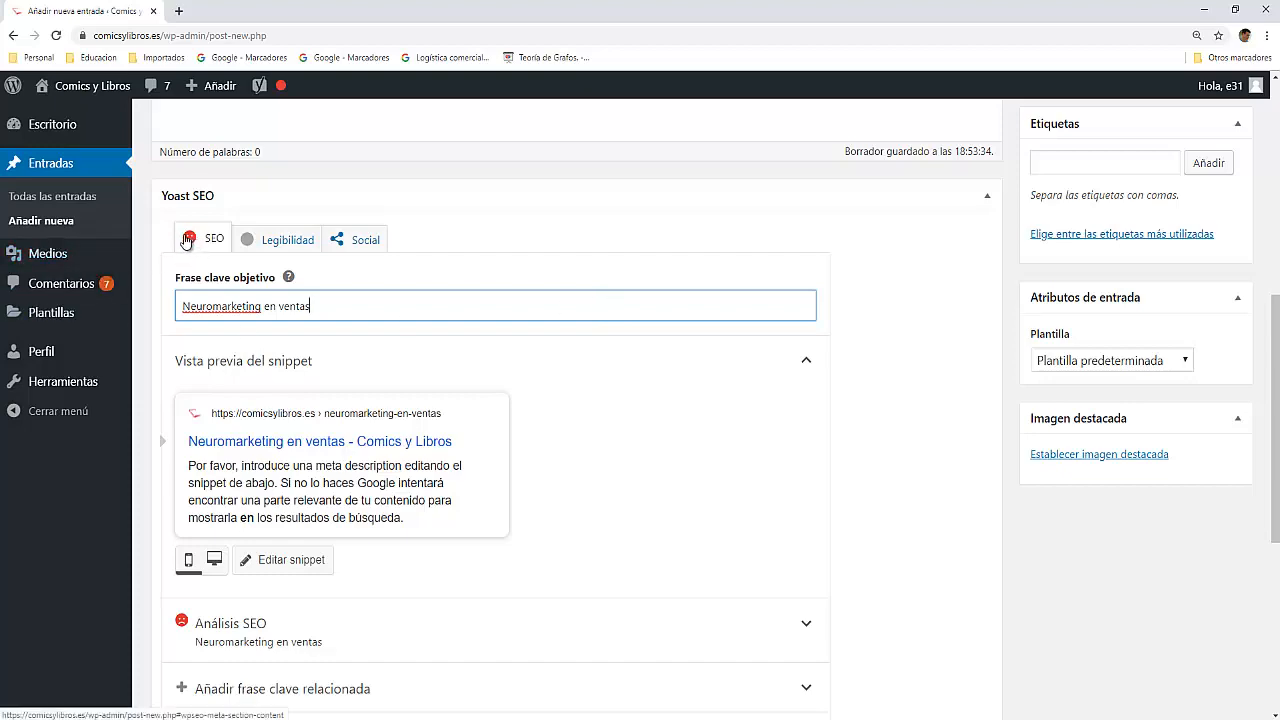
Step: Expand the SEO analysis for the keyphrase and review its results alongside the post's title and permalink
{"action": "scroll", "coordinate": [612, 370], "scroll_direction": "down", "scroll_amount": 3}
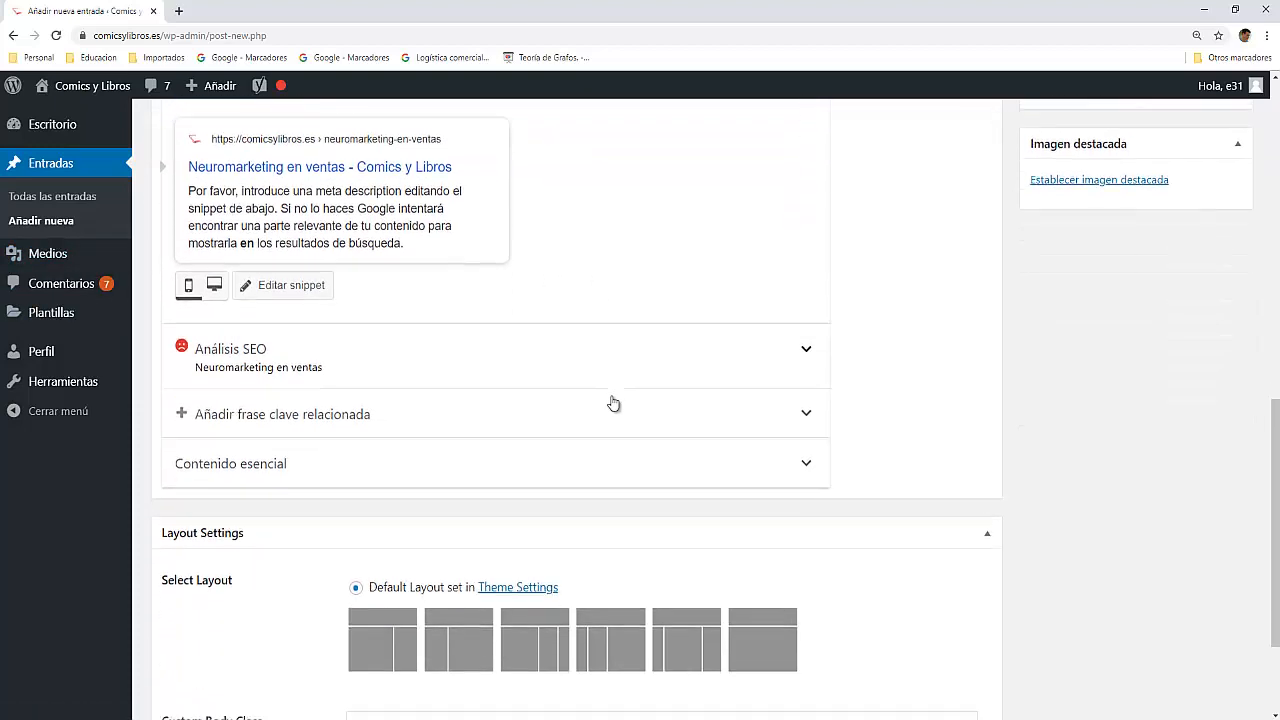
{"action": "left_click", "coordinate": [806, 346]}
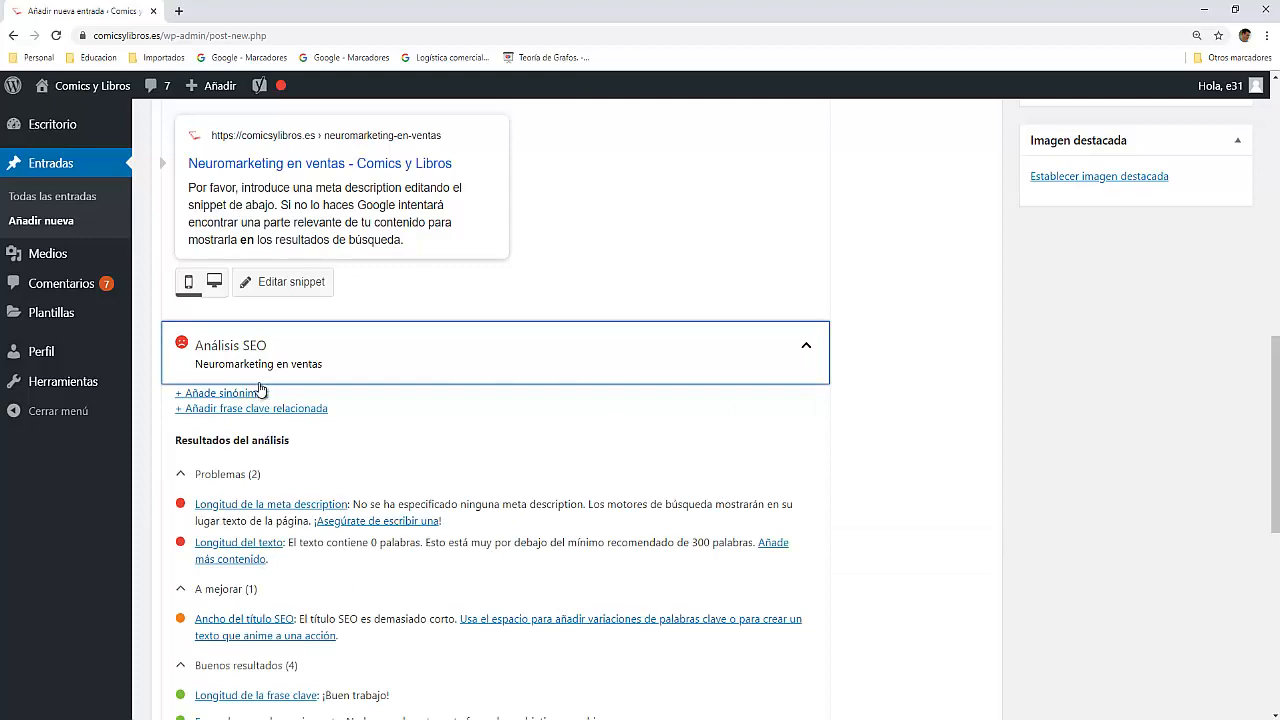
{"action": "scroll", "coordinate": [260, 390], "scroll_direction": "down", "scroll_amount": 3}
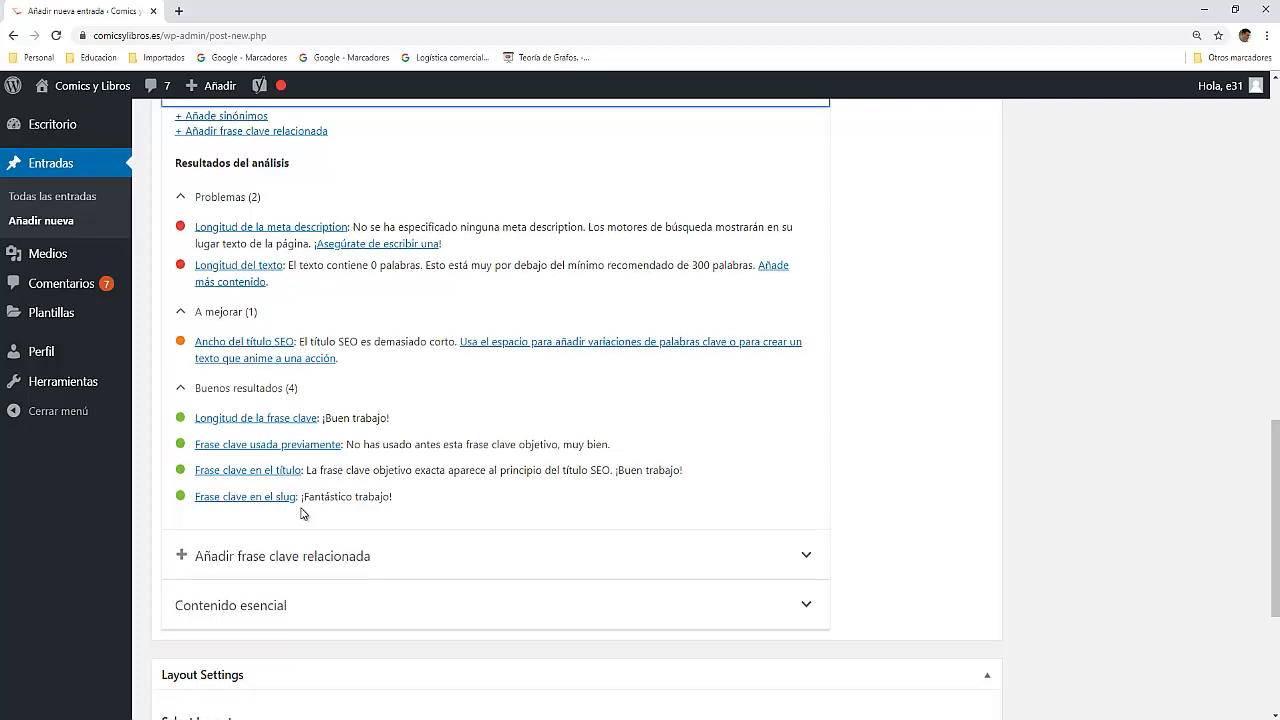
{"action": "scroll", "coordinate": [301, 500], "scroll_direction": "up", "scroll_amount": 8}
{"action": "scroll", "coordinate": [301, 510], "scroll_direction": "up", "scroll_amount": 2}
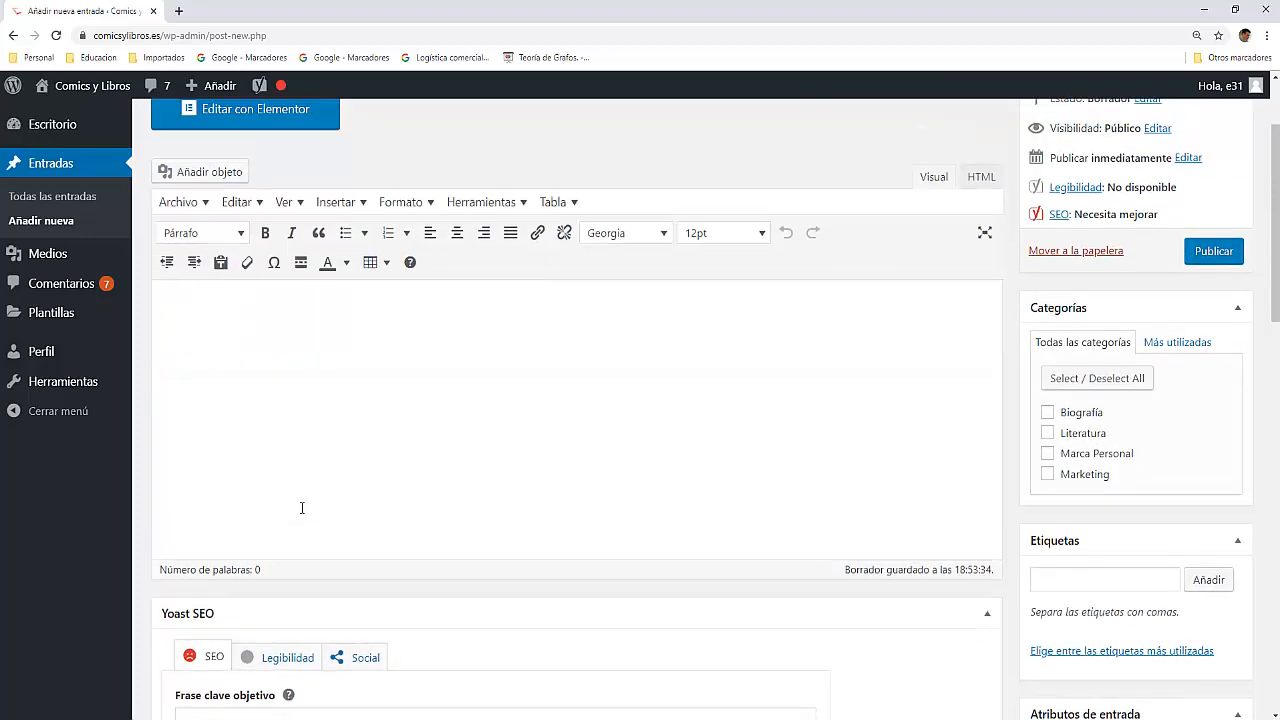
{"action": "scroll", "coordinate": [301, 508], "scroll_direction": "up", "scroll_amount": 1}
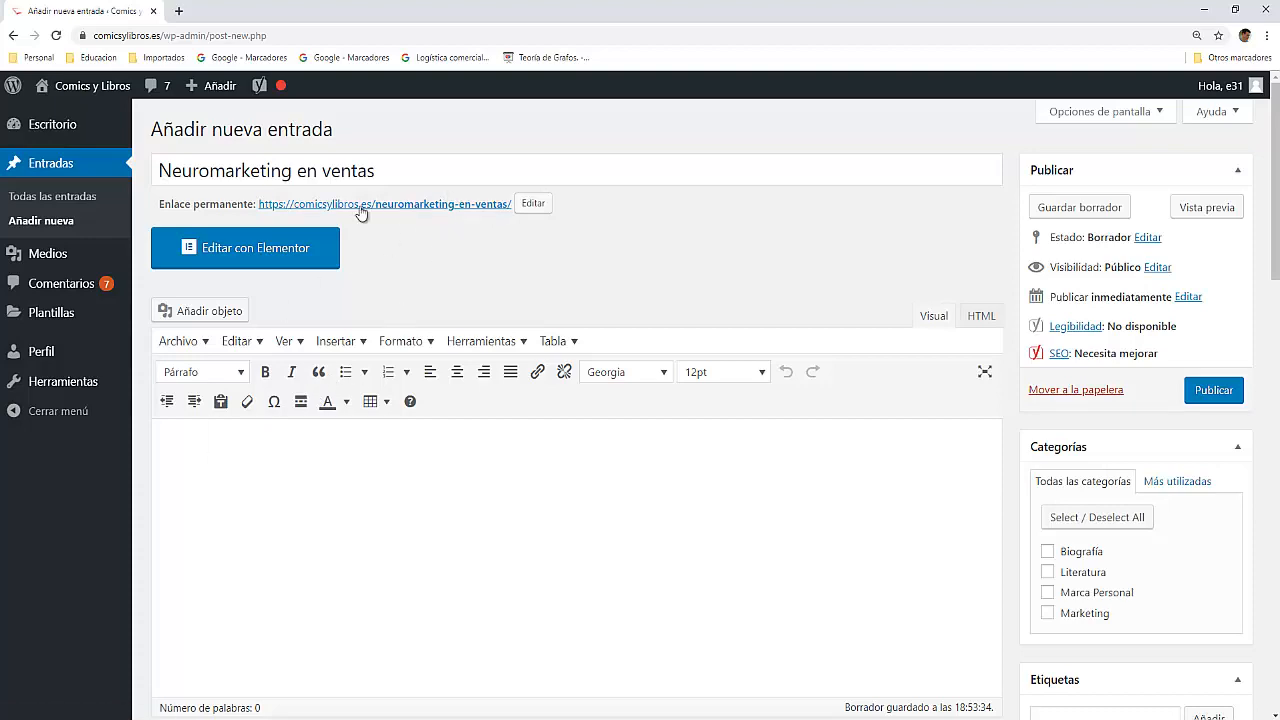
{"action": "scroll", "coordinate": [277, 510], "scroll_direction": "down", "scroll_amount": 10}
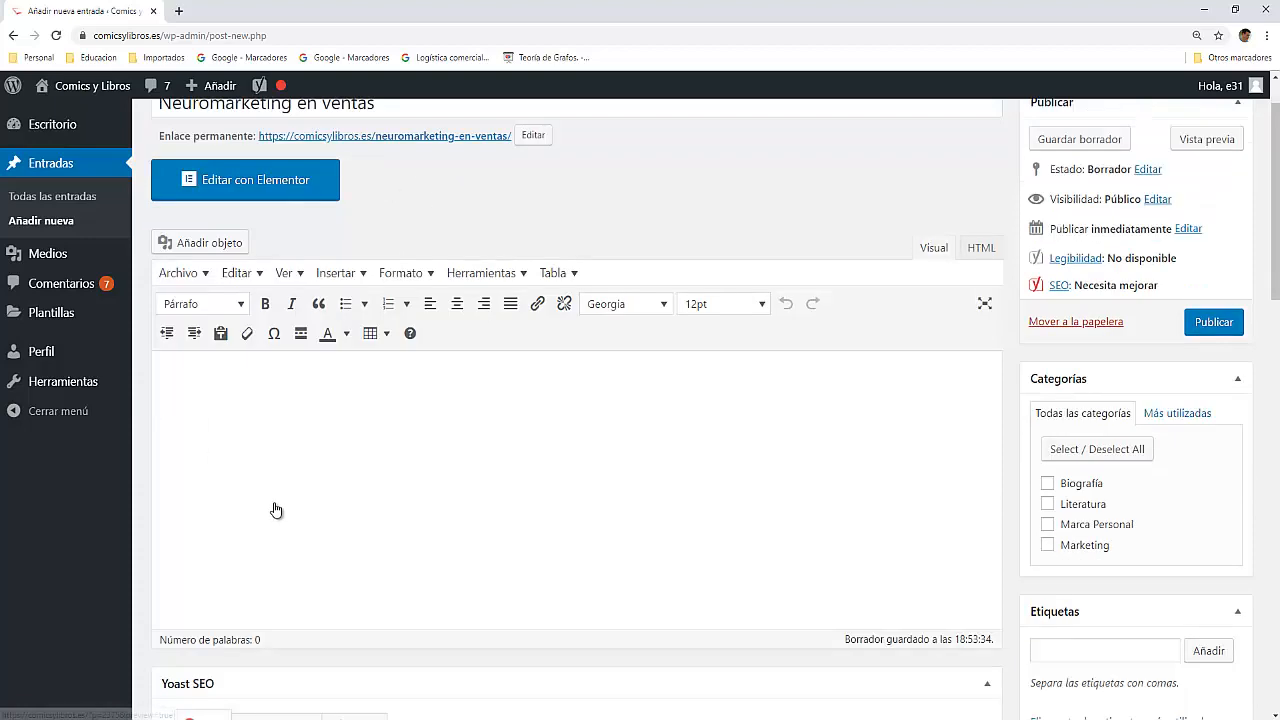
{"action": "scroll", "coordinate": [277, 507], "scroll_direction": "up", "scroll_amount": 10}
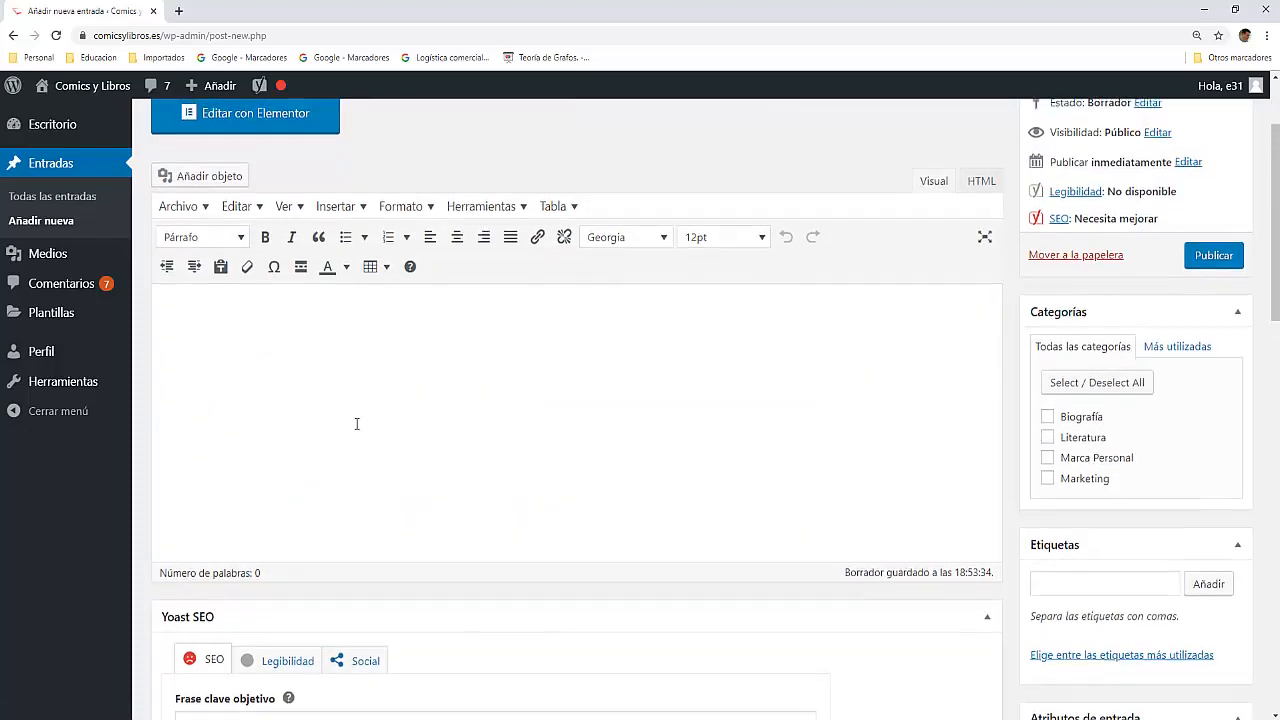
{"action": "scroll", "coordinate": [357, 423], "scroll_direction": "up", "scroll_amount": 2}
{"action": "scroll", "coordinate": [343, 423], "scroll_direction": "down", "scroll_amount": 6}
{"action": "scroll", "coordinate": [333, 455], "scroll_direction": "down", "scroll_amount": 2}
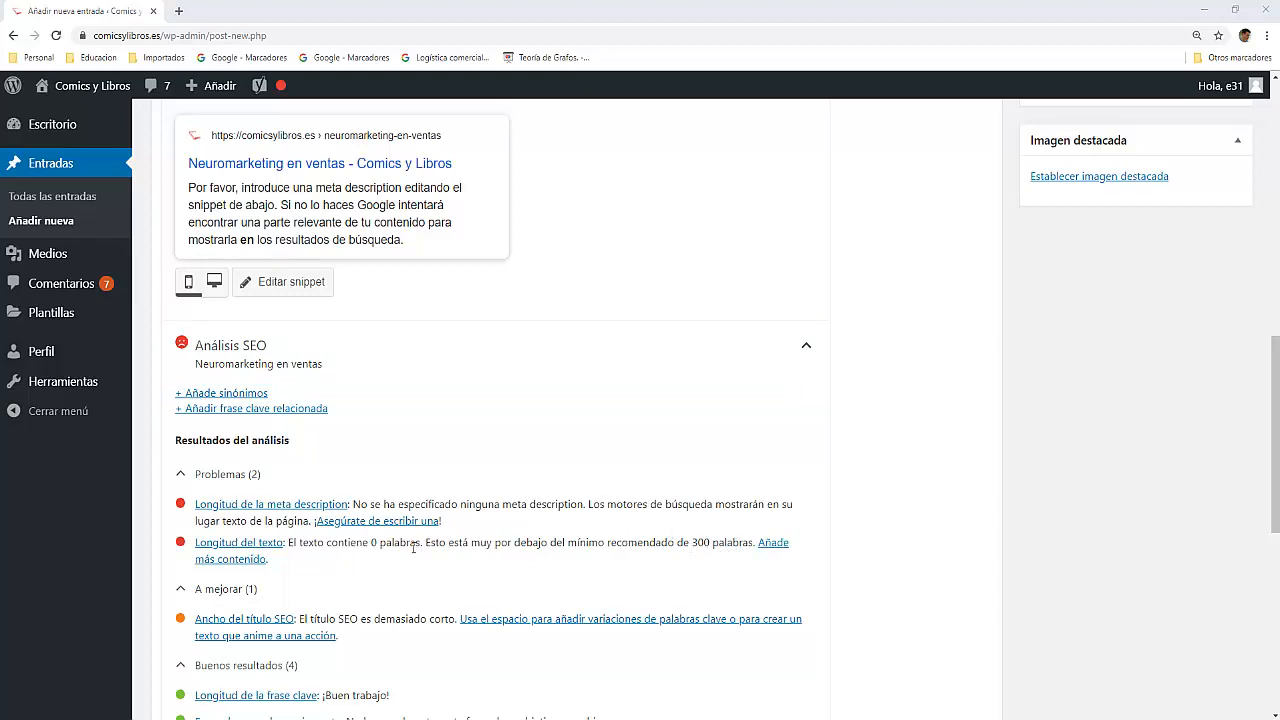
Step: Switch to Neuromarketing.docx in Word and copy the text from "Emociones que venden." through the sentence ending "el reconocimiento y el estatus."
{"action": "key", "text": "alt+Tab"}
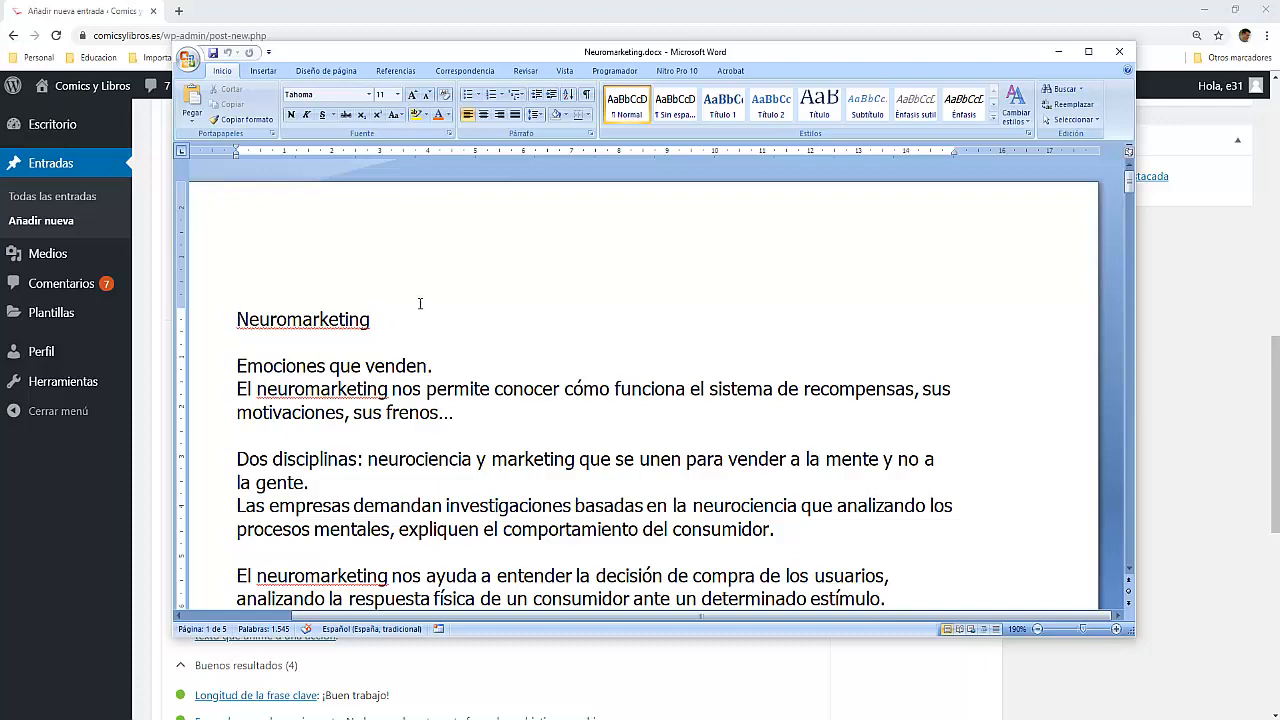
{"action": "scroll", "coordinate": [697, 279], "scroll_direction": "down", "scroll_amount": 13}
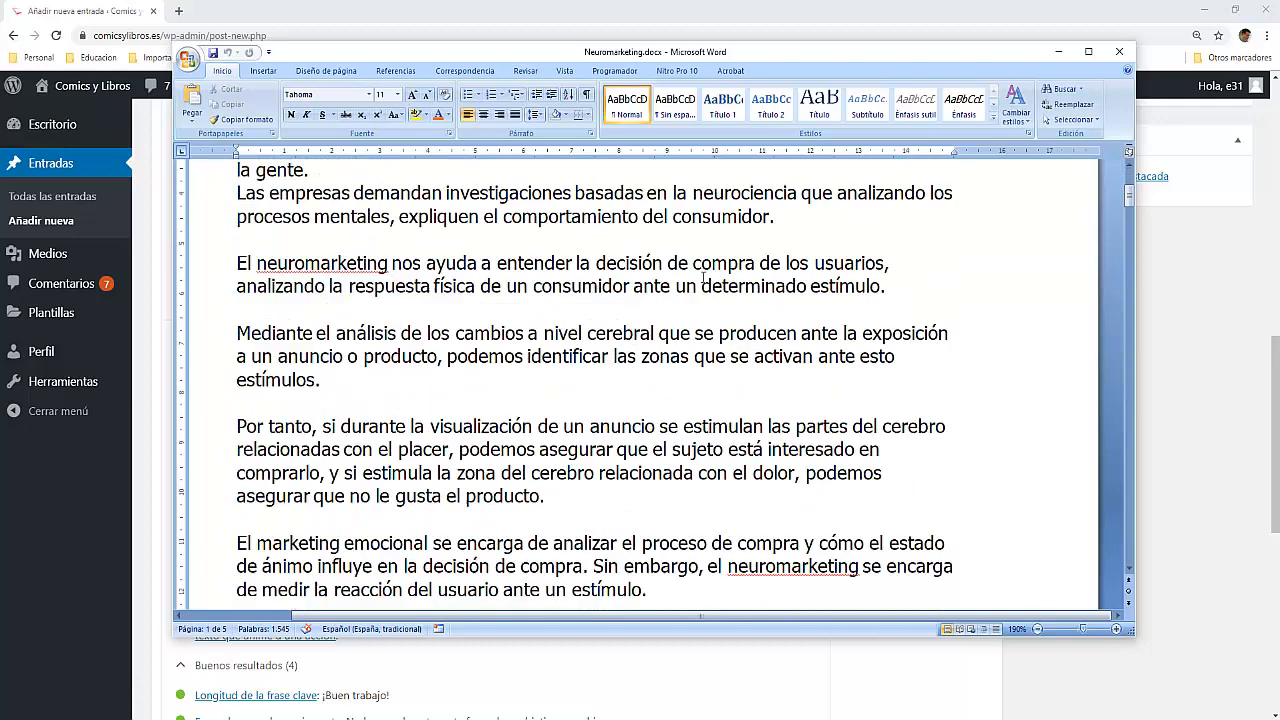
{"action": "scroll", "coordinate": [705, 279], "scroll_direction": "up", "scroll_amount": 9}
{"action": "scroll", "coordinate": [704, 278], "scroll_direction": "up", "scroll_amount": 4}
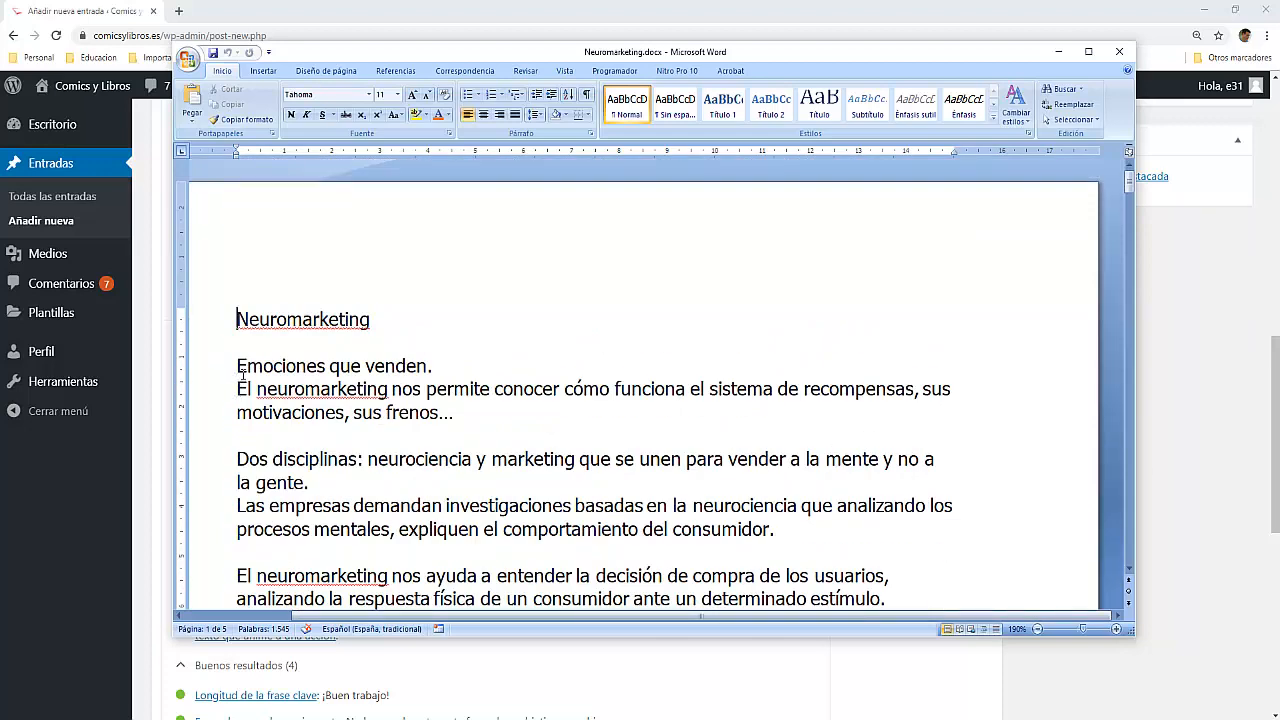
{"action": "left_click_drag", "start_coordinate": [236, 366], "coordinate": [857, 405]}
{"action": "scroll", "coordinate": [392, 432], "scroll_direction": "down", "scroll_amount": 5}
{"action": "scroll", "coordinate": [388, 394], "scroll_direction": "down", "scroll_amount": 3}
{"action": "scroll", "coordinate": [389, 410], "scroll_direction": "down", "scroll_amount": 5}
{"action": "scroll", "coordinate": [389, 410], "scroll_direction": "down", "scroll_amount": 1}
{"action": "scroll", "coordinate": [388, 415], "scroll_direction": "down", "scroll_amount": 3}
{"action": "scroll", "coordinate": [389, 413], "scroll_direction": "down", "scroll_amount": 3}
{"action": "scroll", "coordinate": [457, 409], "scroll_direction": "down", "scroll_amount": 1}
{"action": "right_click", "coordinate": [714, 399]}
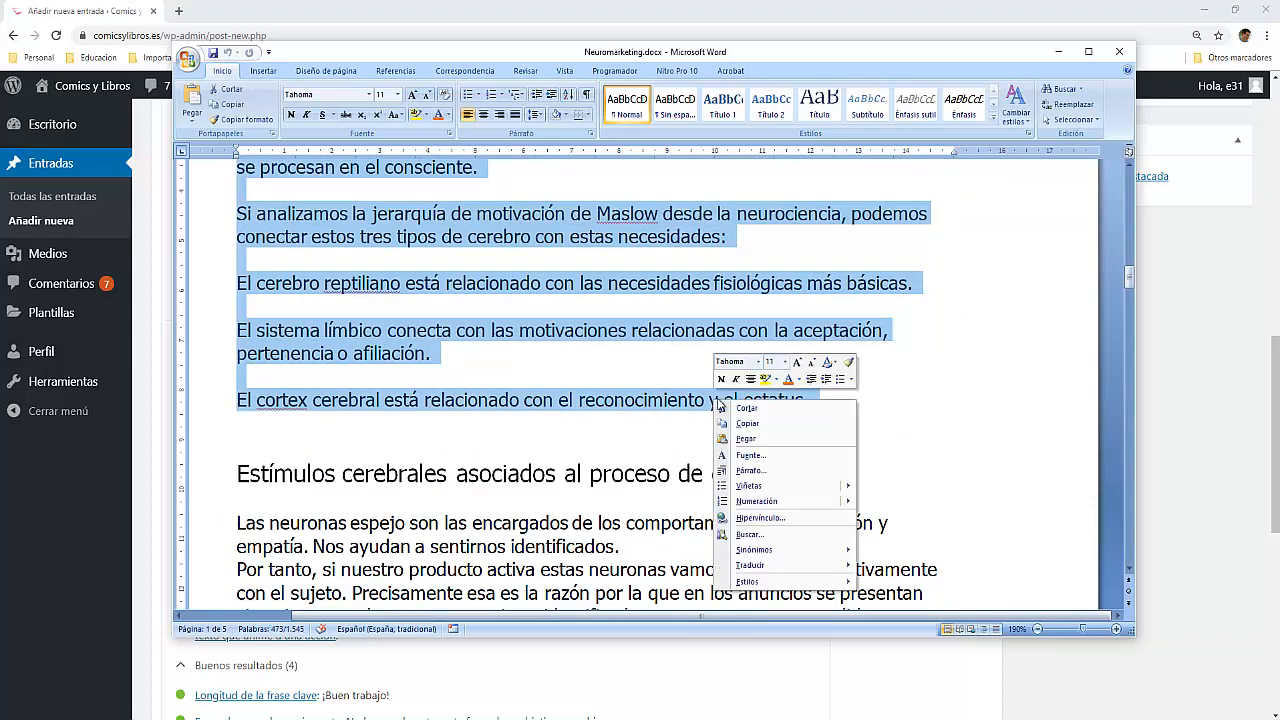
{"action": "left_click", "coordinate": [778, 424]}
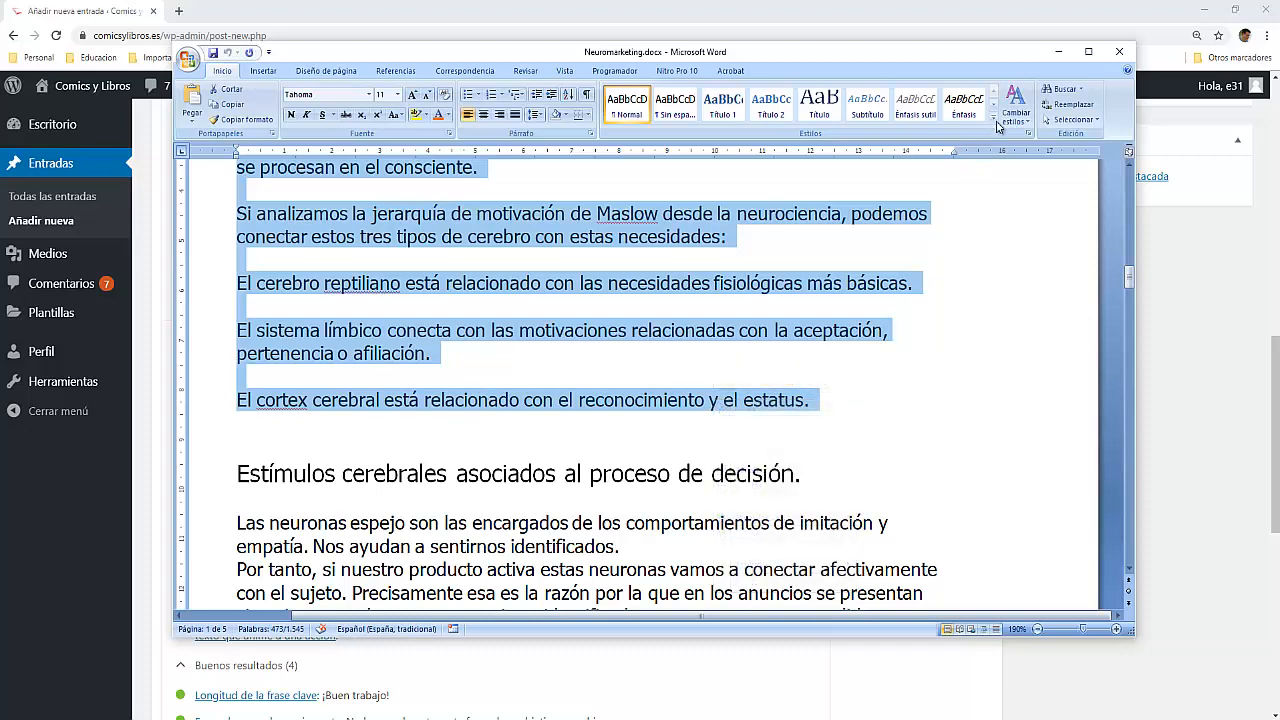
Step: Return to the WordPress post in Chrome and paste the copied Neuromarketing.docx text into the empty post body
{"action": "left_click", "coordinate": [1059, 51]}
{"action": "scroll", "coordinate": [300, 320], "scroll_direction": "up", "scroll_amount": 10}
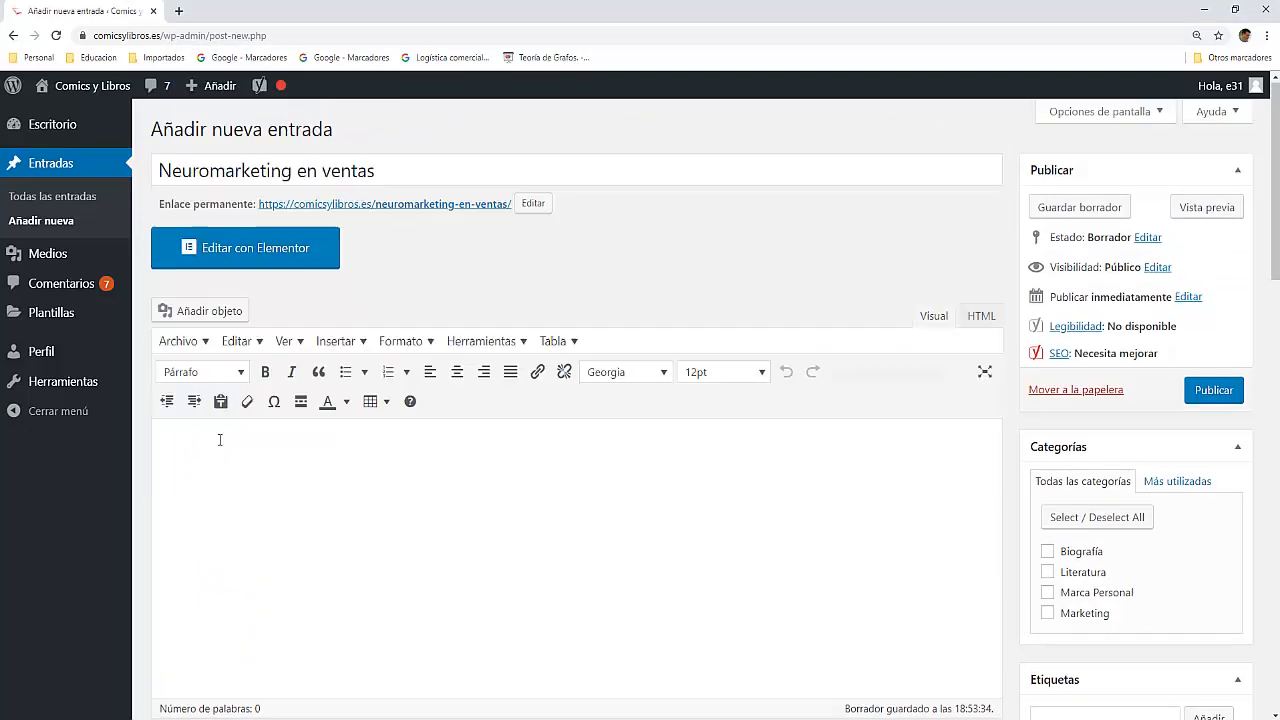
{"action": "left_click", "coordinate": [246, 452]}
{"action": "right_click", "coordinate": [245, 455]}
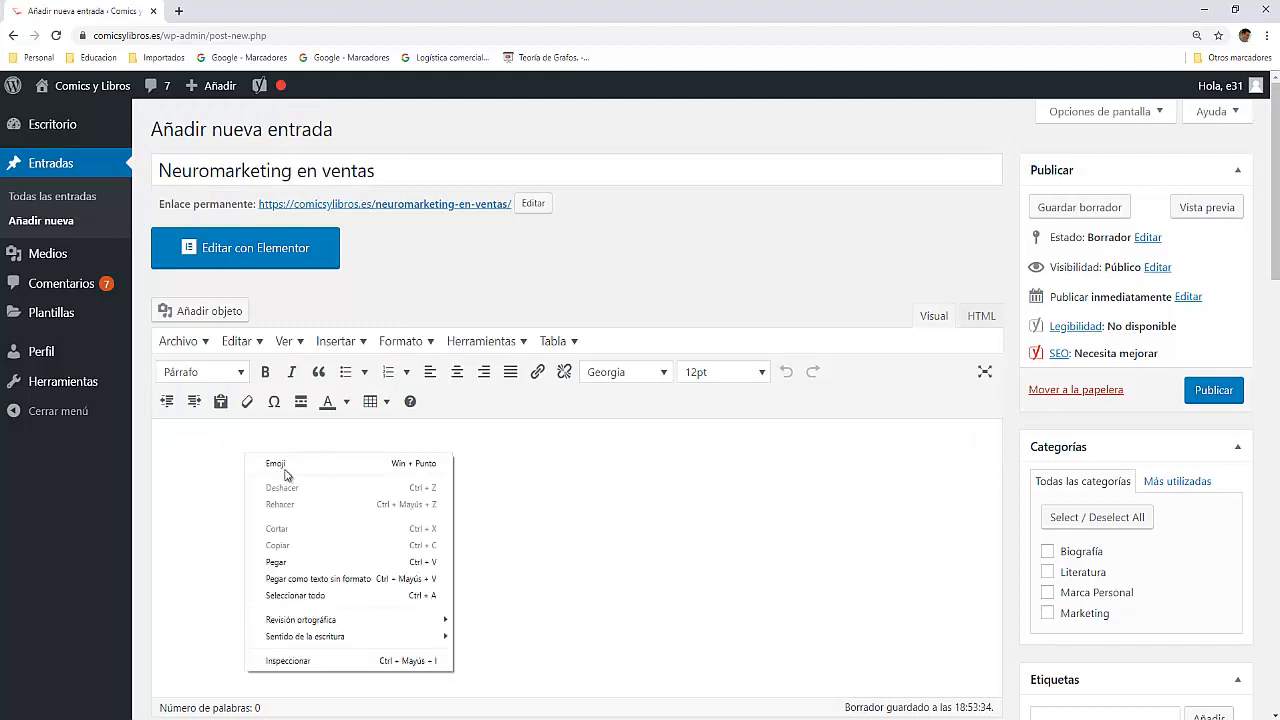
{"action": "left_click", "coordinate": [276, 563]}
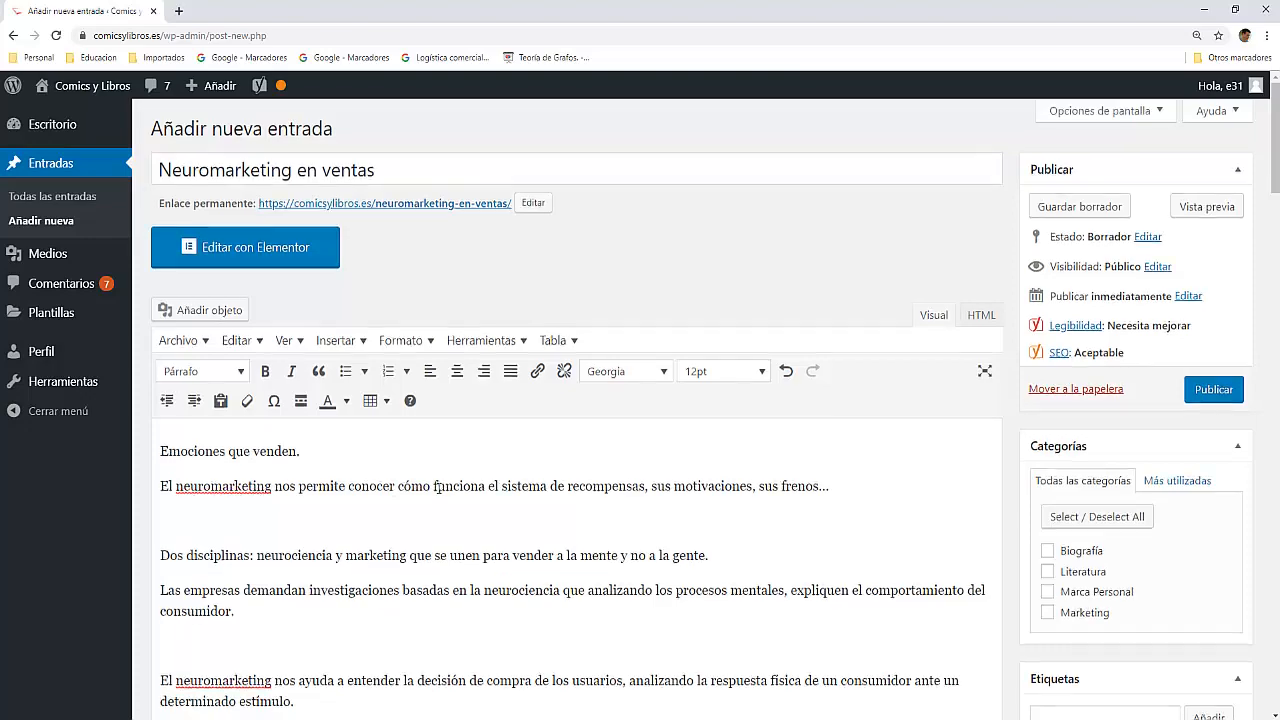
Step: Examine the Yoast SEO analysis of the pasted text, including its problems, improvements and good results
{"action": "scroll", "coordinate": [437, 487], "scroll_direction": "down", "scroll_amount": 15}
{"action": "scroll", "coordinate": [440, 489], "scroll_direction": "down", "scroll_amount": 10}
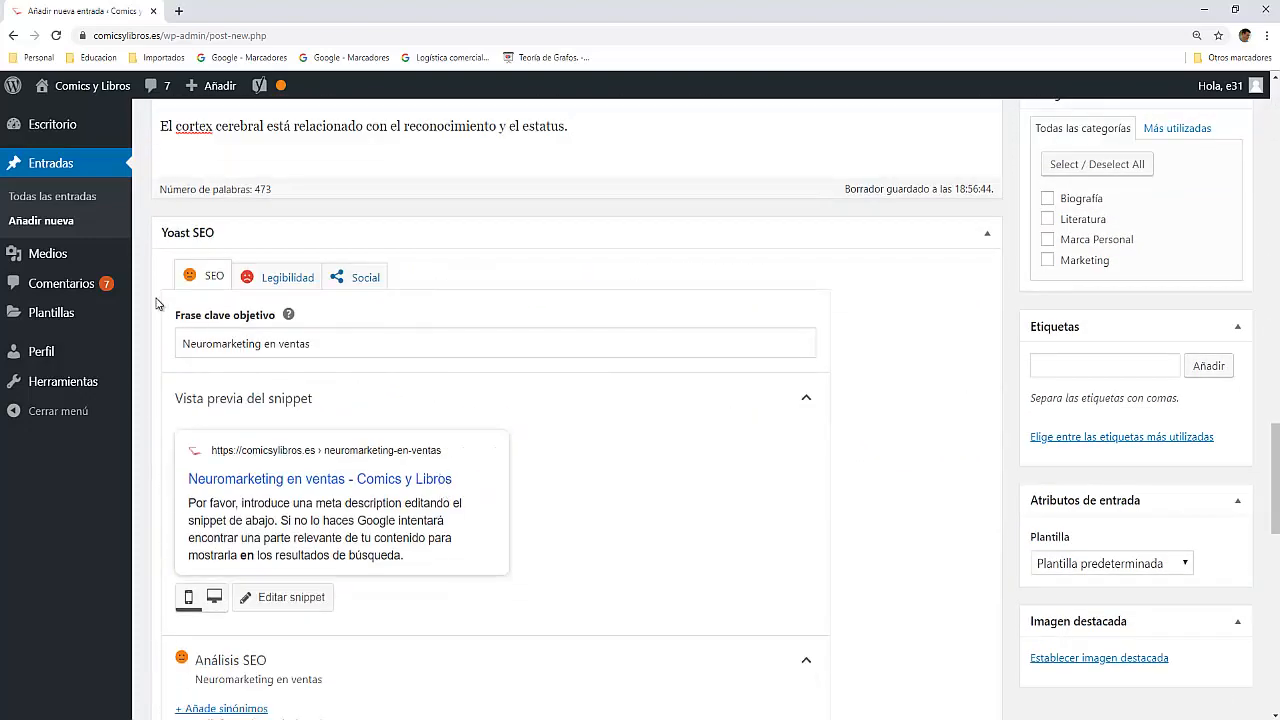
{"action": "scroll", "coordinate": [210, 392], "scroll_direction": "down", "scroll_amount": 3}
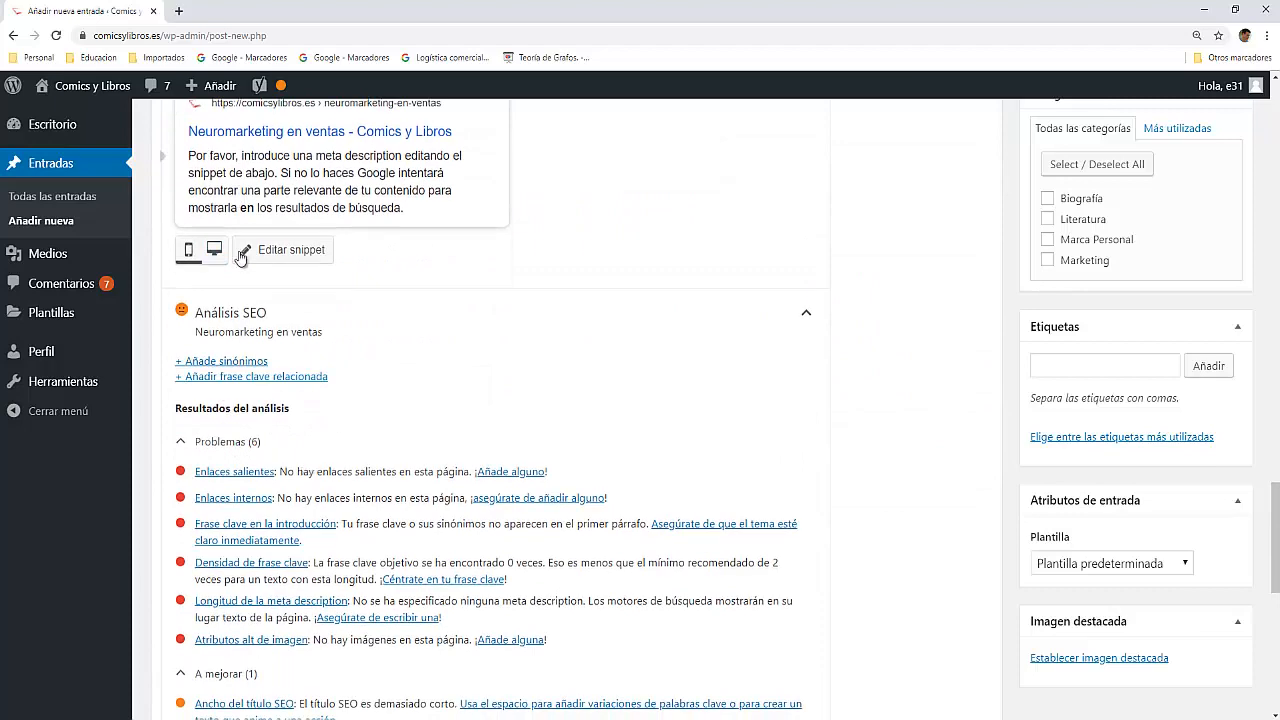
{"action": "scroll", "coordinate": [240, 258], "scroll_direction": "up", "scroll_amount": 3}
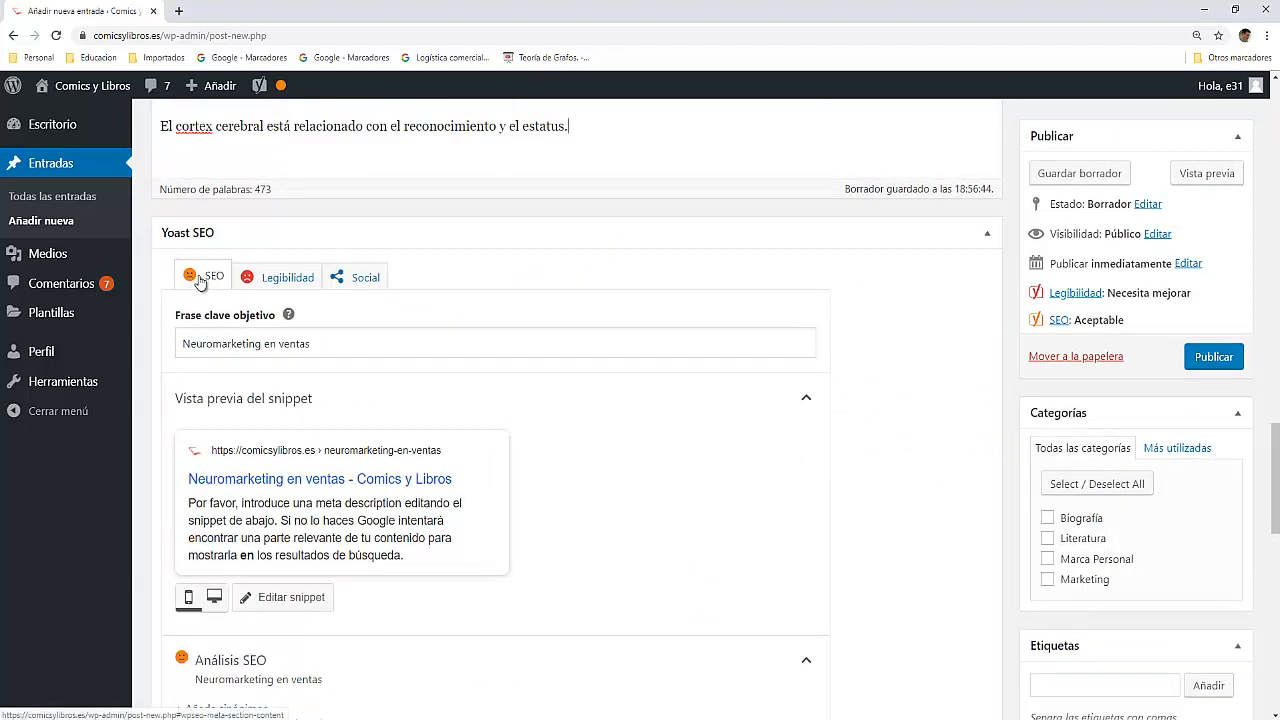
{"action": "scroll", "coordinate": [300, 575], "scroll_direction": "down", "scroll_amount": 1}
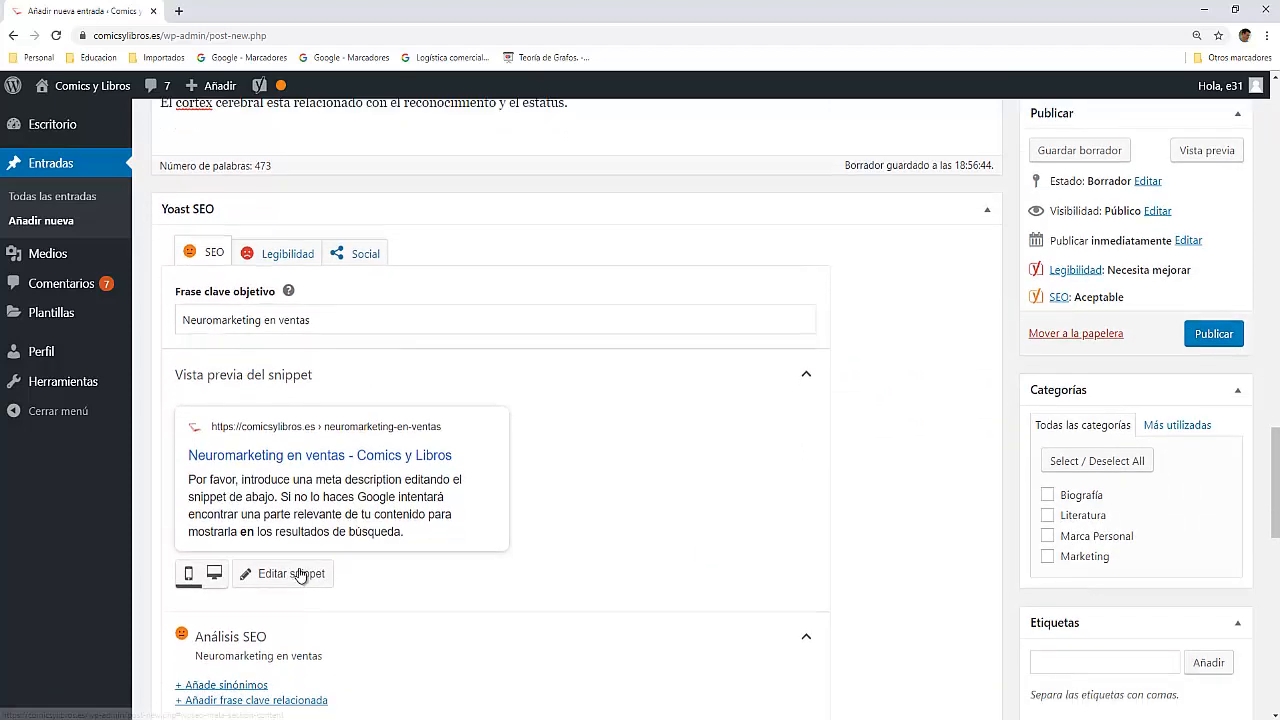
{"action": "scroll", "coordinate": [300, 575], "scroll_direction": "down", "scroll_amount": 8}
{"action": "scroll", "coordinate": [254, 530], "scroll_direction": "up", "scroll_amount": 4}
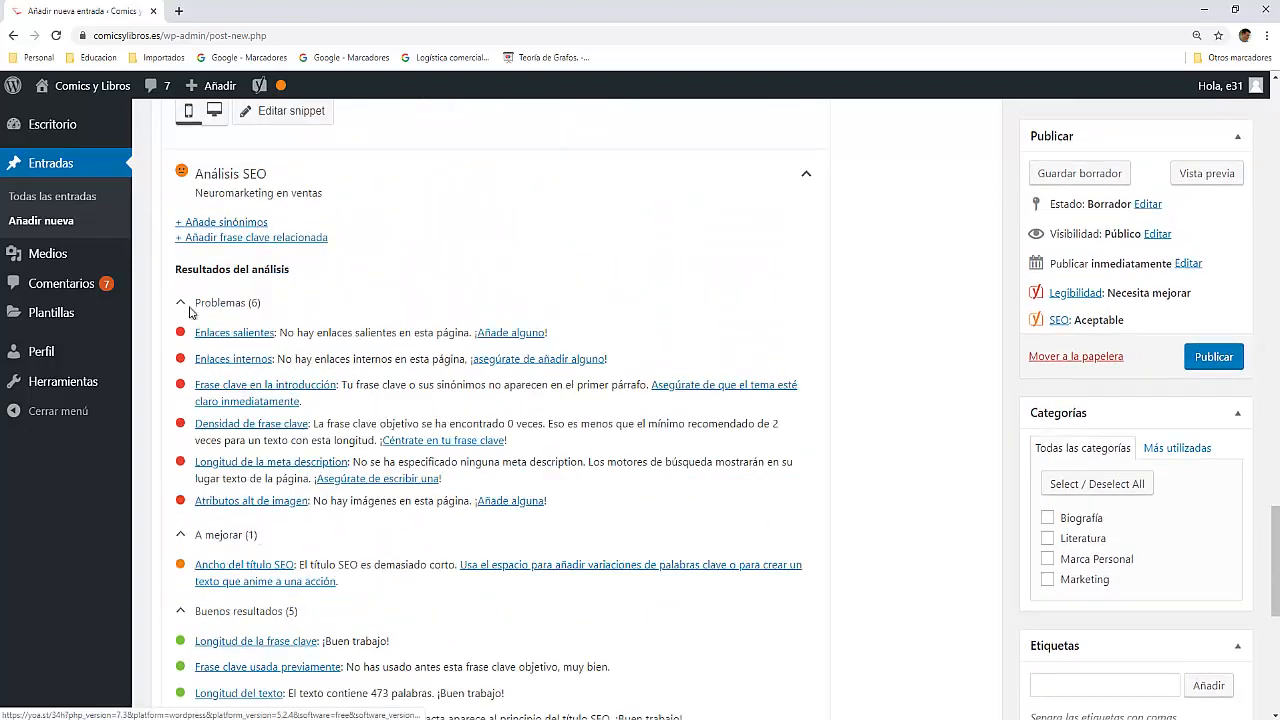
{"action": "scroll", "coordinate": [337, 578], "scroll_direction": "down", "scroll_amount": 1}
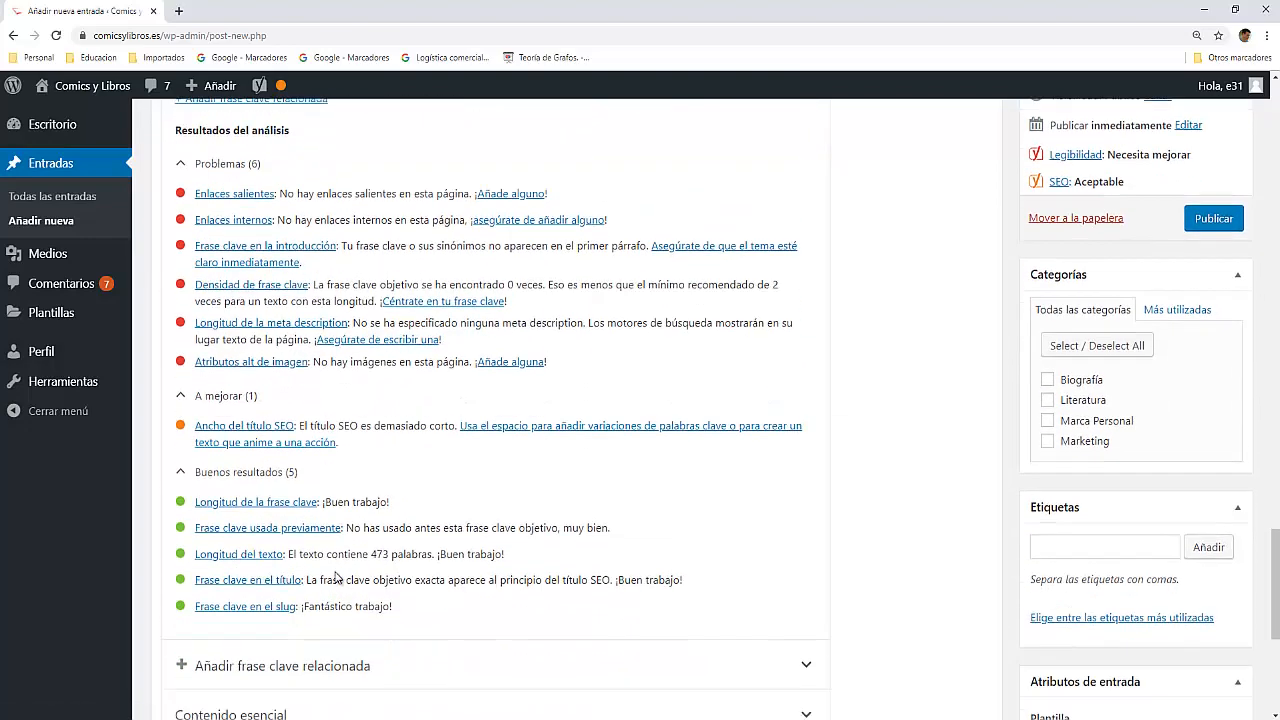
{"action": "scroll", "coordinate": [335, 577], "scroll_direction": "up", "scroll_amount": 1}
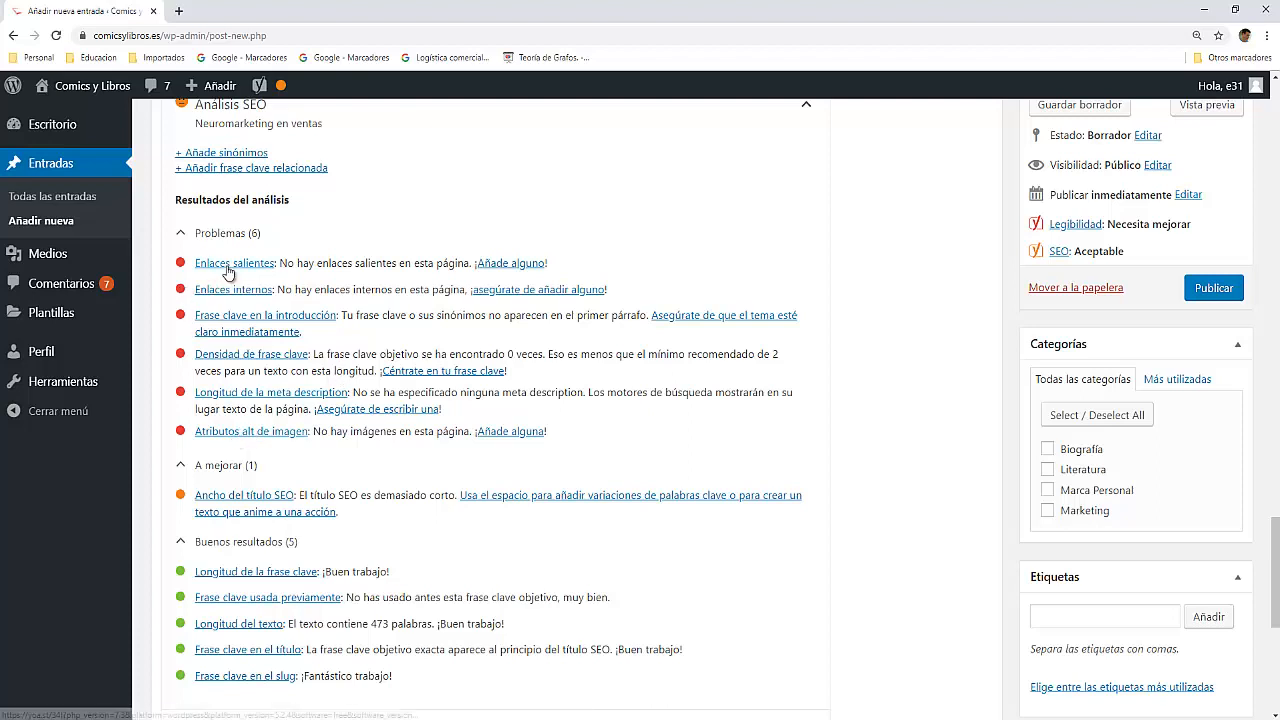
Step: Copy the focus keyphrase "Neuromarketing en ventas" from the Yoast SEO keyphrase field (Frase clave objetivo)
{"action": "scroll", "coordinate": [335, 418], "scroll_direction": "up", "scroll_amount": 4}
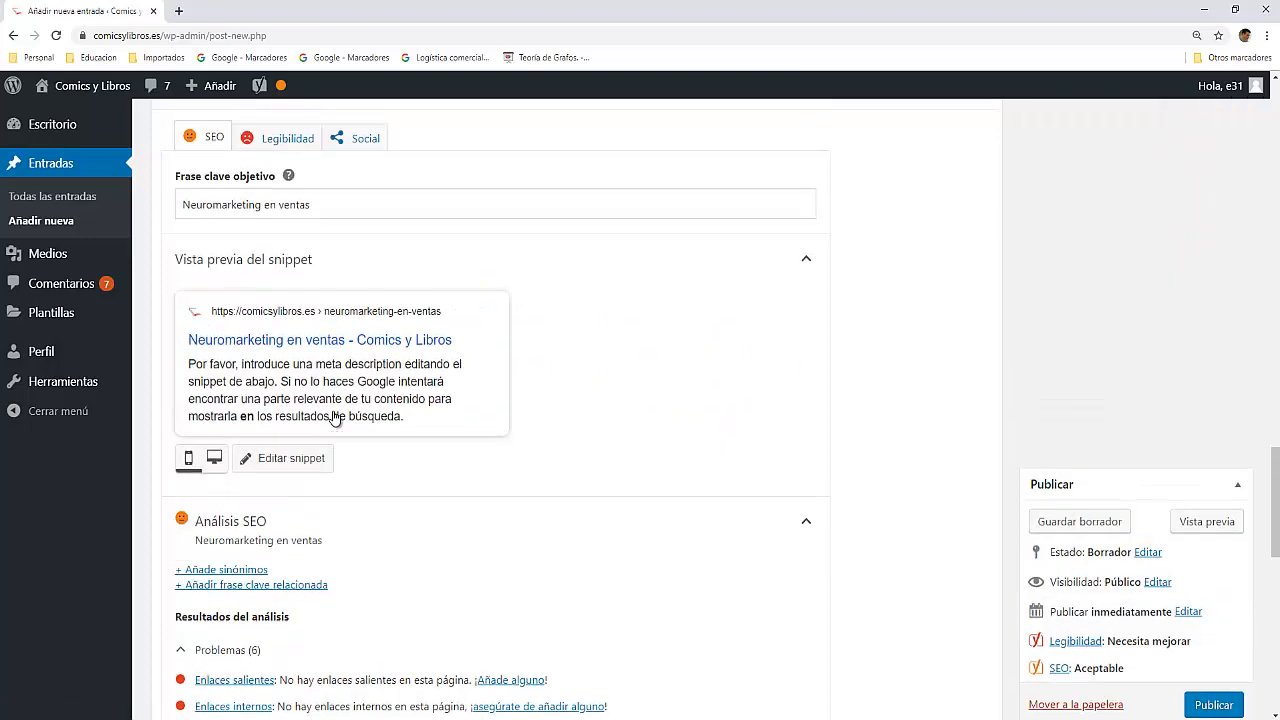
{"action": "scroll", "coordinate": [335, 418], "scroll_direction": "up", "scroll_amount": 10}
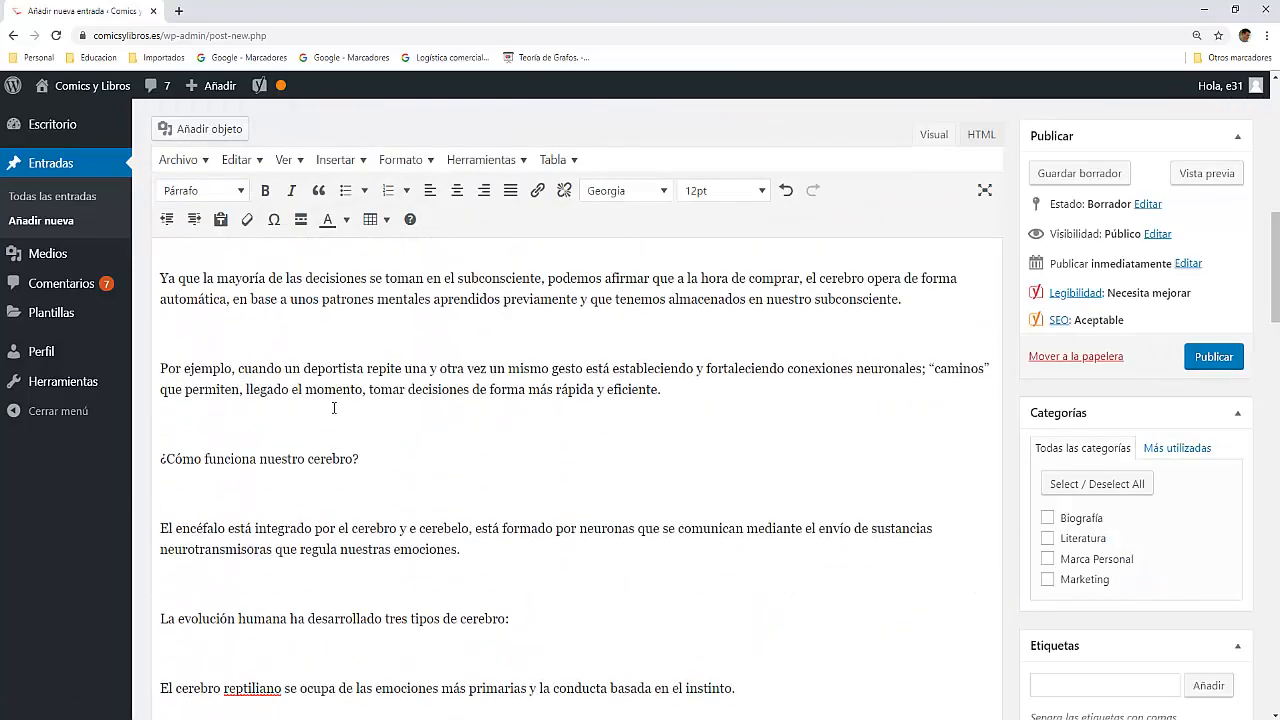
{"action": "scroll", "coordinate": [334, 408], "scroll_direction": "up", "scroll_amount": 8}
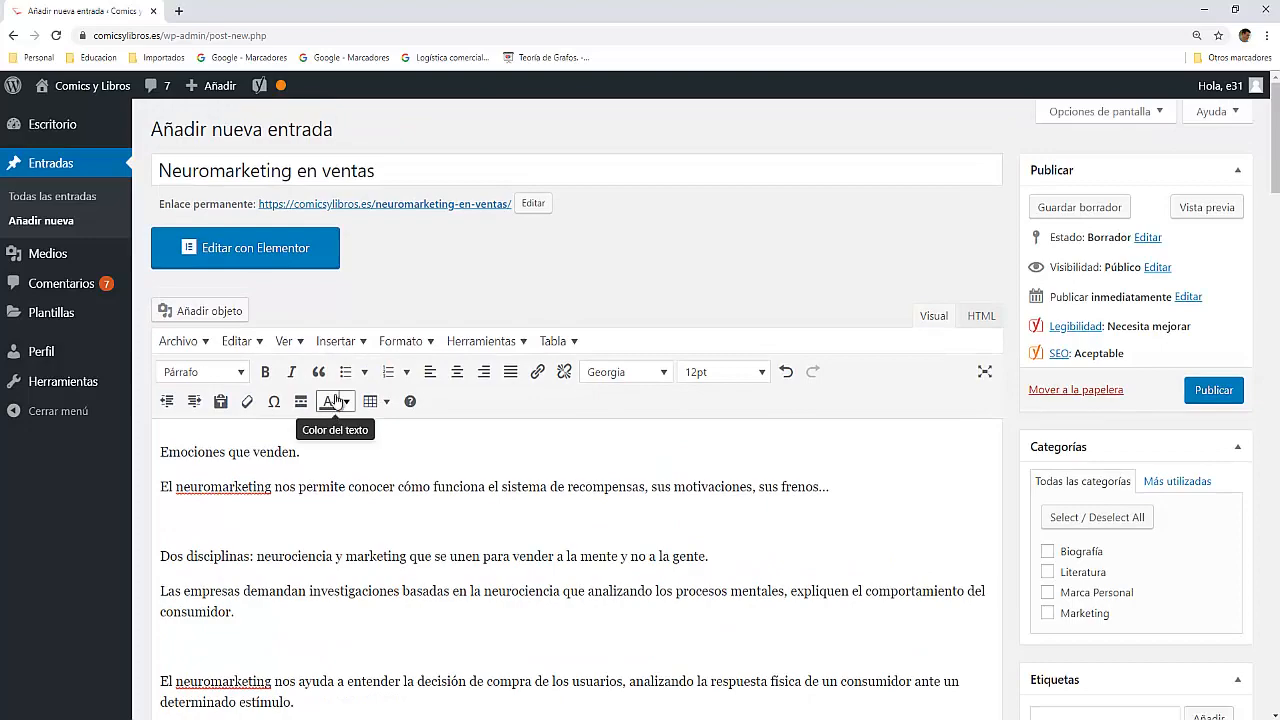
{"action": "left_click_drag", "start_coordinate": [374, 172], "coordinate": [128, 186]}
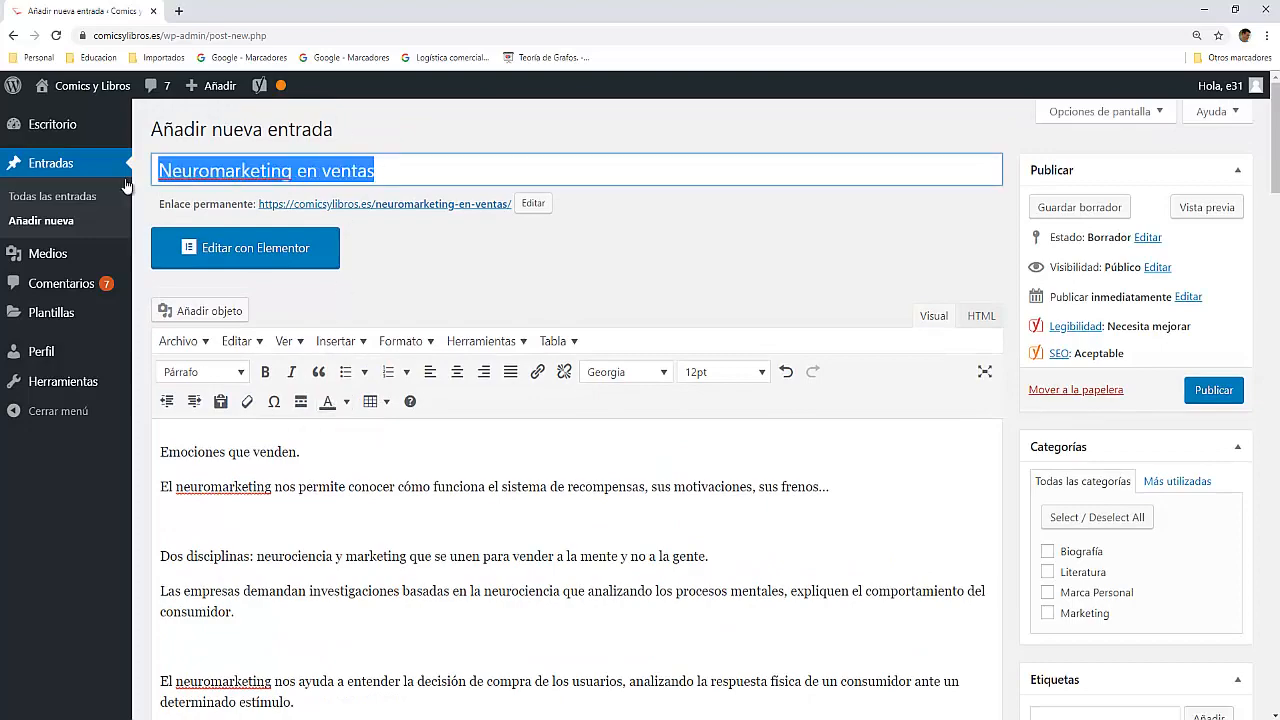
{"action": "scroll", "coordinate": [282, 500], "scroll_direction": "down", "scroll_amount": 3}
{"action": "scroll", "coordinate": [282, 500], "scroll_direction": "down", "scroll_amount": 15}
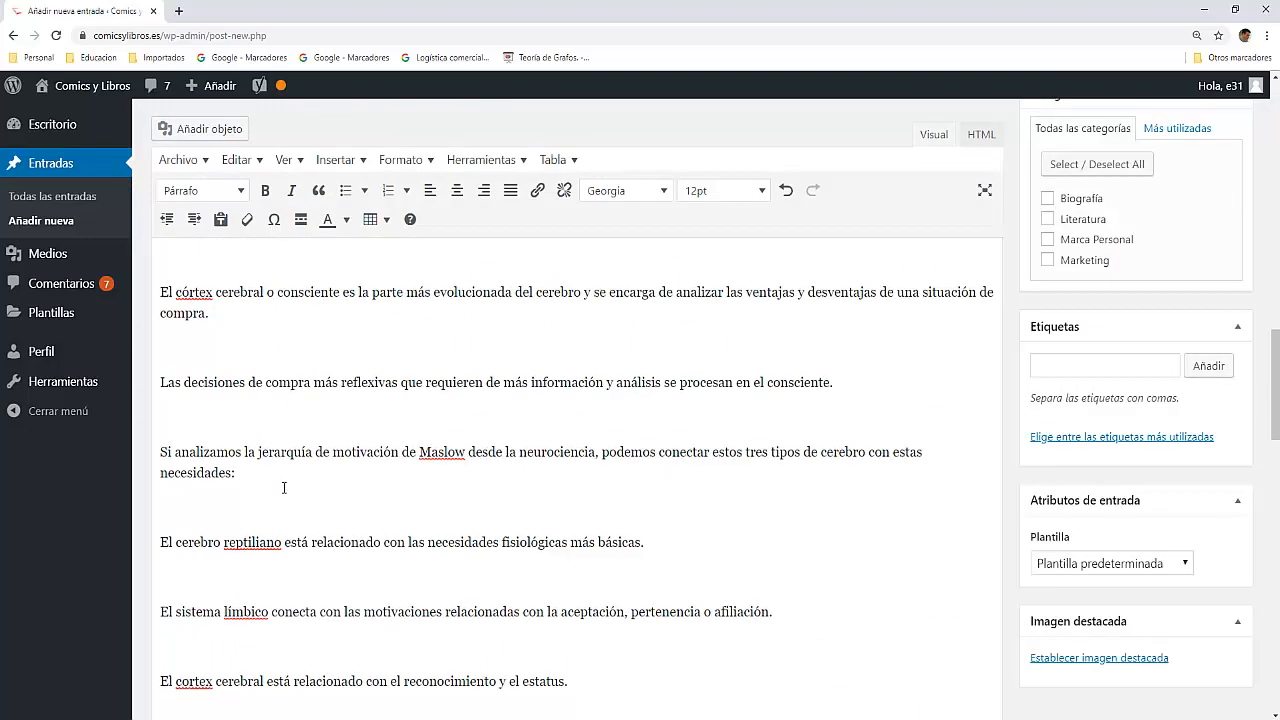
{"action": "scroll", "coordinate": [285, 492], "scroll_direction": "up", "scroll_amount": 2}
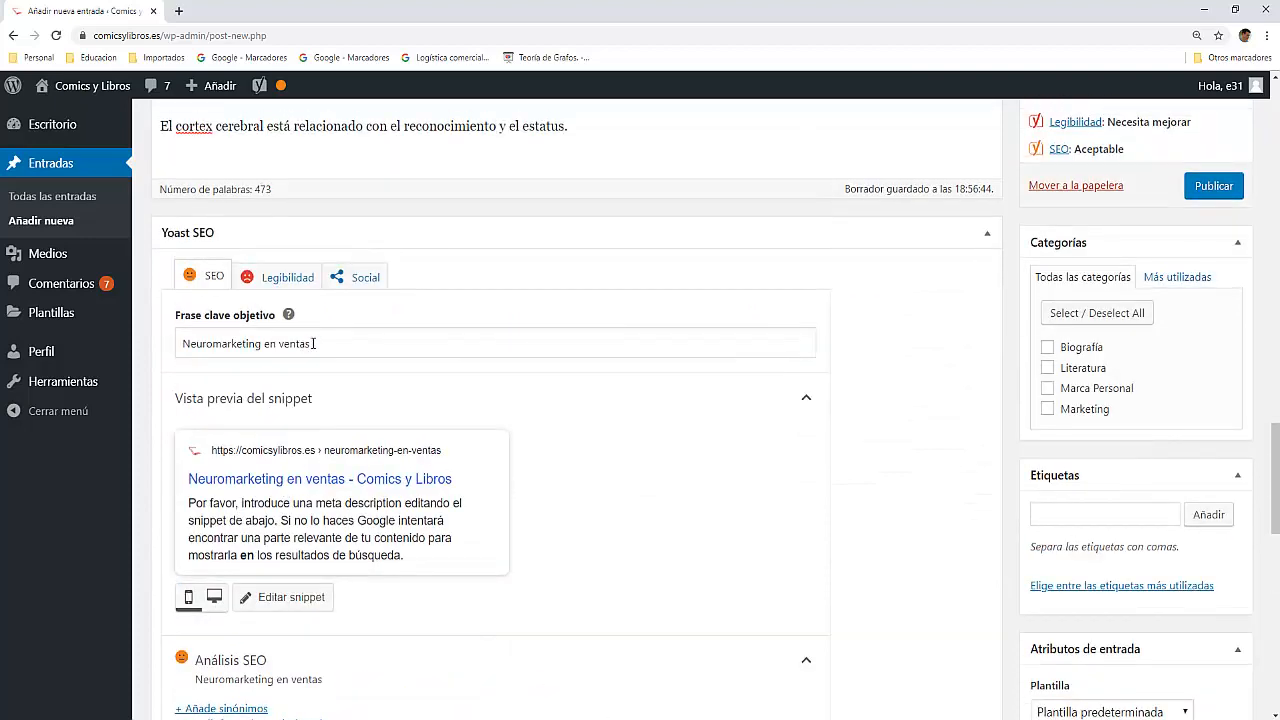
{"action": "left_click_drag", "start_coordinate": [310, 343], "coordinate": [170, 345]}
{"action": "key", "text": "ctrl+c"}
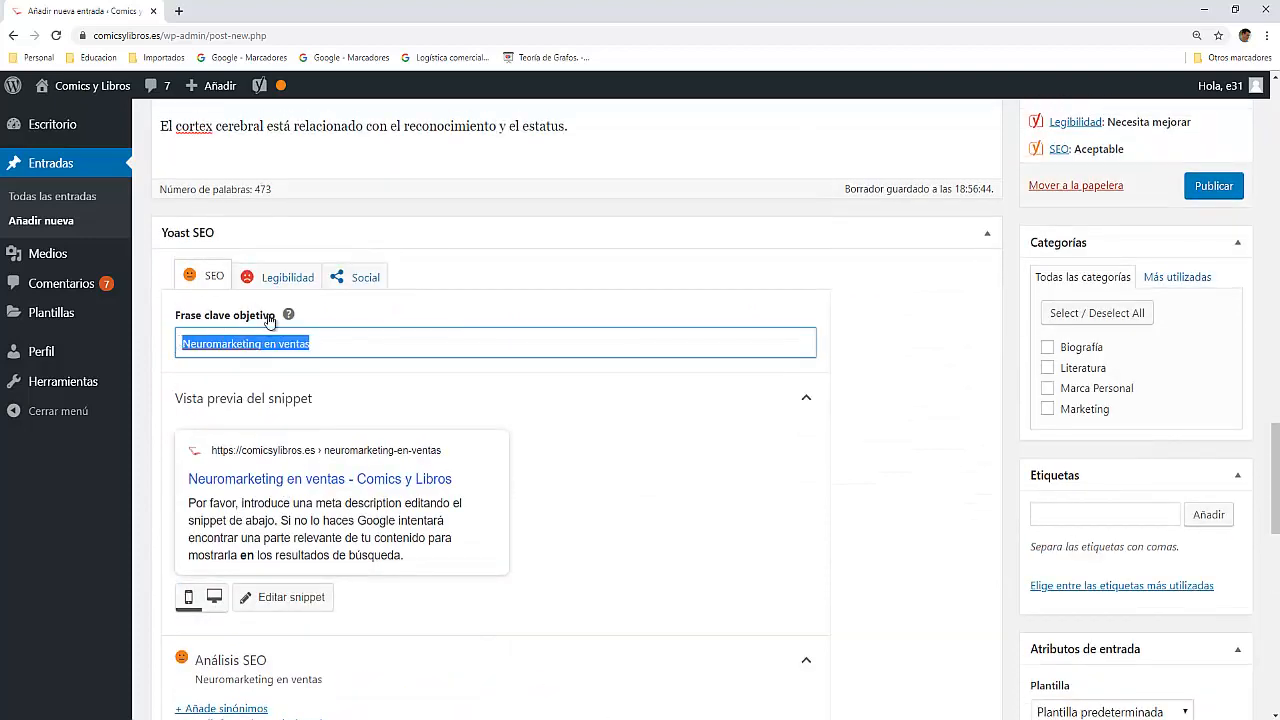
{"action": "right_click", "coordinate": [249, 349]}
{"action": "left_click", "coordinate": [279, 397]}
Step: Replace "neuromarketing" with the copied keyphrase "Neuromarketing en ventas" in the sentence directly below "Emociones que venden."
{"action": "scroll", "coordinate": [280, 400], "scroll_direction": "up", "scroll_amount": 10}
{"action": "scroll", "coordinate": [274, 345], "scroll_direction": "up", "scroll_amount": 5}
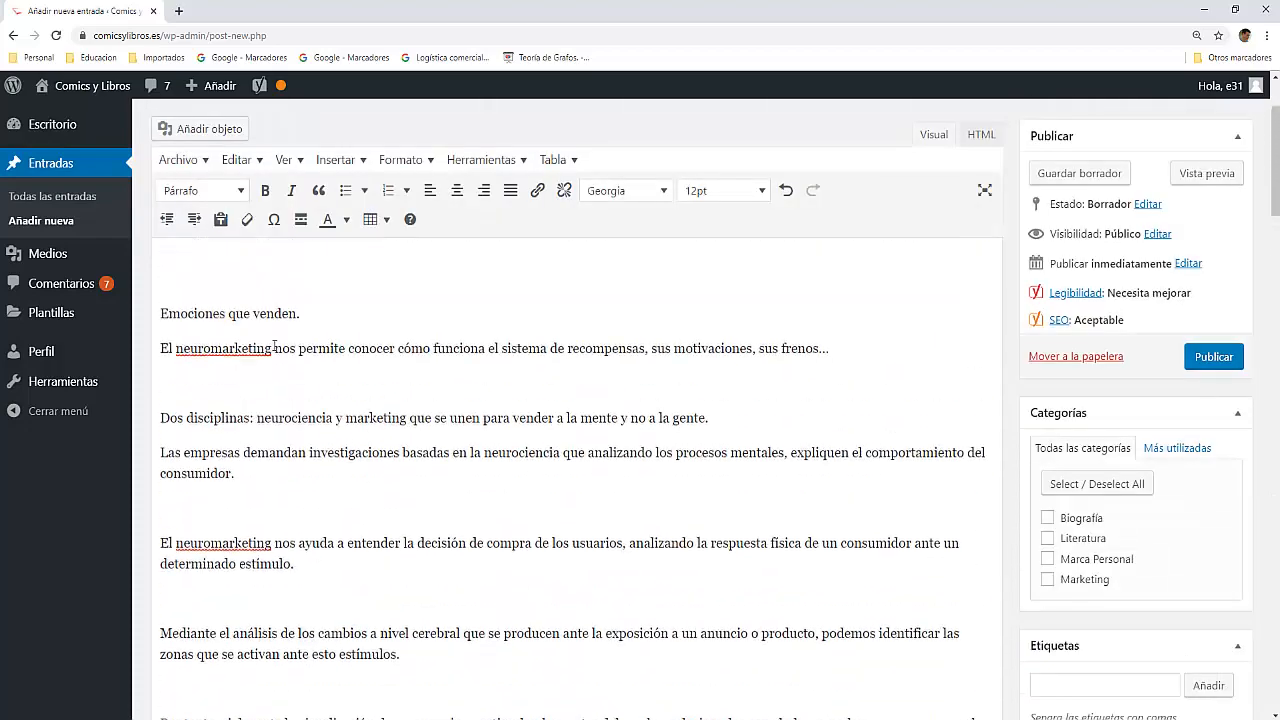
{"action": "scroll", "coordinate": [278, 424], "scroll_direction": "down", "scroll_amount": 1}
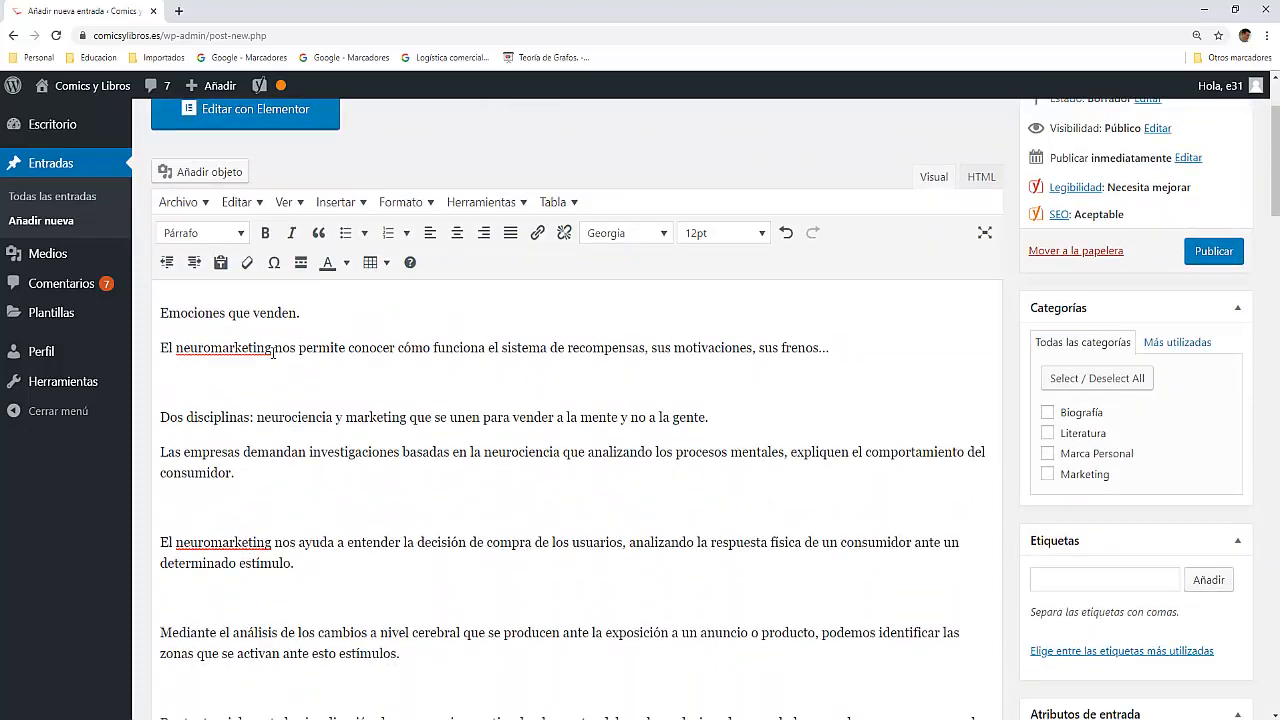
{"action": "left_click_drag", "start_coordinate": [272, 349], "coordinate": [181, 355]}
{"action": "key", "text": "ctrl+v"}
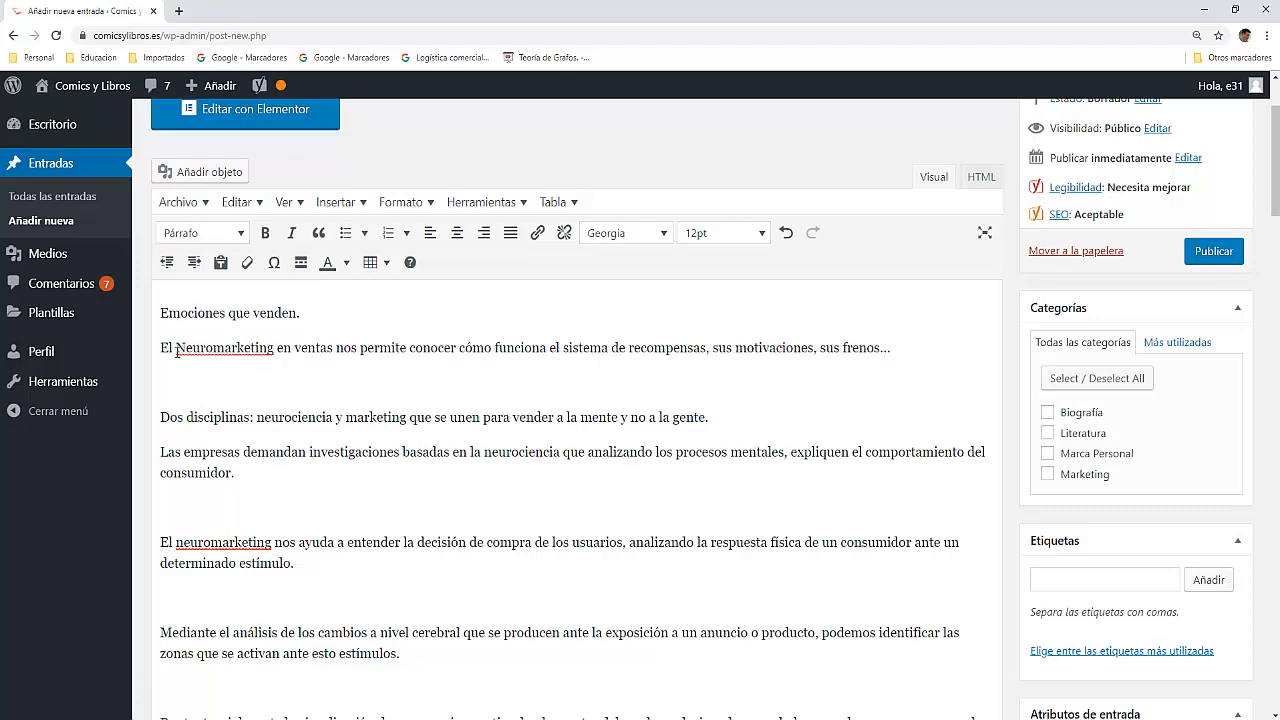
Step: Replace "neuromarketing" with "Neuromarketing en ventas" in the "nos ayuda a entender" paragraph and the "El marketing emocional" paragraph
{"action": "scroll", "coordinate": [259, 413], "scroll_direction": "down", "scroll_amount": 1}
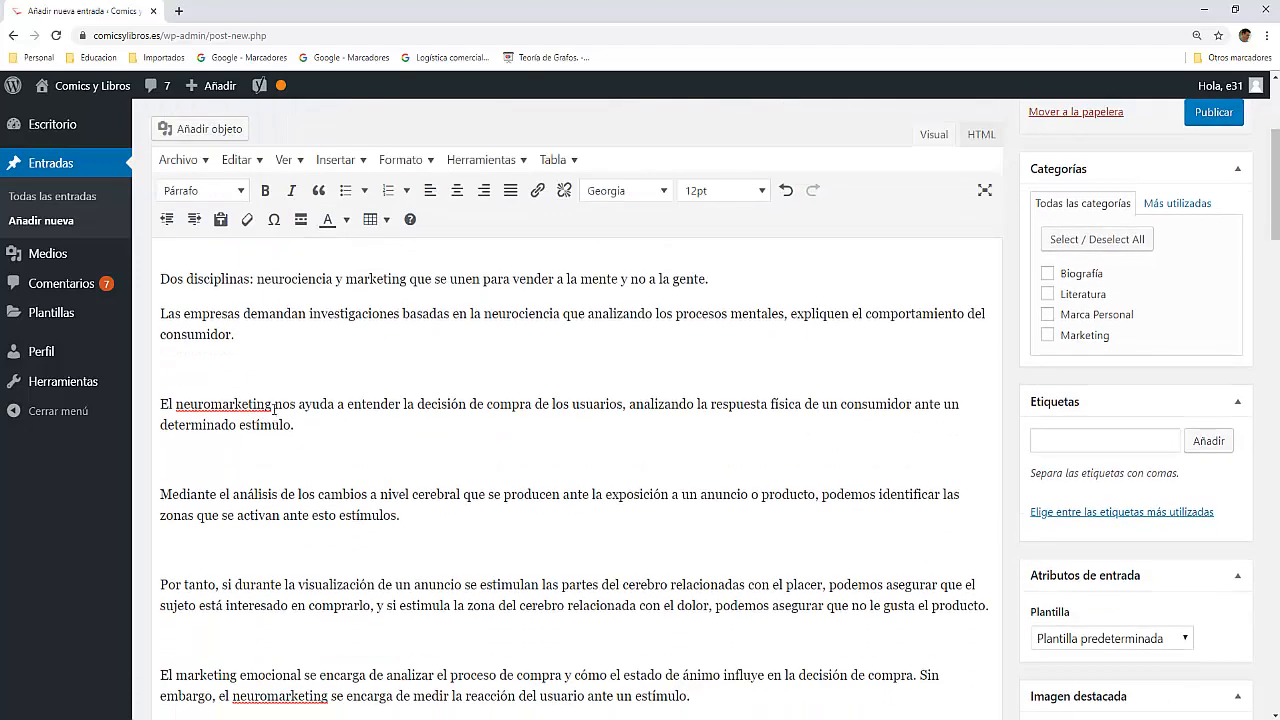
{"action": "left_click_drag", "start_coordinate": [272, 404], "coordinate": [175, 405]}
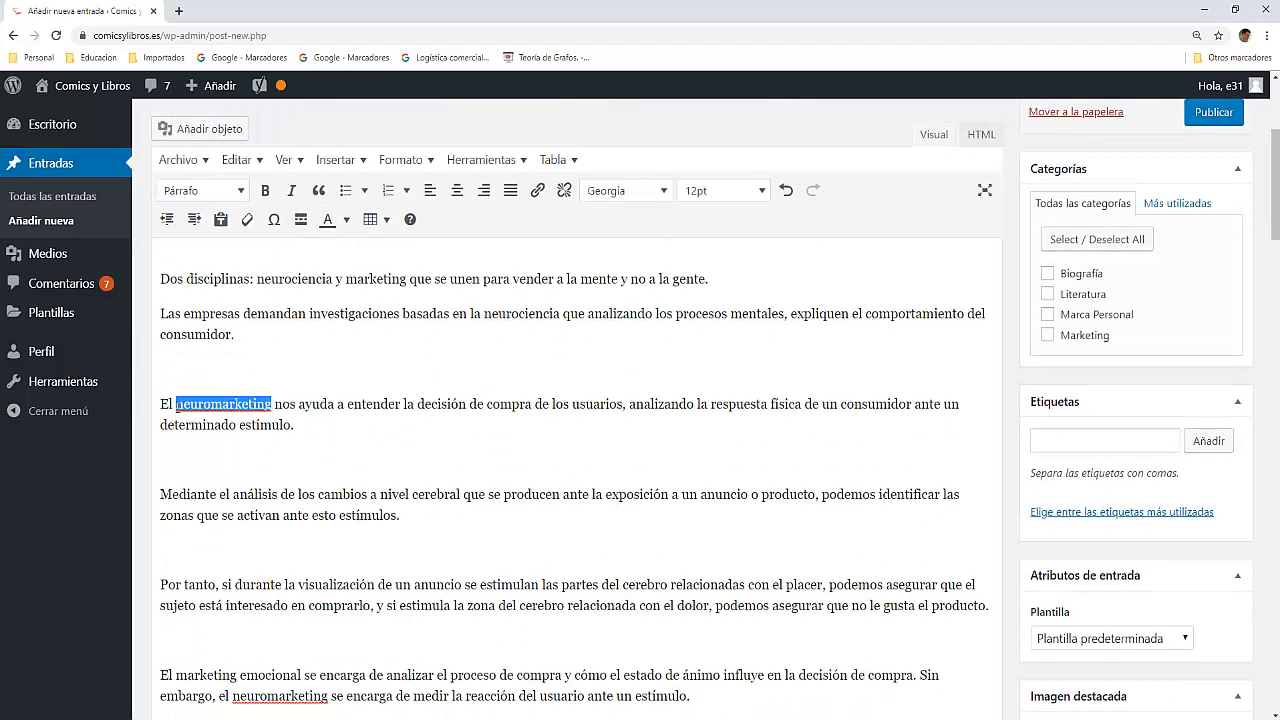
{"action": "key", "text": "ctrl+v"}
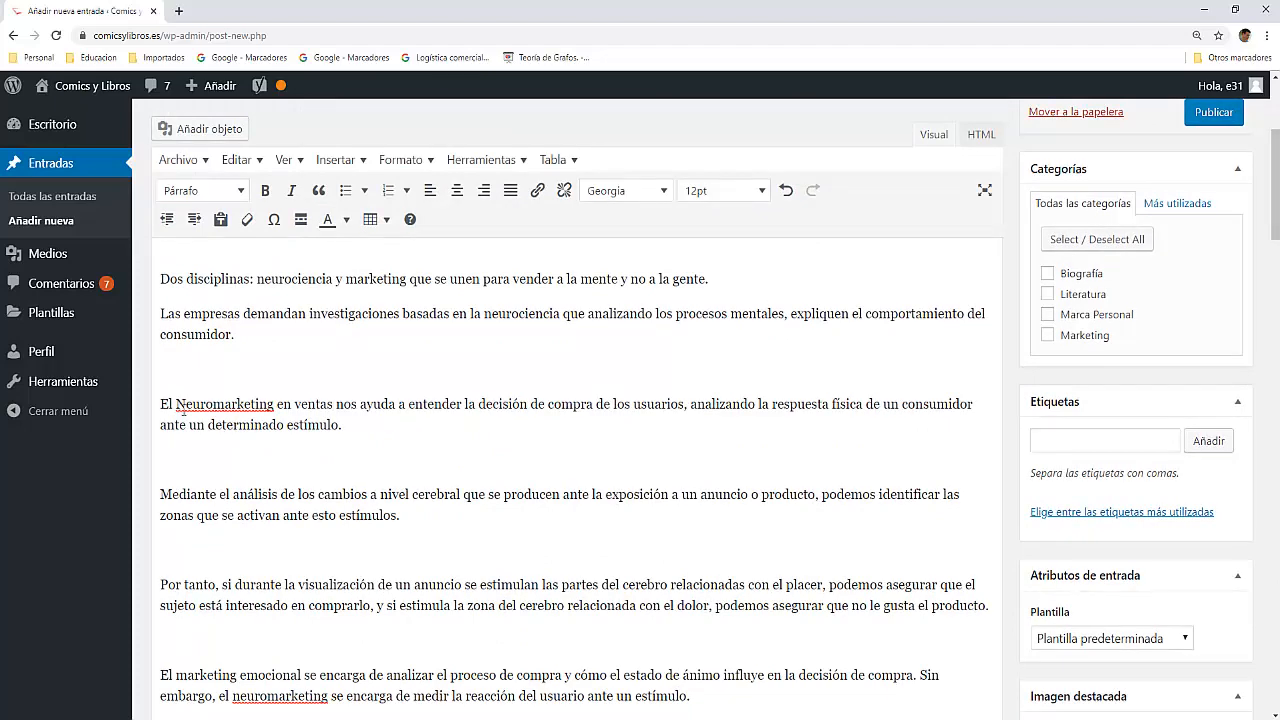
{"action": "scroll", "coordinate": [321, 444], "scroll_direction": "down", "scroll_amount": 2}
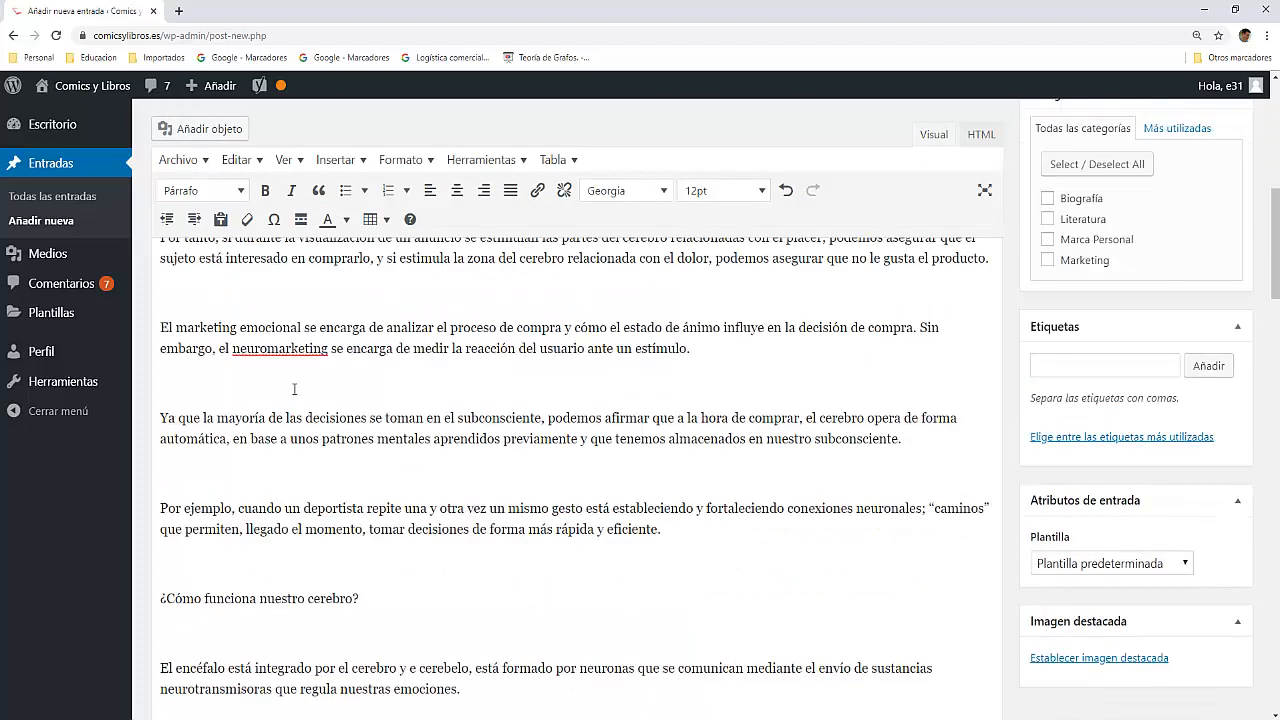
{"action": "left_click_drag", "start_coordinate": [328, 352], "coordinate": [233, 355]}
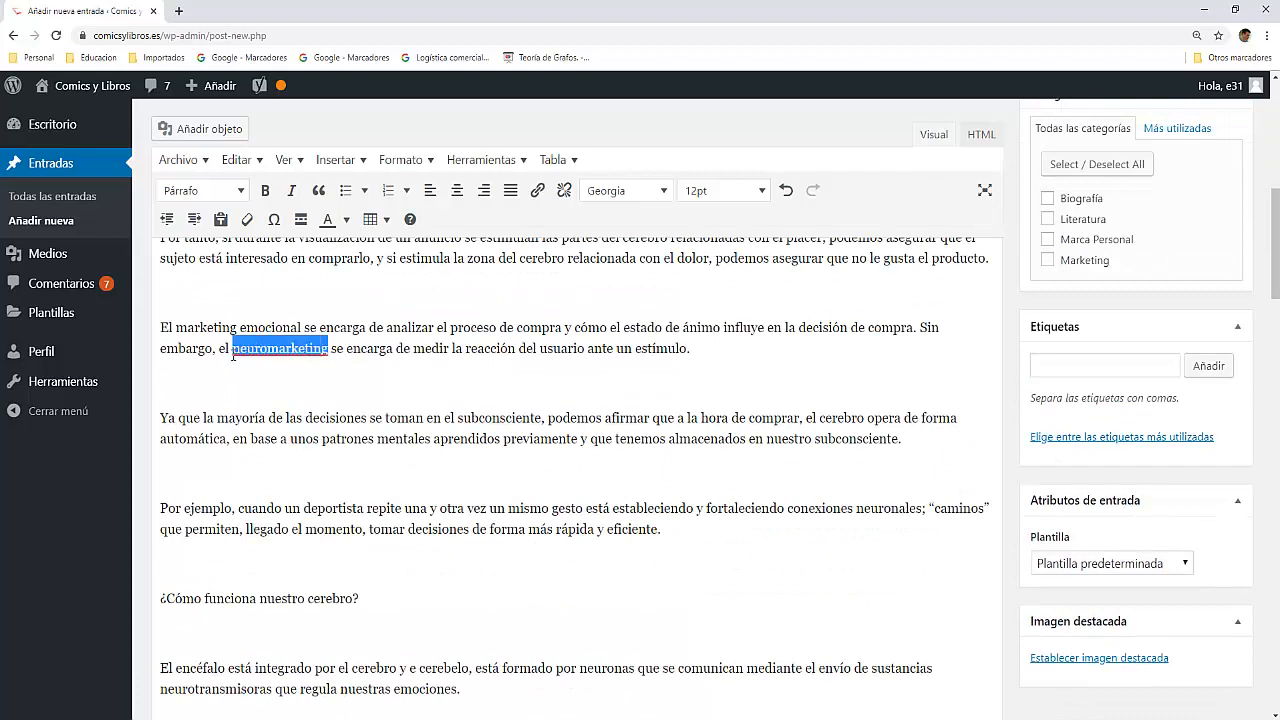
{"action": "key", "text": "ctrl+v"}
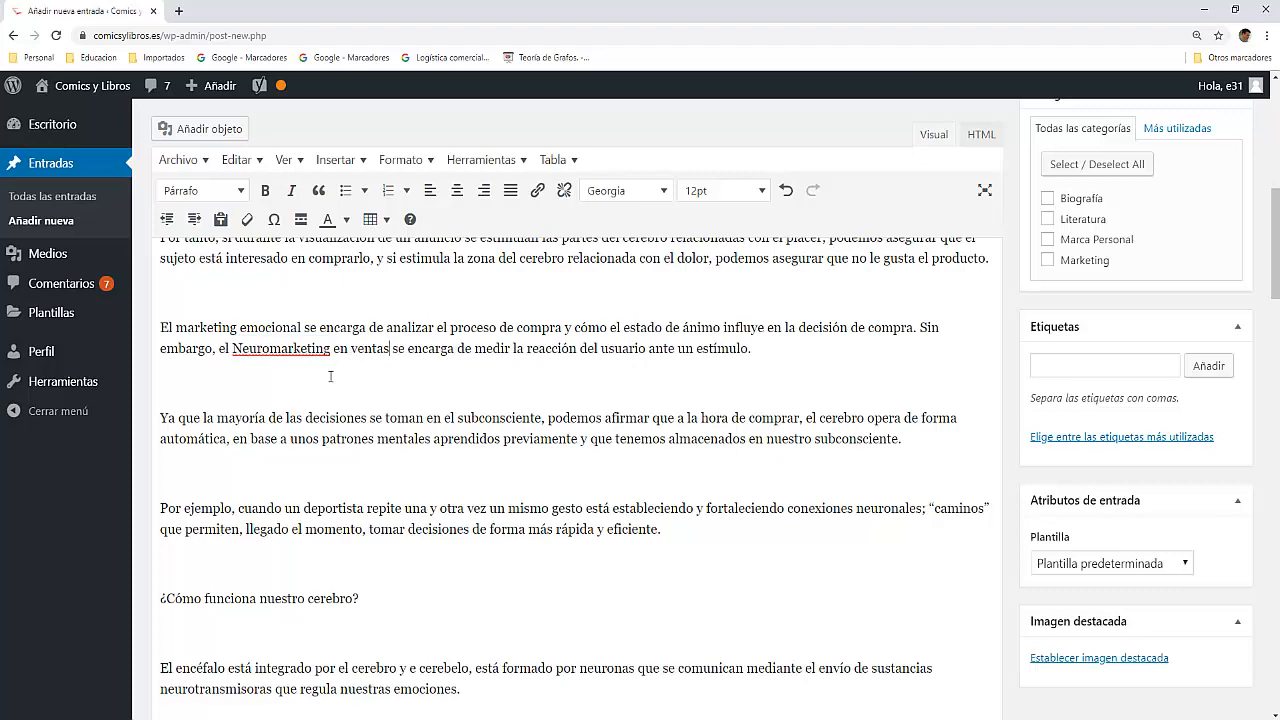
Step: Check the keyphrase density in the updated SEO analysis, highlighting the keyphrase in the post body to inspect where it occurs
{"action": "scroll", "coordinate": [333, 441], "scroll_direction": "down", "scroll_amount": 4}
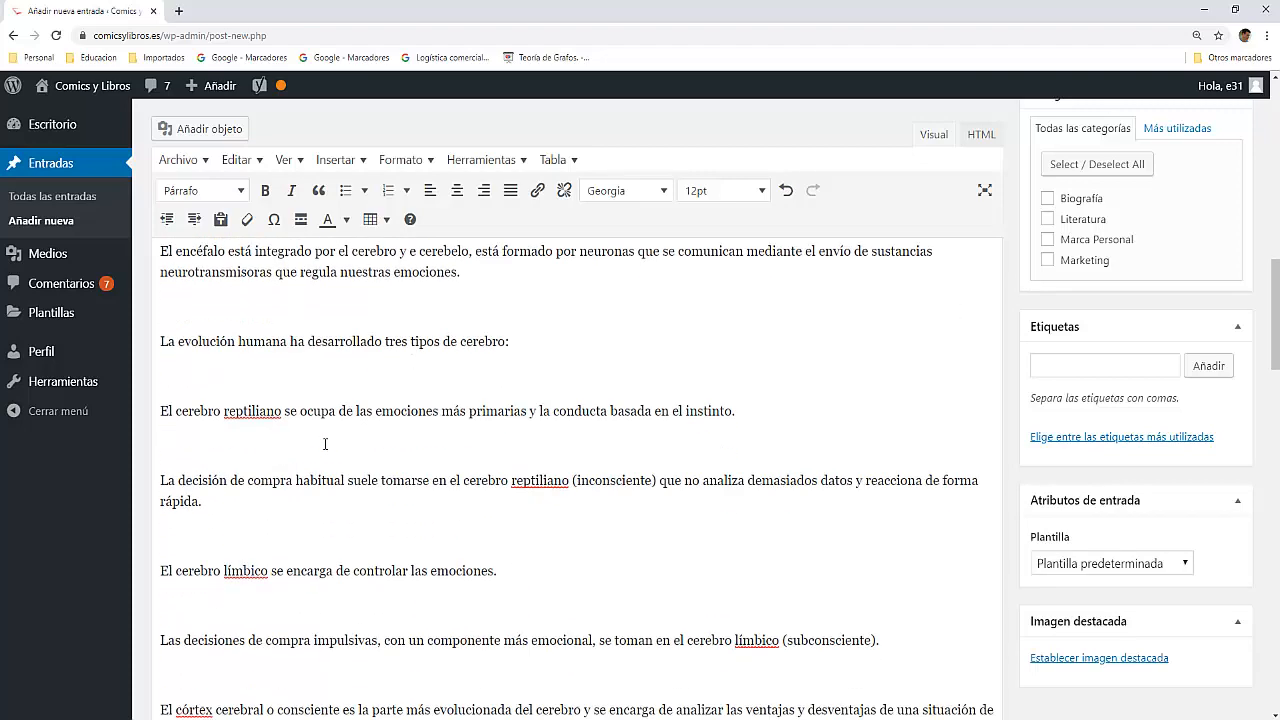
{"action": "scroll", "coordinate": [272, 440], "scroll_direction": "down", "scroll_amount": 3}
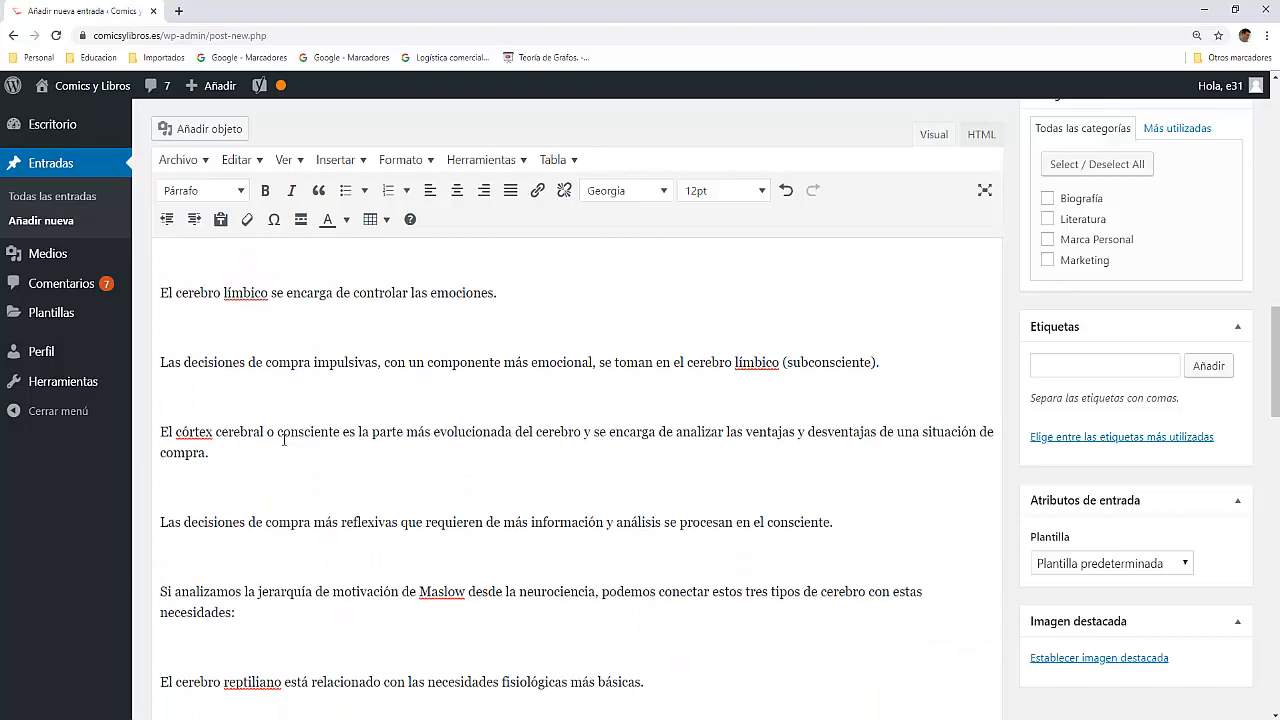
{"action": "scroll", "coordinate": [284, 440], "scroll_direction": "down", "scroll_amount": 12}
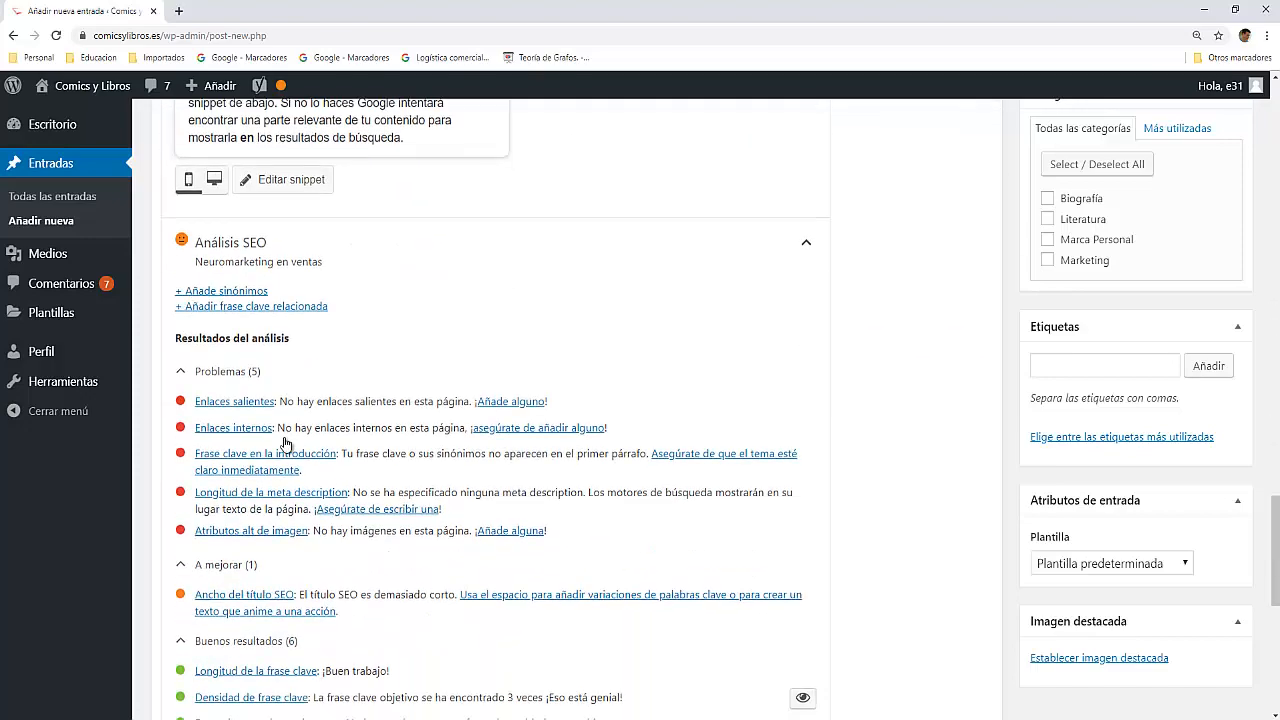
{"action": "scroll", "coordinate": [285, 443], "scroll_direction": "down", "scroll_amount": 3}
{"action": "scroll", "coordinate": [466, 437], "scroll_direction": "up", "scroll_amount": 1}
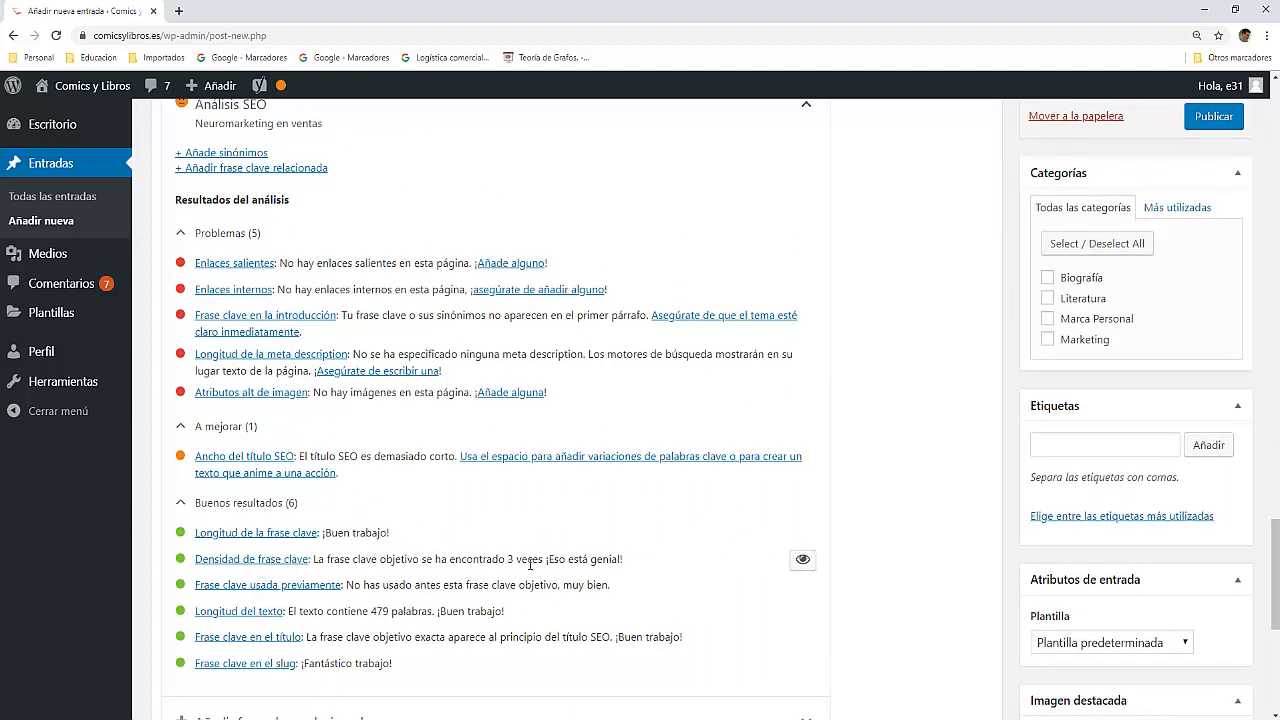
{"action": "left_click", "coordinate": [804, 561]}
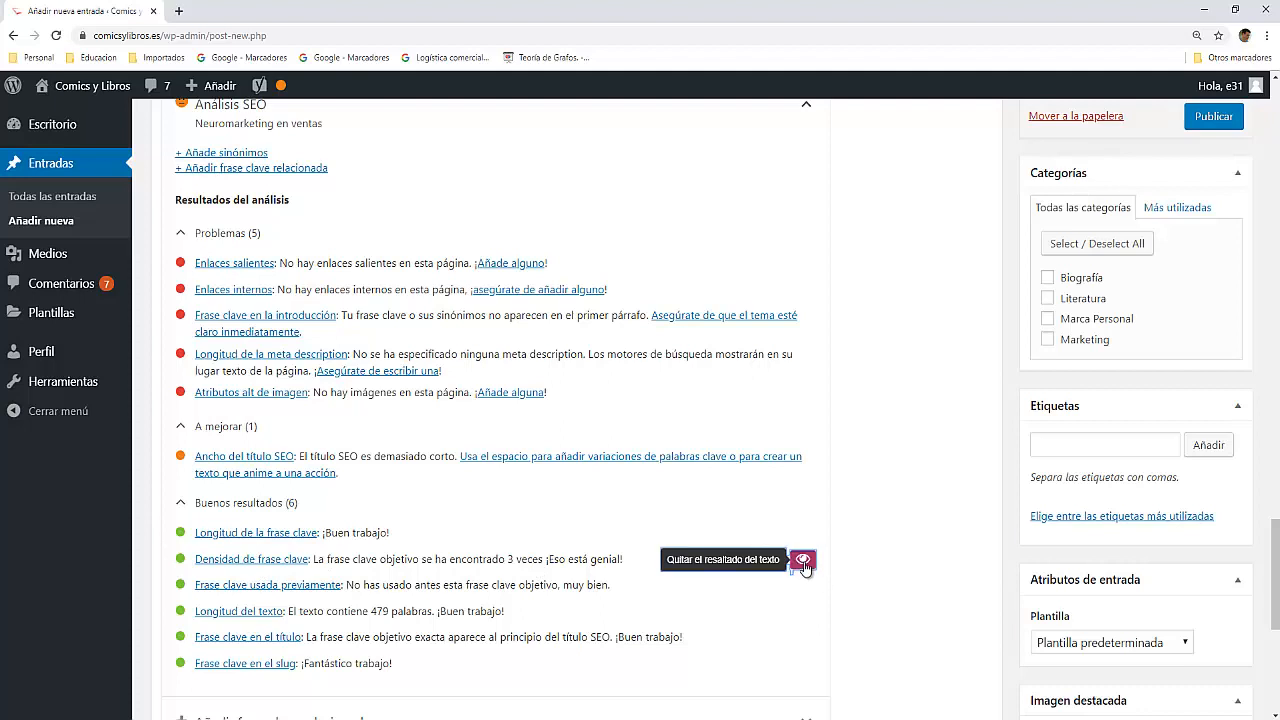
{"action": "scroll", "coordinate": [563, 533], "scroll_direction": "up", "scroll_amount": 10}
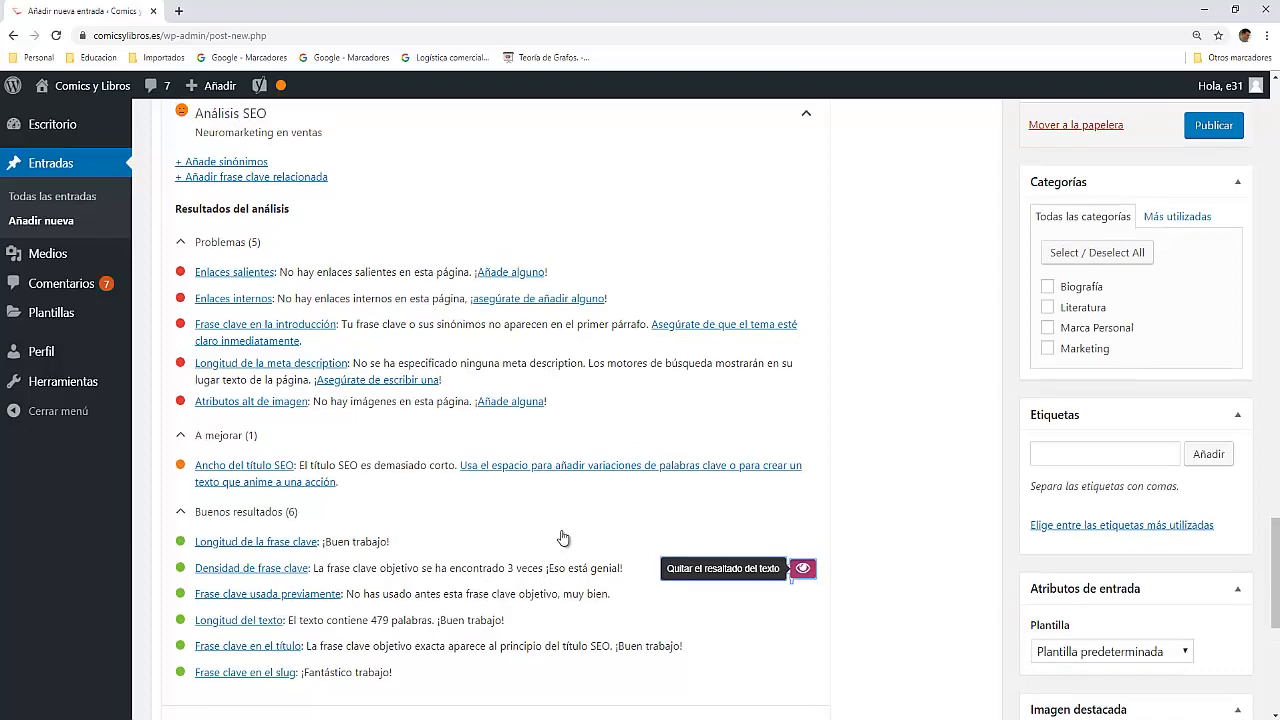
{"action": "scroll", "coordinate": [563, 530], "scroll_direction": "up", "scroll_amount": 6}
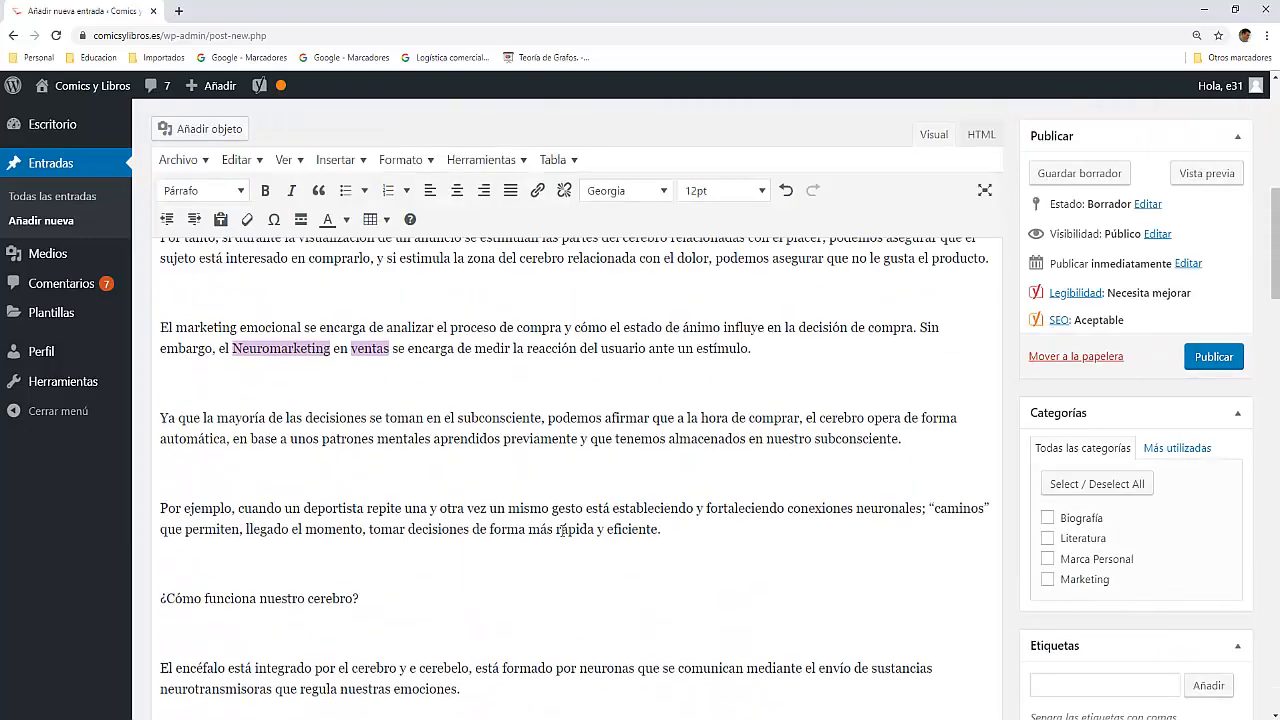
{"action": "scroll", "coordinate": [365, 447], "scroll_direction": "up", "scroll_amount": 8}
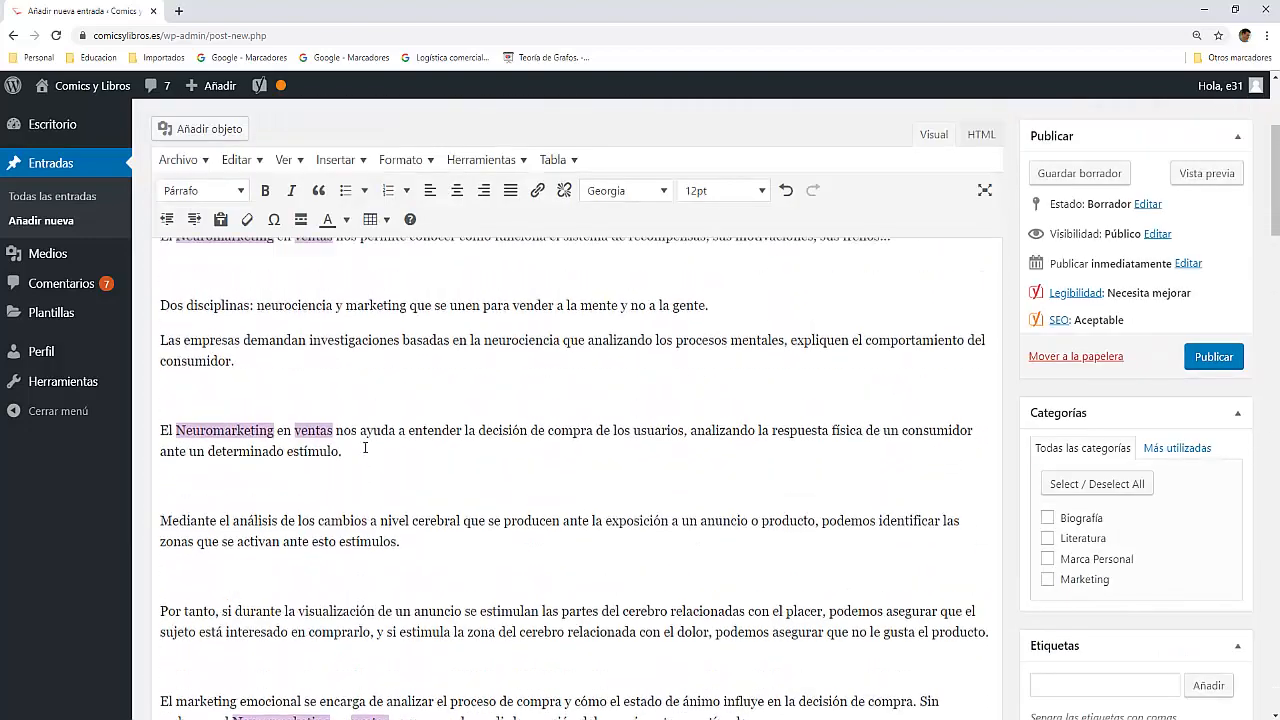
{"action": "scroll", "coordinate": [279, 380], "scroll_direction": "down", "scroll_amount": 15}
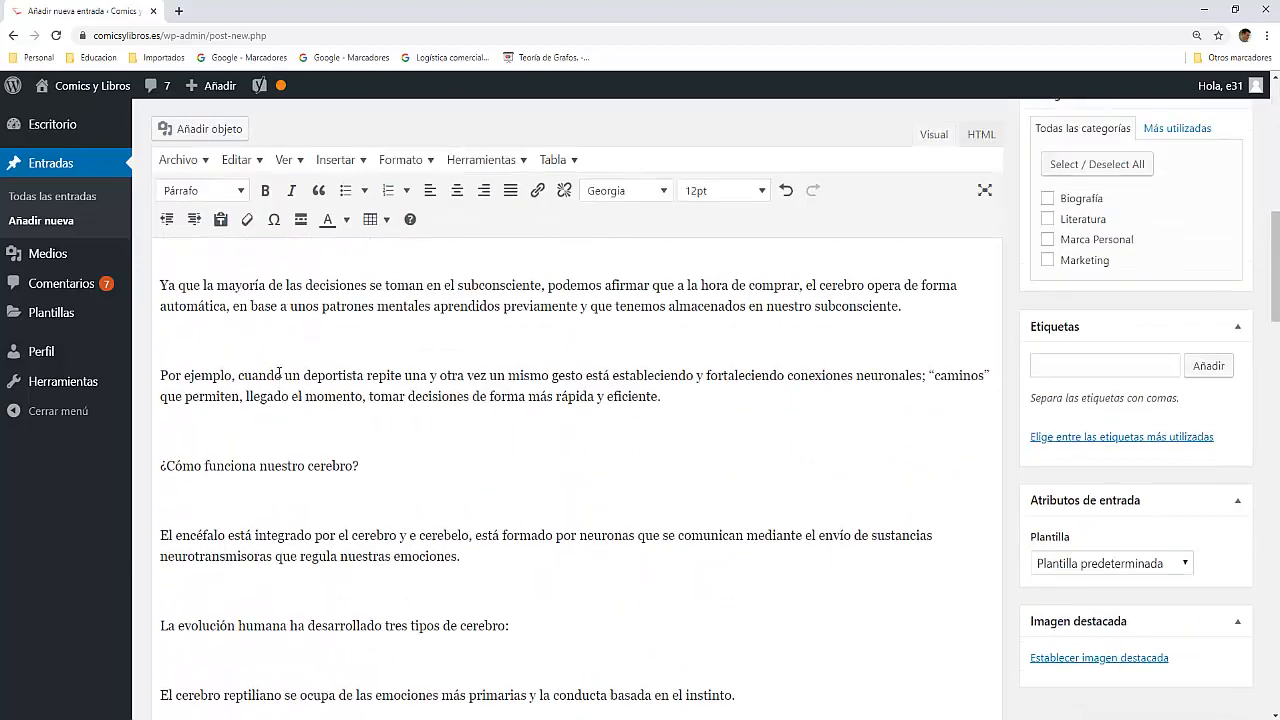
Step: Link the opening line "Emociones que venden." to the site's existing post "La vaca purpura", searching for "emoc"
{"action": "scroll", "coordinate": [279, 375], "scroll_direction": "down", "scroll_amount": 12}
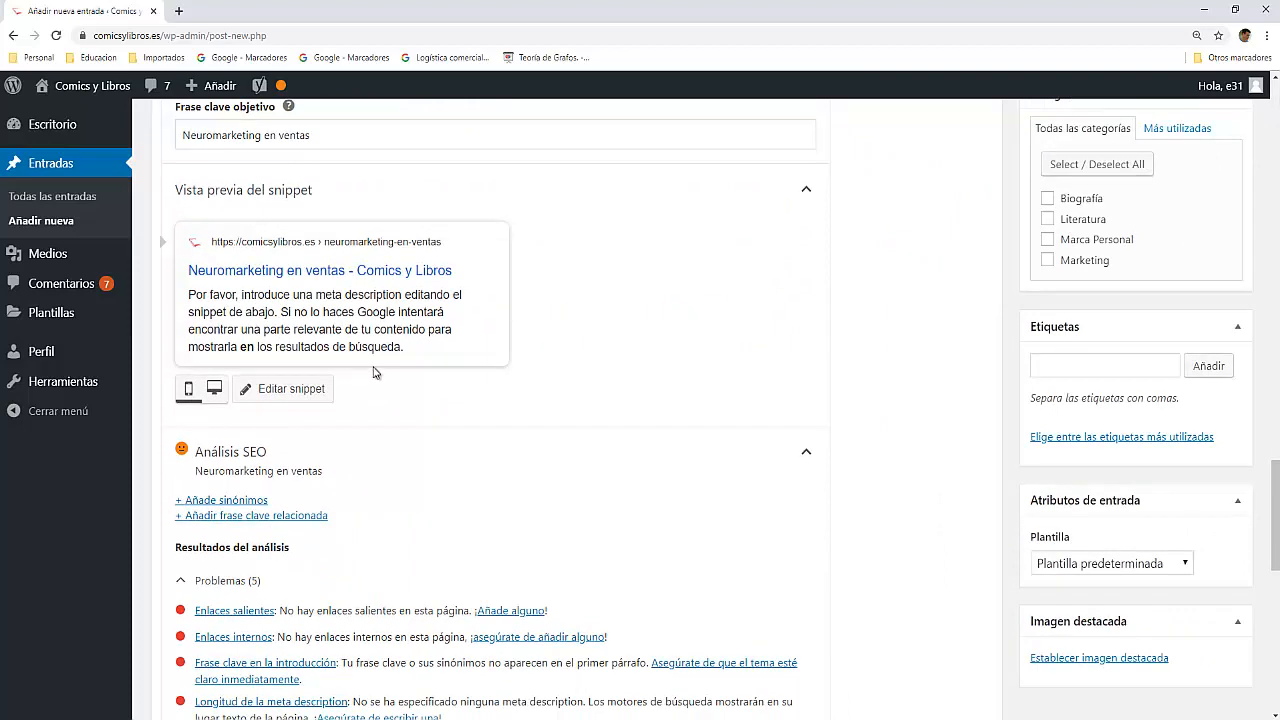
{"action": "scroll", "coordinate": [331, 371], "scroll_direction": "down", "scroll_amount": 1}
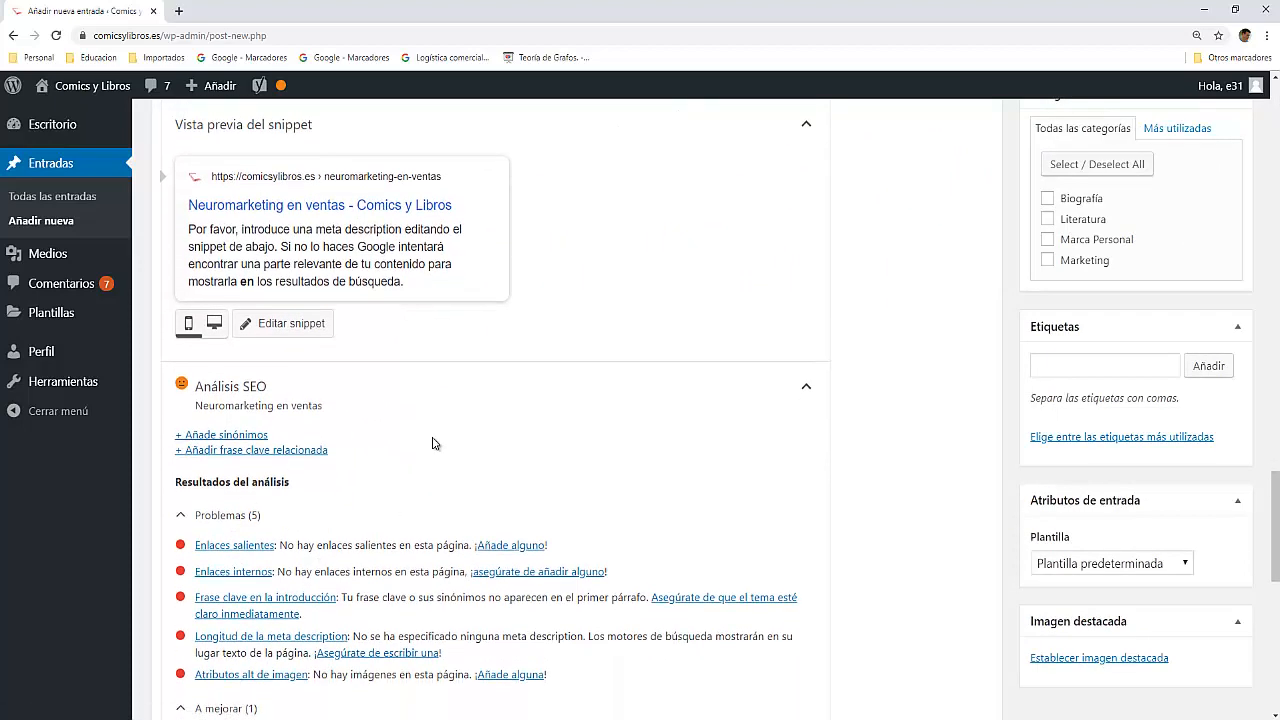
{"action": "scroll", "coordinate": [432, 443], "scroll_direction": "up", "scroll_amount": 12}
{"action": "scroll", "coordinate": [432, 443], "scroll_direction": "up", "scroll_amount": 10}
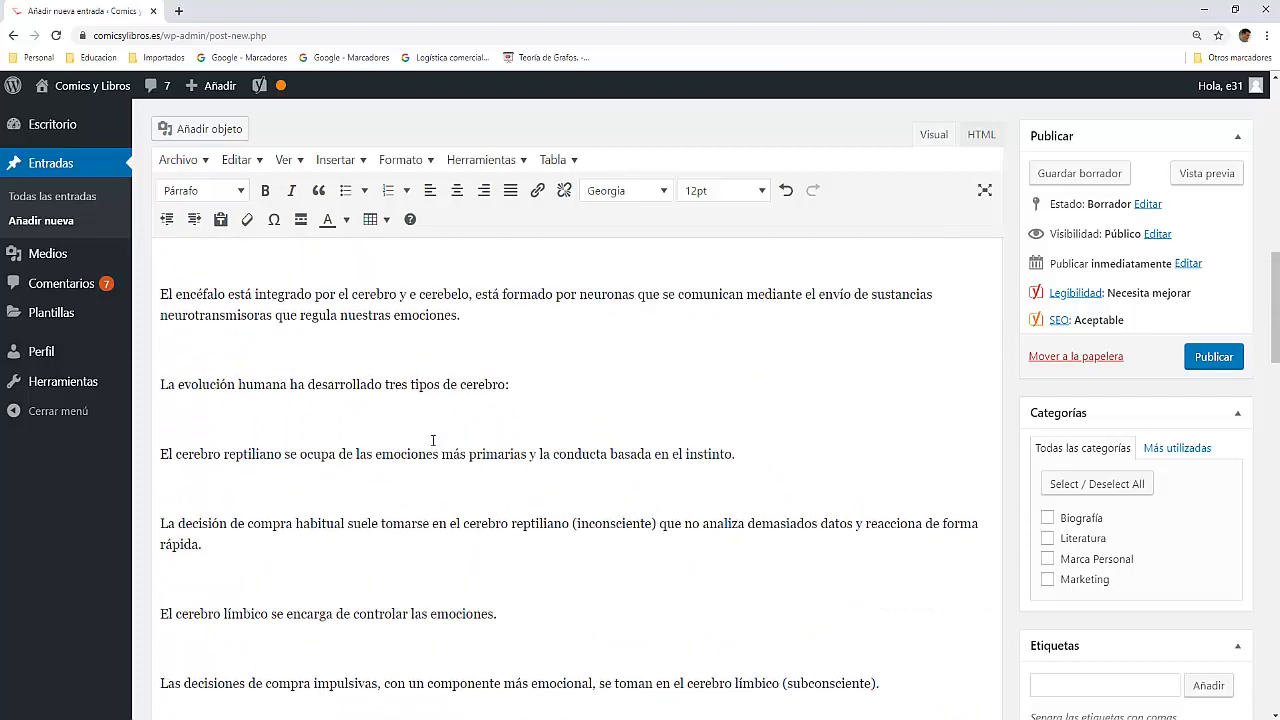
{"action": "scroll", "coordinate": [432, 443], "scroll_direction": "up", "scroll_amount": 6}
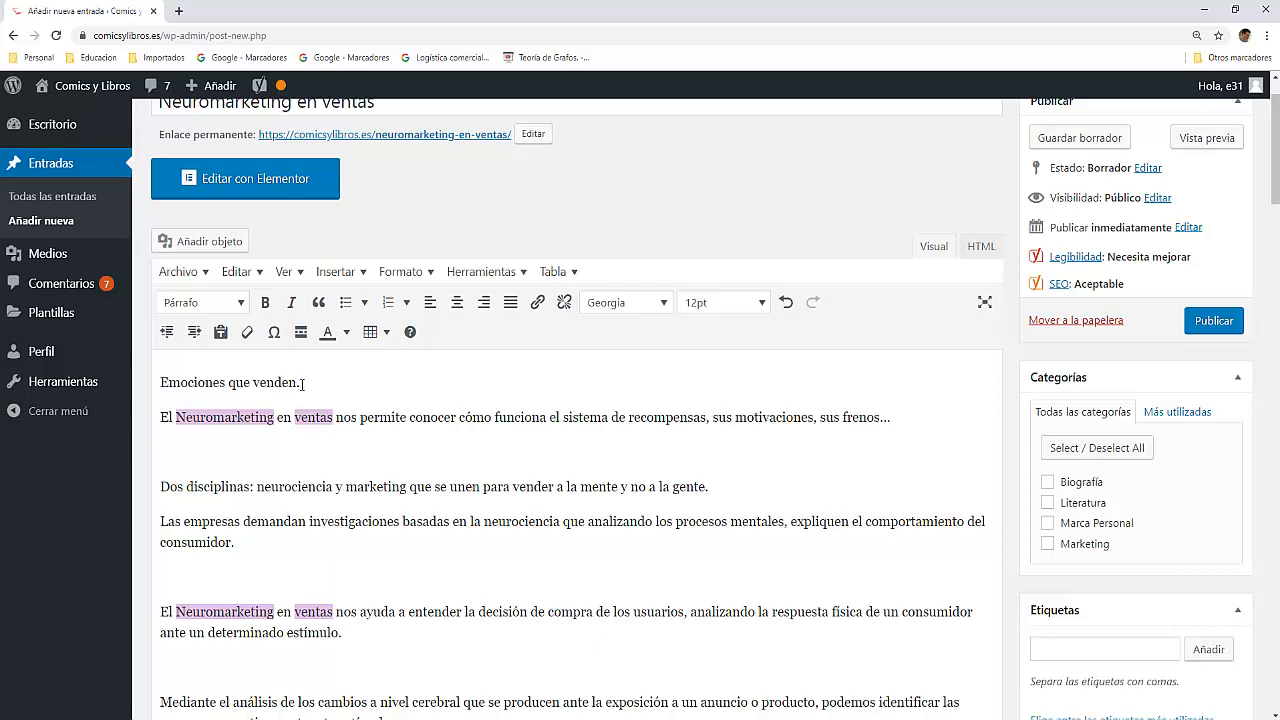
{"action": "left_click_drag", "start_coordinate": [179, 382], "coordinate": [300, 382]}
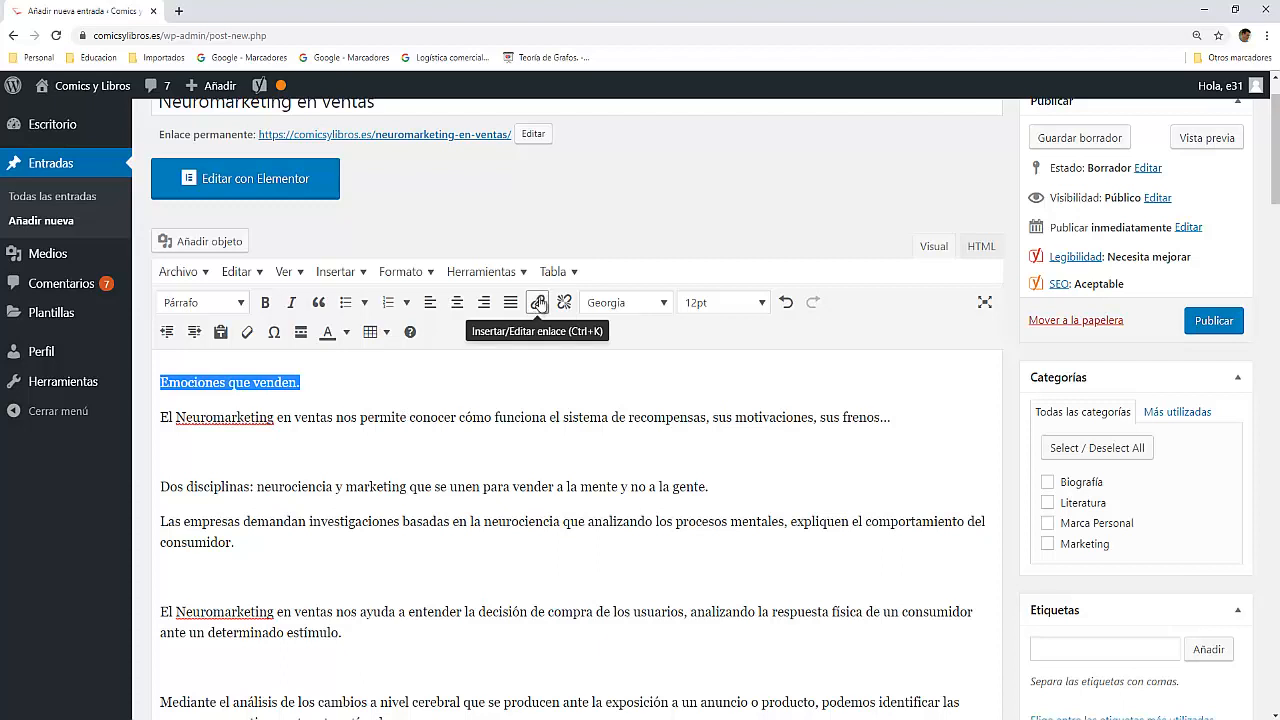
{"action": "left_click", "coordinate": [538, 302]}
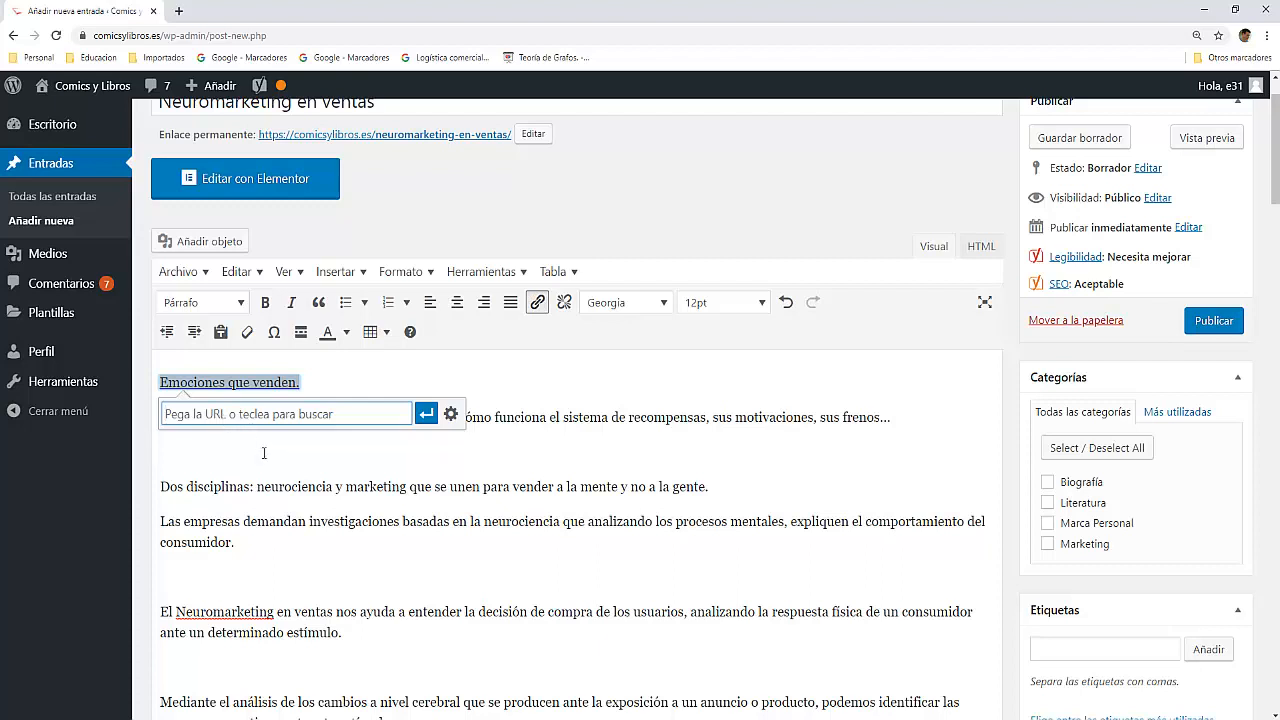
{"action": "type", "text": "emoc"}
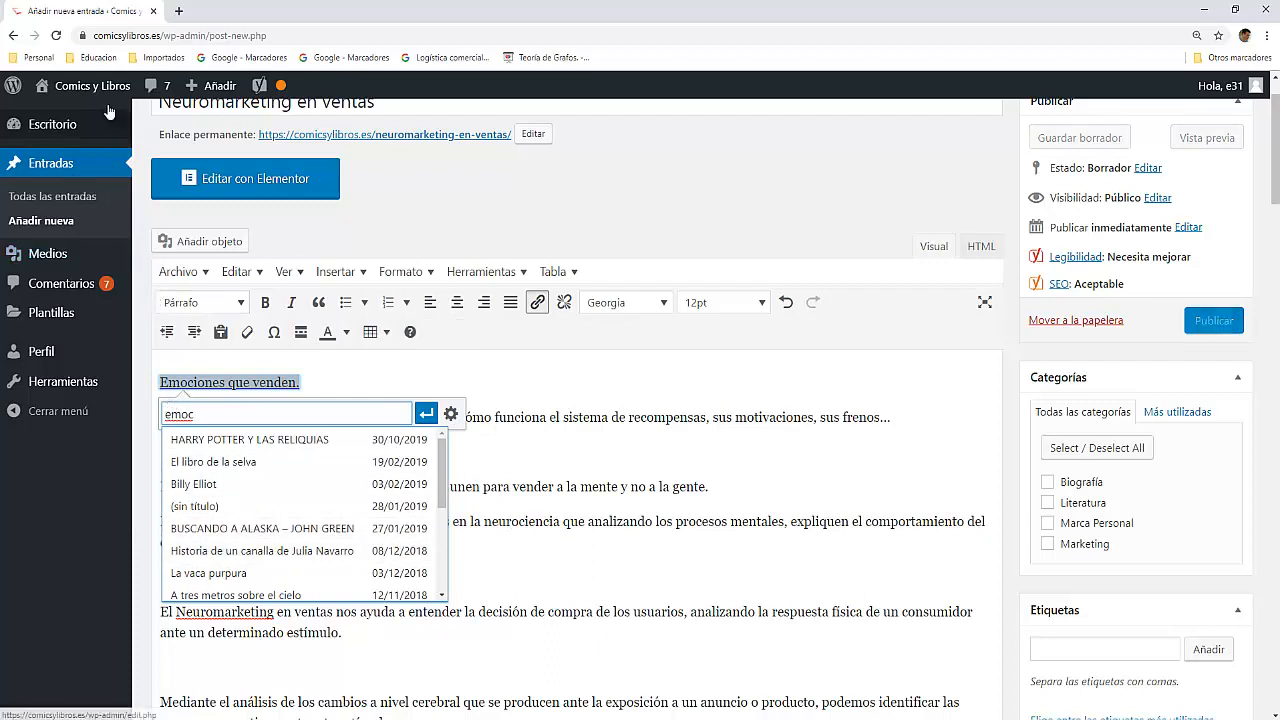
{"action": "mouse_move", "coordinate": [86, 100]}
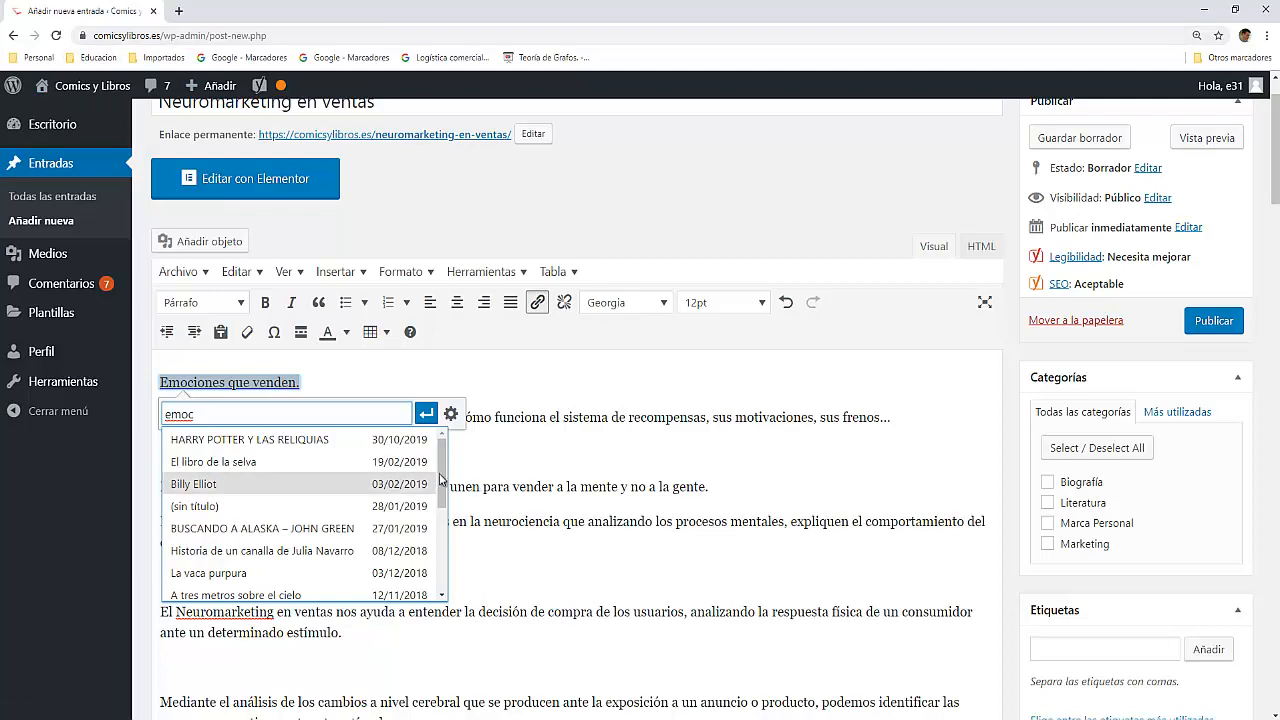
{"action": "mouse_move", "coordinate": [441, 478]}
{"action": "left_mouse_down"}
{"action": "mouse_move", "coordinate": [445, 566]}
{"action": "mouse_move", "coordinate": [444, 487]}
{"action": "mouse_move", "coordinate": [437, 500]}
{"action": "left_mouse_up"}
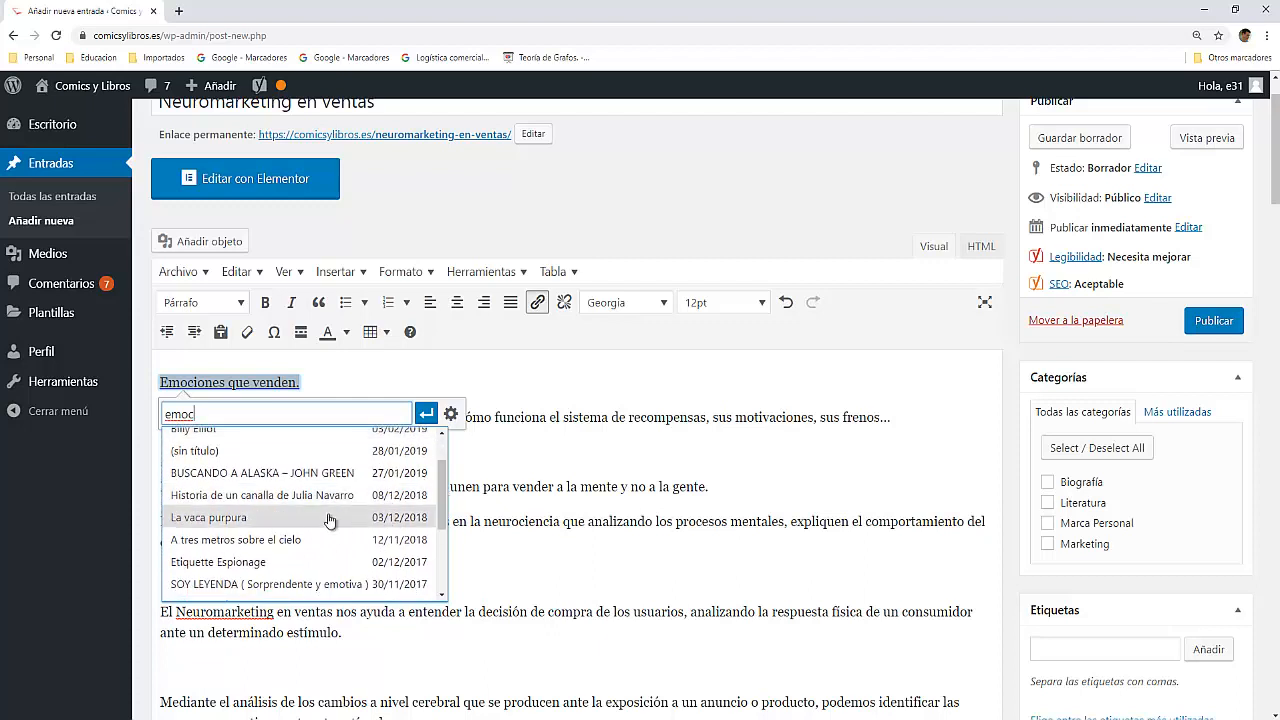
{"action": "left_click", "coordinate": [228, 517]}
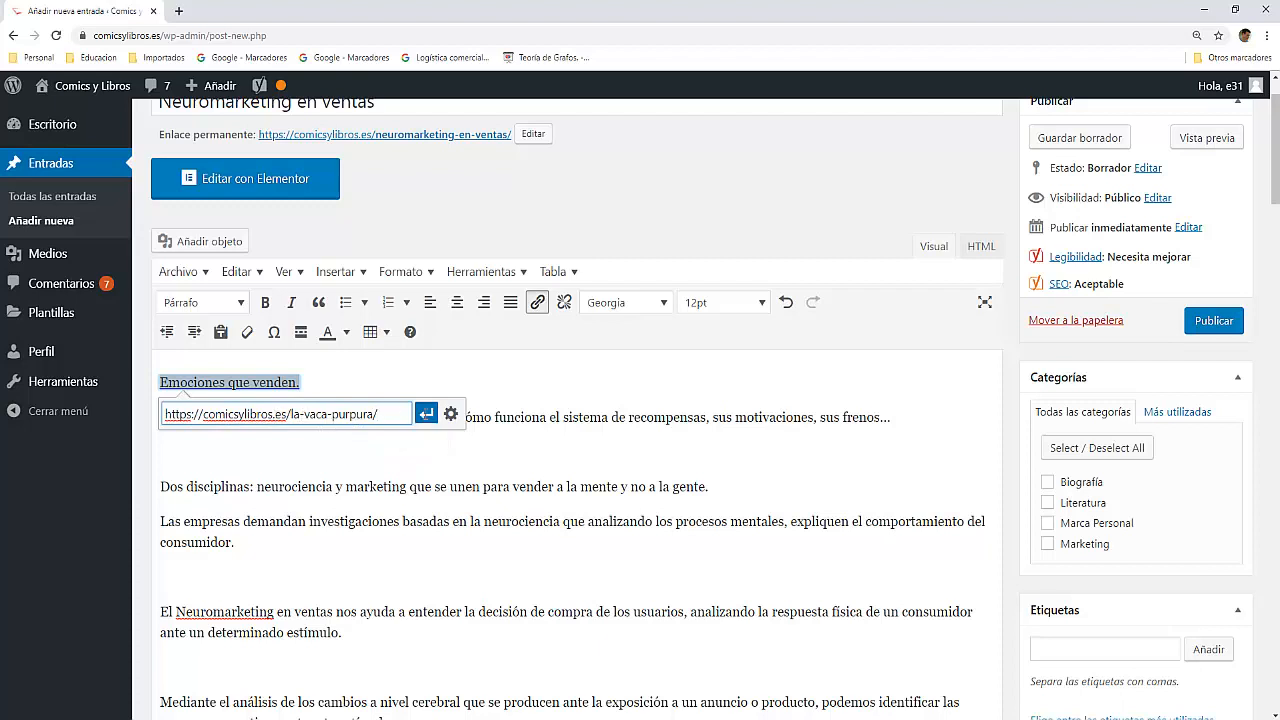
{"action": "left_click", "coordinate": [426, 415]}
{"action": "left_click", "coordinate": [314, 451]}
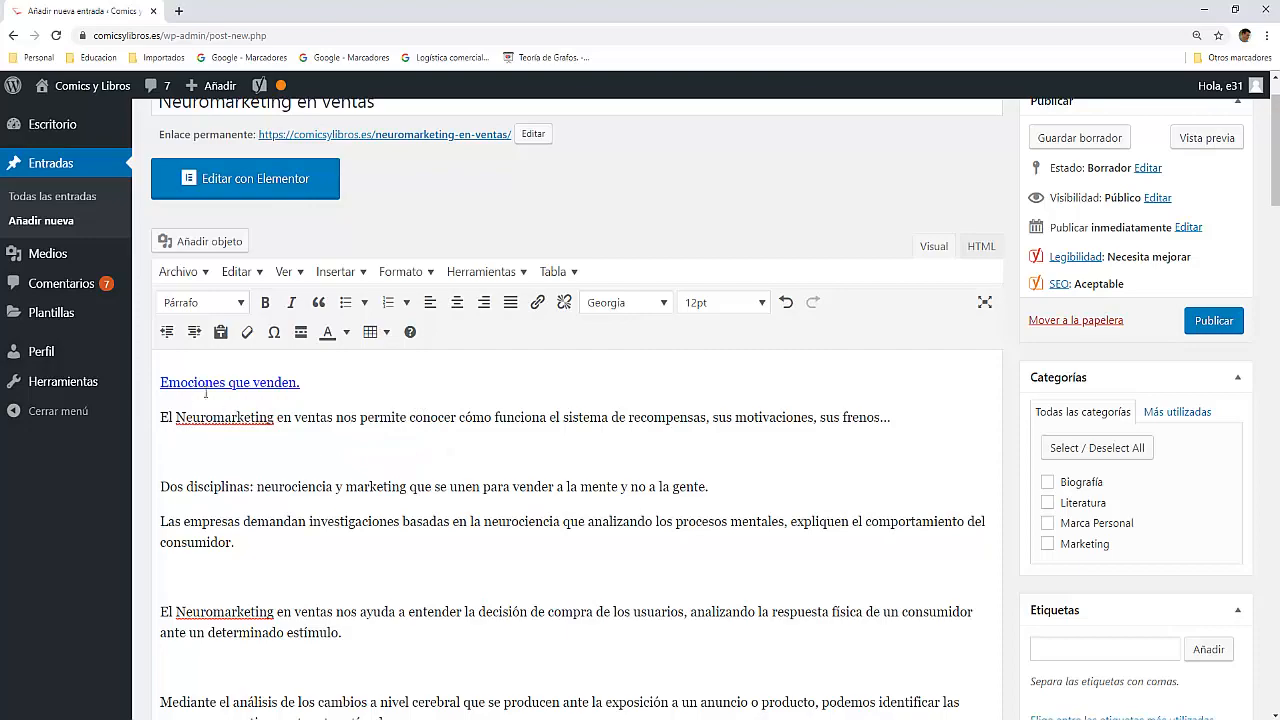
Step: Check the updated SEO analysis for the internal links result and the remaining problems, including outgoing links
{"action": "scroll", "coordinate": [348, 480], "scroll_direction": "down", "scroll_amount": 20}
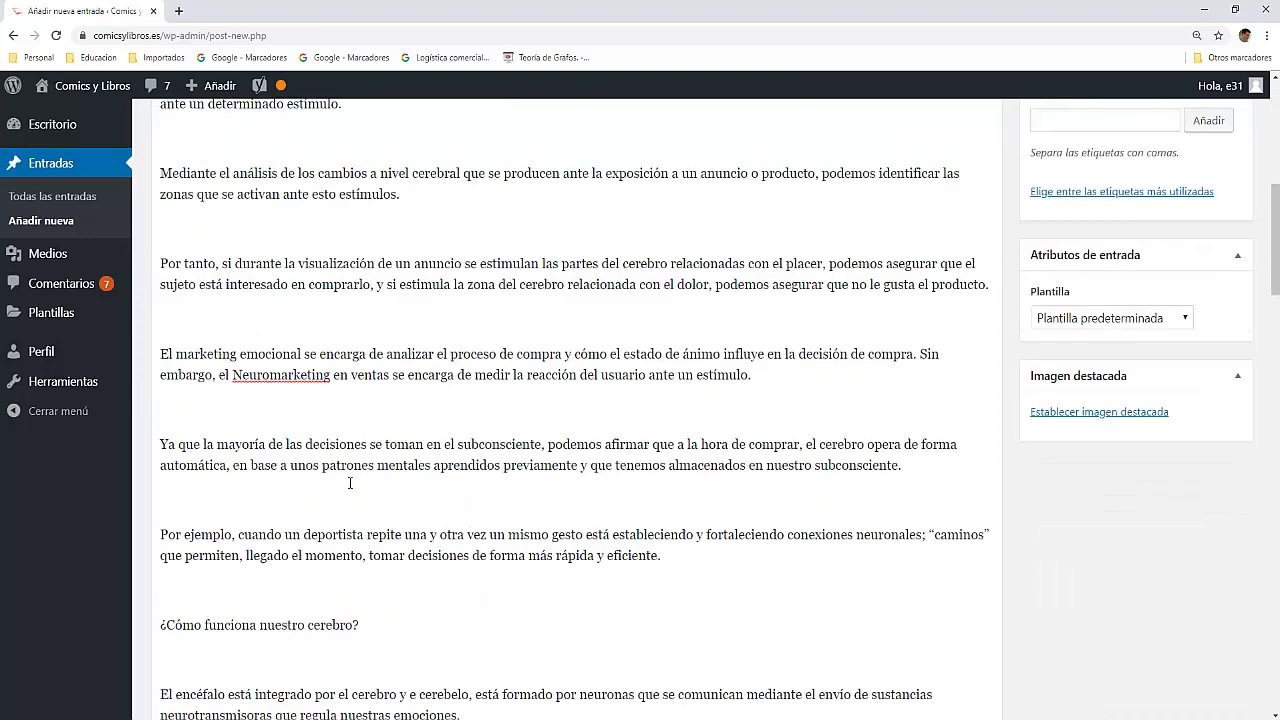
{"action": "scroll", "coordinate": [349, 487], "scroll_direction": "down", "scroll_amount": 3}
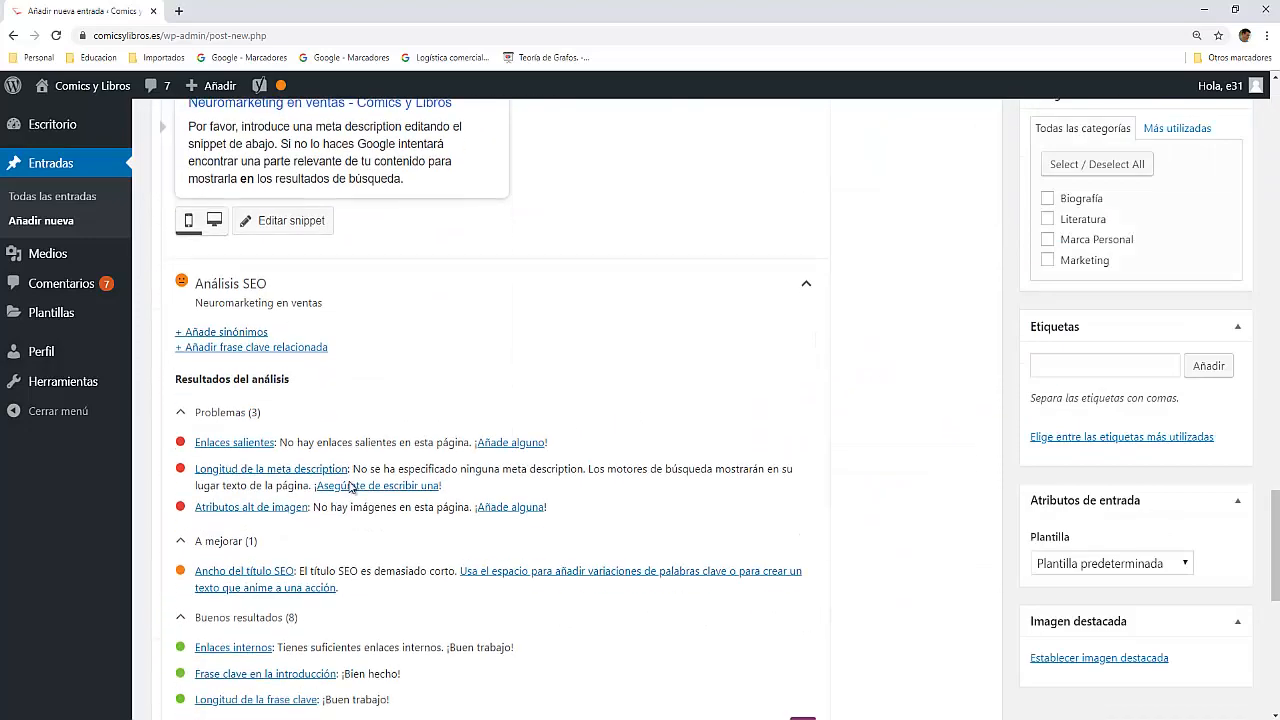
{"action": "scroll", "coordinate": [240, 480], "scroll_direction": "up", "scroll_amount": 1}
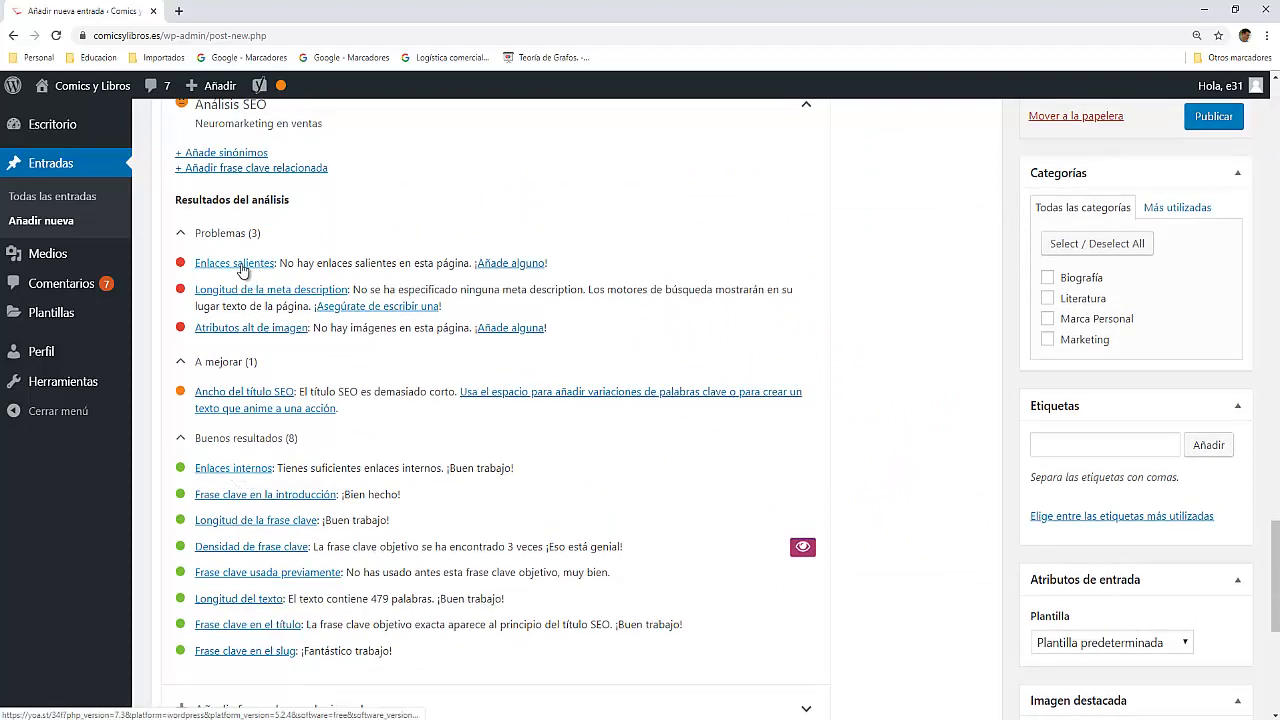
{"action": "scroll", "coordinate": [275, 285], "scroll_direction": "up", "scroll_amount": 15}
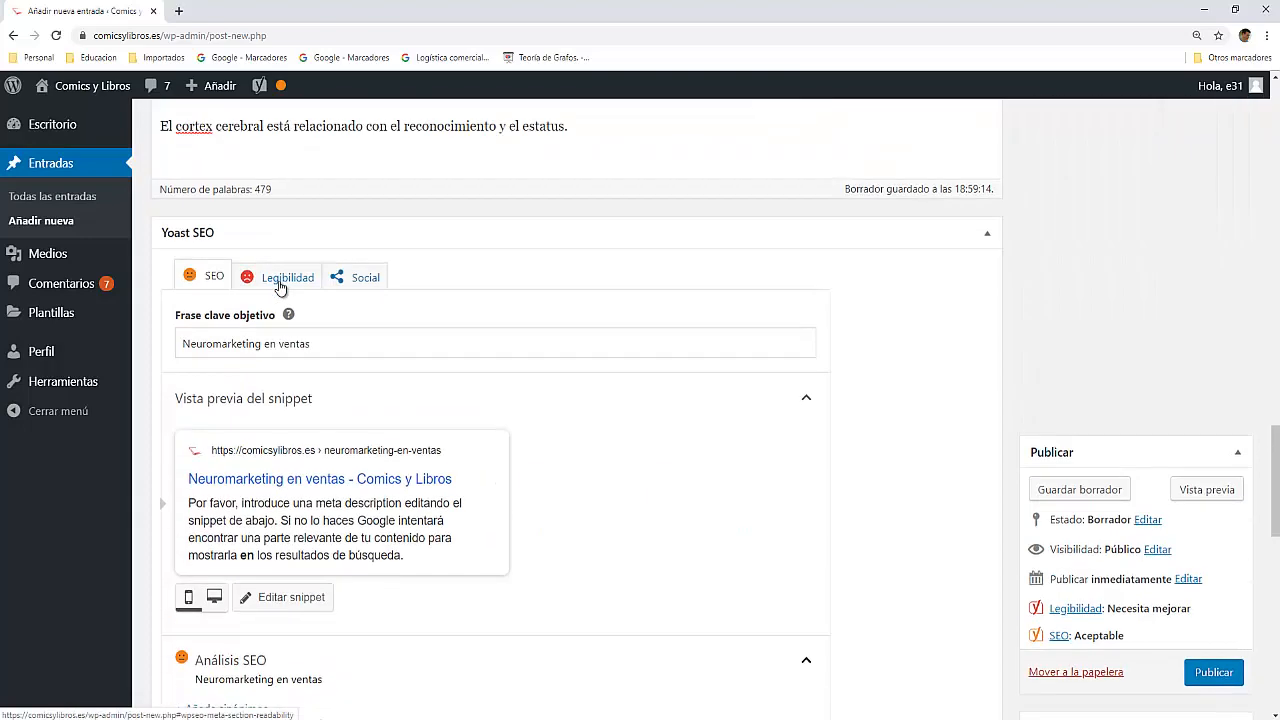
{"action": "scroll", "coordinate": [280, 282], "scroll_direction": "up", "scroll_amount": 5}
{"action": "scroll", "coordinate": [280, 281], "scroll_direction": "down", "scroll_amount": 3}
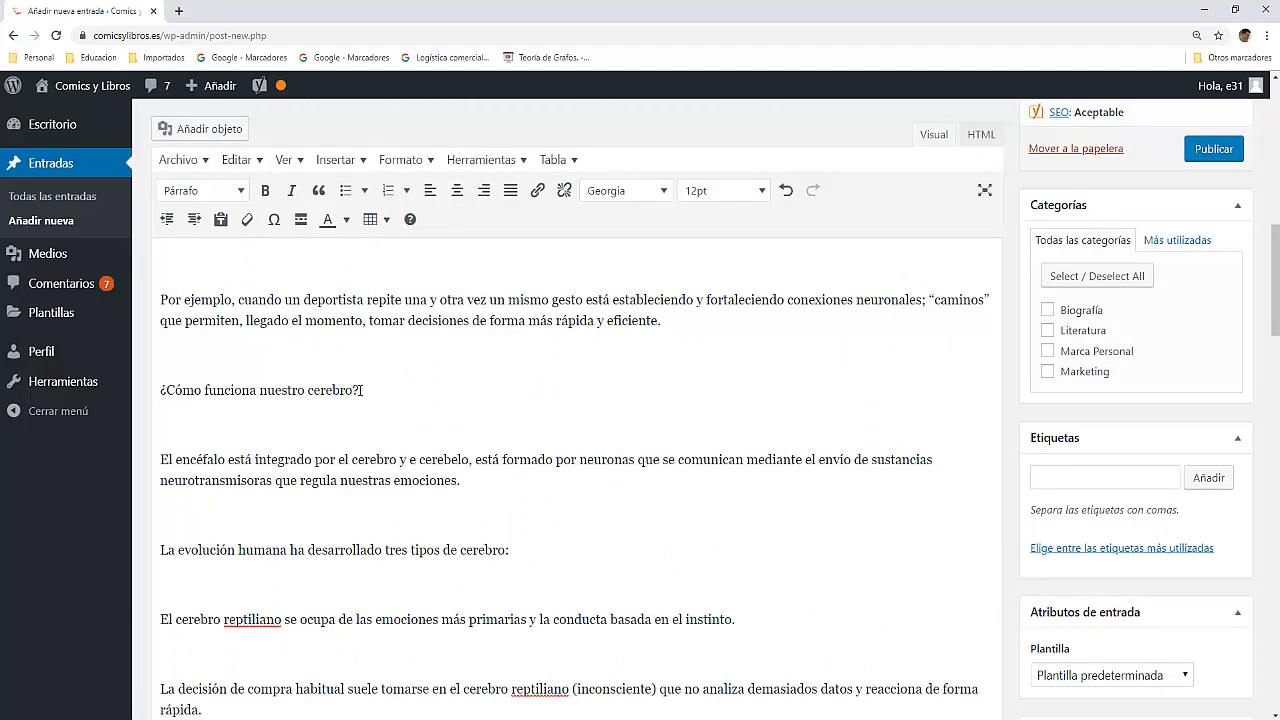
{"action": "scroll", "coordinate": [360, 390], "scroll_direction": "down", "scroll_amount": 2}
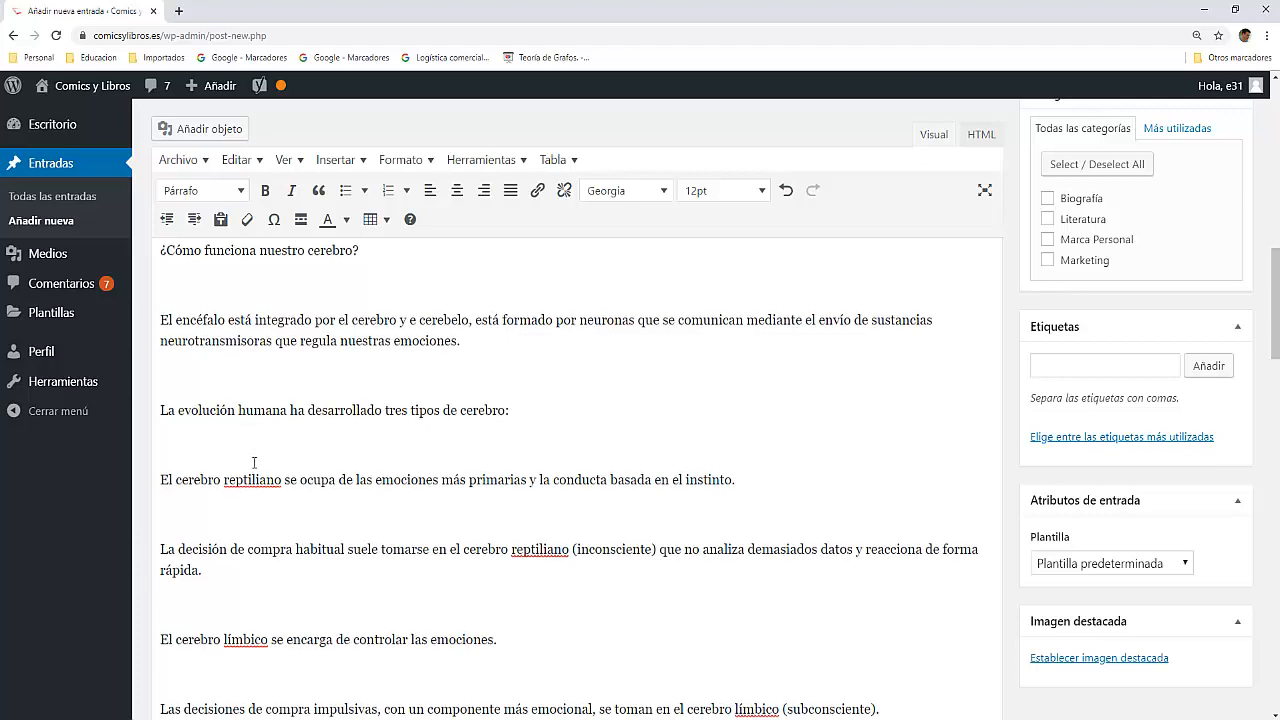
{"action": "scroll", "coordinate": [251, 463], "scroll_direction": "down", "scroll_amount": 4}
{"action": "scroll", "coordinate": [379, 461], "scroll_direction": "down", "scroll_amount": 1}
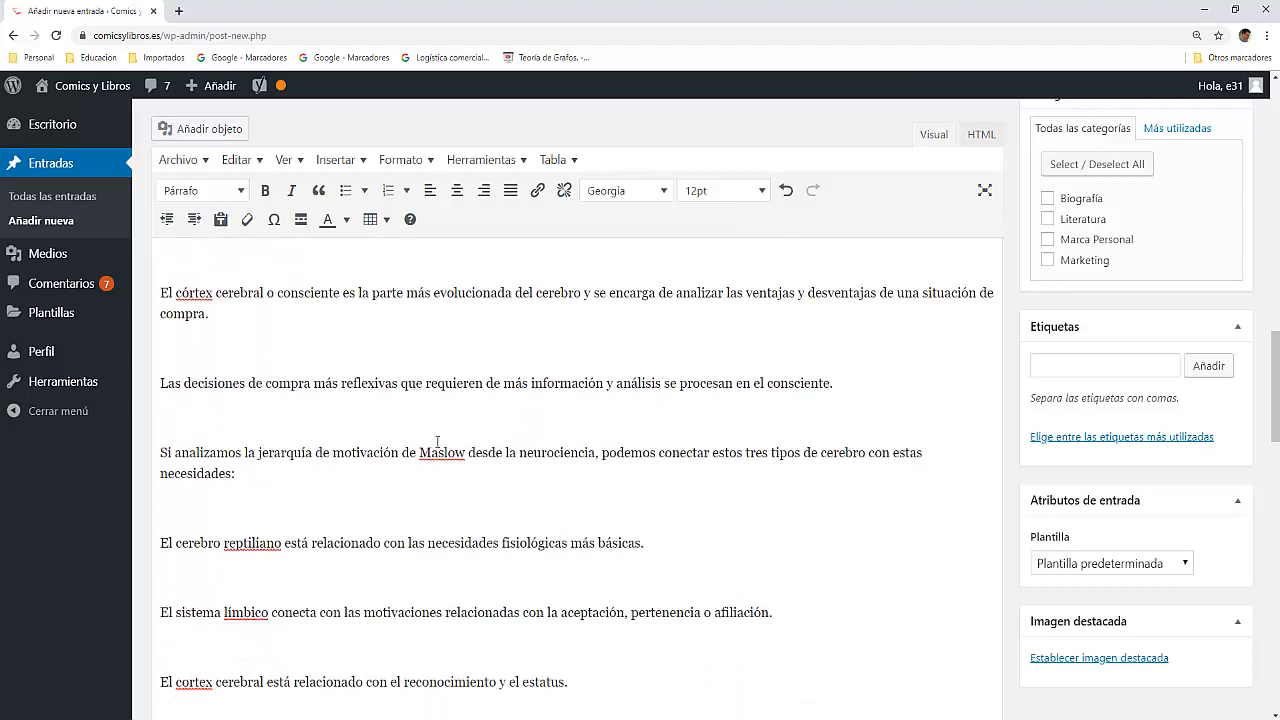
{"action": "left_click_drag", "start_coordinate": [421, 453], "coordinate": [469, 453]}
{"action": "left_click", "coordinate": [538, 191]}
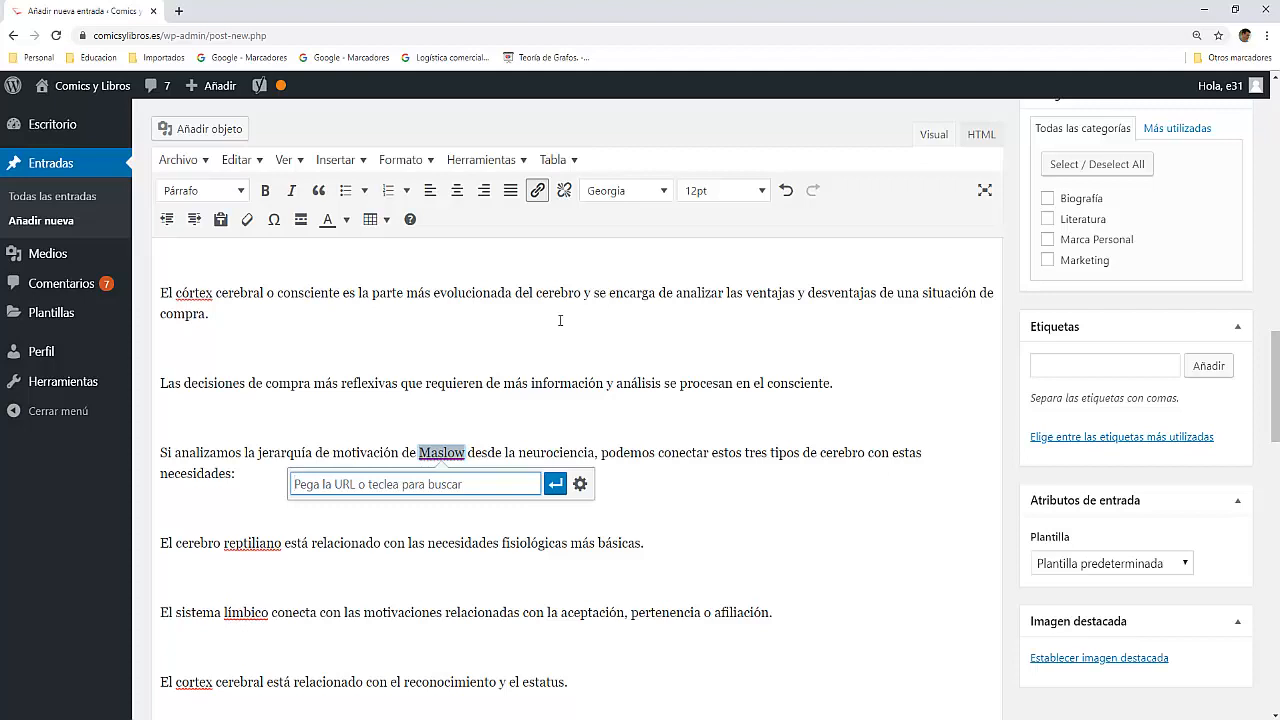
{"action": "type", "text": "http"}
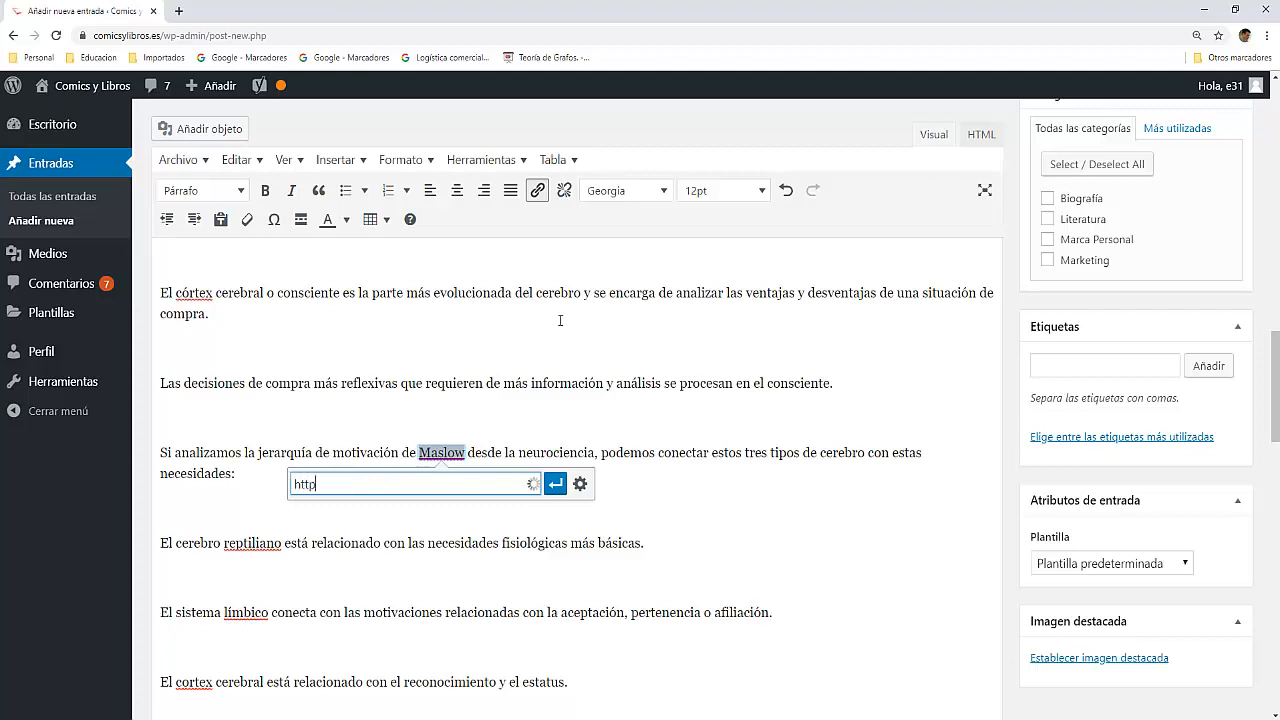
{"action": "type", "text": "s://comercioymarke"}
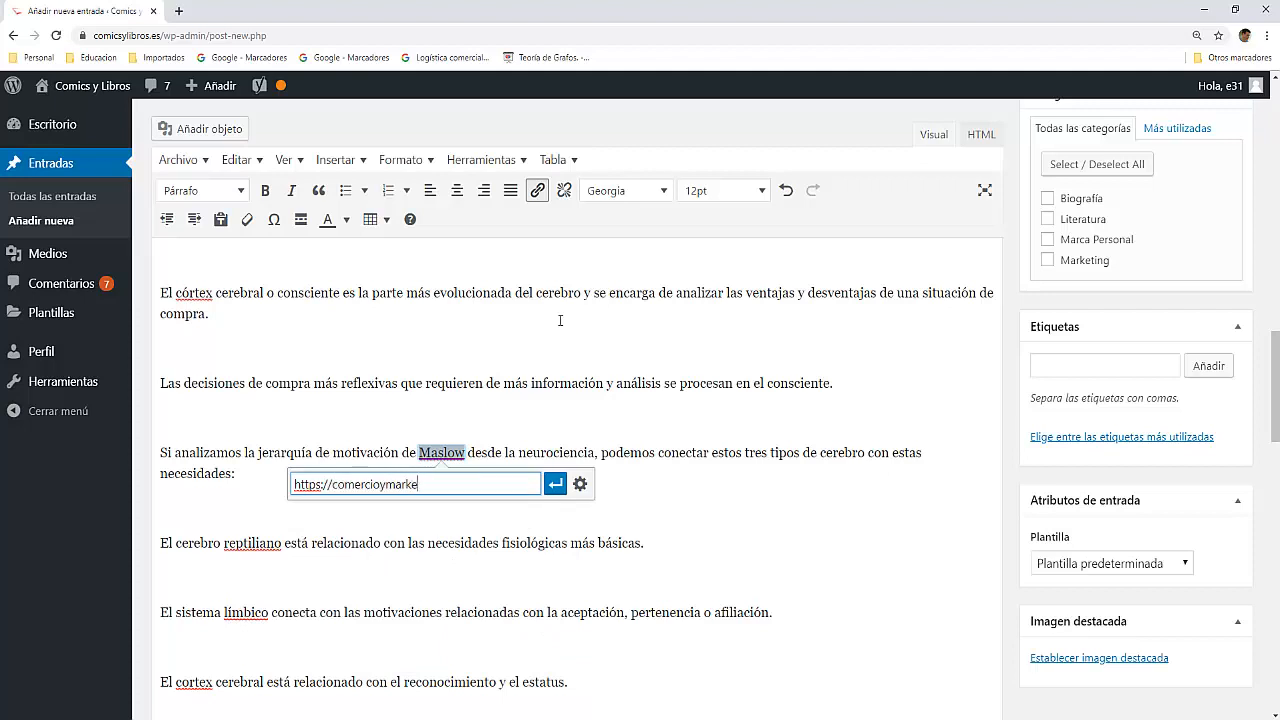
{"action": "type", "text": "ting.es"}
Step: Open the entered link address in a new browser tab and go to its blog category "Sistema de Información de Mercados"
{"action": "left_click_drag", "start_coordinate": [486, 488], "coordinate": [254, 493]}
{"action": "key", "text": "ctrl+c"}
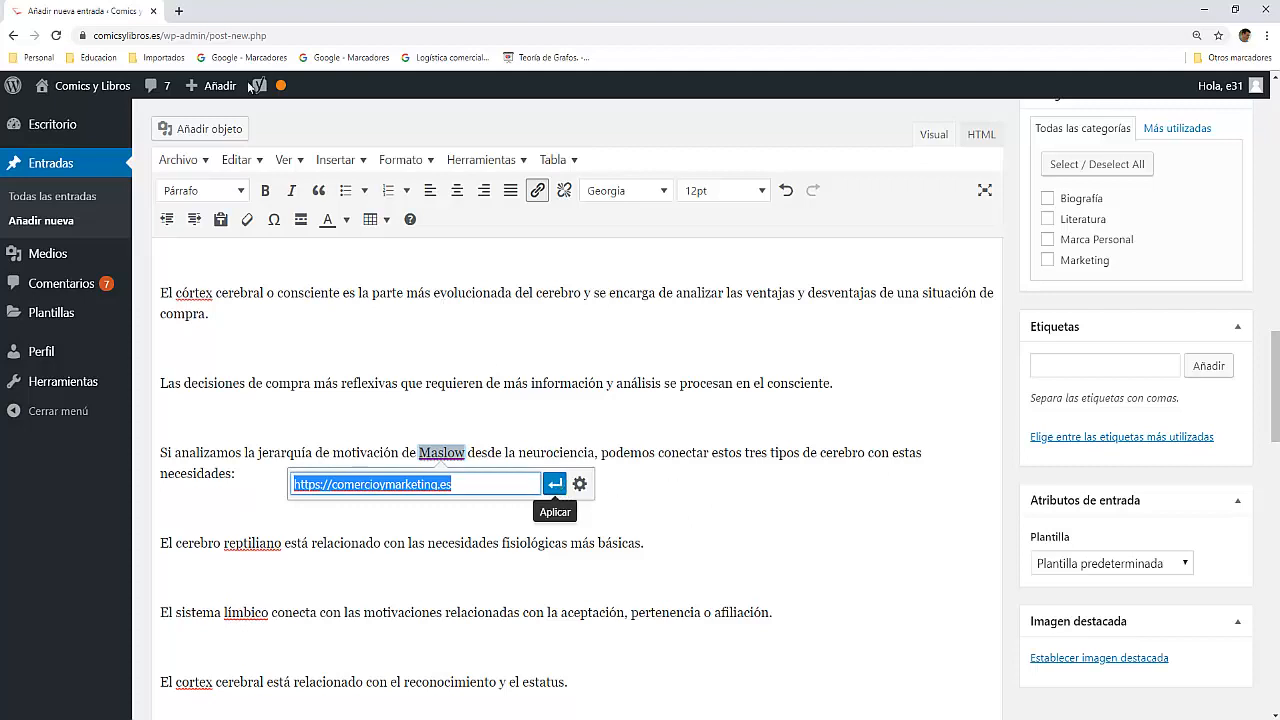
{"action": "left_click", "coordinate": [178, 11]}
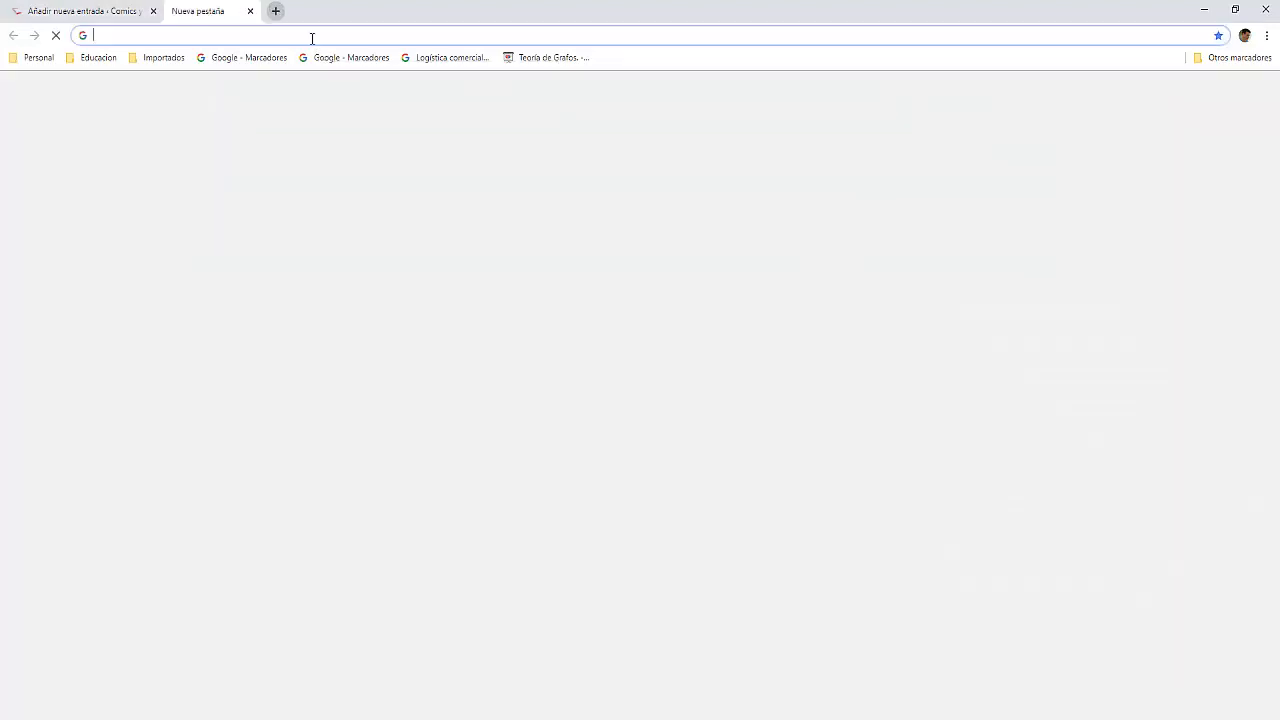
{"action": "key", "text": "ctrl+v"}
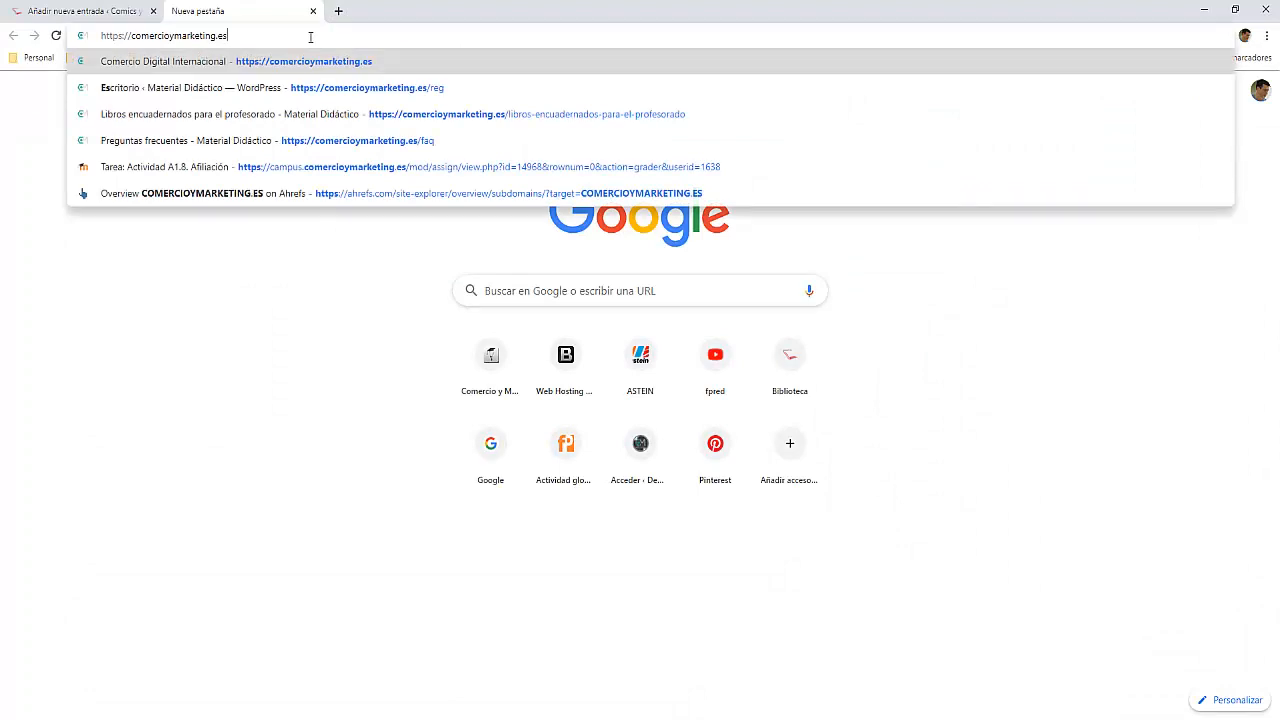
{"action": "key", "text": "Return"}
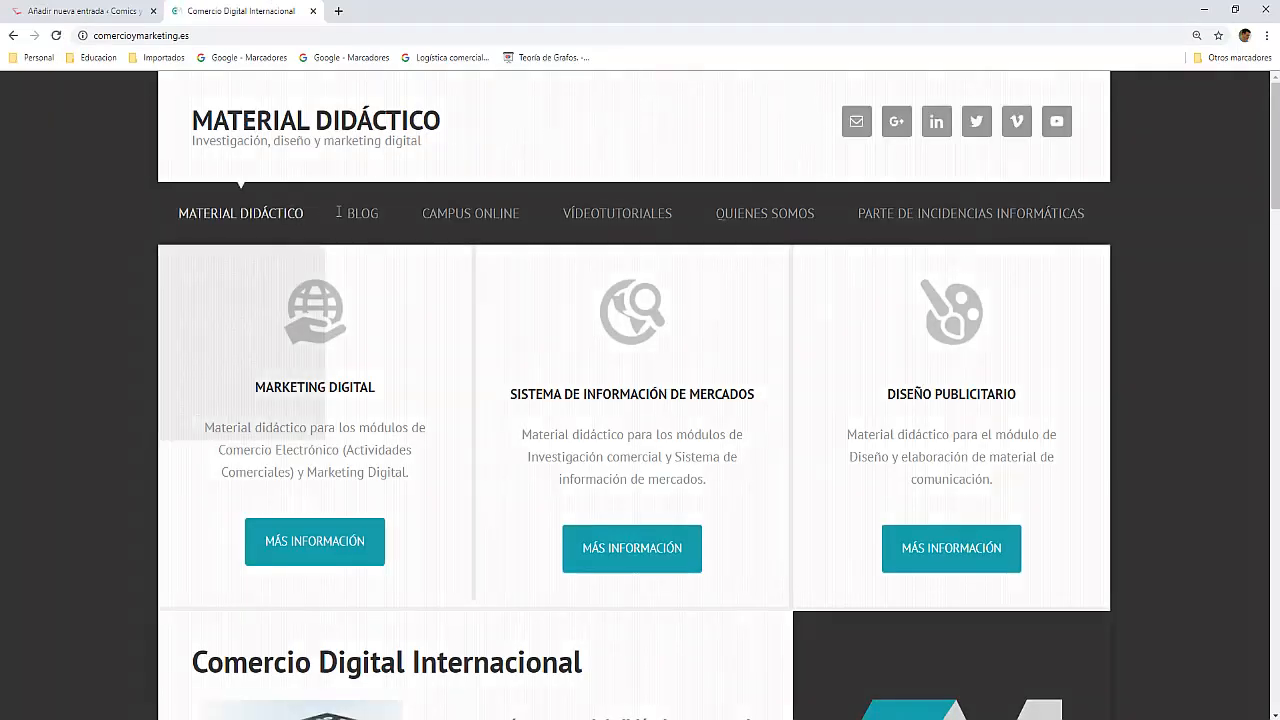
{"action": "mouse_move", "coordinate": [363, 224]}
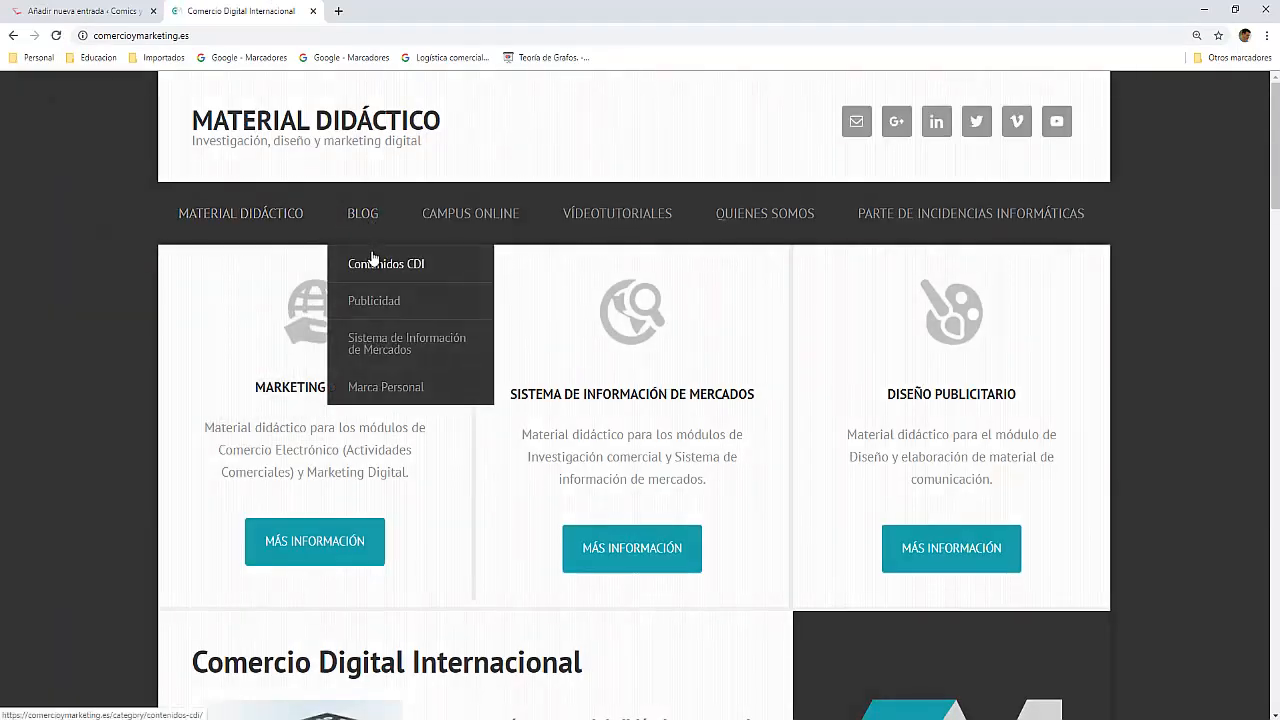
{"action": "left_click", "coordinate": [388, 347]}
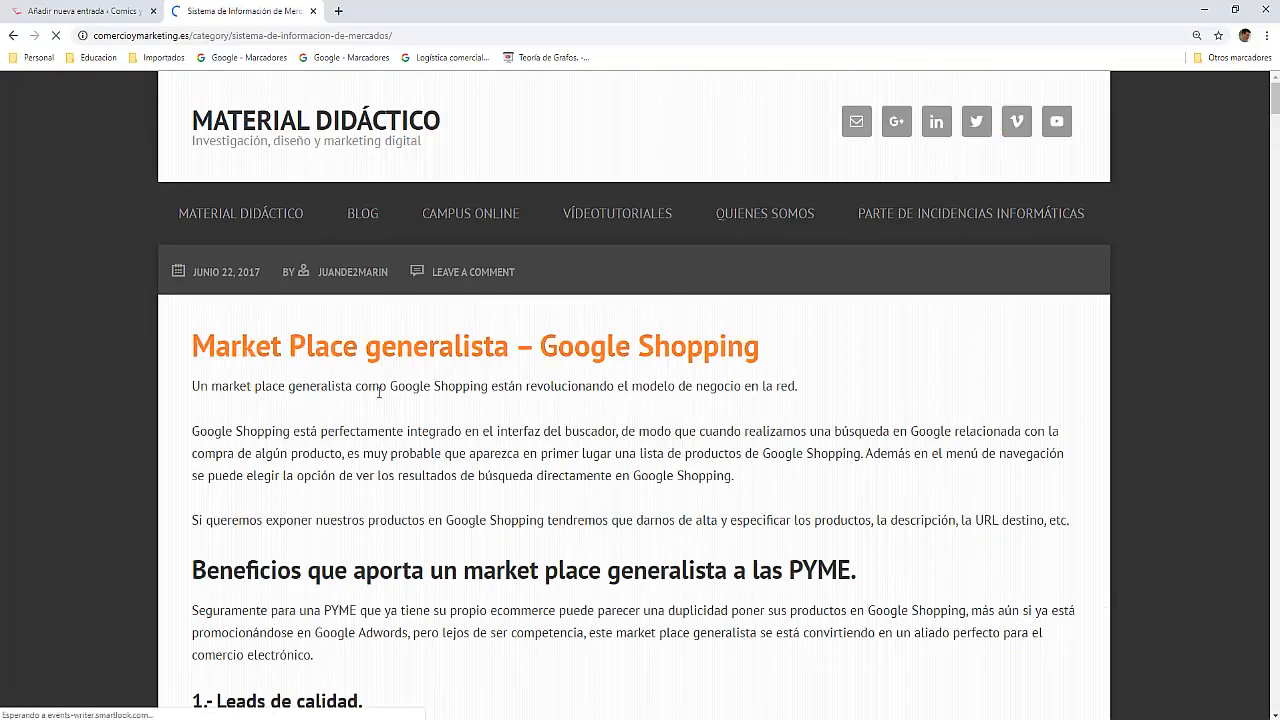
Step: Look through the posts in the "Sistema de Información de Mercados" category to judge whether the page suits the outgoing link
{"action": "scroll", "coordinate": [385, 415], "scroll_direction": "down", "scroll_amount": 10}
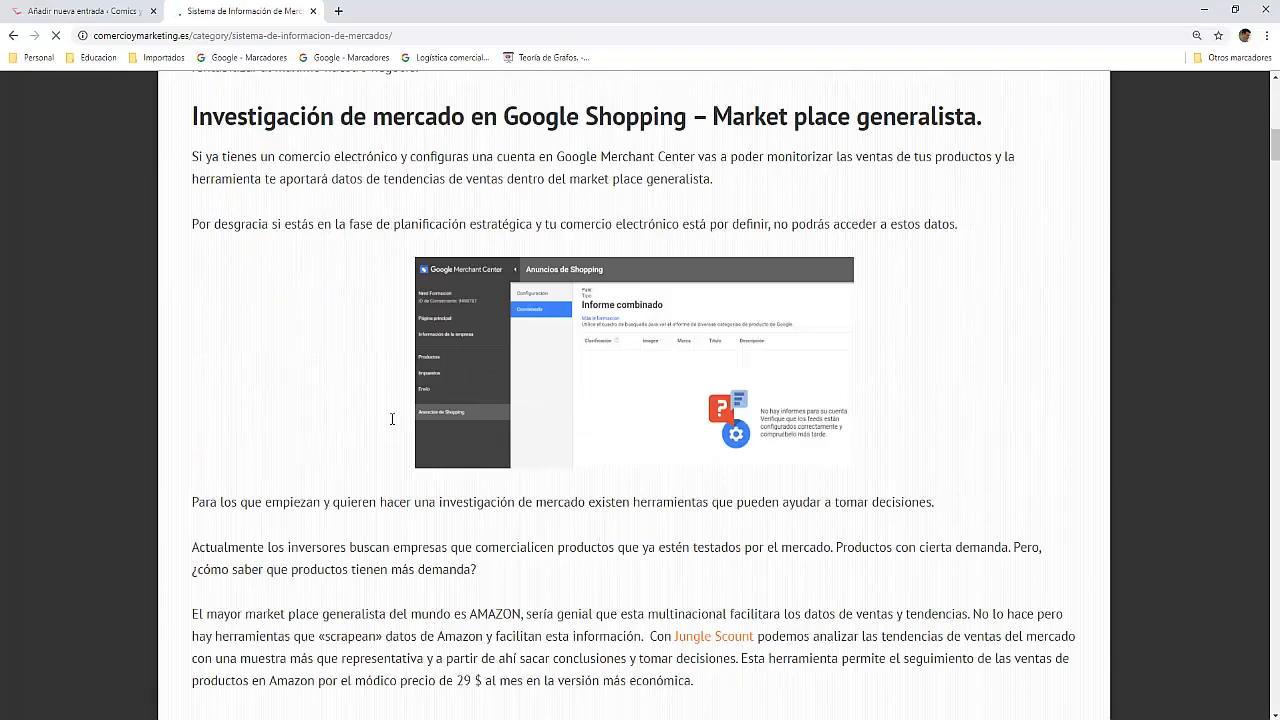
{"action": "scroll", "coordinate": [392, 419], "scroll_direction": "down", "scroll_amount": 15}
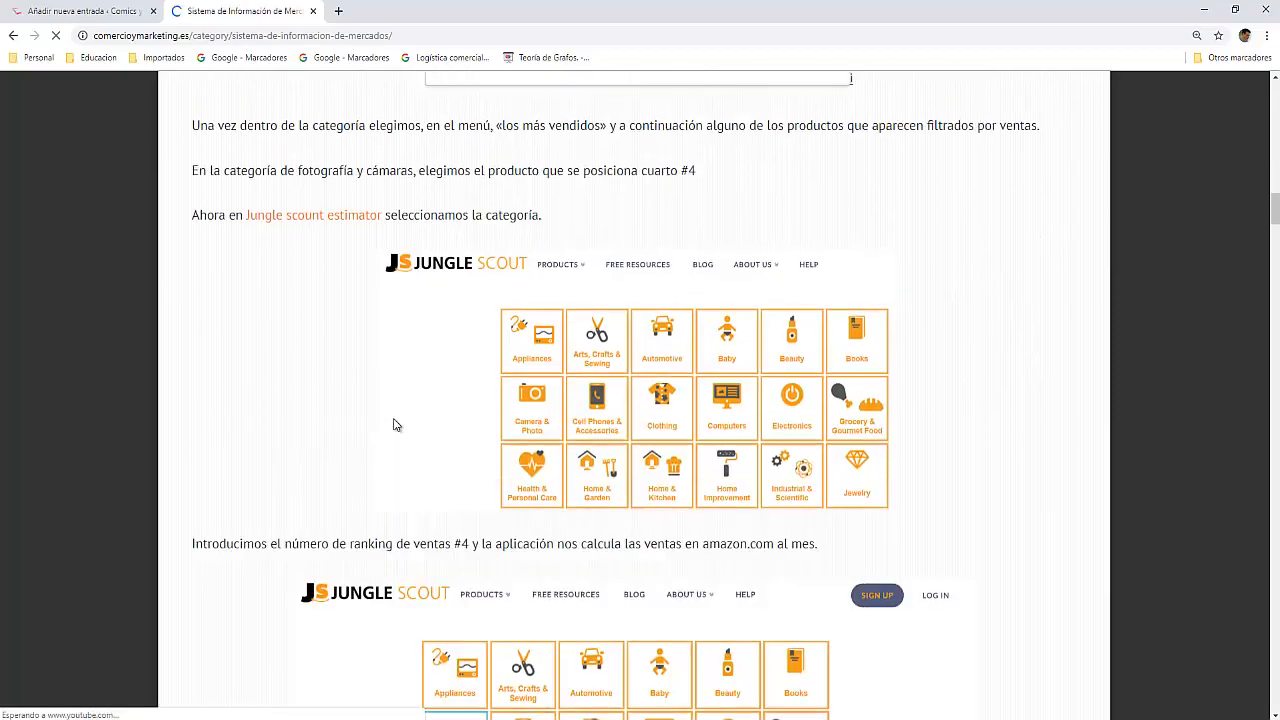
{"action": "scroll", "coordinate": [393, 422], "scroll_direction": "down", "scroll_amount": 10}
{"action": "scroll", "coordinate": [394, 424], "scroll_direction": "down", "scroll_amount": 3}
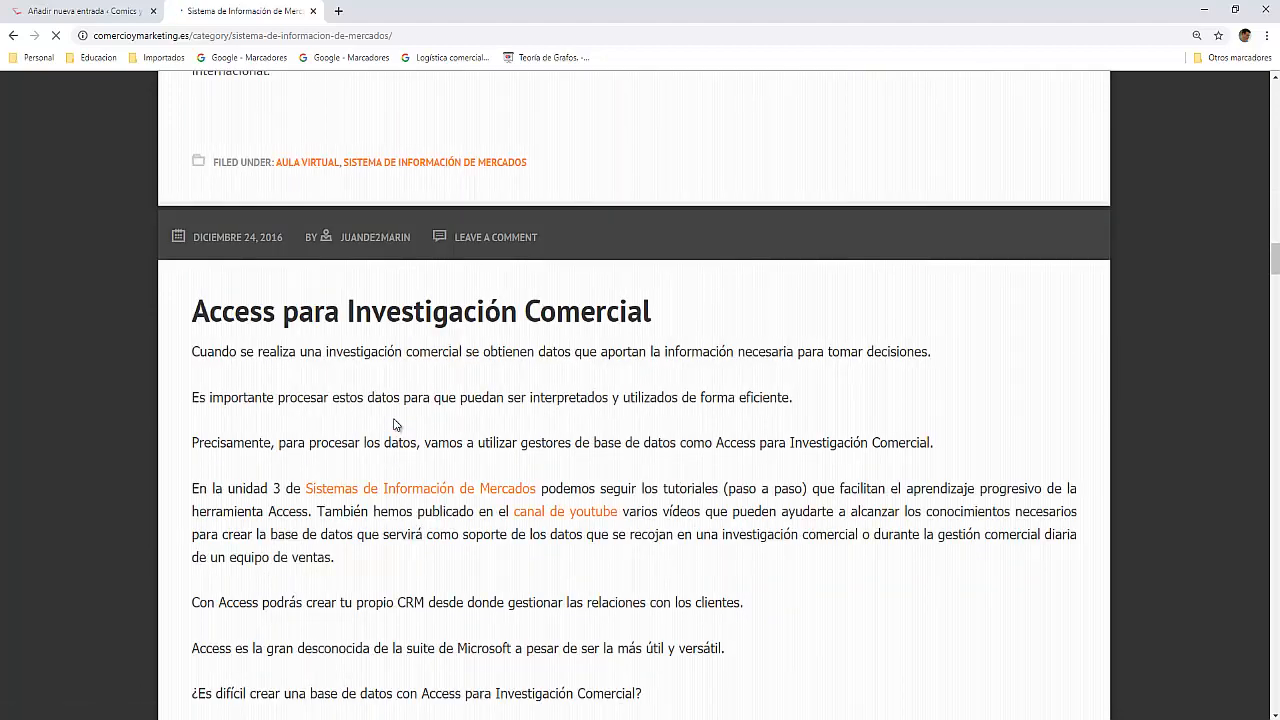
{"action": "scroll", "coordinate": [395, 424], "scroll_direction": "down", "scroll_amount": 20}
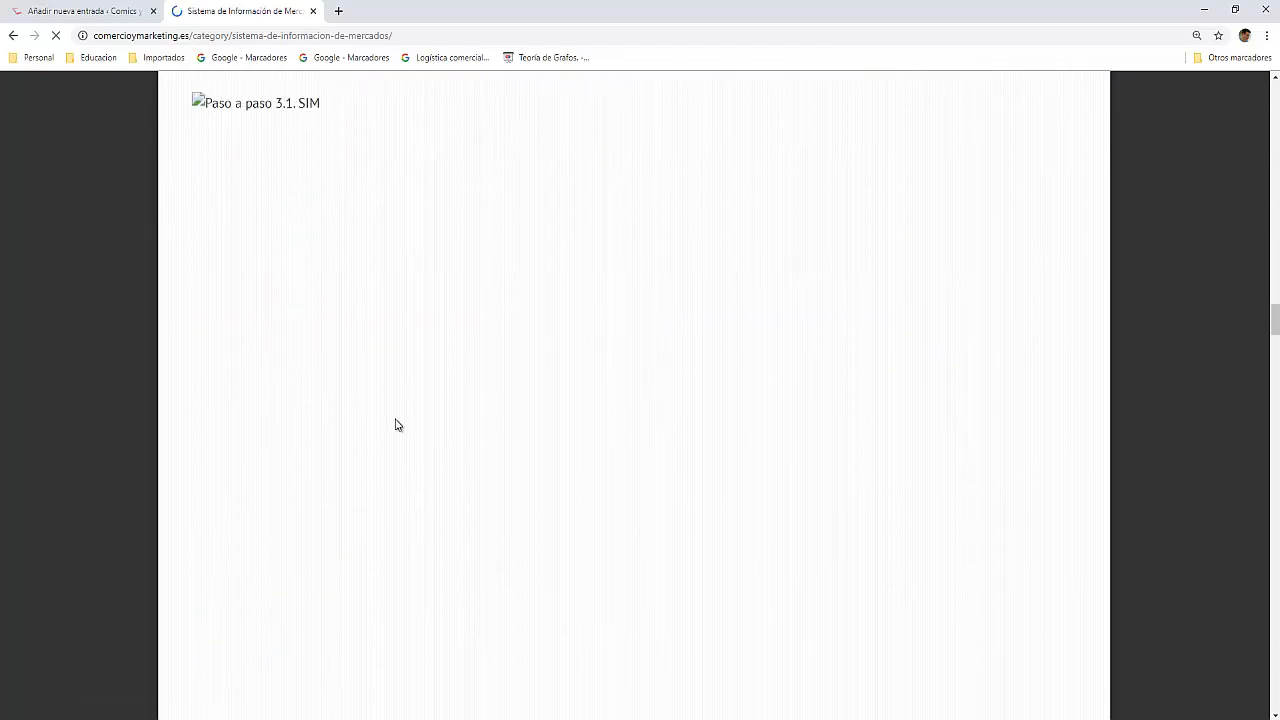
{"action": "scroll", "coordinate": [395, 423], "scroll_direction": "down", "scroll_amount": 2}
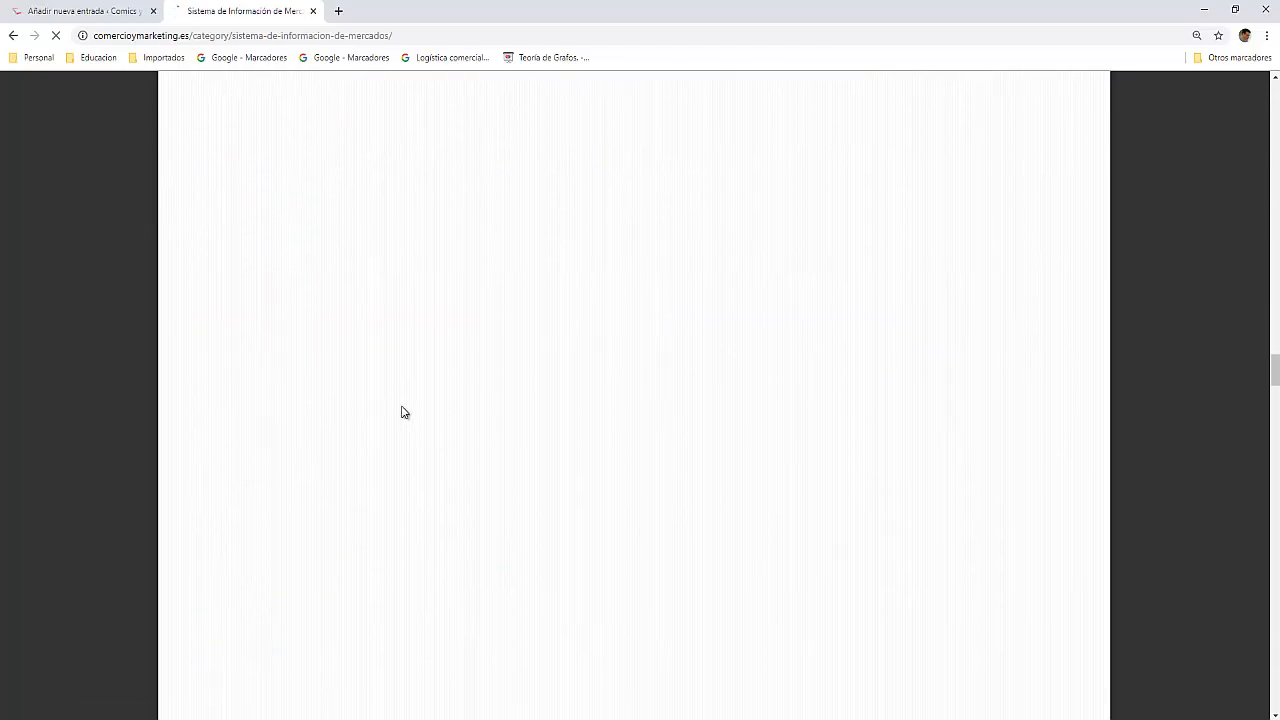
{"action": "scroll", "coordinate": [403, 412], "scroll_direction": "up", "scroll_amount": 20}
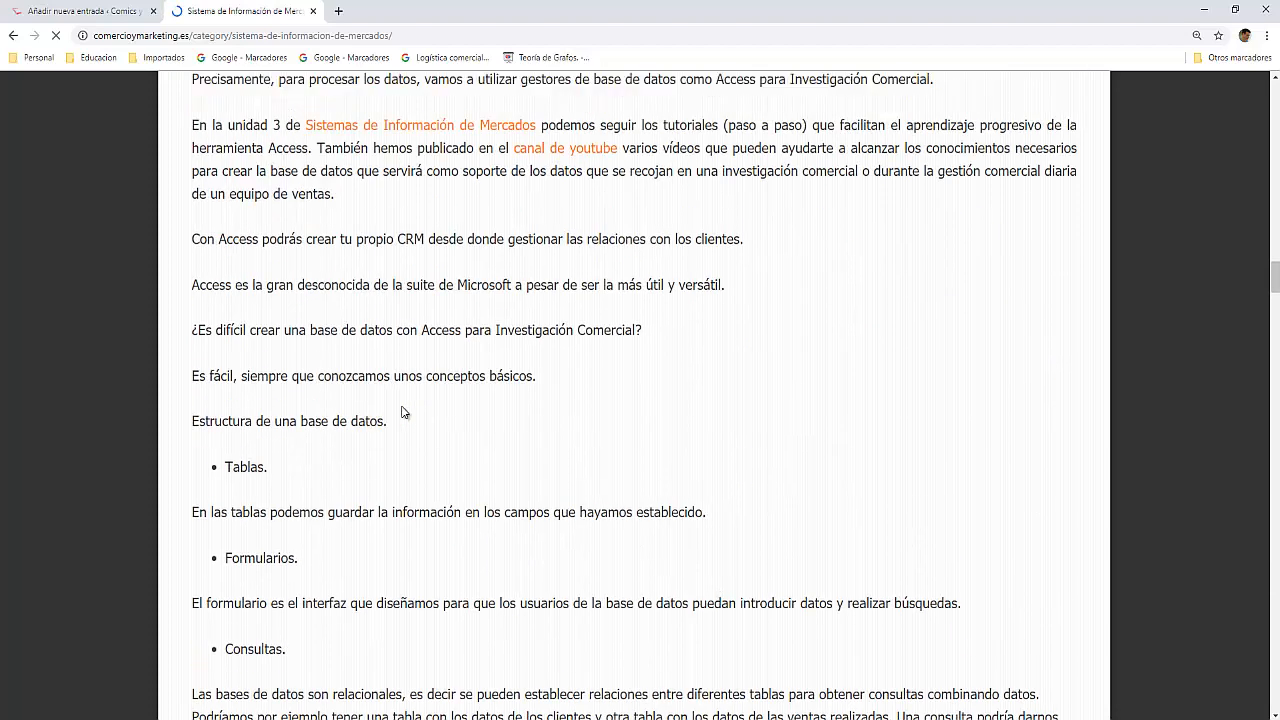
{"action": "scroll", "coordinate": [403, 412], "scroll_direction": "up", "scroll_amount": 20}
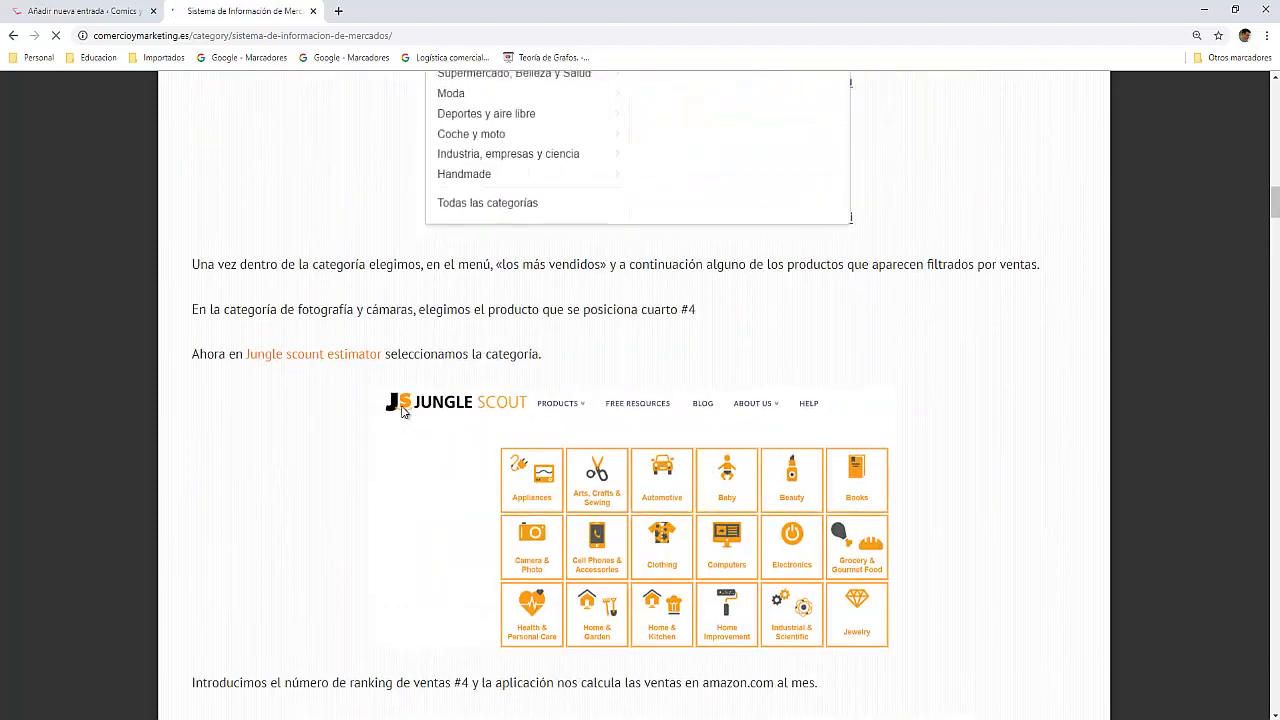
{"action": "scroll", "coordinate": [403, 412], "scroll_direction": "up", "scroll_amount": 20}
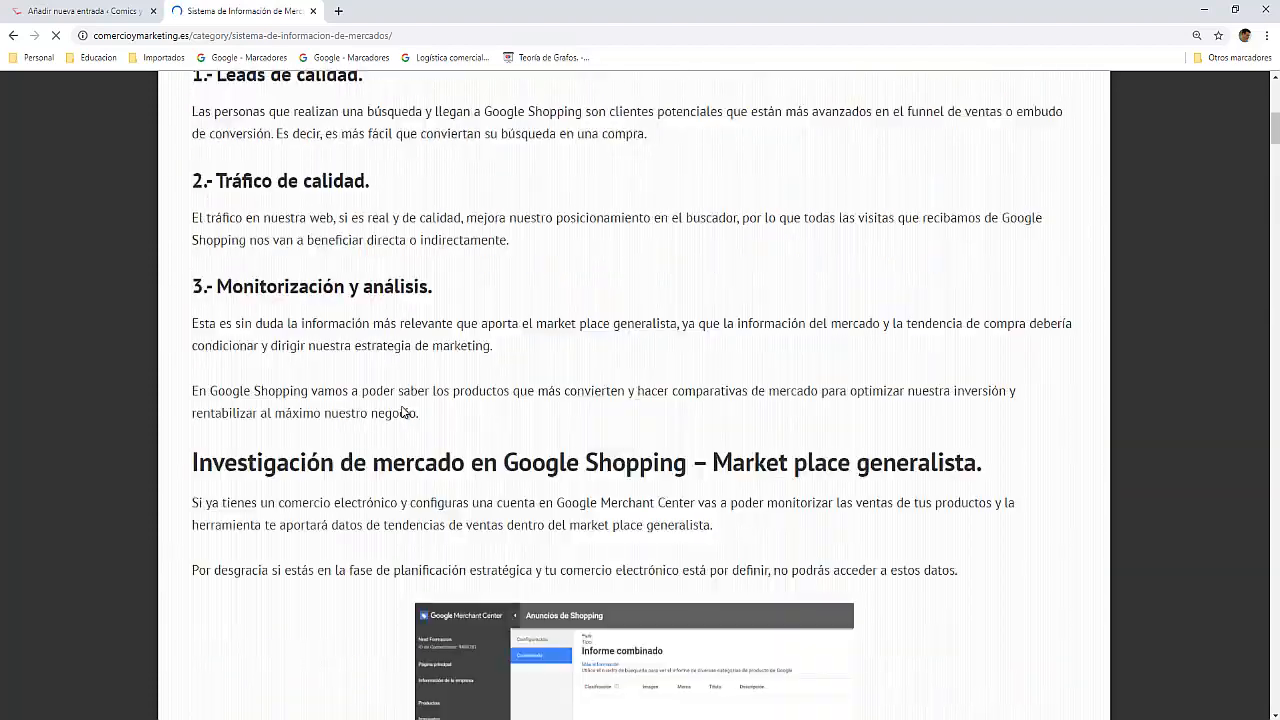
{"action": "scroll", "coordinate": [403, 412], "scroll_direction": "up", "scroll_amount": 2}
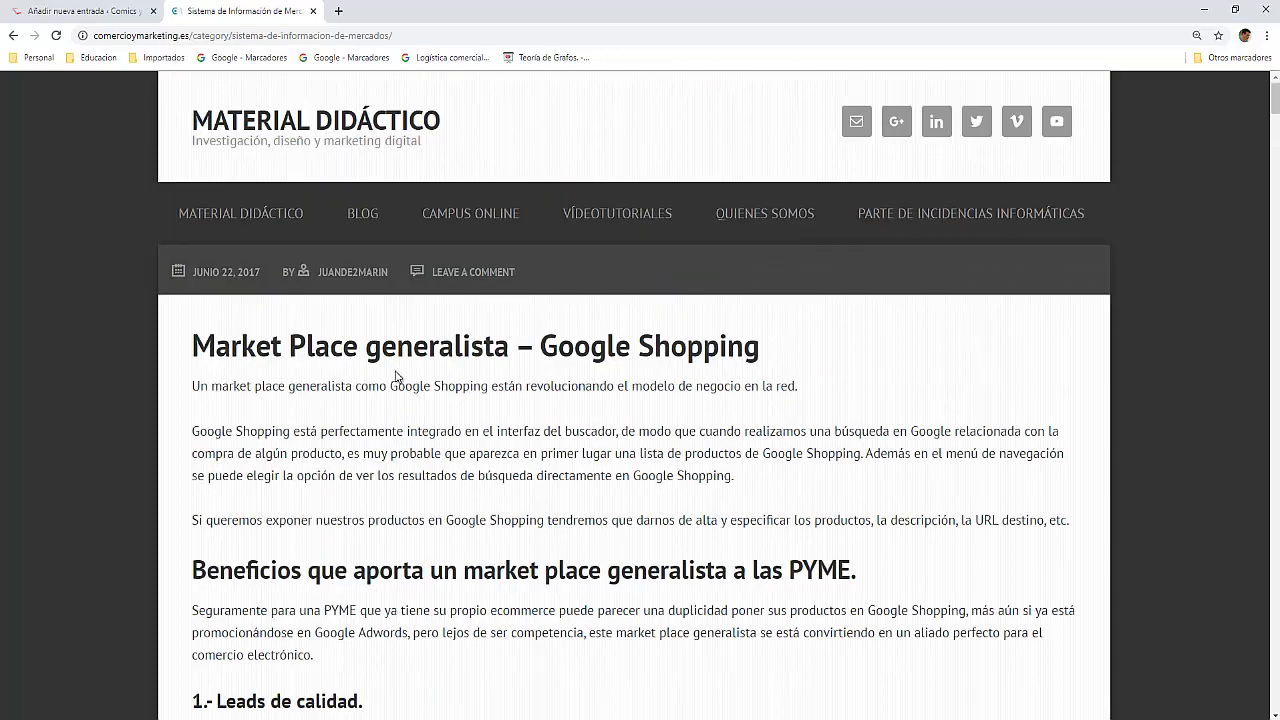
Step: Copy the category page's address and set it as the target of the "Maslow" link in the post, replacing the home page address
{"action": "left_click", "coordinate": [408, 35]}
{"action": "key", "text": "ctrl+c"}
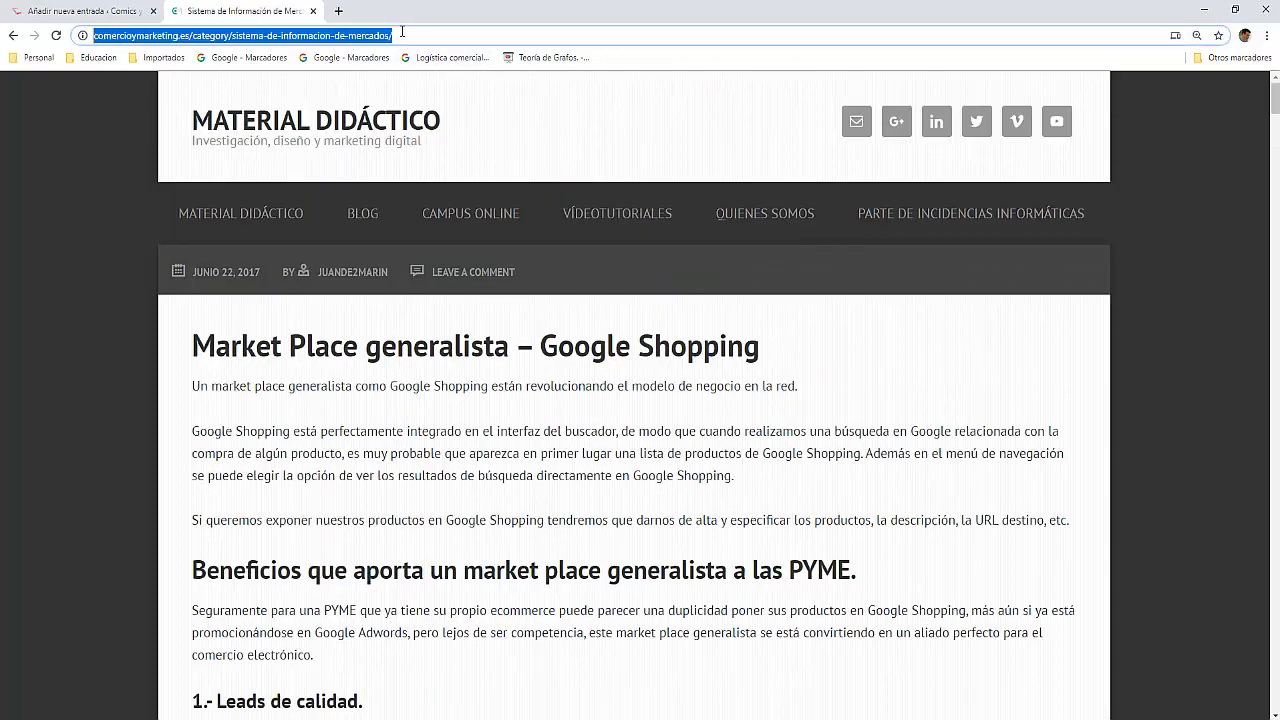
{"action": "right_click", "coordinate": [362, 38]}
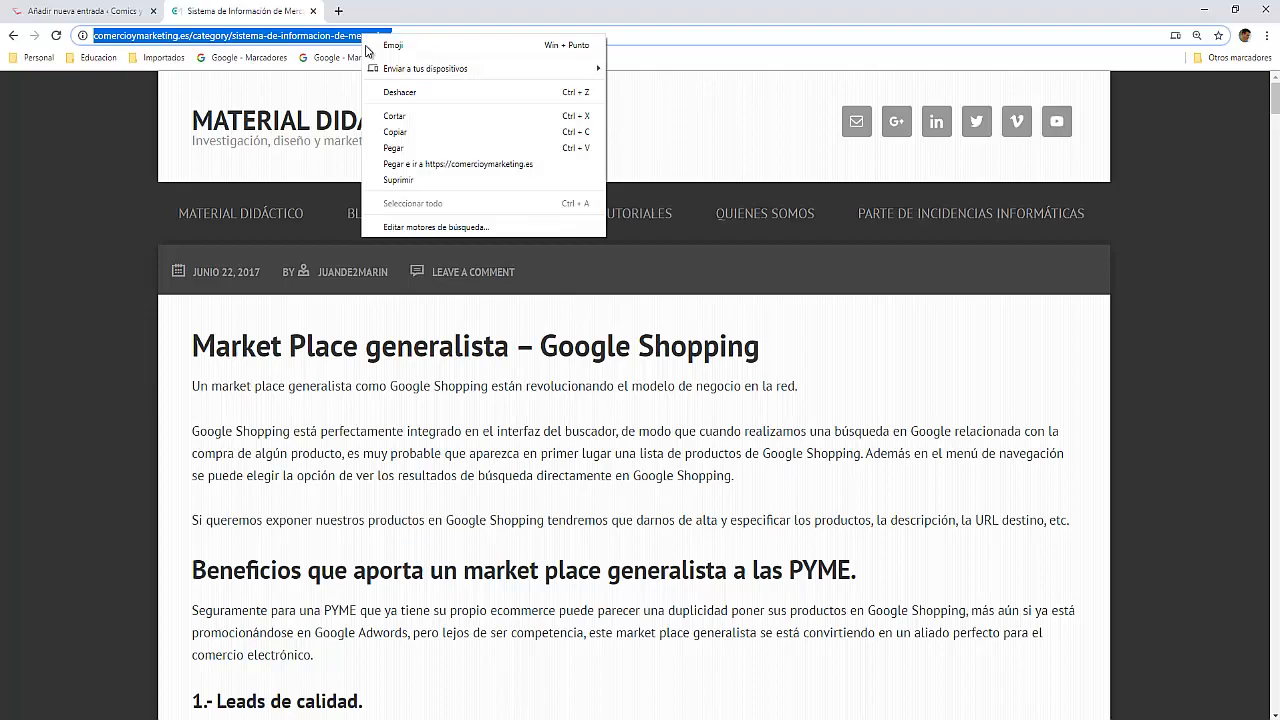
{"action": "left_click", "coordinate": [380, 123]}
{"action": "left_click", "coordinate": [114, 18]}
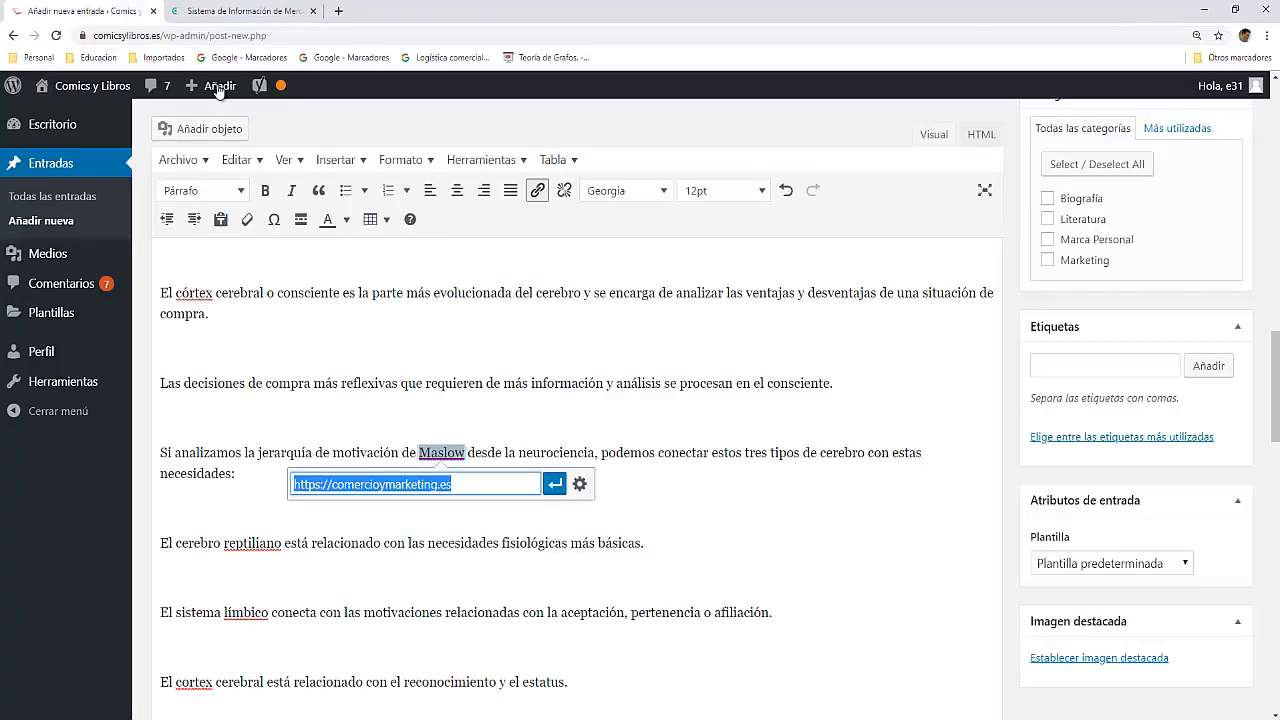
{"action": "left_click_drag", "start_coordinate": [464, 484], "coordinate": [239, 480]}
{"action": "key", "text": "ctrl+v"}
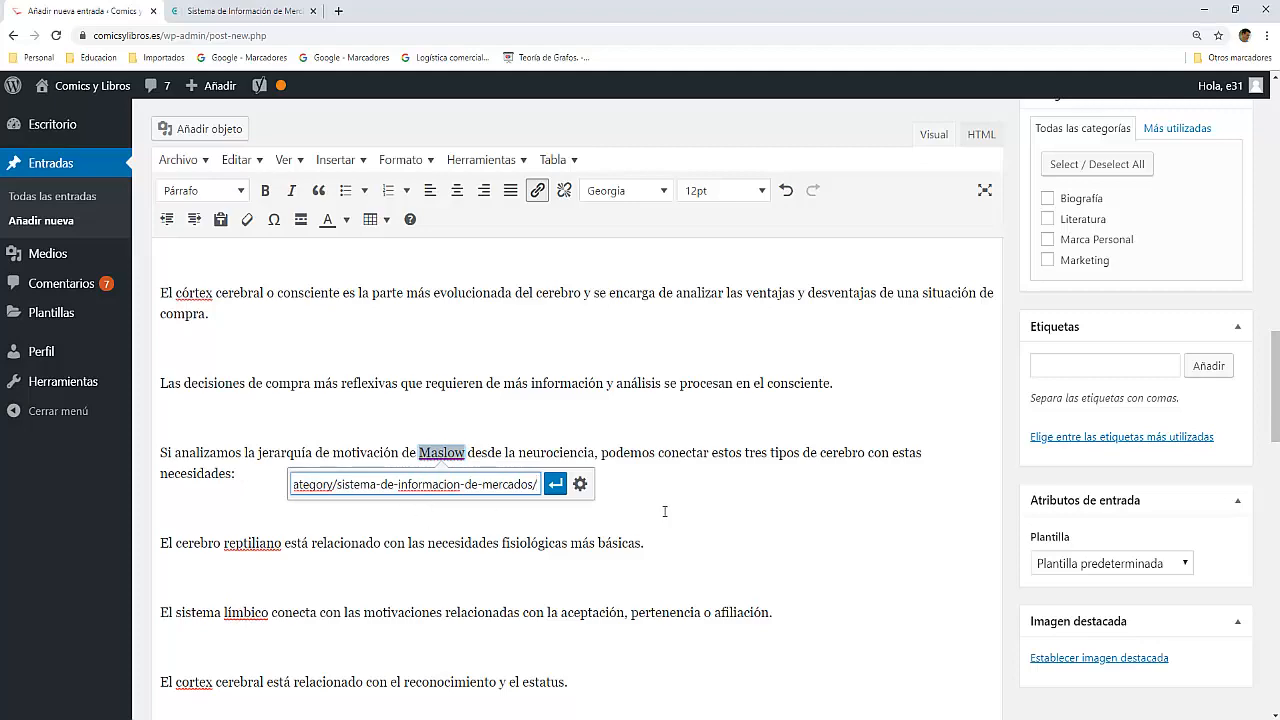
{"action": "left_click", "coordinate": [556, 484]}
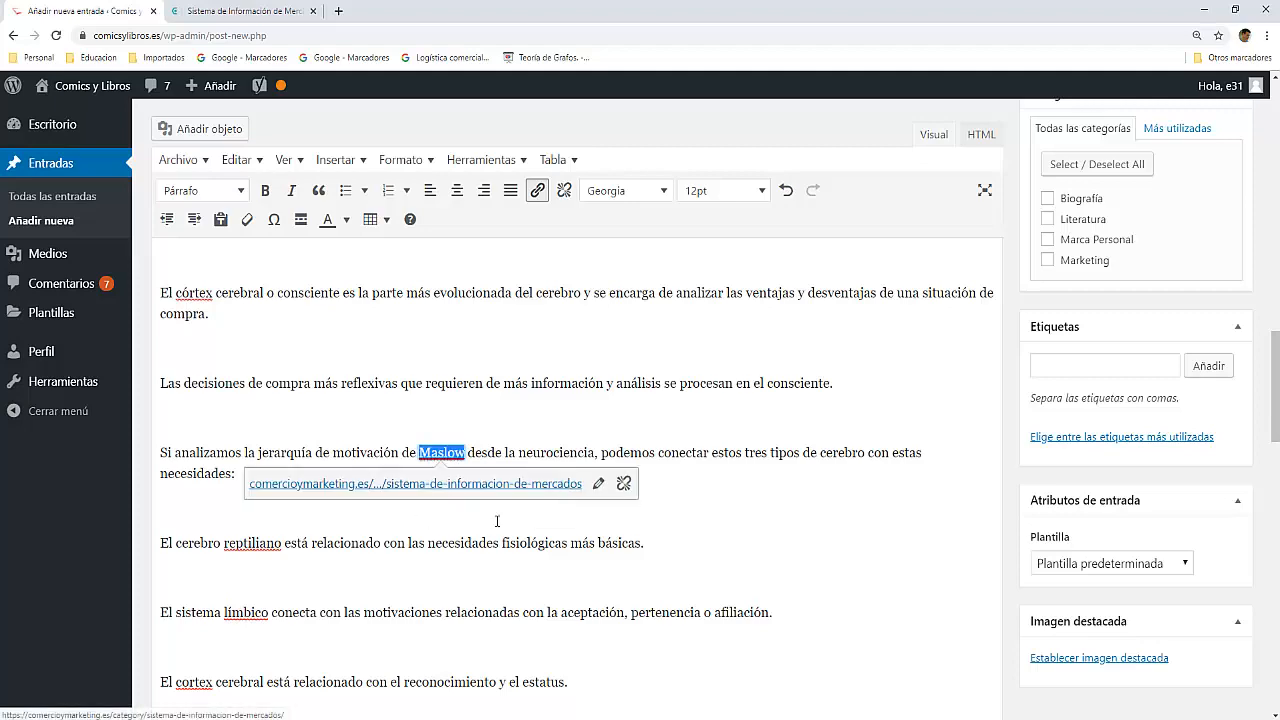
{"action": "left_click", "coordinate": [377, 543]}
Step: Check the remaining problems in the updated SEO analysis and open the Yoast snippet for editing
{"action": "scroll", "coordinate": [410, 428], "scroll_direction": "down", "scroll_amount": 15}
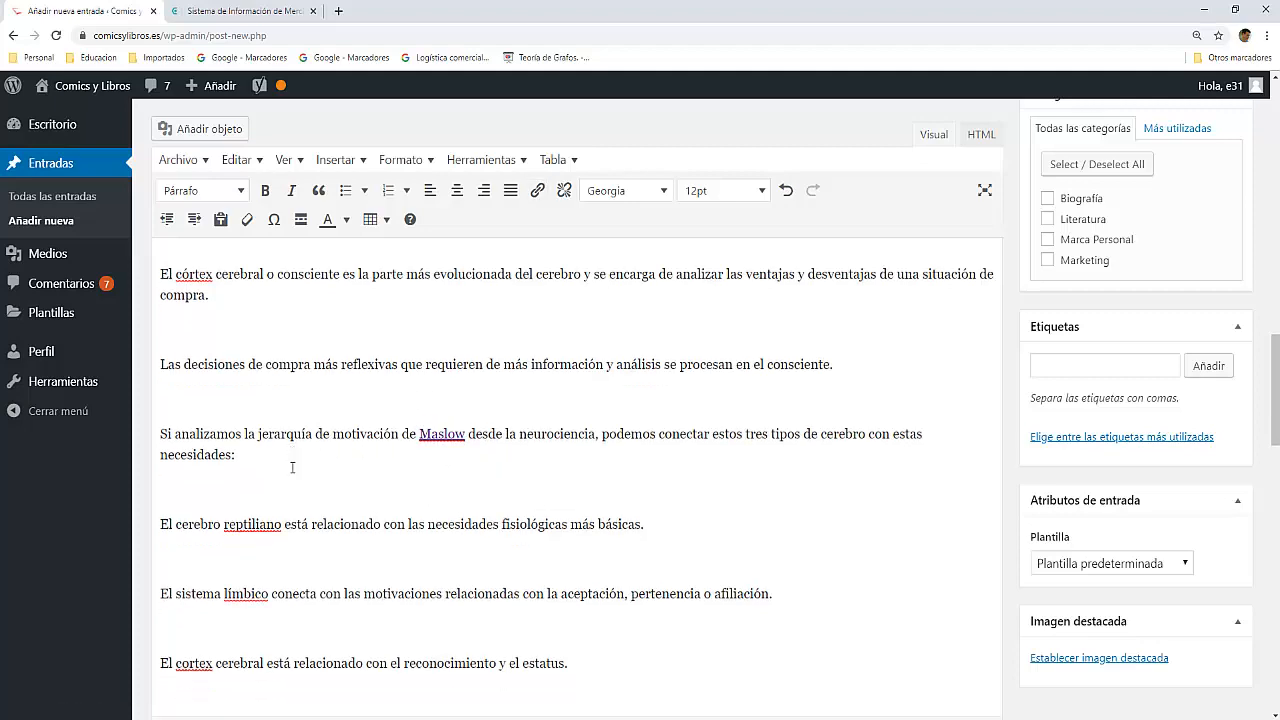
{"action": "scroll", "coordinate": [296, 474], "scroll_direction": "up", "scroll_amount": 1}
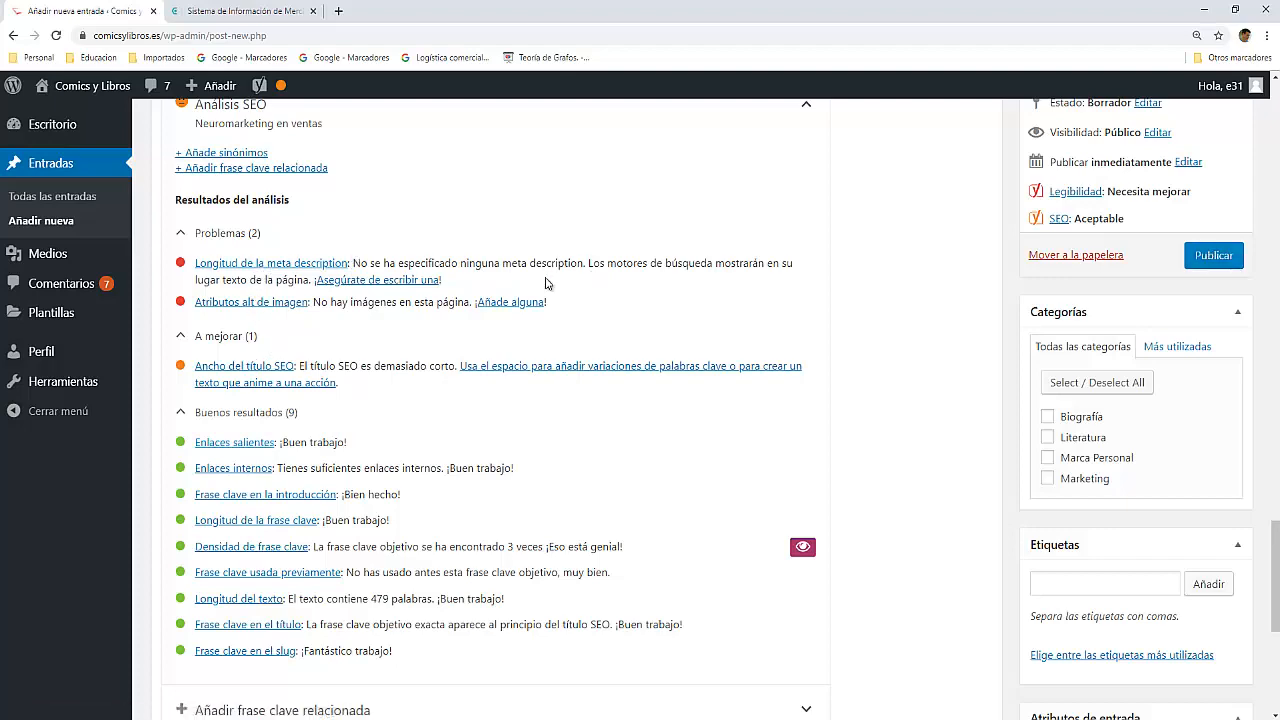
{"action": "scroll", "coordinate": [297, 343], "scroll_direction": "up", "scroll_amount": 3}
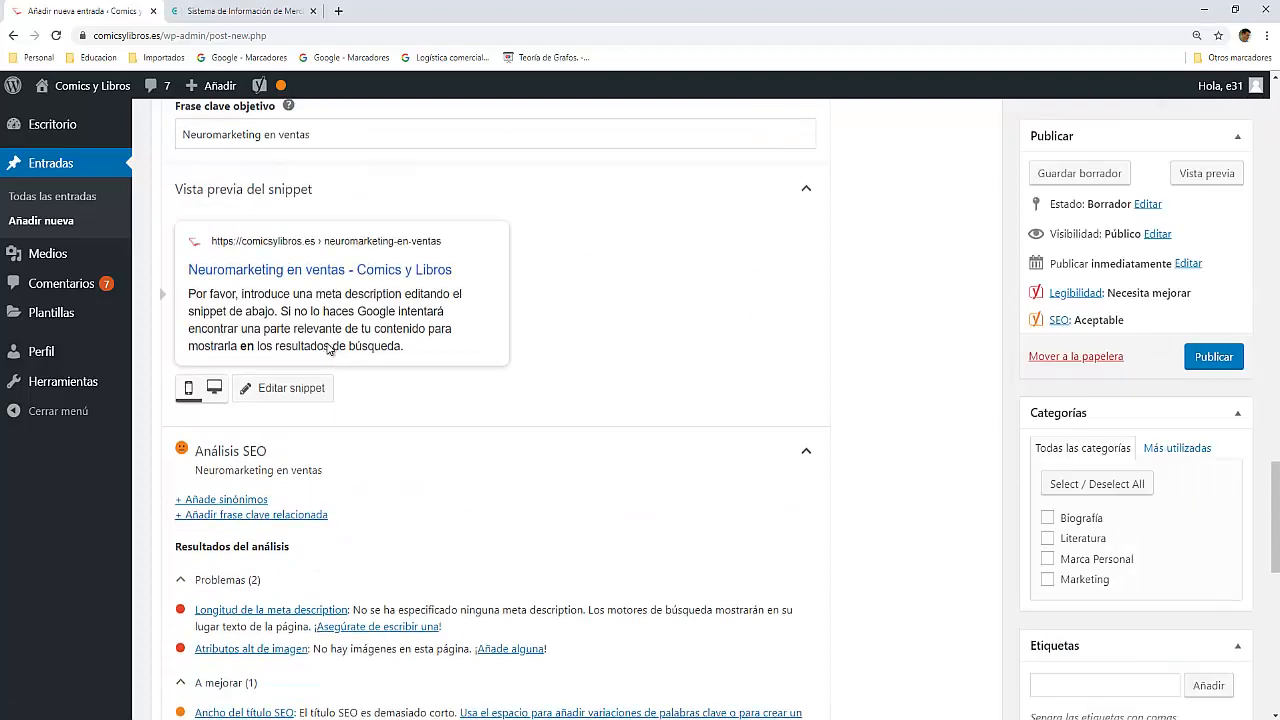
{"action": "scroll", "coordinate": [285, 335], "scroll_direction": "down", "scroll_amount": 1}
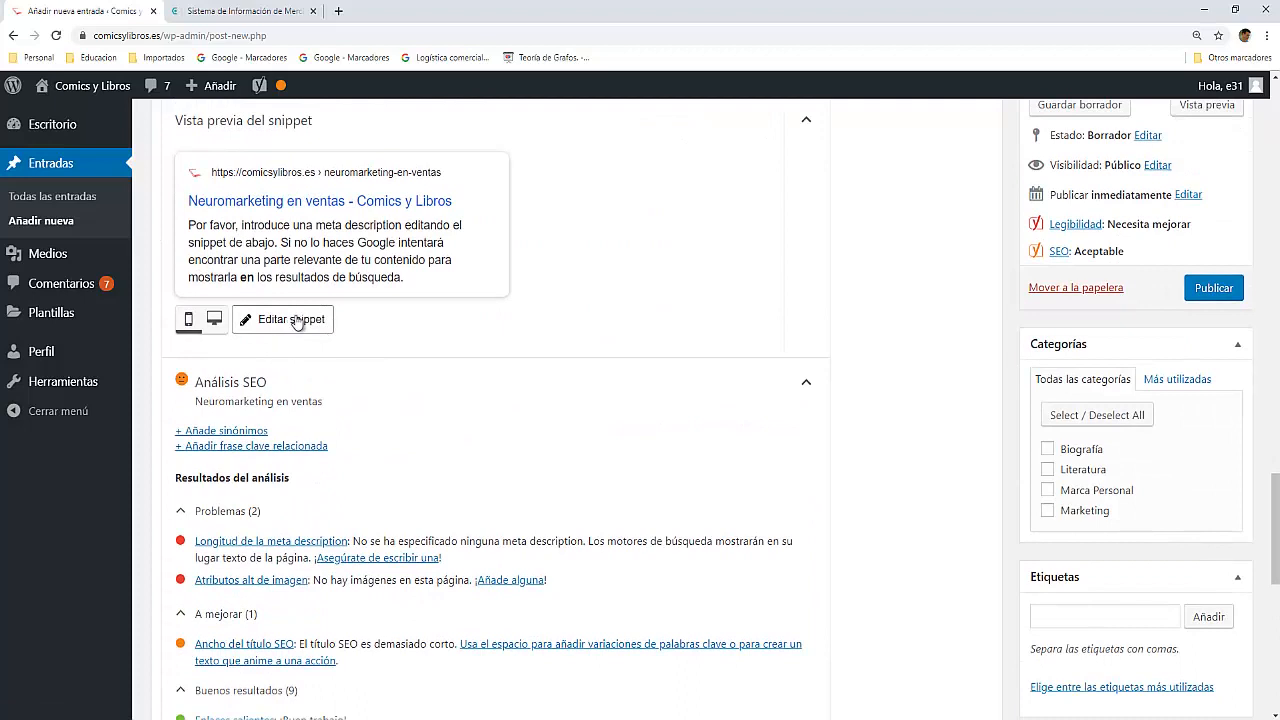
{"action": "left_click", "coordinate": [296, 321]}
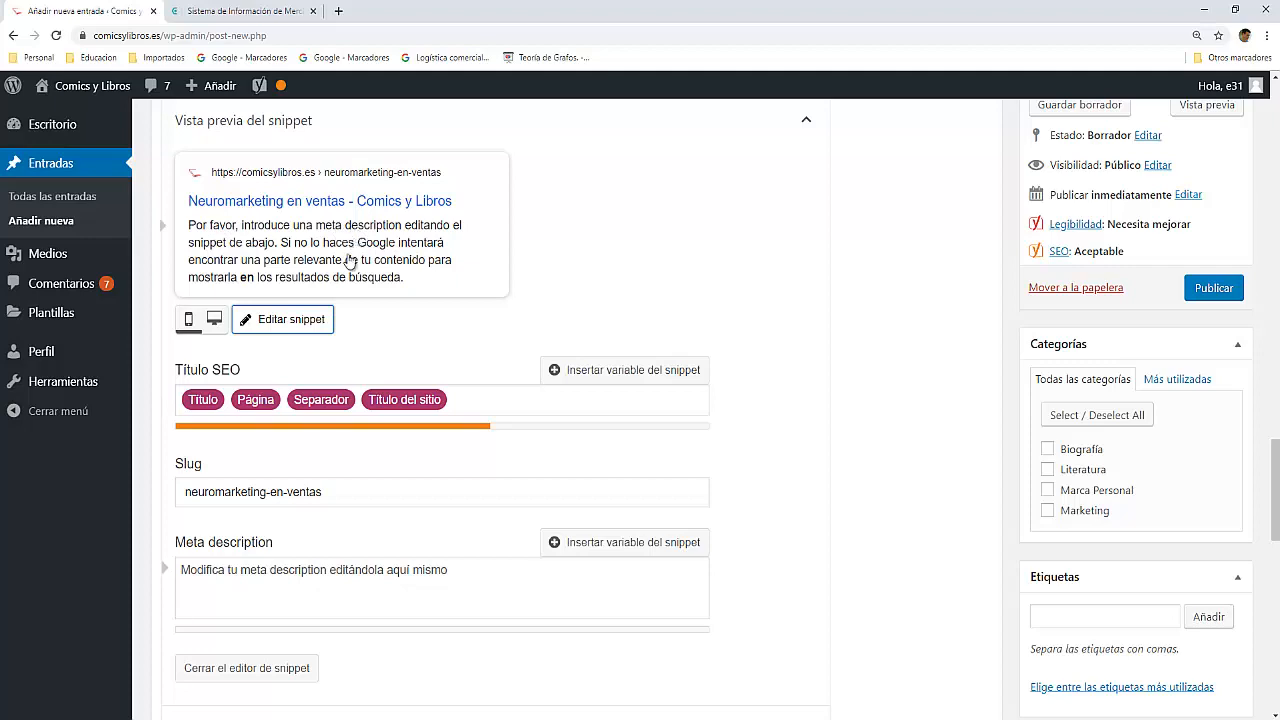
{"action": "scroll", "coordinate": [227, 591], "scroll_direction": "down", "scroll_amount": 1}
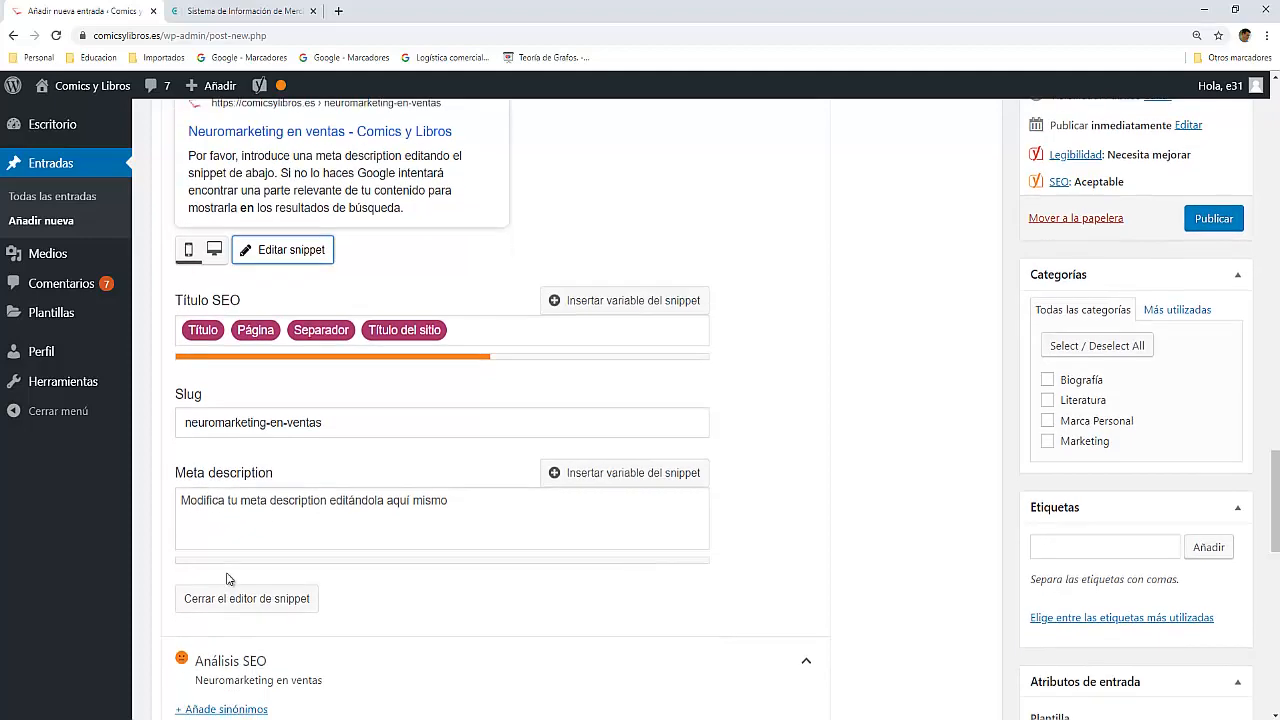
{"action": "left_click", "coordinate": [207, 499]}
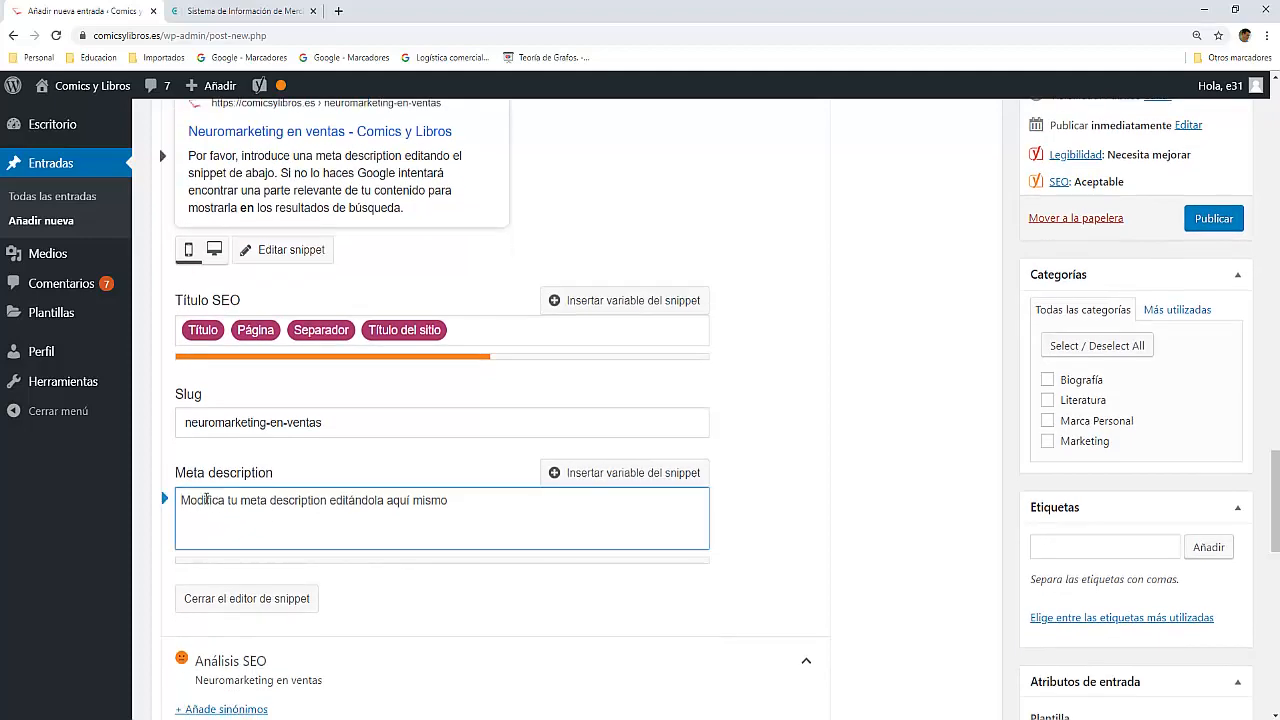
{"action": "key", "text": "ctrl+v"}
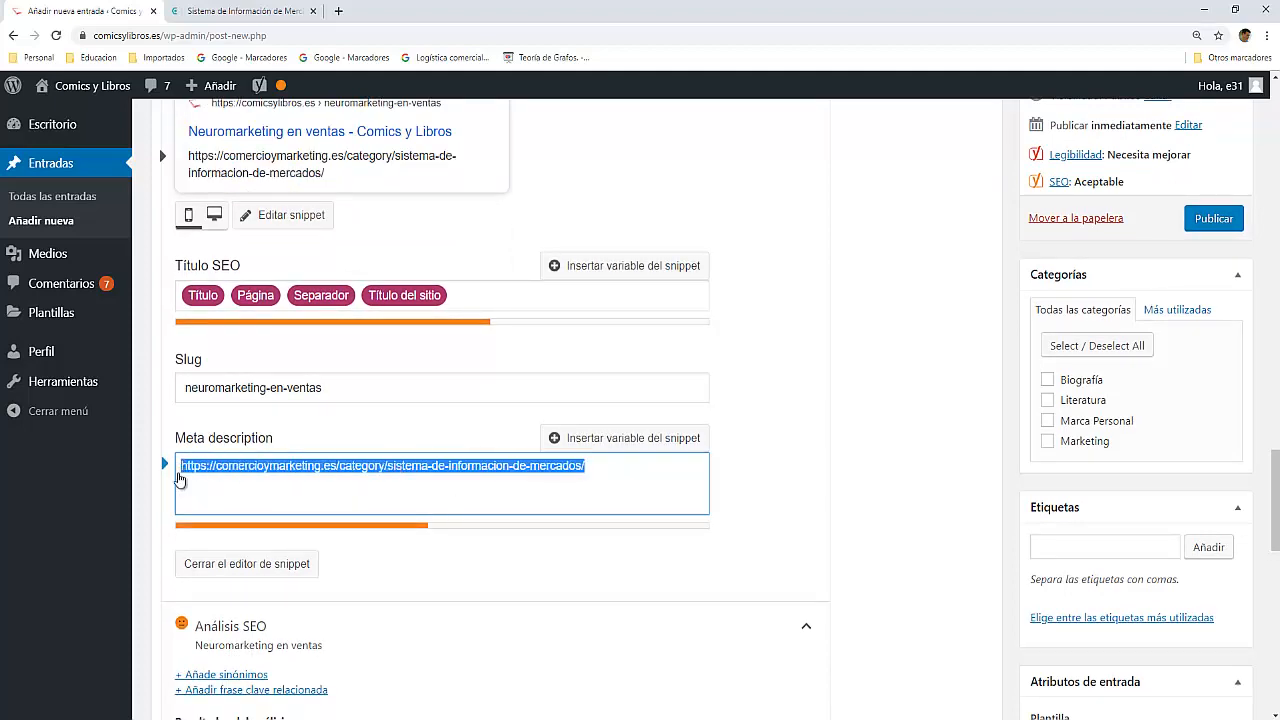
{"action": "key", "text": "BackSpace"}
Step: Copy the focus keyphrase "Neuromarketing en ventas" into the meta description as its opening words
{"action": "scroll", "coordinate": [265, 472], "scroll_direction": "up", "scroll_amount": 4}
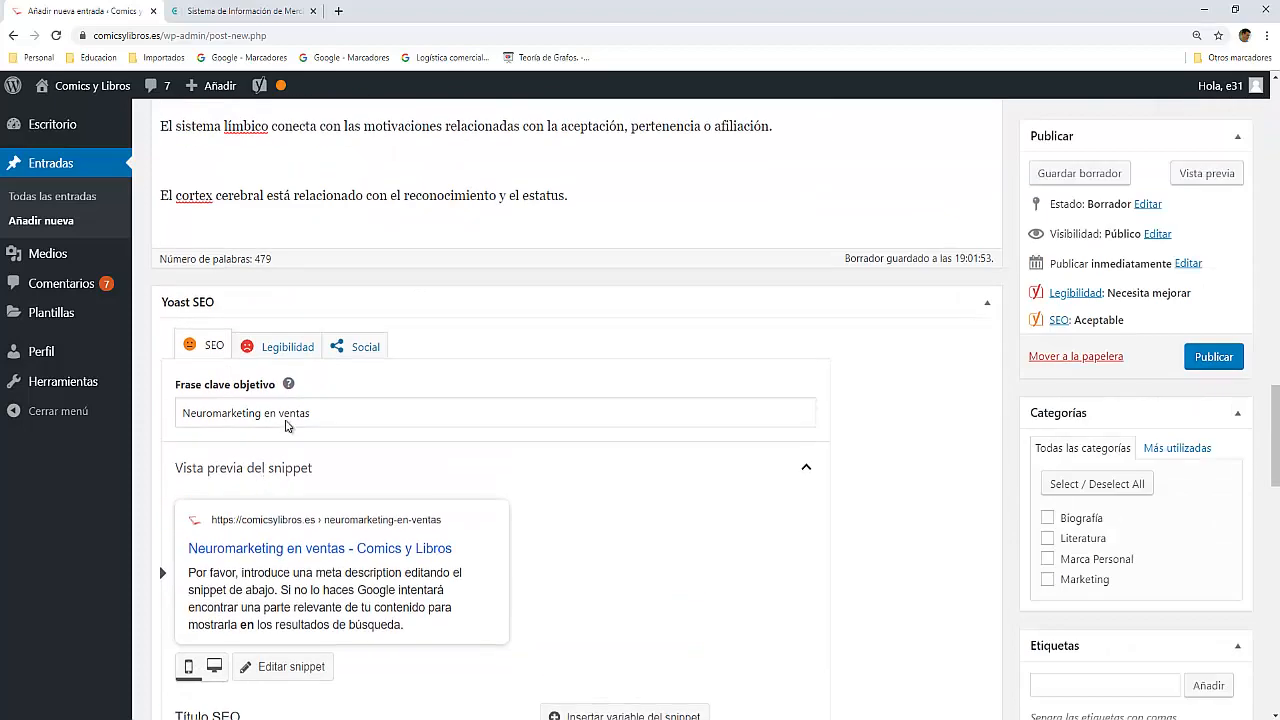
{"action": "left_click_drag", "start_coordinate": [310, 413], "coordinate": [148, 421]}
{"action": "key", "text": "ctrl+c"}
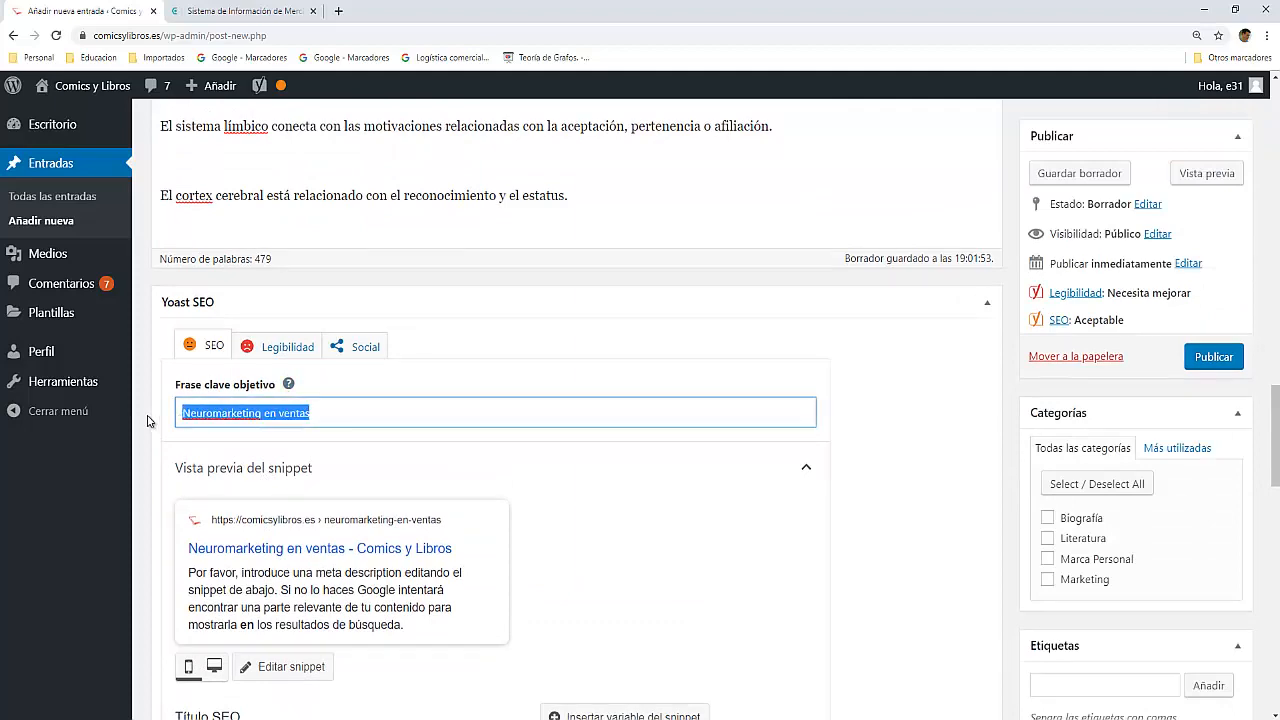
{"action": "scroll", "coordinate": [372, 614], "scroll_direction": "down", "scroll_amount": 4}
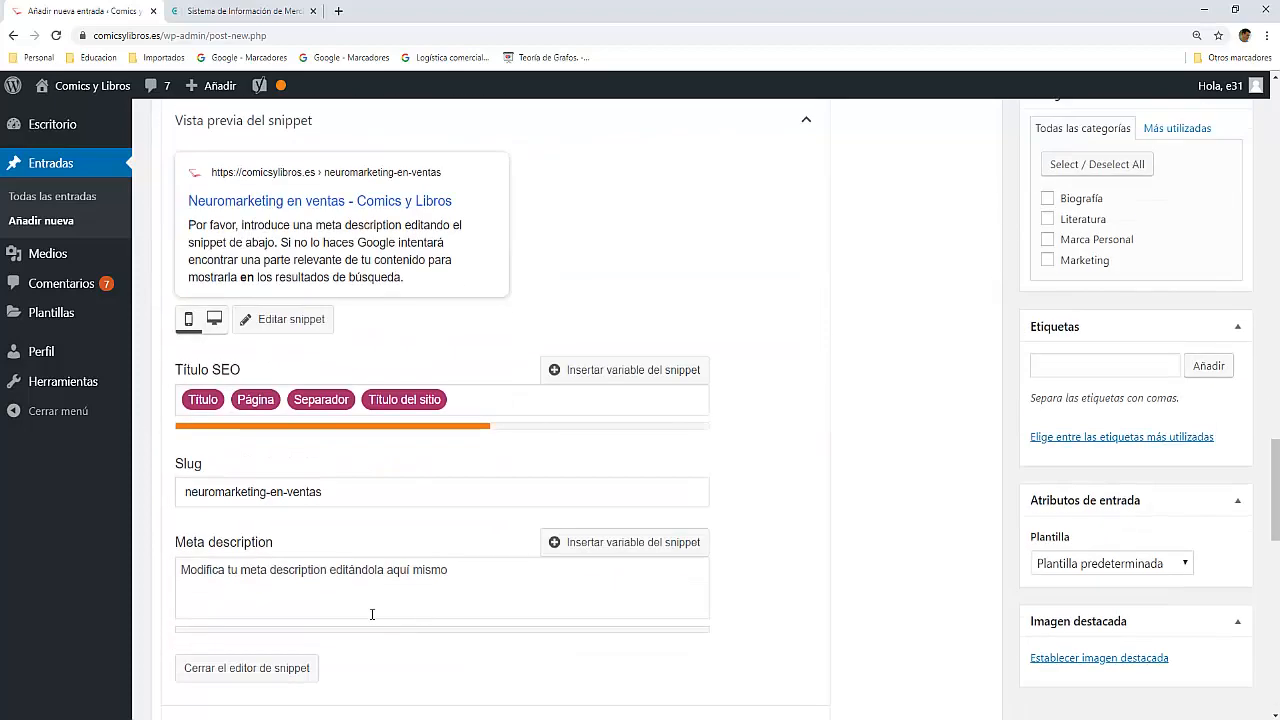
{"action": "left_click", "coordinate": [305, 576]}
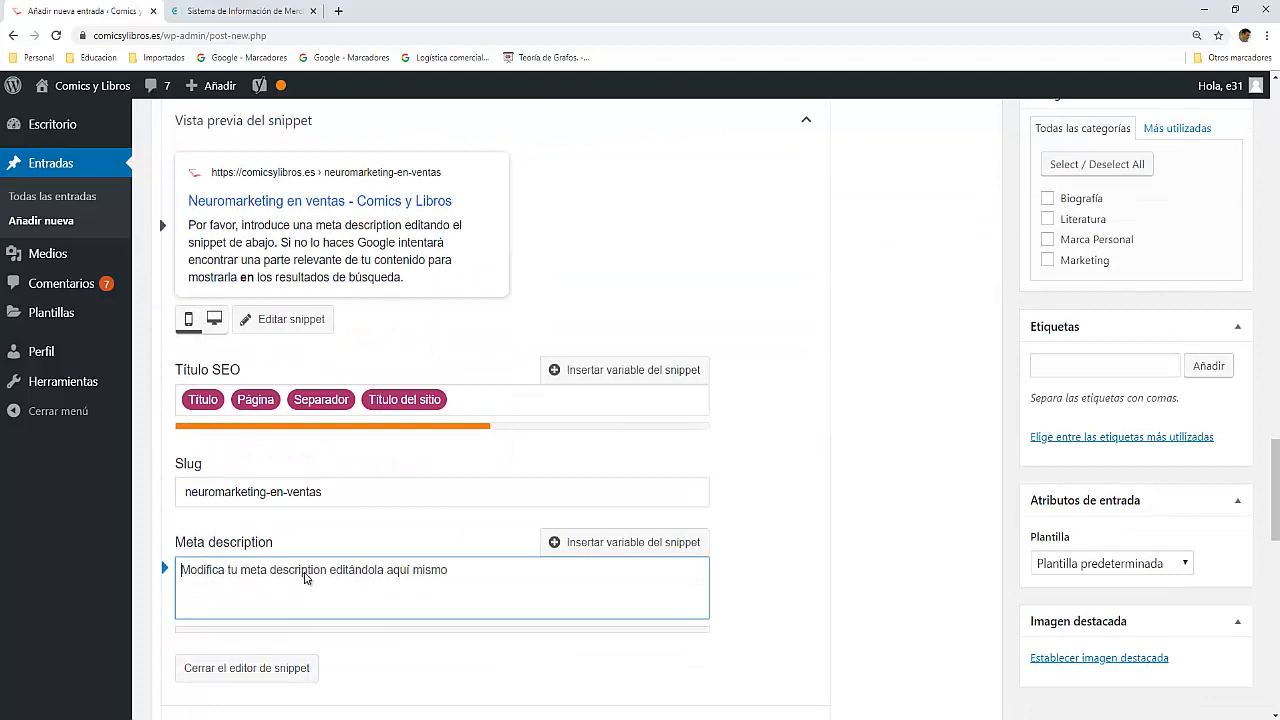
{"action": "key", "text": "ctrl+v"}
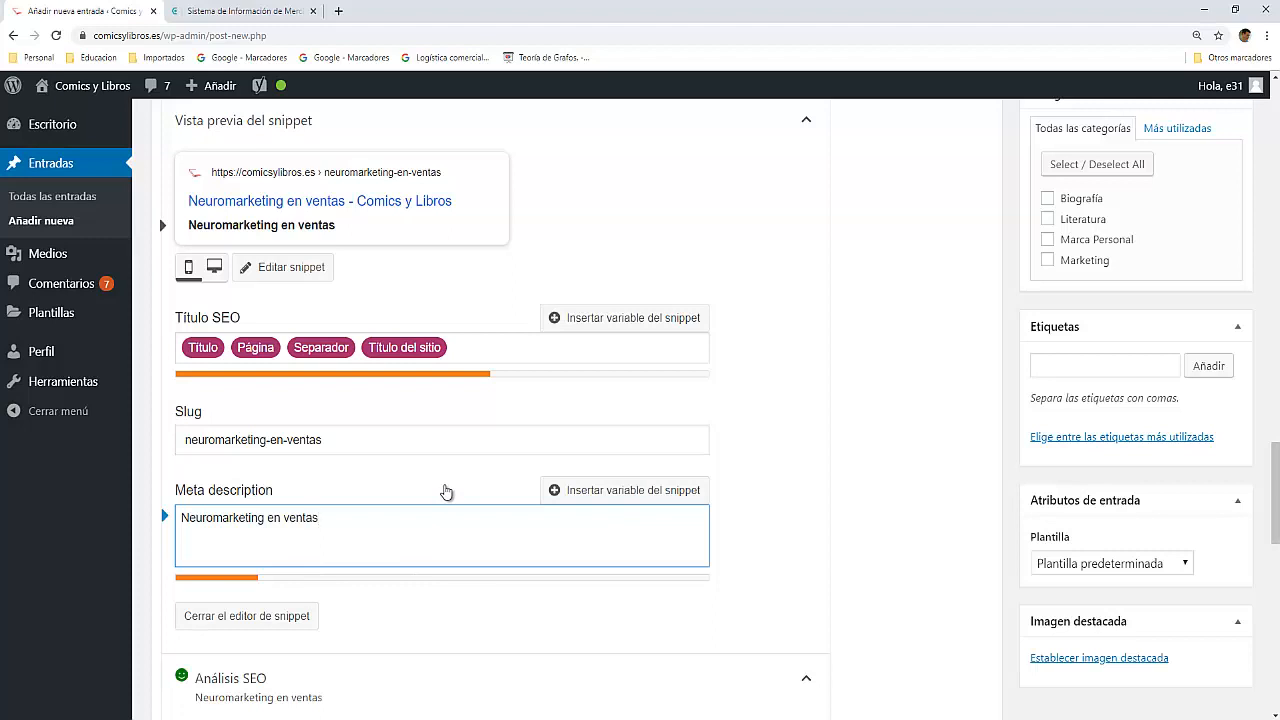
Step: Continue the meta description with "es la disciplina que integra la neurociencia y el marketing"
{"action": "type", "text": "es la disciplin"}
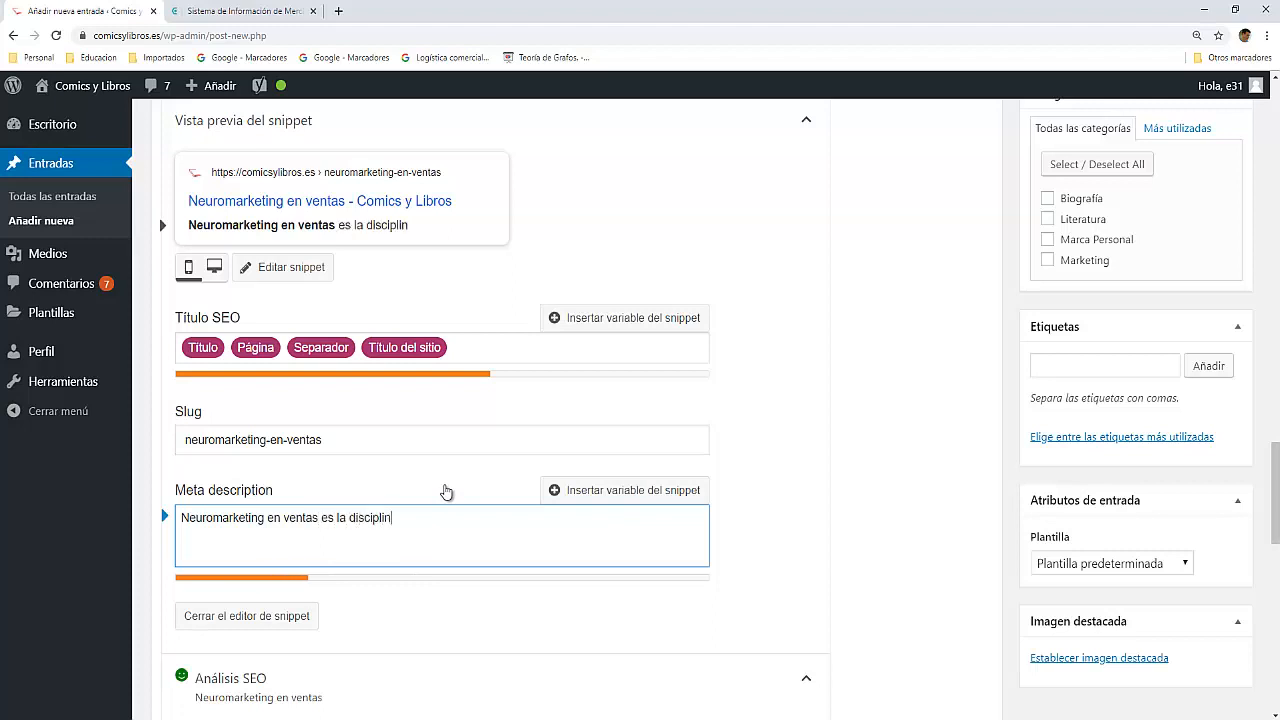
{"action": "type", "text": "a que integ"}
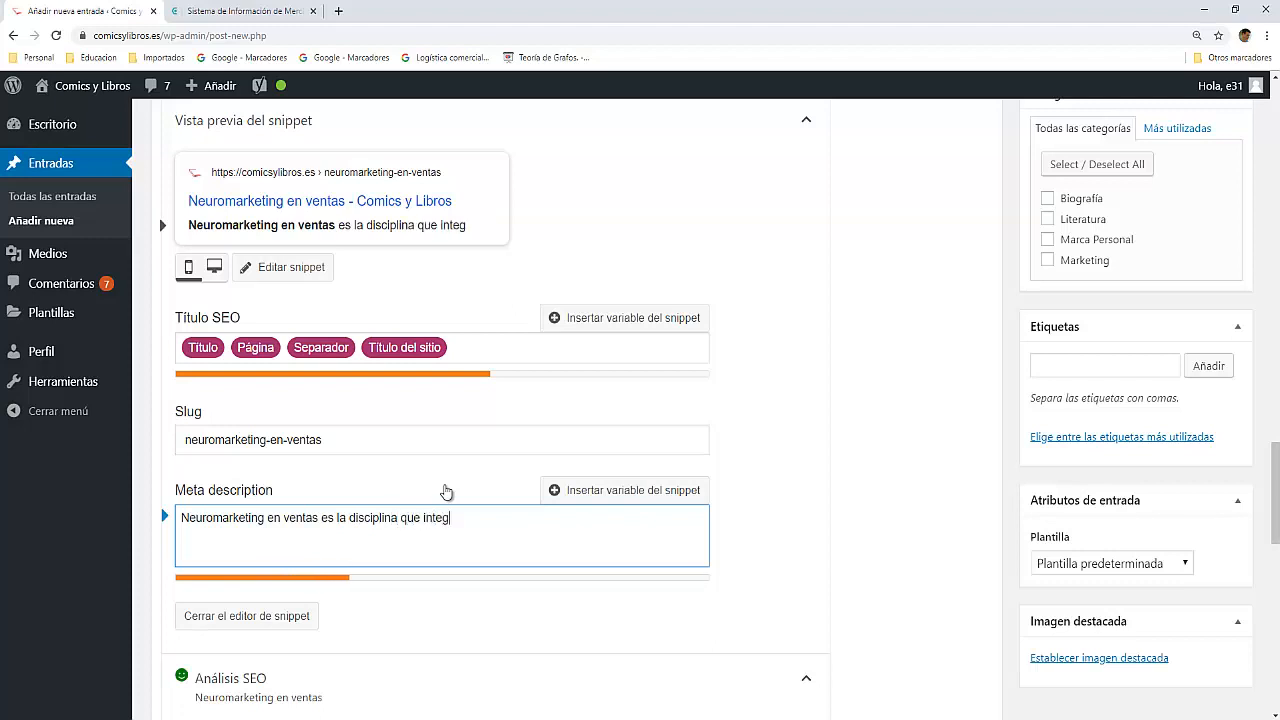
{"action": "type", "text": "ra la neuro"}
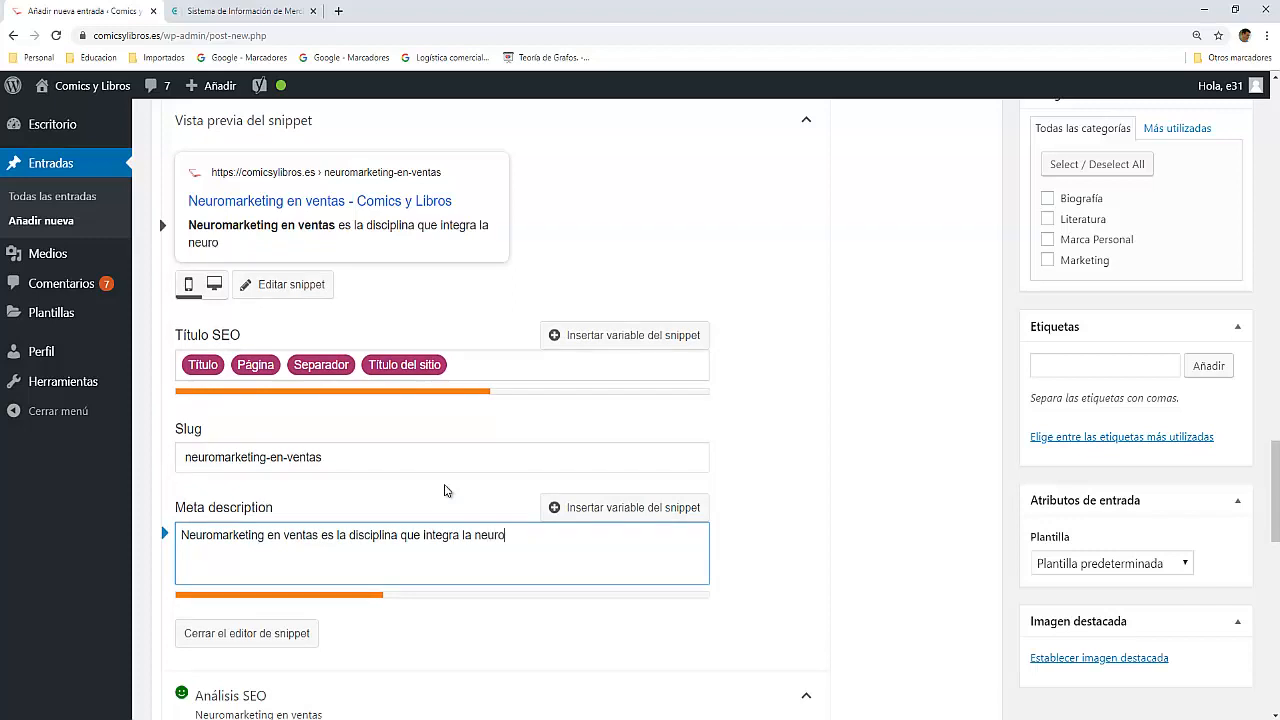
{"action": "type", "text": "ciencia y el marketing"}
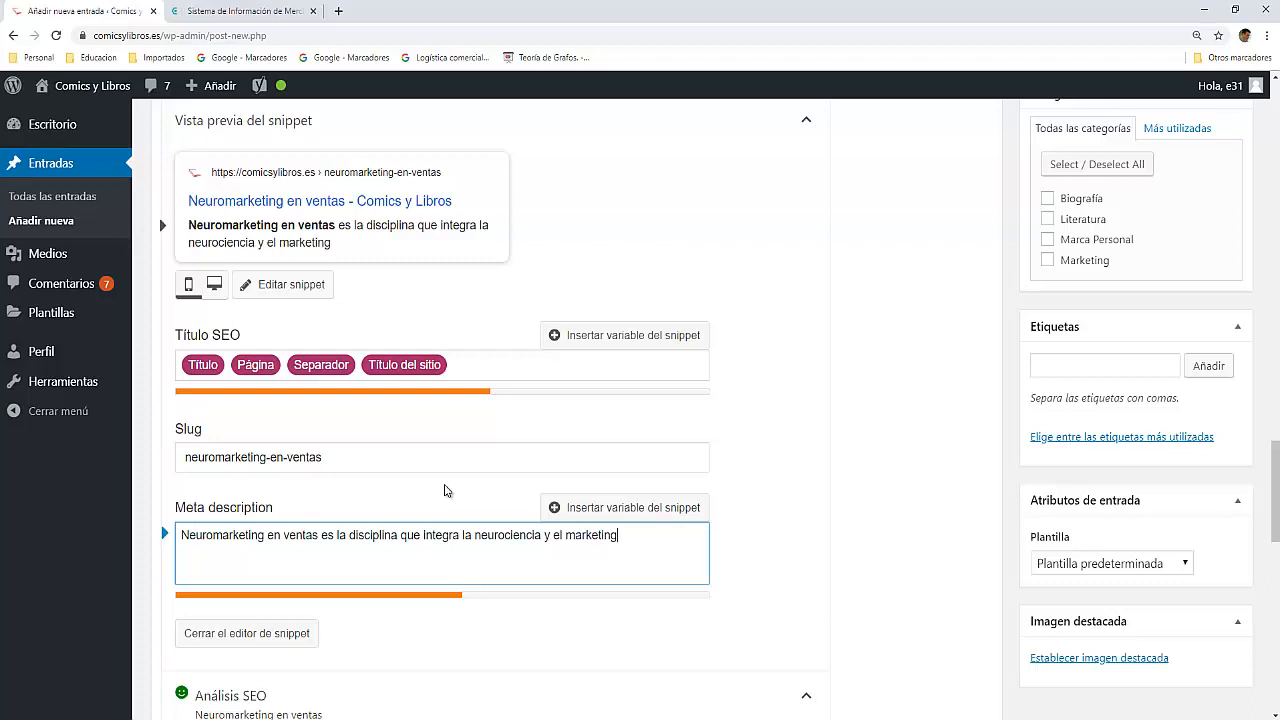
{"action": "type", "text": " consiguiendo que"}
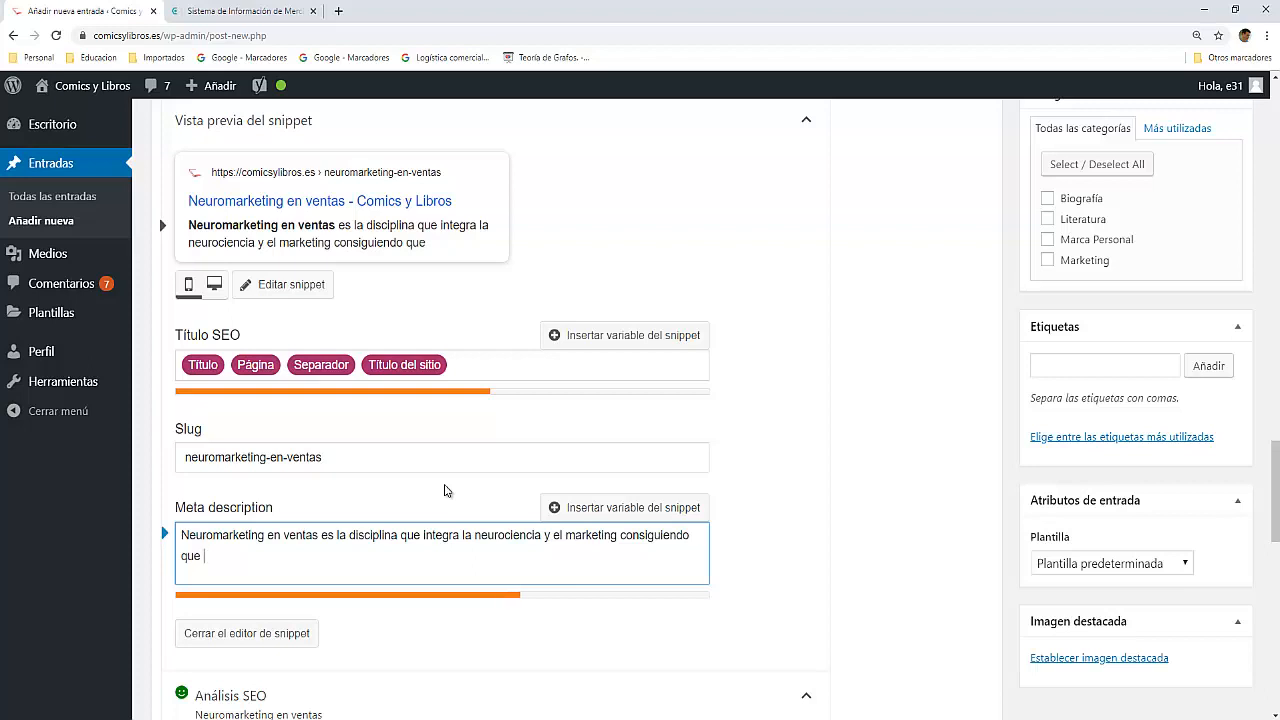
{"action": "type", "text": " la mente hum"}
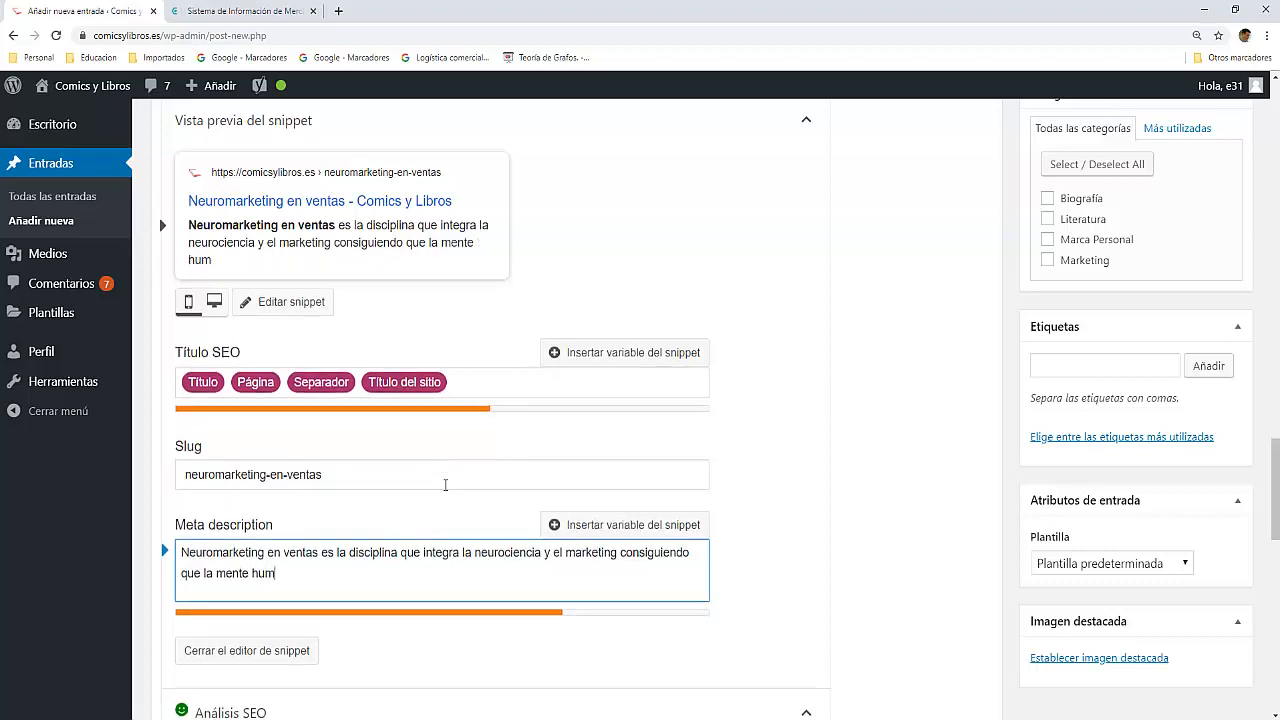
{"action": "type", "text": "ana revele l"}
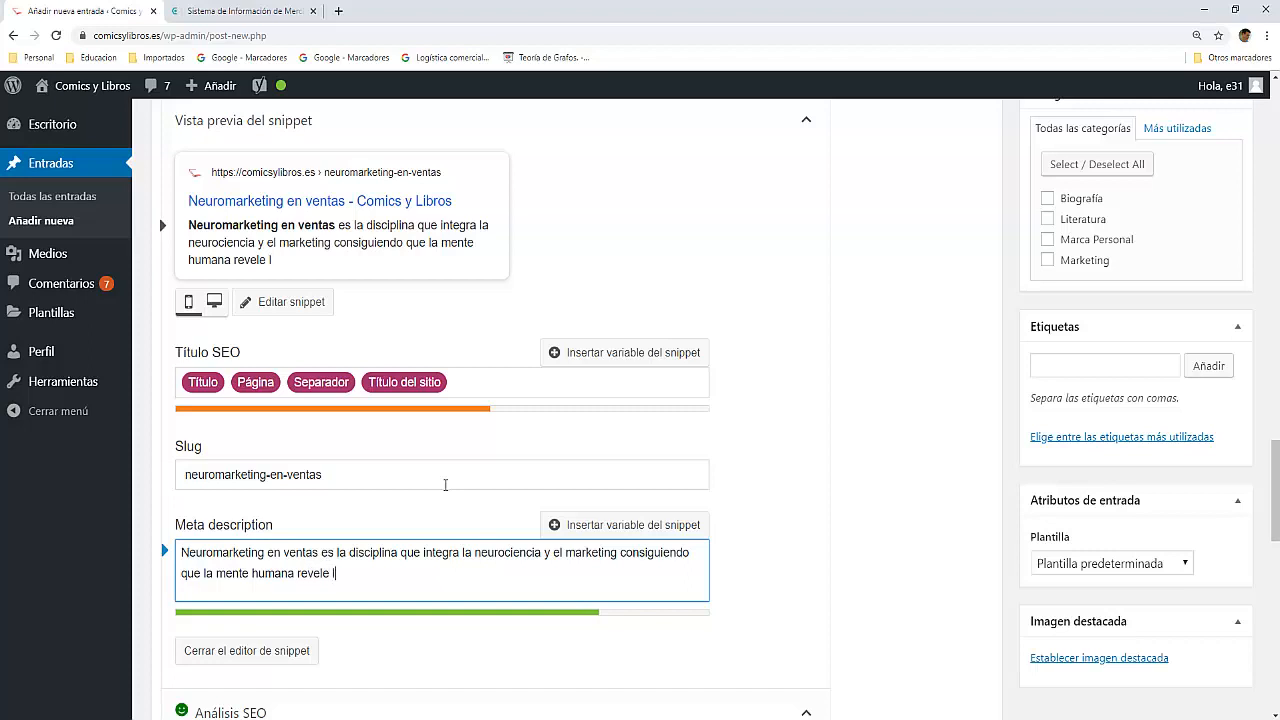
{"action": "type", "text": "os intereses de"}
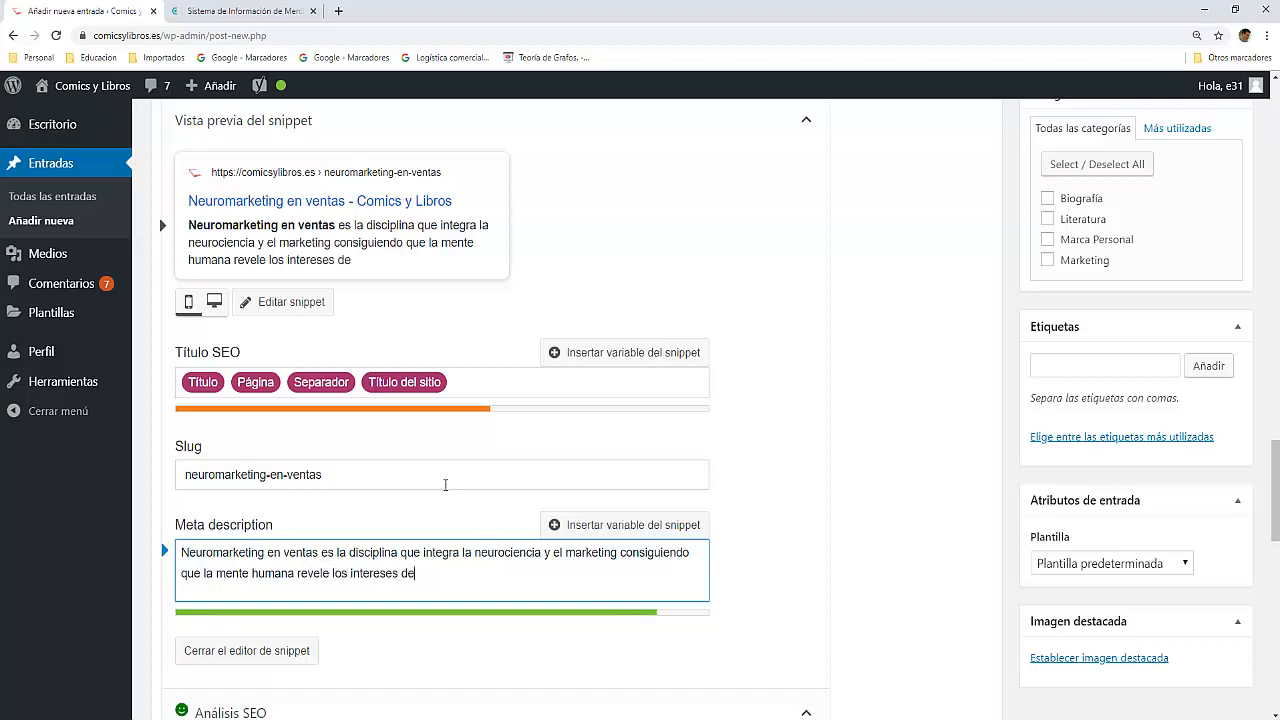
{"action": "type", "text": " los consumidores"}
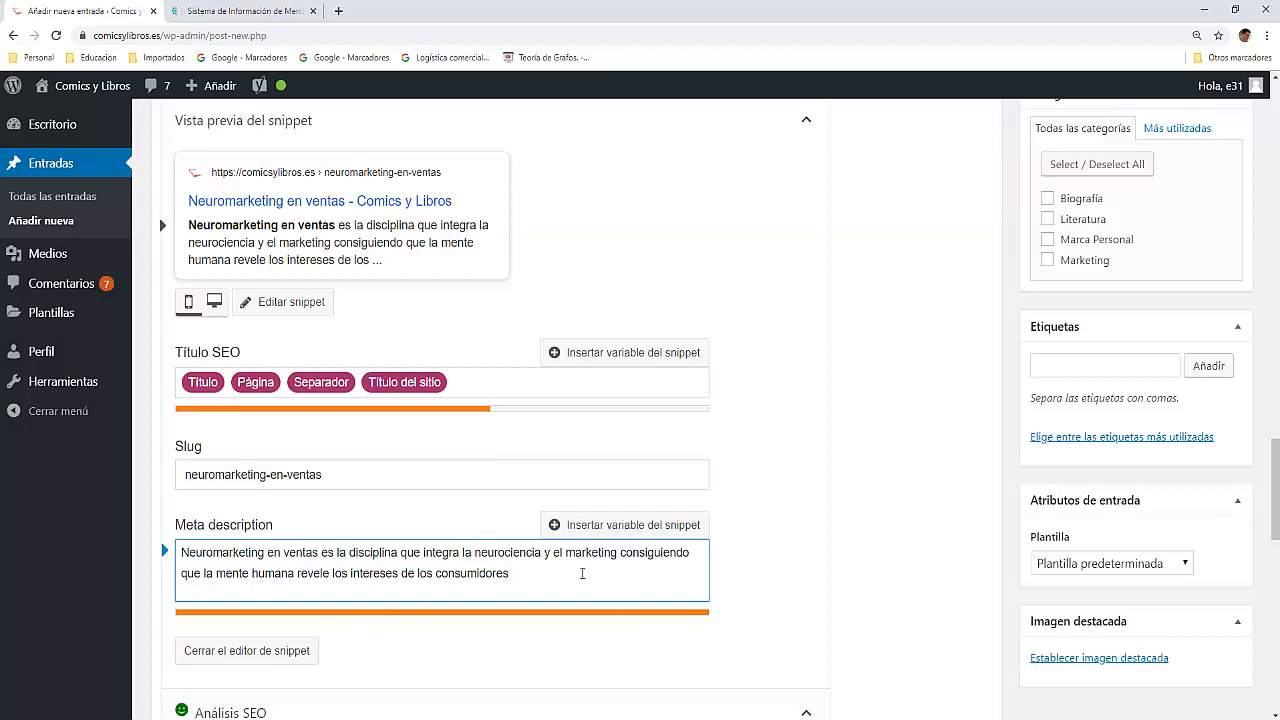
Step: Shorten the meta description's ending to "los intereses del consumidor." and close the snippet editor
{"action": "left_click_drag", "start_coordinate": [518, 575], "coordinate": [419, 577]}
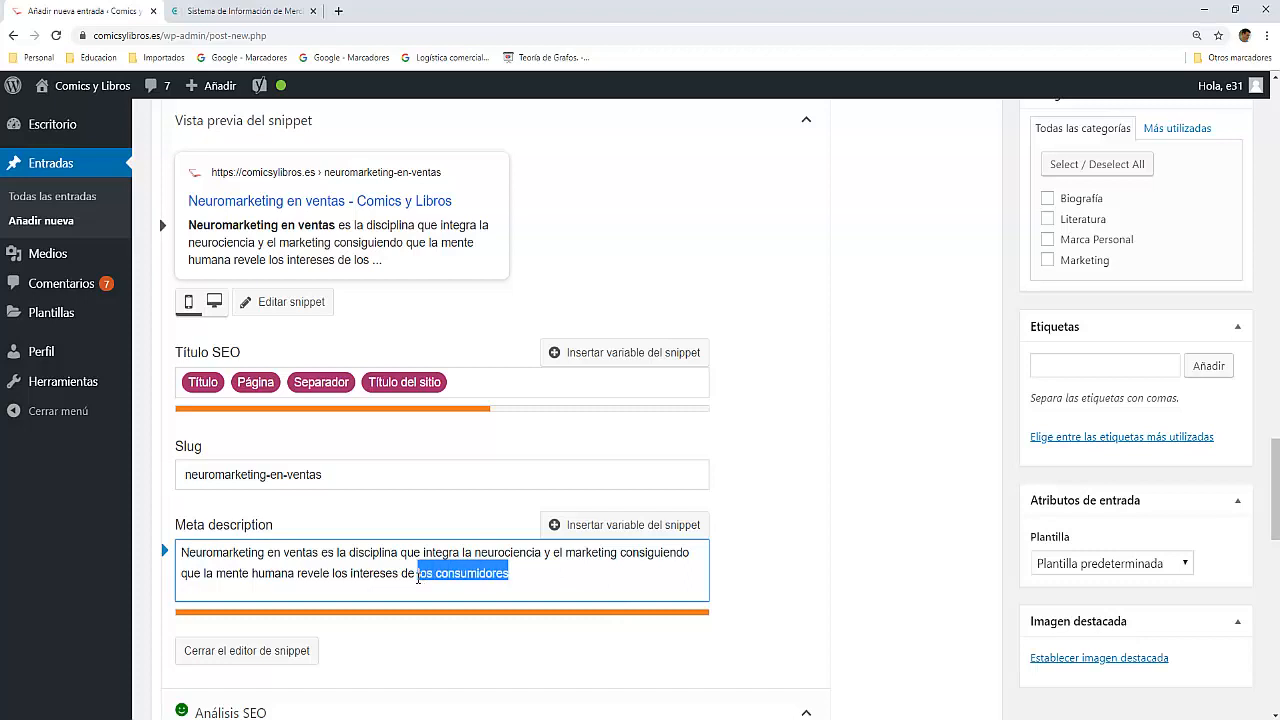
{"action": "key", "text": "BackSpace"}
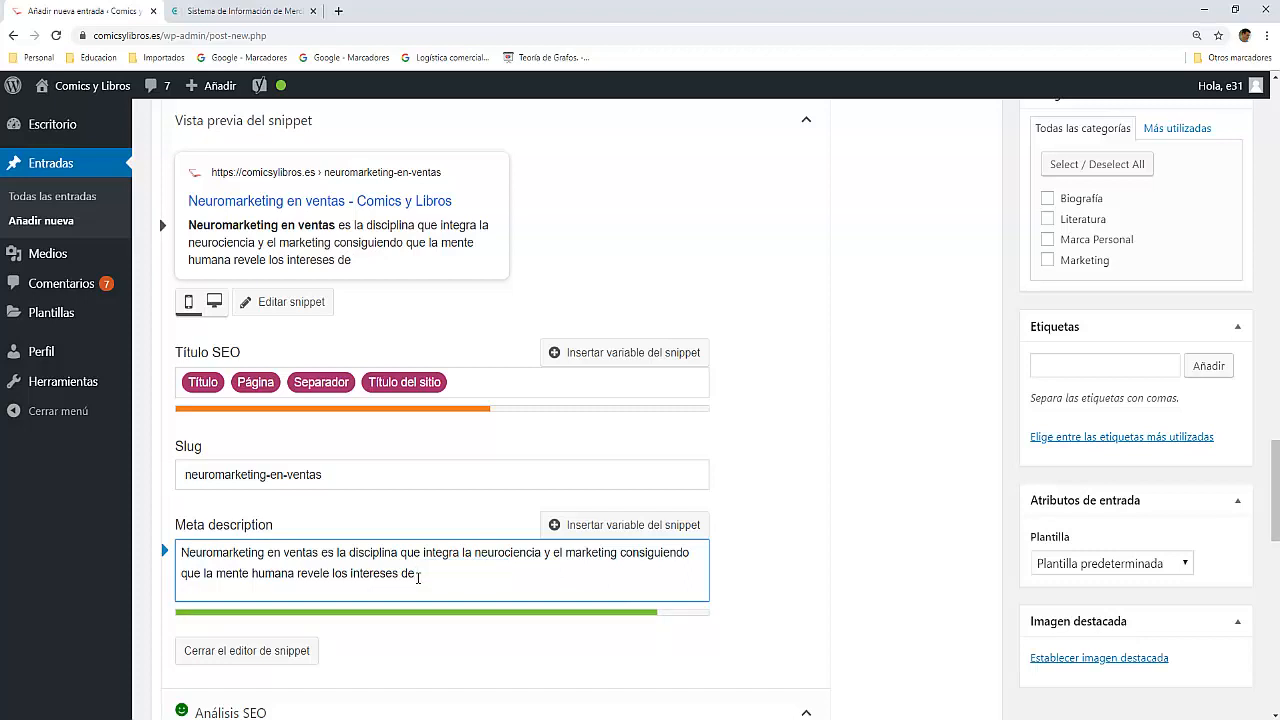
{"action": "type", "text": "consumid"}
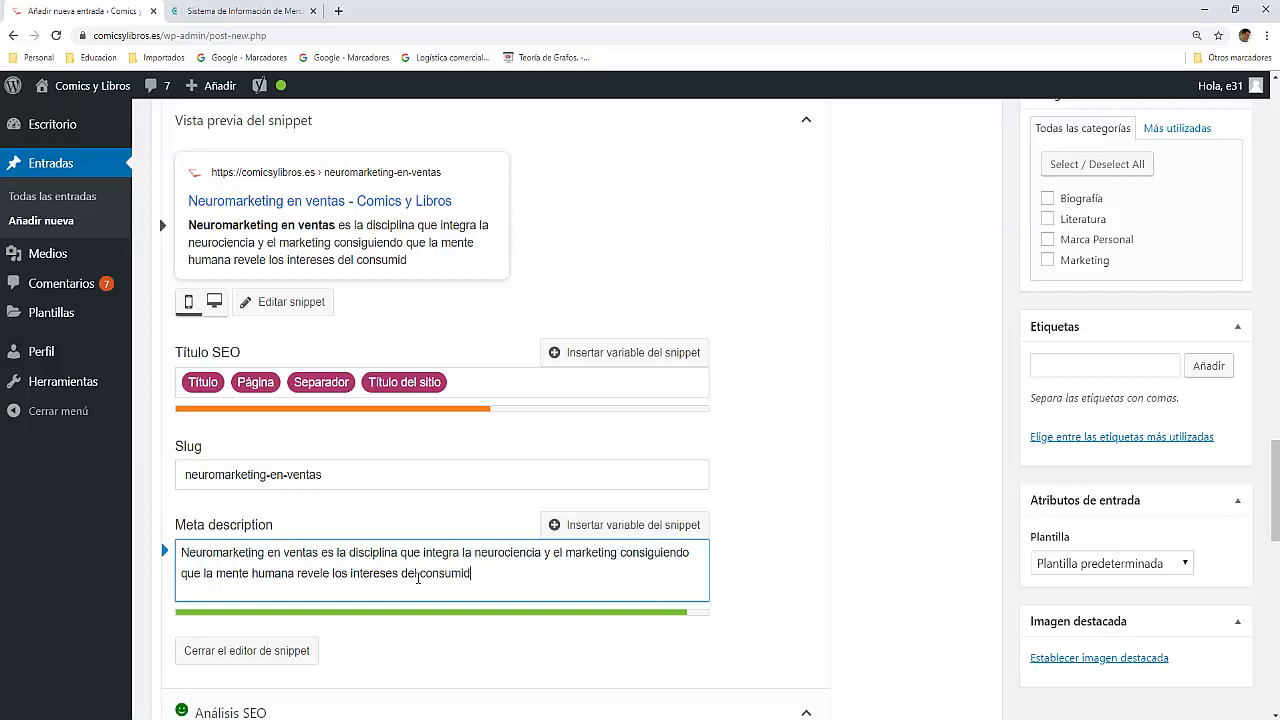
{"action": "type", "text": "or."}
{"action": "left_click", "coordinate": [262, 652]}
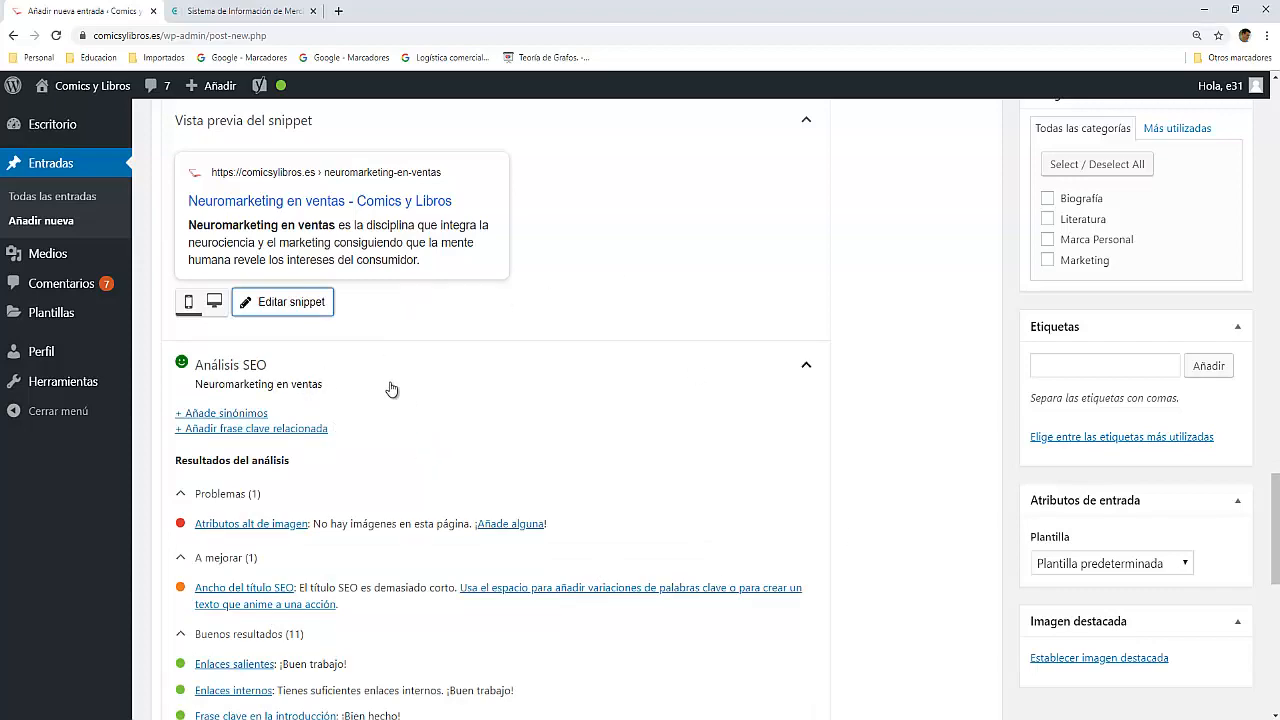
Step: Review the SEO analysis results for outstanding problems and look back through the post text
{"action": "scroll", "coordinate": [389, 385], "scroll_direction": "down", "scroll_amount": 4}
{"action": "scroll", "coordinate": [389, 380], "scroll_direction": "down", "scroll_amount": 3}
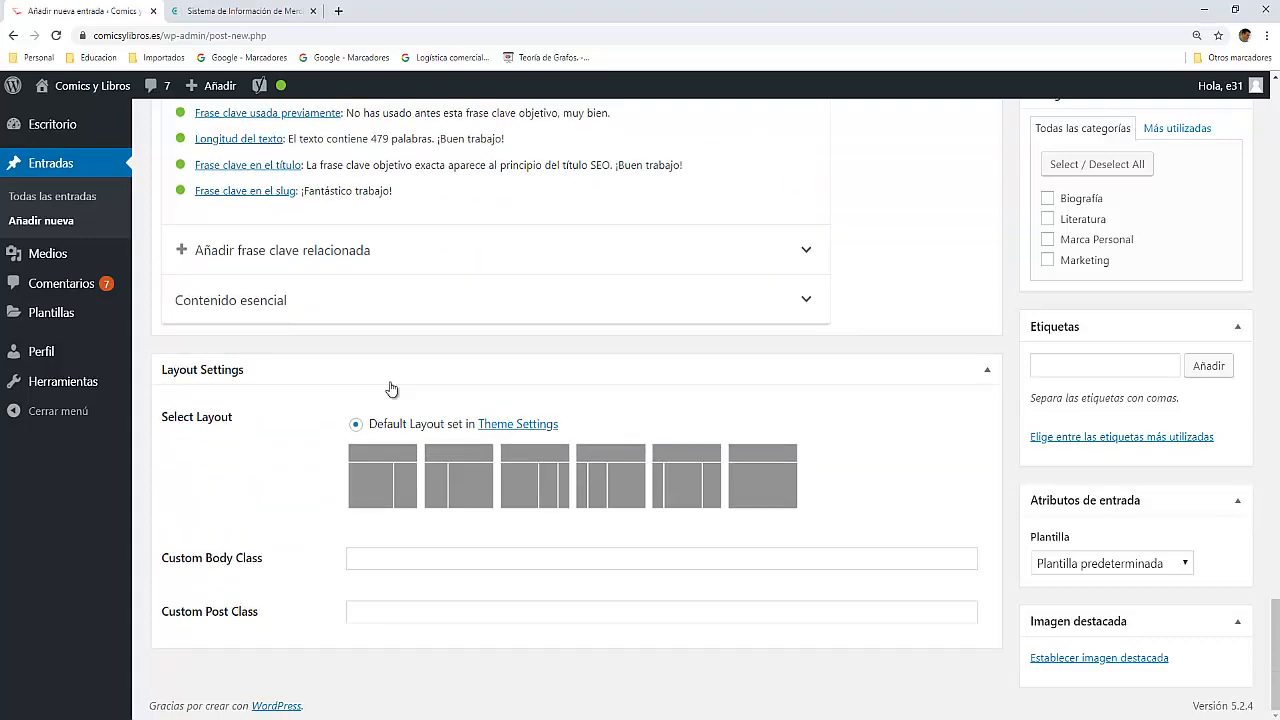
{"action": "scroll", "coordinate": [389, 380], "scroll_direction": "up", "scroll_amount": 4}
{"action": "scroll", "coordinate": [390, 388], "scroll_direction": "up", "scroll_amount": 3}
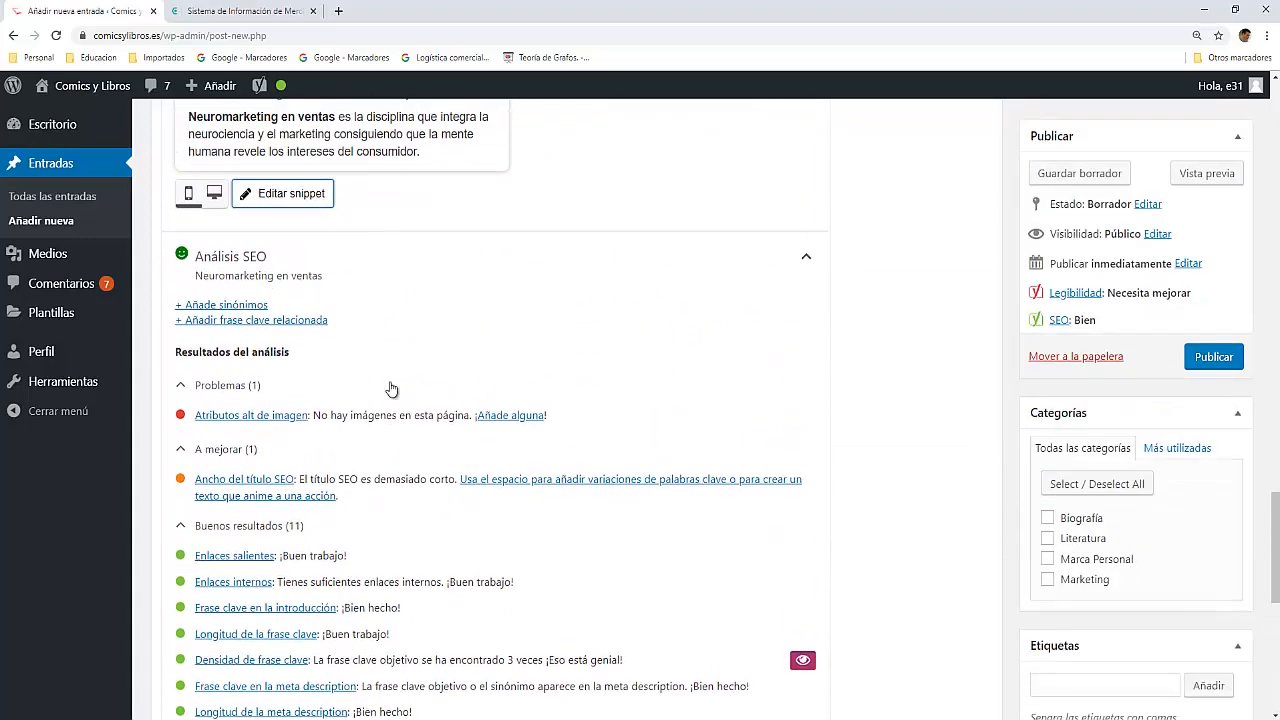
{"action": "scroll", "coordinate": [405, 405], "scroll_direction": "down", "scroll_amount": 1}
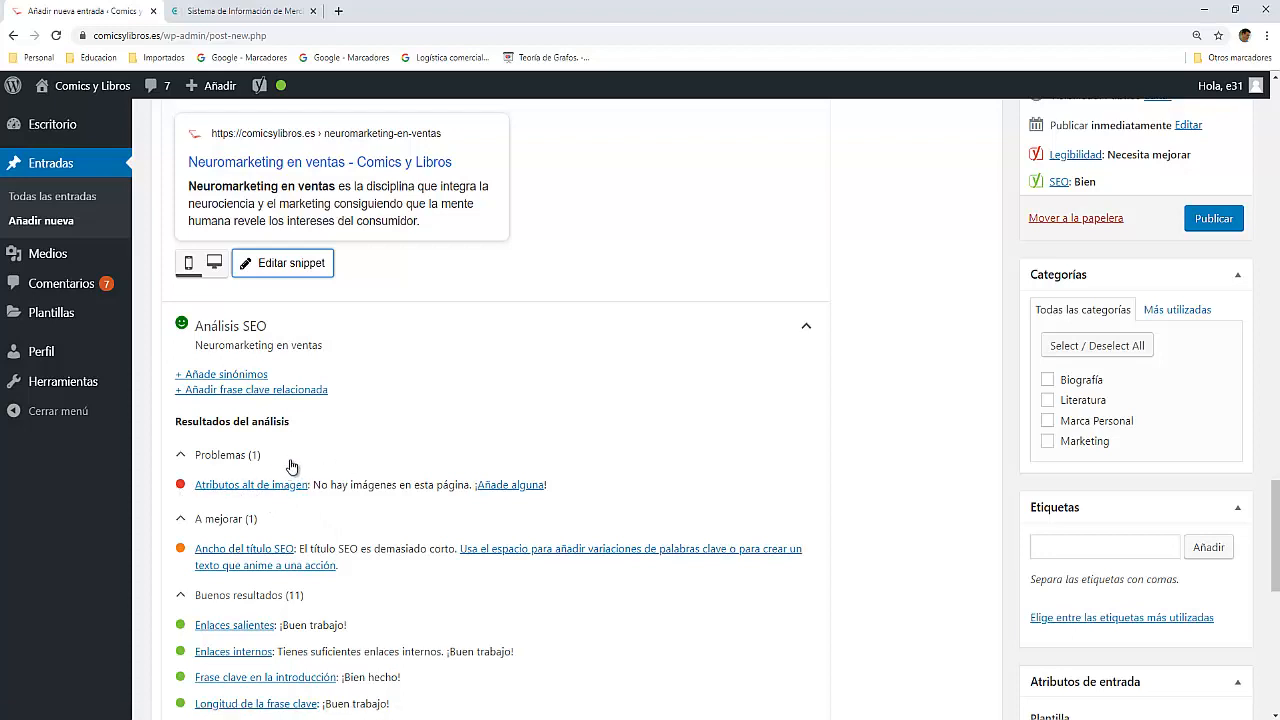
{"action": "scroll", "coordinate": [354, 454], "scroll_direction": "up", "scroll_amount": 2}
{"action": "scroll", "coordinate": [354, 454], "scroll_direction": "up", "scroll_amount": 15}
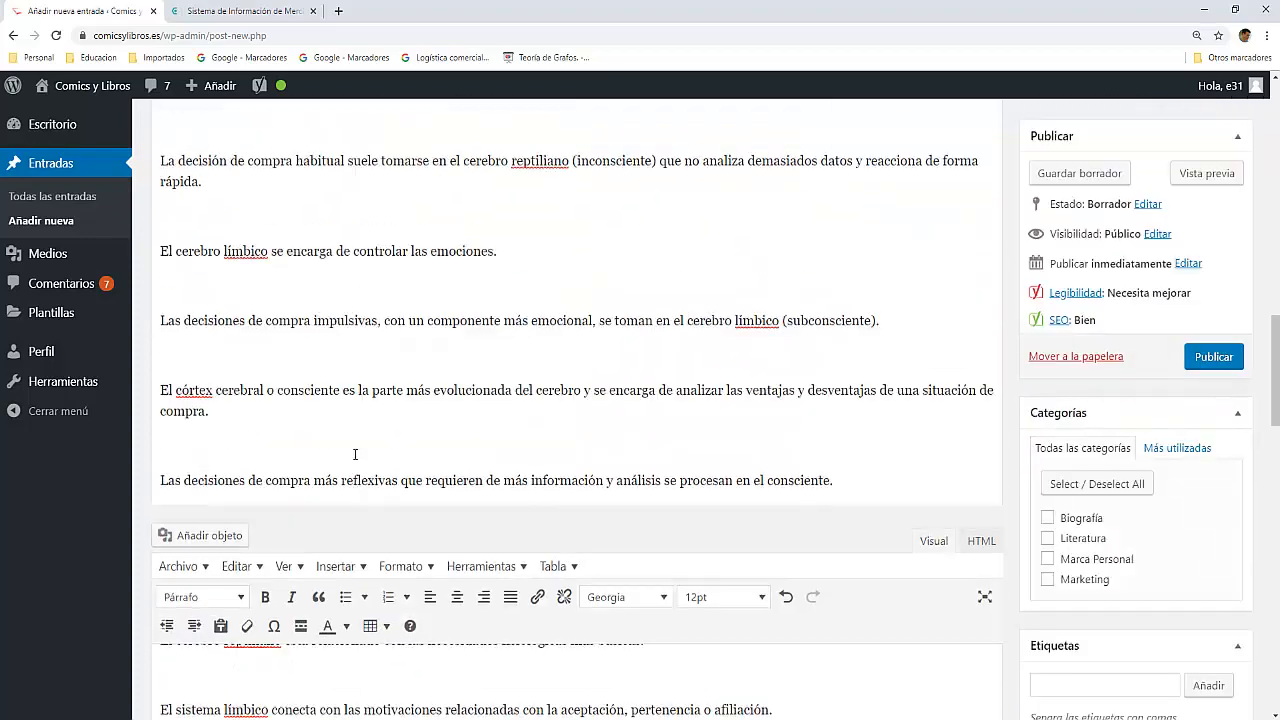
{"action": "scroll", "coordinate": [357, 455], "scroll_direction": "up", "scroll_amount": 4}
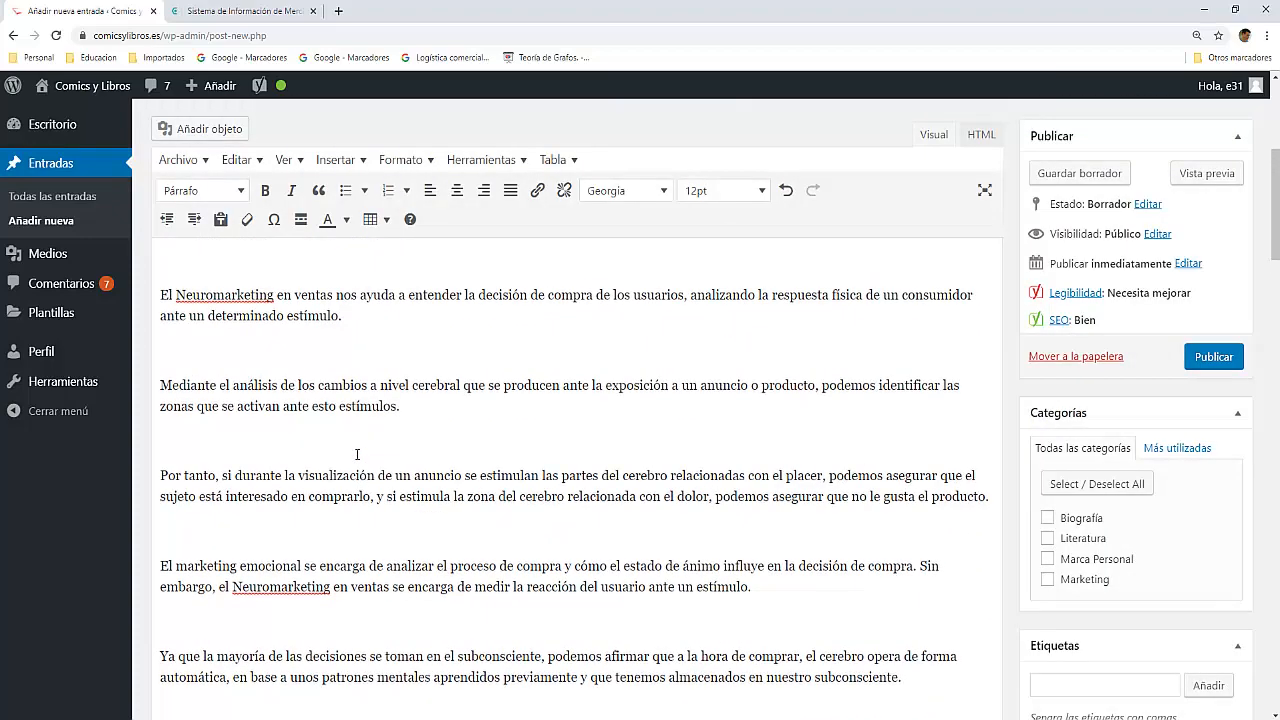
Step: Place the insertion point on the empty line below the Maslow paragraph and open file selection for a media upload
{"action": "scroll", "coordinate": [357, 455], "scroll_direction": "down", "scroll_amount": 4}
{"action": "scroll", "coordinate": [357, 455], "scroll_direction": "down", "scroll_amount": 5}
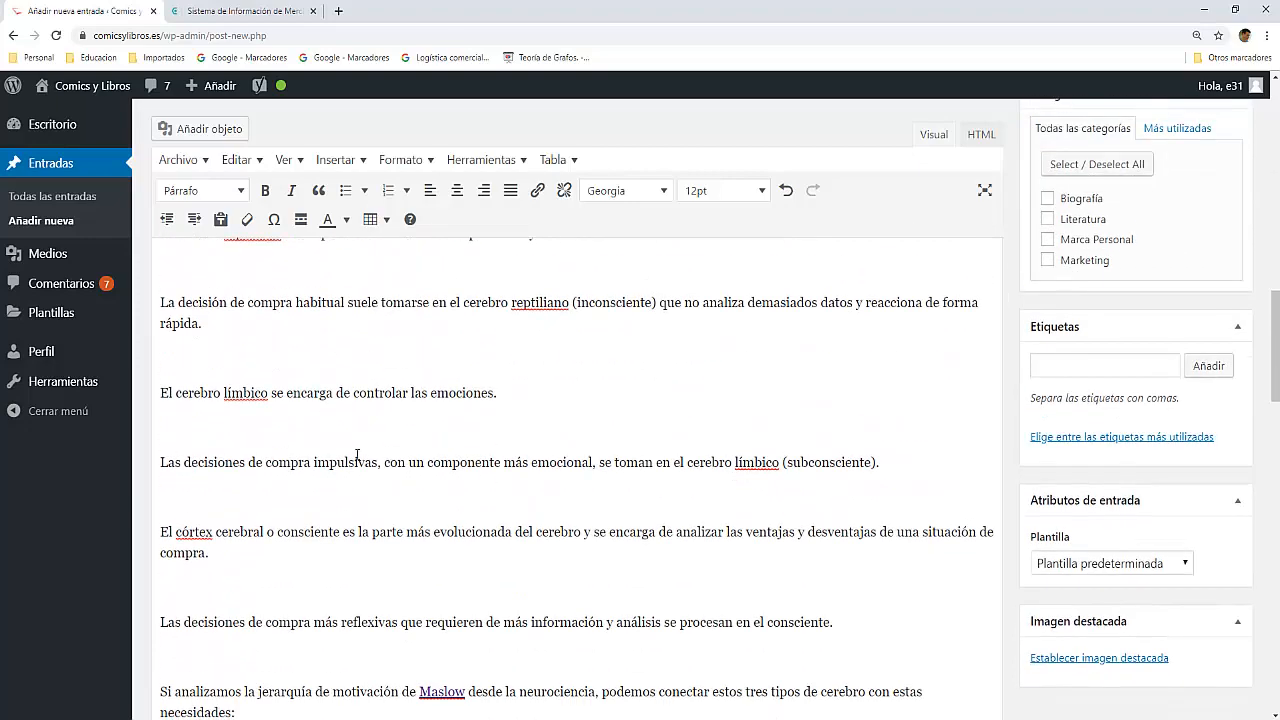
{"action": "scroll", "coordinate": [358, 455], "scroll_direction": "down", "scroll_amount": 3}
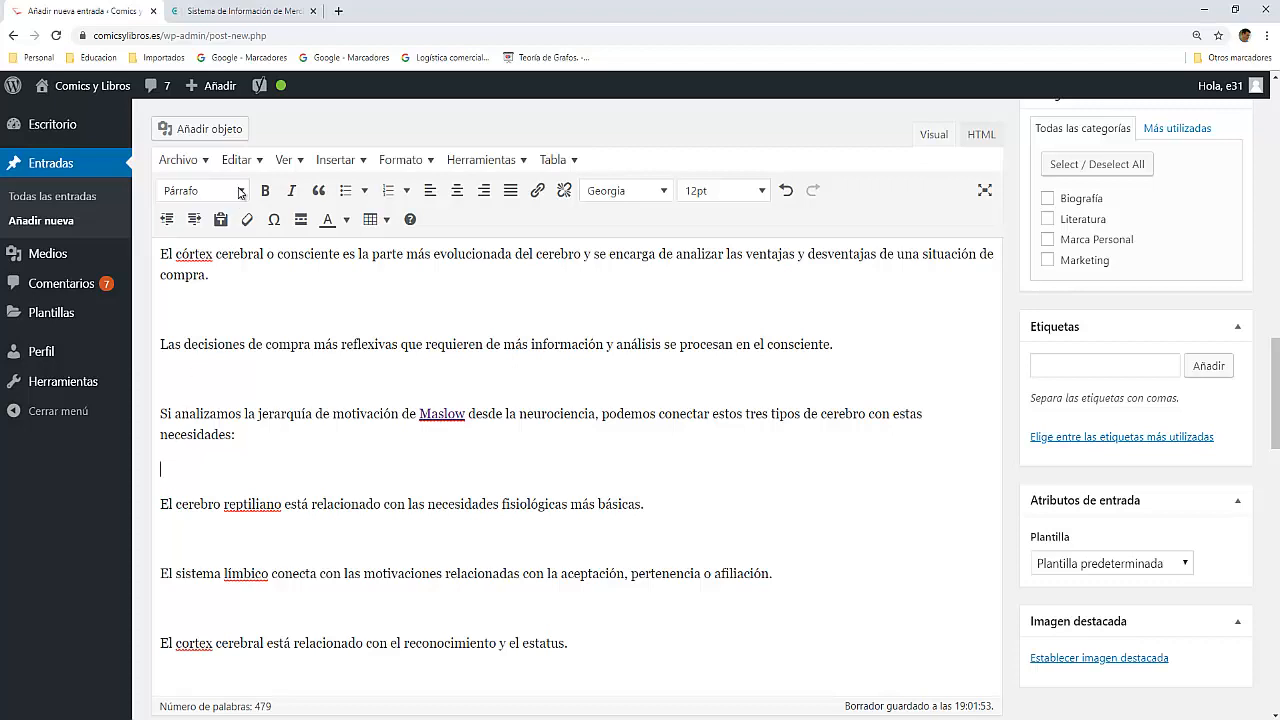
{"action": "left_click", "coordinate": [215, 135]}
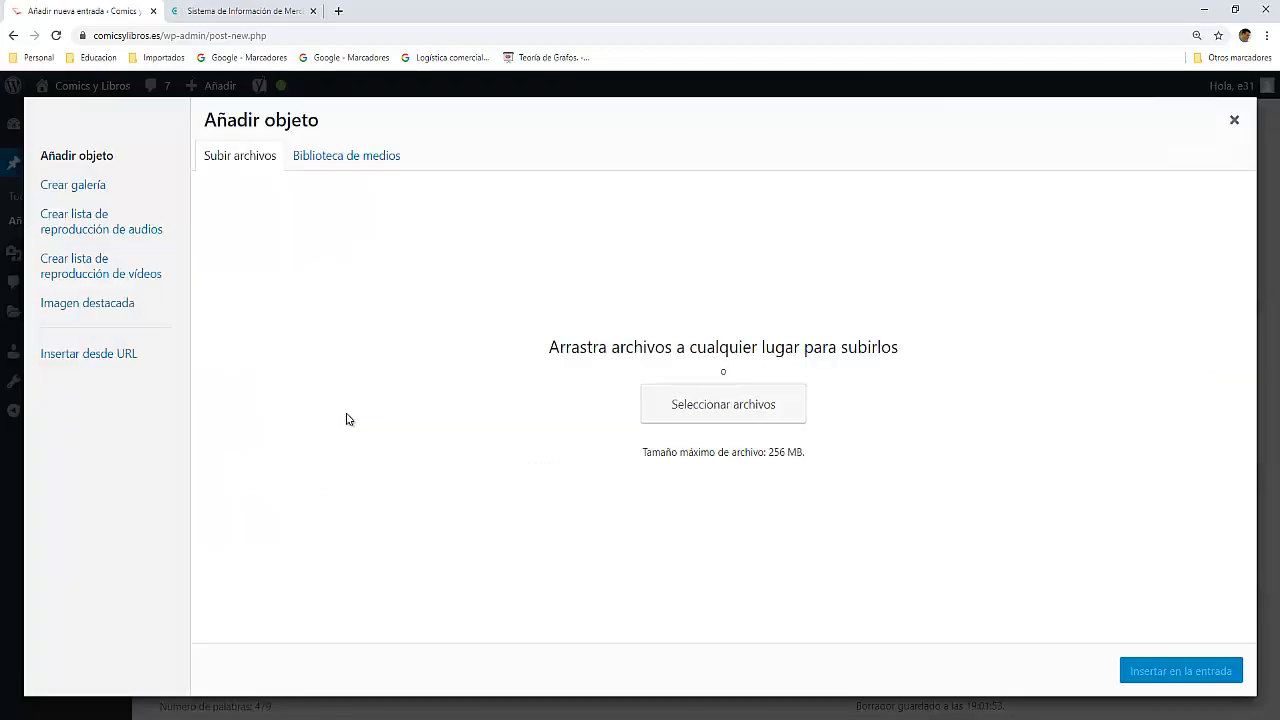
{"action": "left_click", "coordinate": [729, 412]}
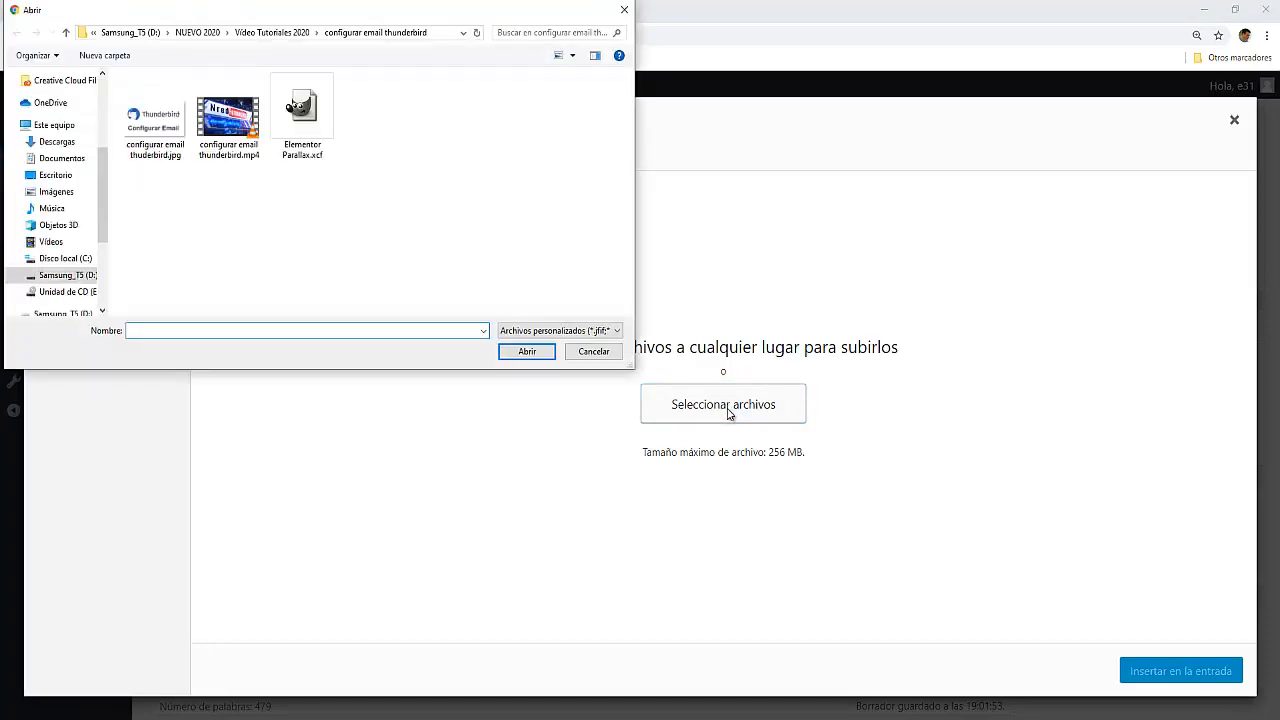
Step: Browse to the "Imagenes SIM 2020" folder inside NUEVO 2020, SIM 2020, ebook SIM 2020 on the Samsung_T5 (D:) drive
{"action": "left_click", "coordinate": [70, 199]}
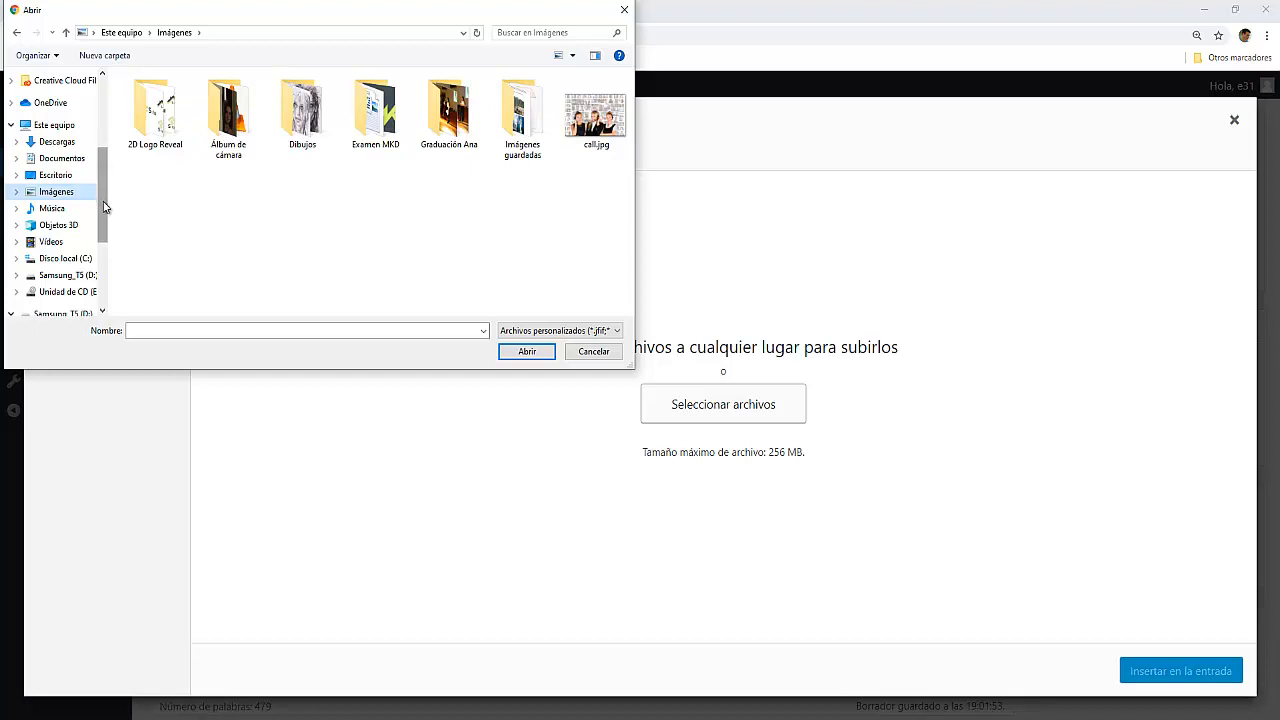
{"action": "left_click_drag", "start_coordinate": [103, 196], "coordinate": [103, 231]}
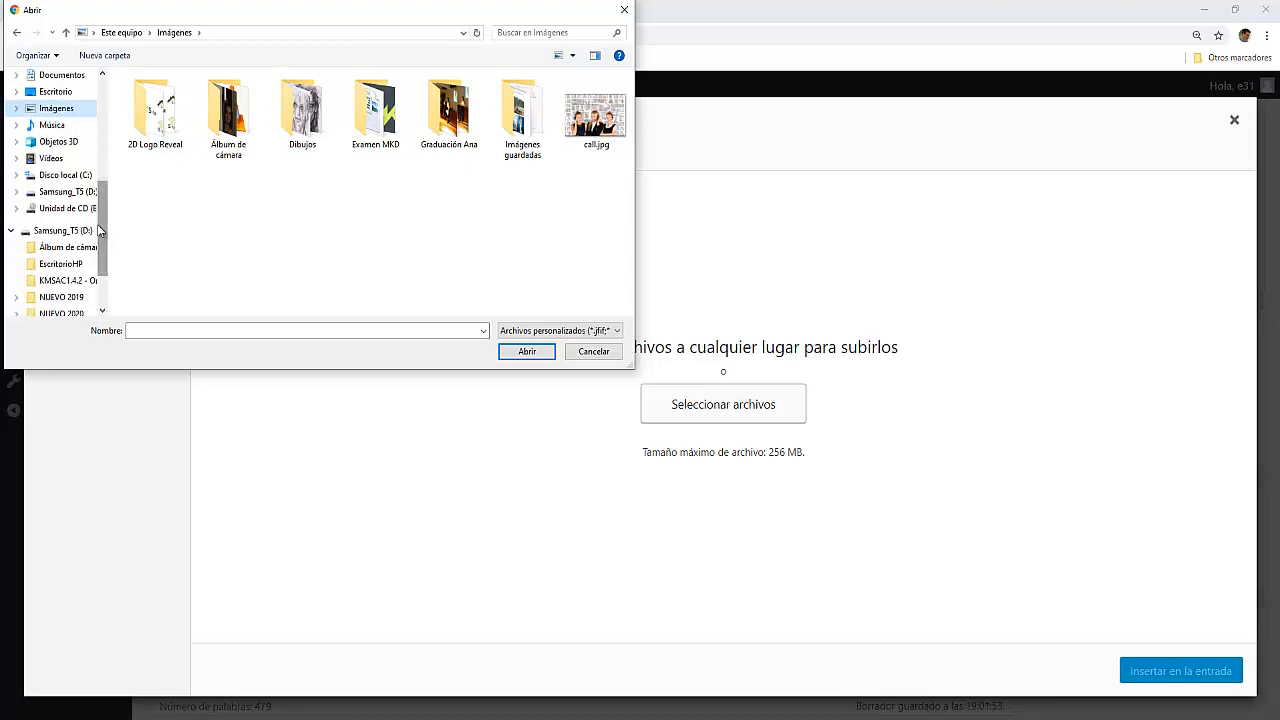
{"action": "left_click_drag", "start_coordinate": [103, 226], "coordinate": [106, 273]}
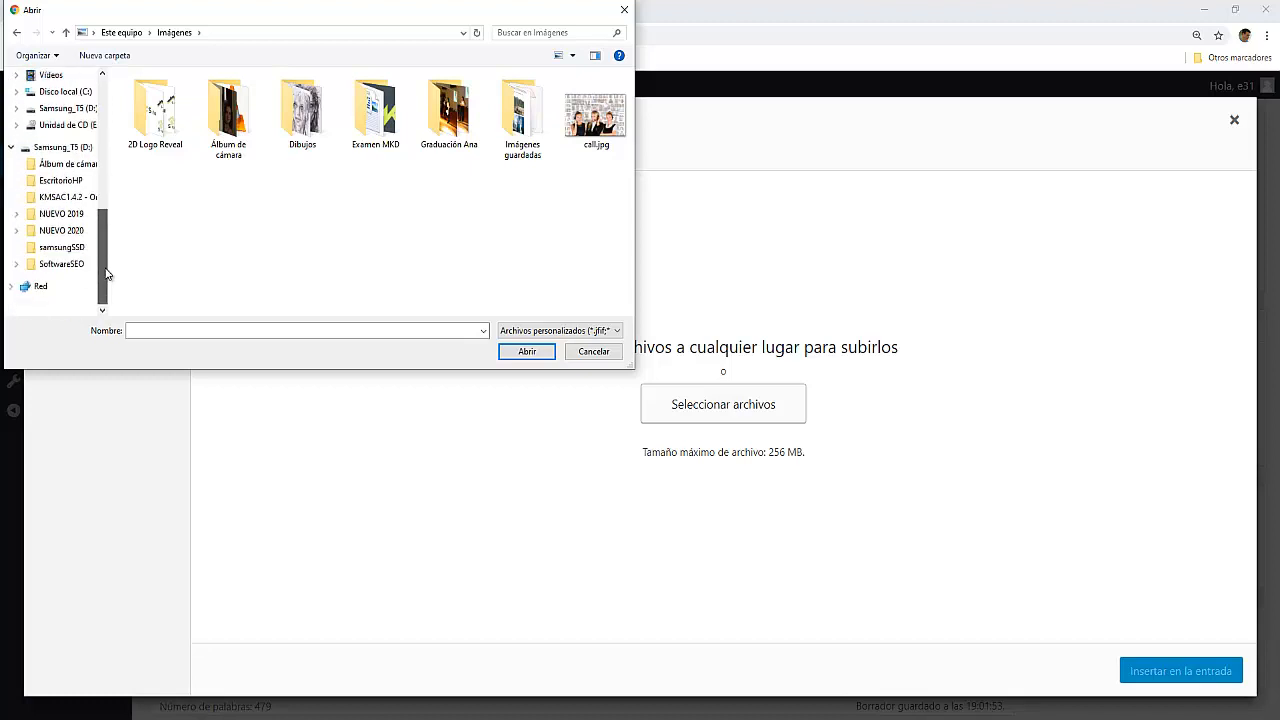
{"action": "left_click", "coordinate": [15, 232]}
{"action": "scroll", "coordinate": [18, 238], "scroll_direction": "down", "scroll_amount": 1}
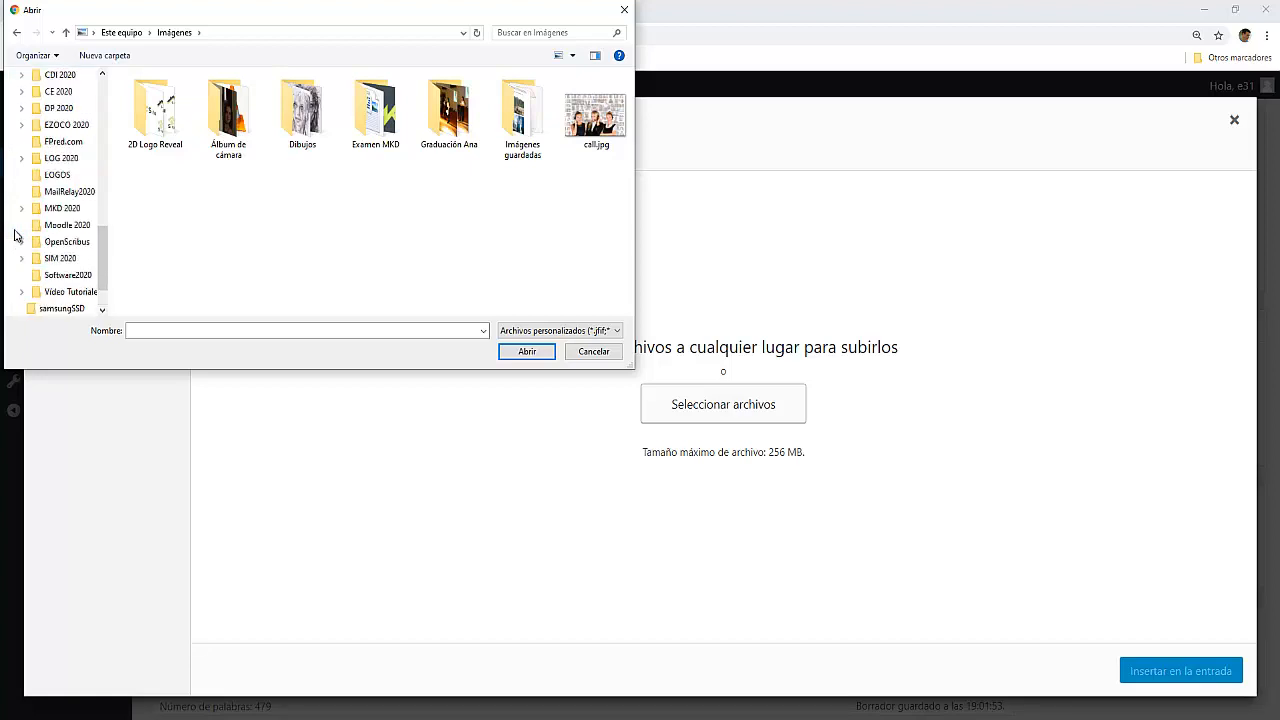
{"action": "left_click", "coordinate": [21, 242]}
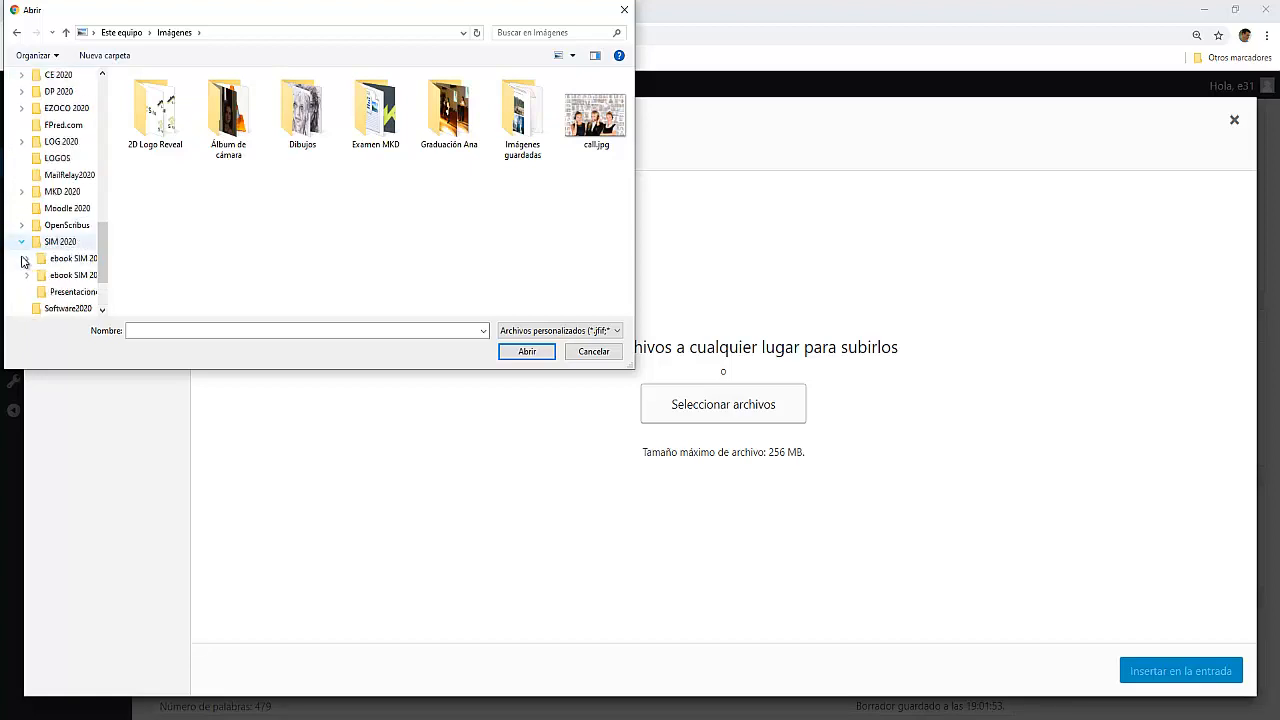
{"action": "left_click", "coordinate": [27, 275]}
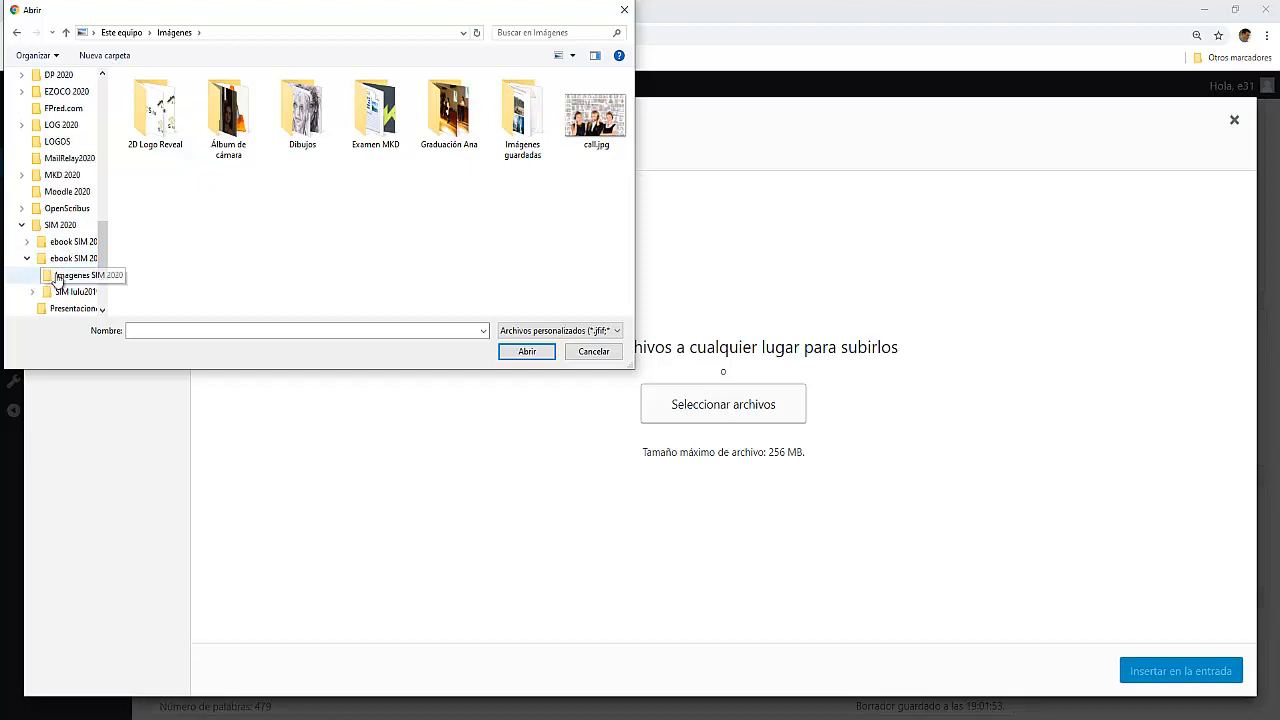
{"action": "left_click", "coordinate": [57, 279]}
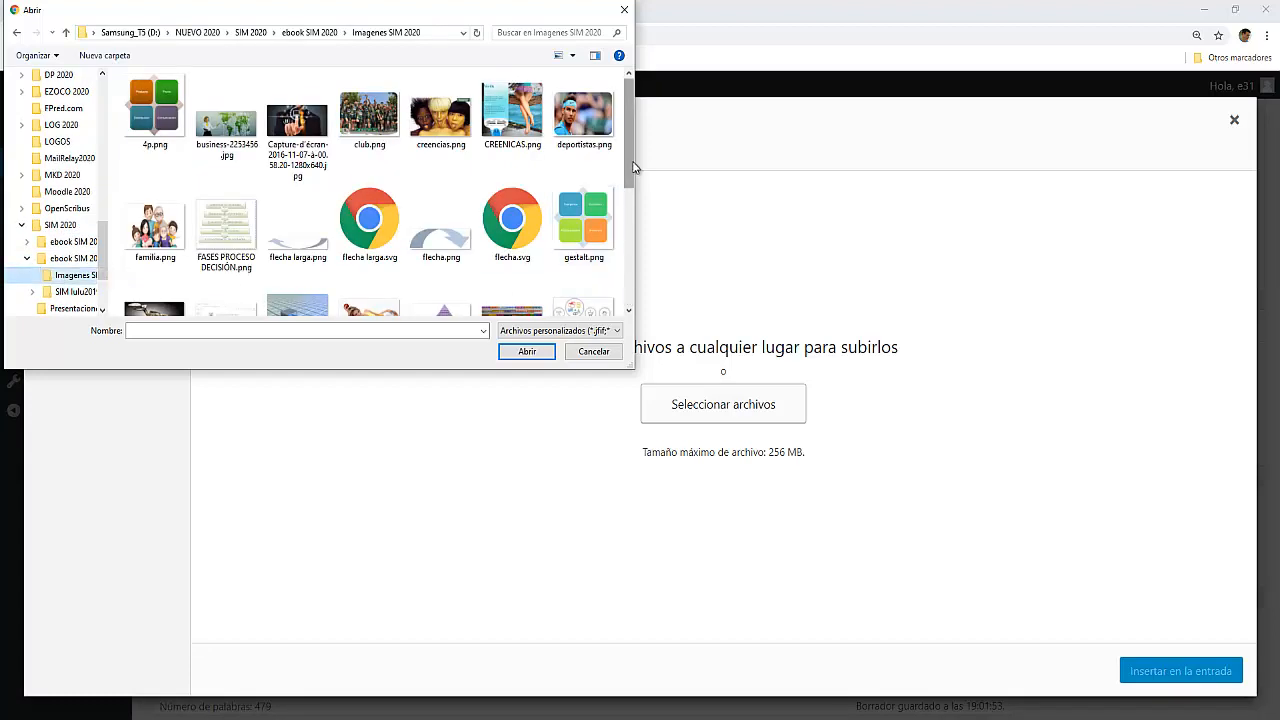
Step: Upload the pyramid image maslow.png to the media library
{"action": "scroll", "coordinate": [443, 255], "scroll_direction": "down", "scroll_amount": 2}
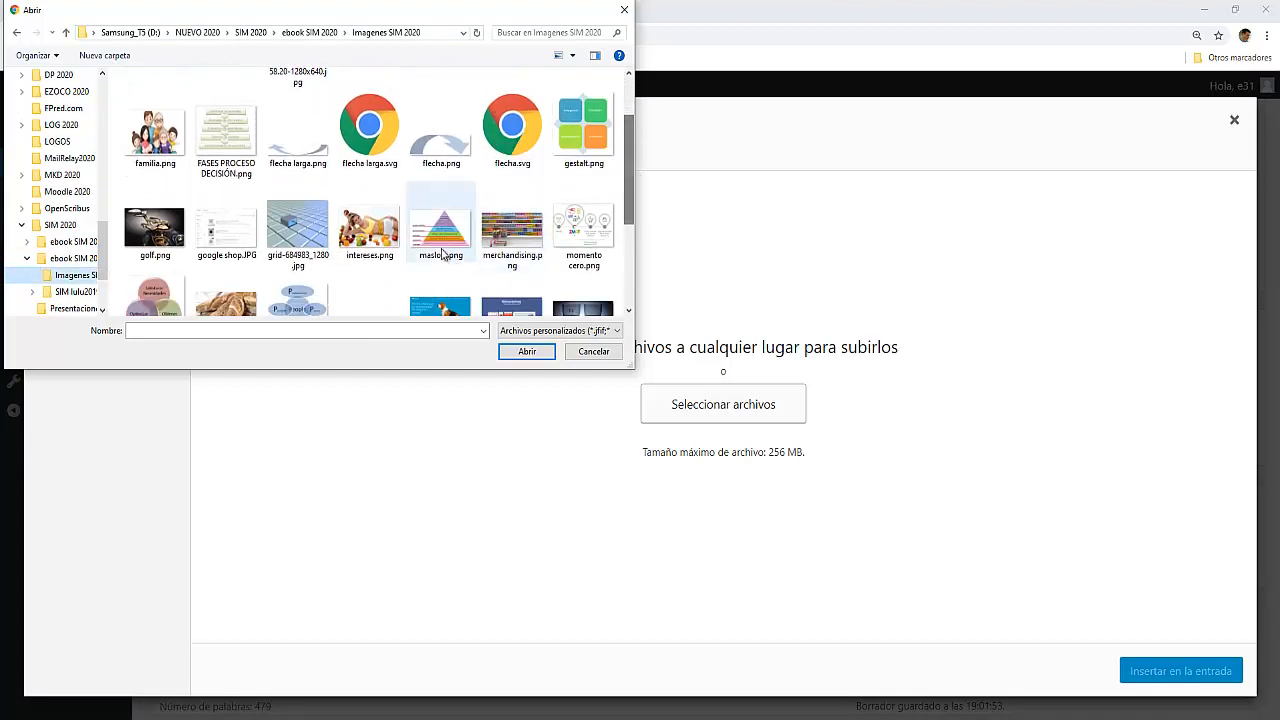
{"action": "left_click", "coordinate": [443, 250]}
{"action": "left_click", "coordinate": [527, 354]}
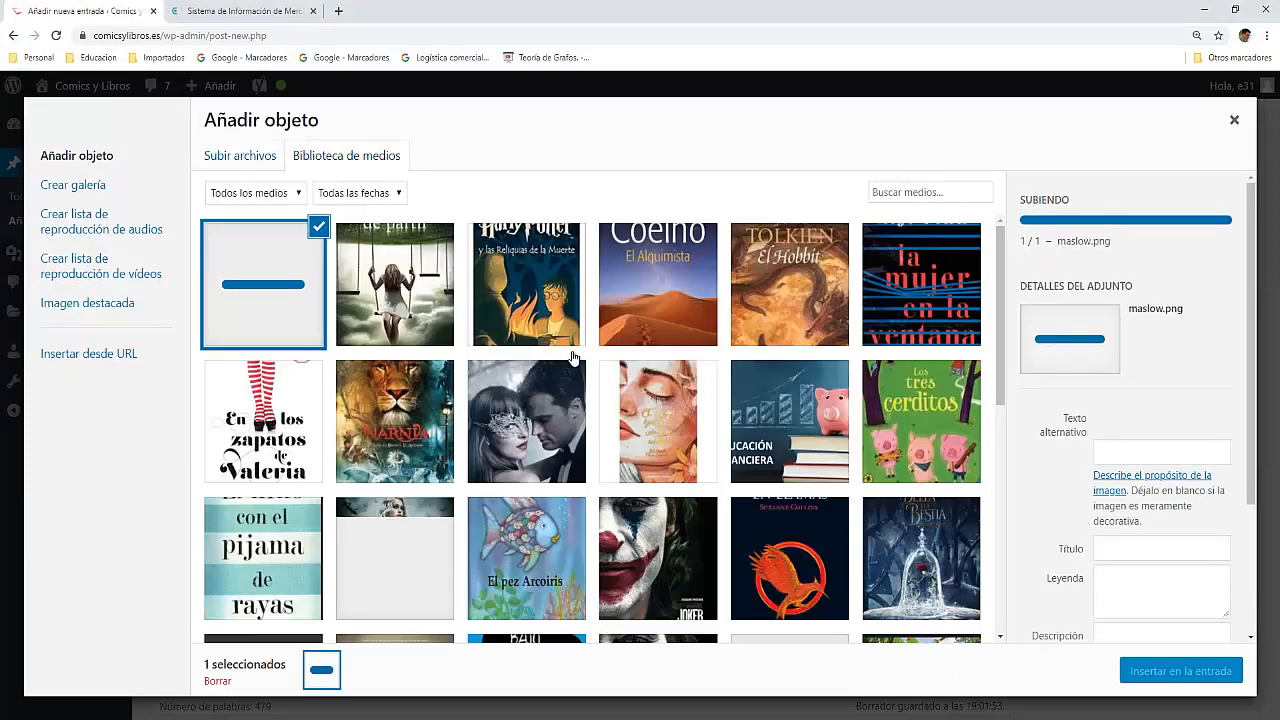
Step: Paste the copied focus keyphrase as the alternative text of maslow.png and insert the image into the post
{"action": "left_click", "coordinate": [1121, 454]}
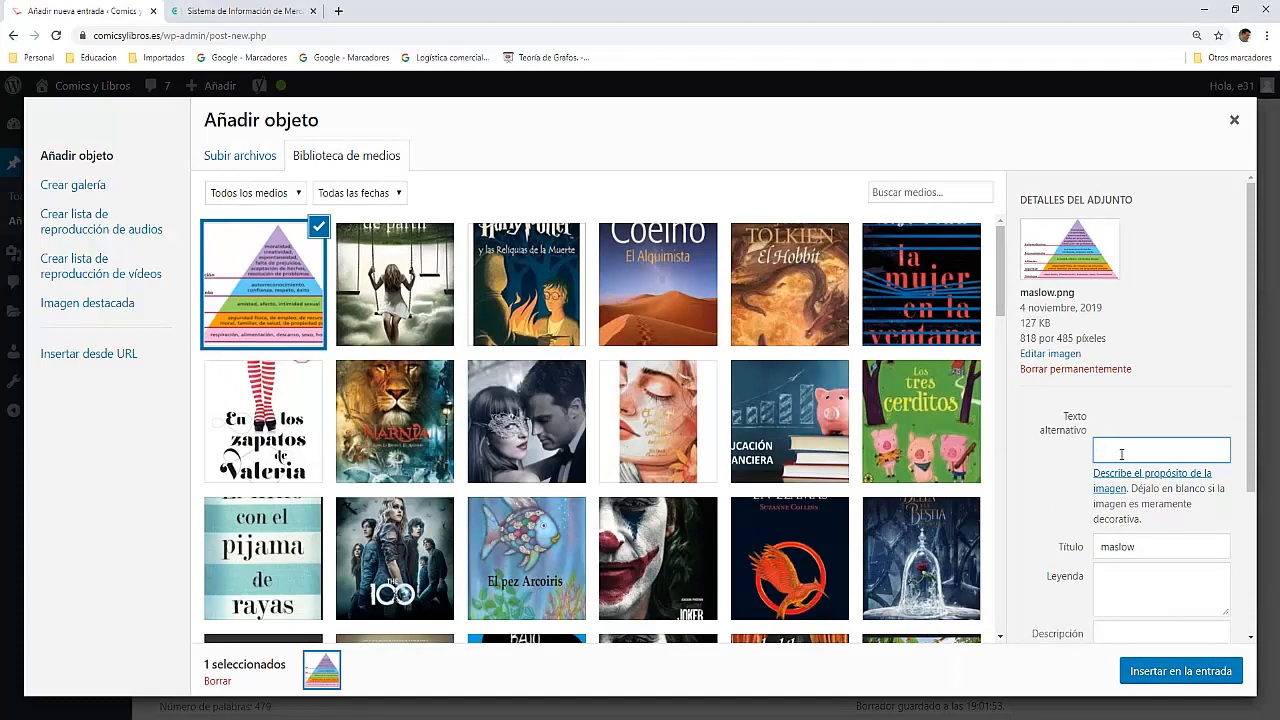
{"action": "type", "text": "Neuromarketing en ventas"}
{"action": "left_click", "coordinate": [1185, 675]}
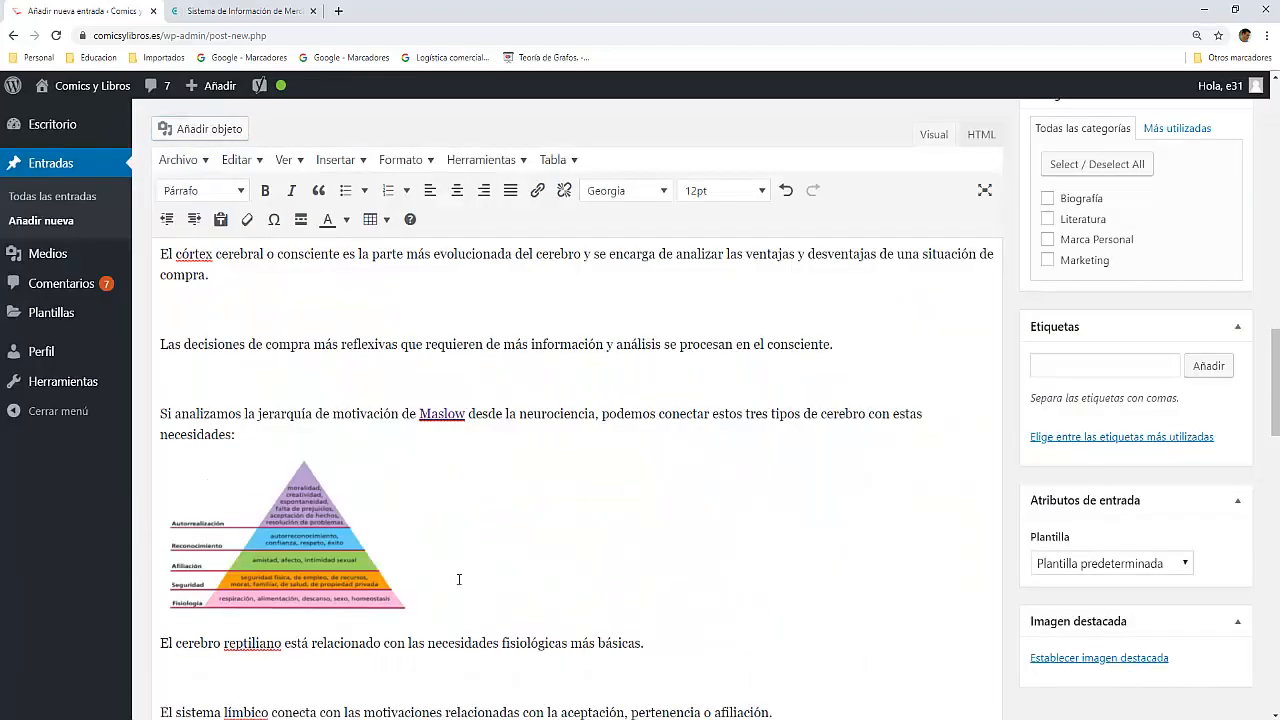
Step: Centre the Maslow pyramid image in the post and enlarge it to about one and a half times its size
{"action": "left_click", "coordinate": [347, 543]}
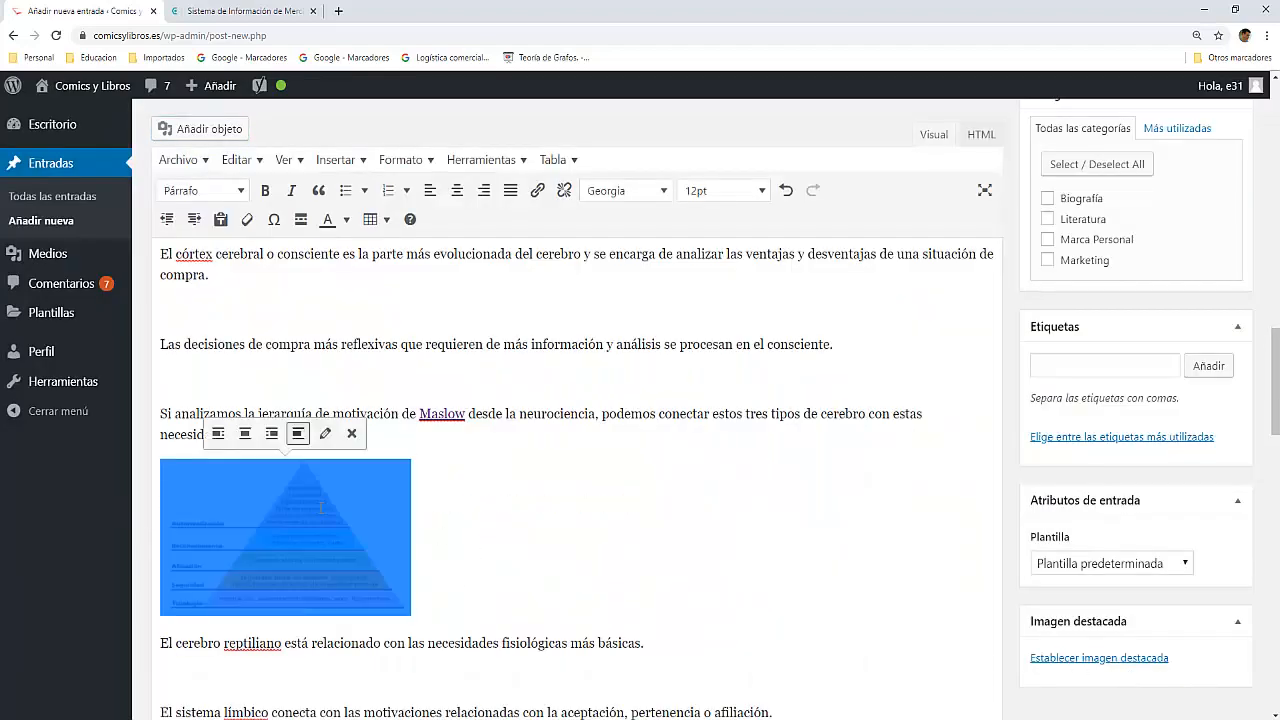
{"action": "left_click", "coordinate": [245, 433]}
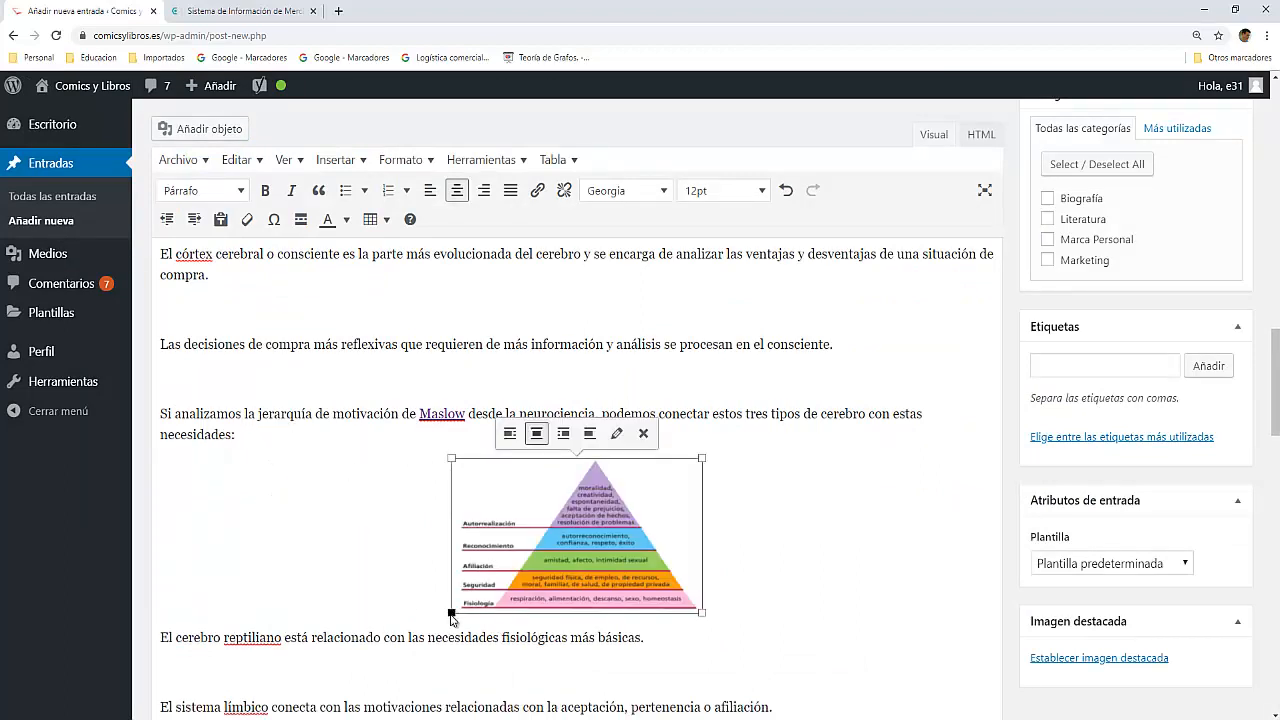
{"action": "left_click_drag", "start_coordinate": [452, 612], "coordinate": [401, 676]}
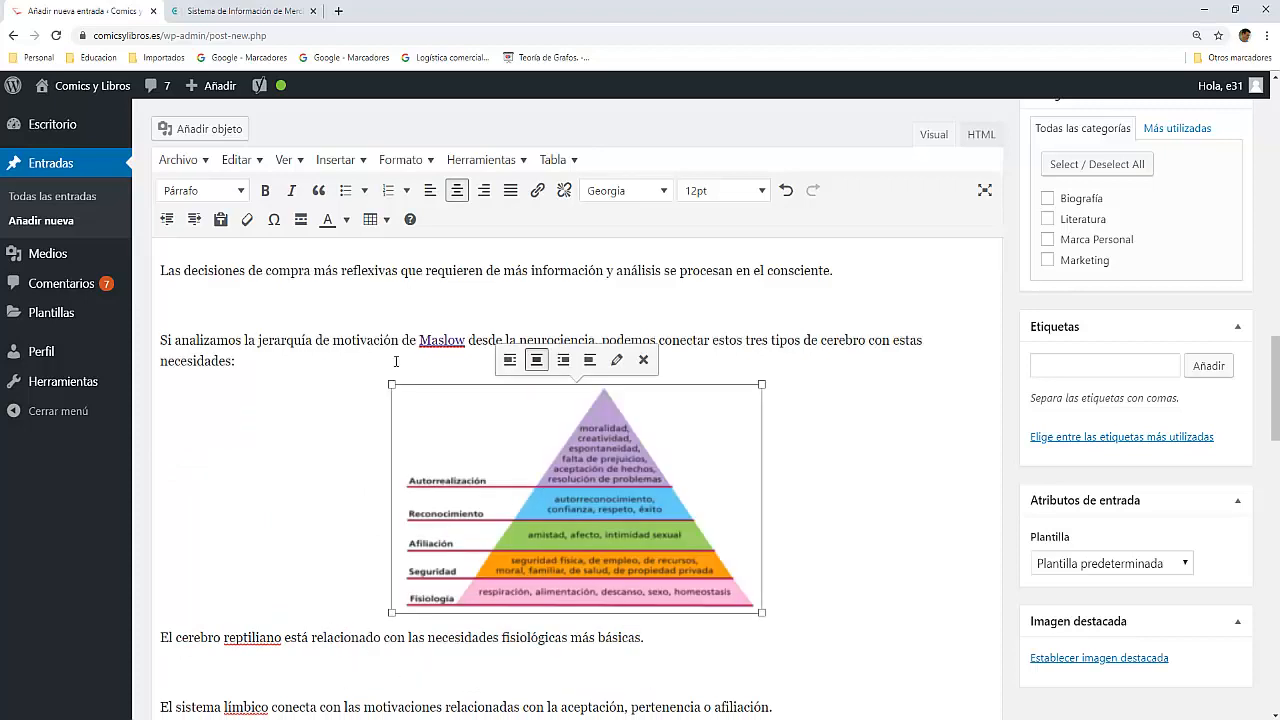
{"action": "left_click", "coordinate": [349, 409]}
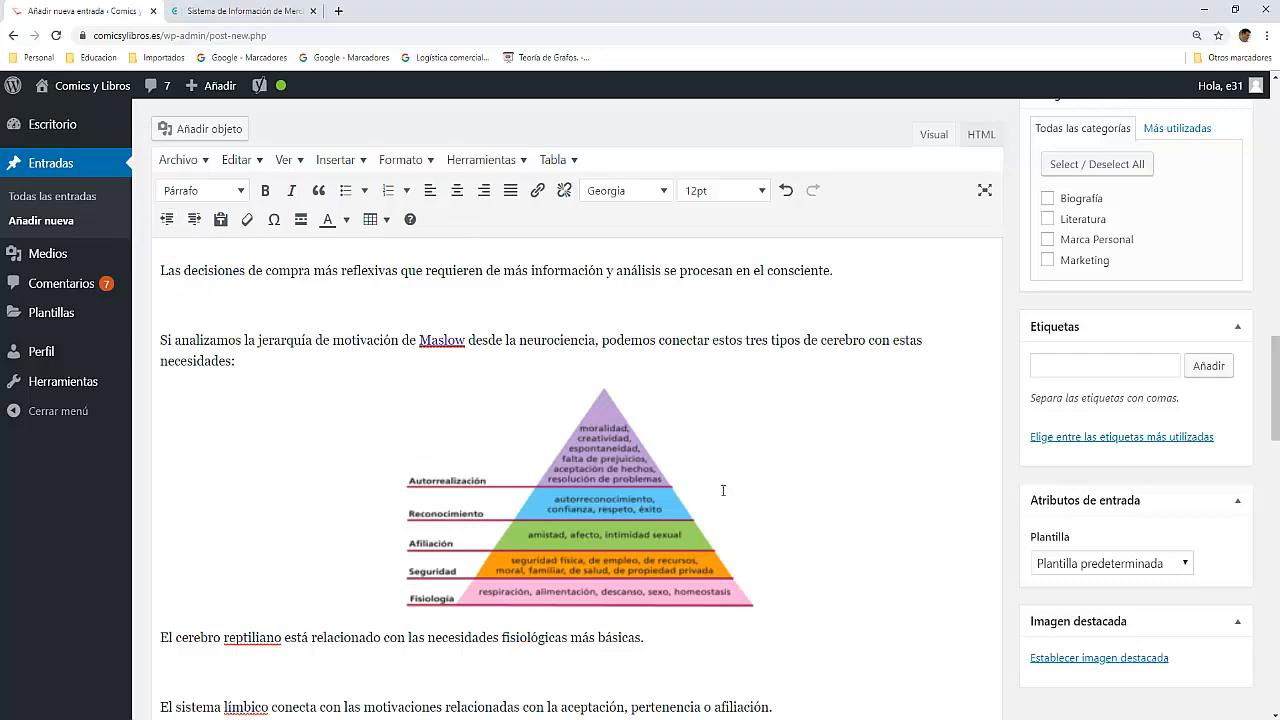
{"action": "scroll", "coordinate": [259, 486], "scroll_direction": "down", "scroll_amount": 5}
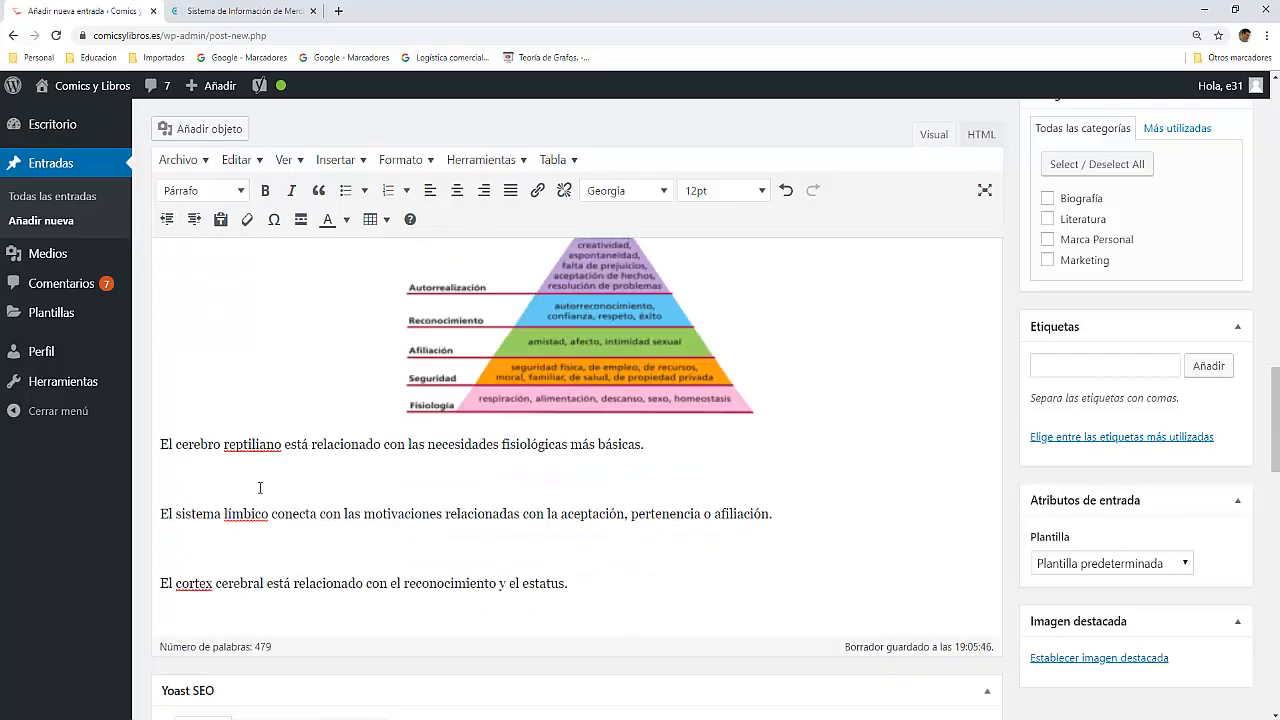
{"action": "scroll", "coordinate": [259, 493], "scroll_direction": "up", "scroll_amount": 4}
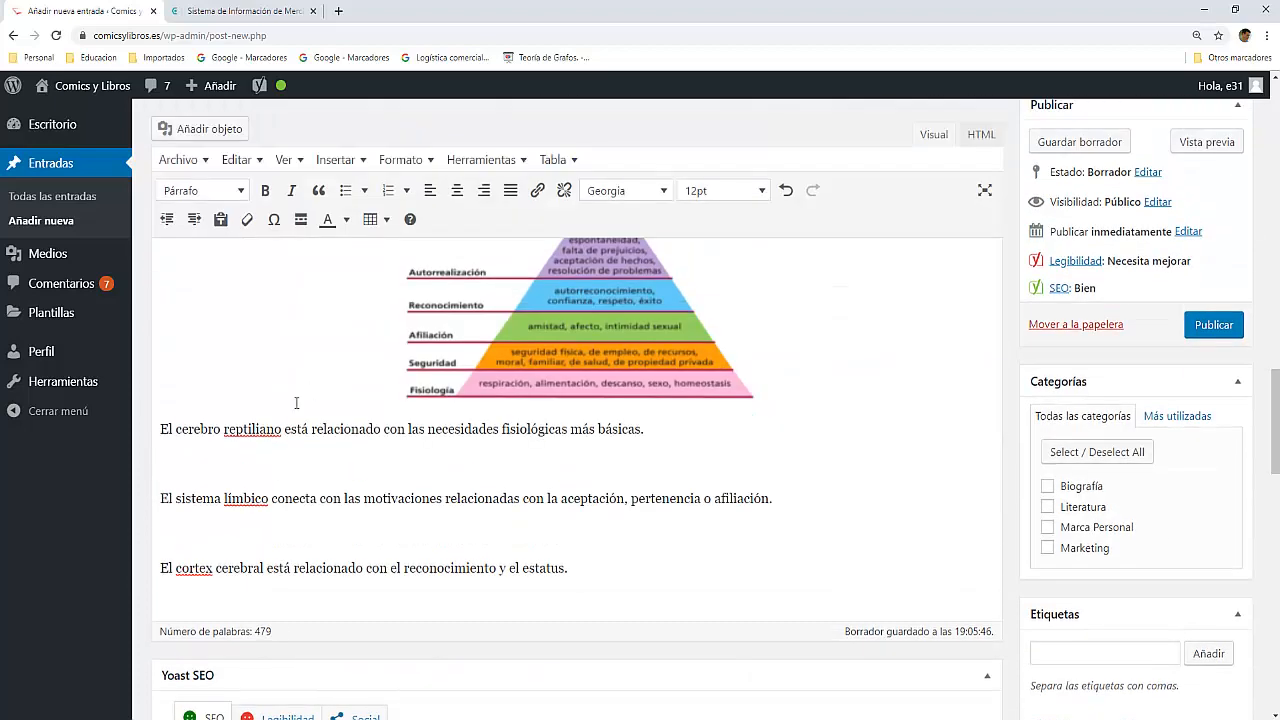
Step: Assign the post to the Marketing category
{"action": "scroll", "coordinate": [238, 331], "scroll_direction": "up", "scroll_amount": 3}
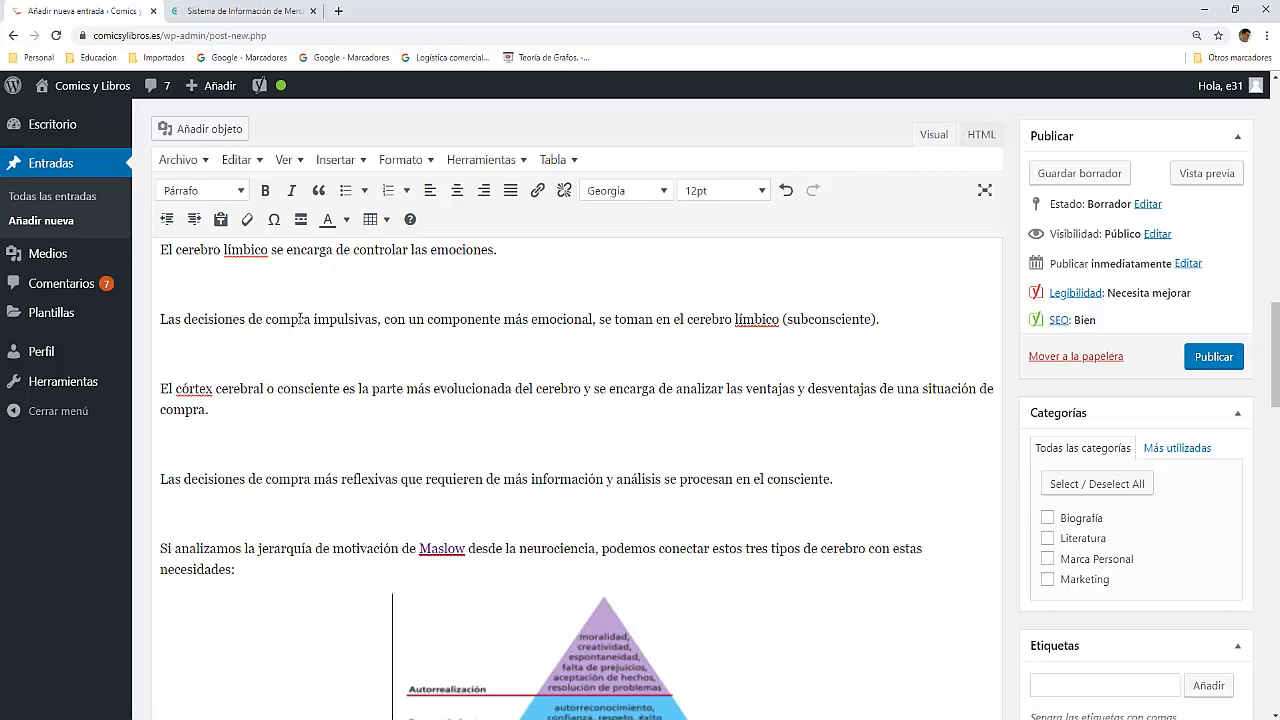
{"action": "scroll", "coordinate": [365, 372], "scroll_direction": "down", "scroll_amount": 4}
{"action": "scroll", "coordinate": [365, 382], "scroll_direction": "down", "scroll_amount": 3}
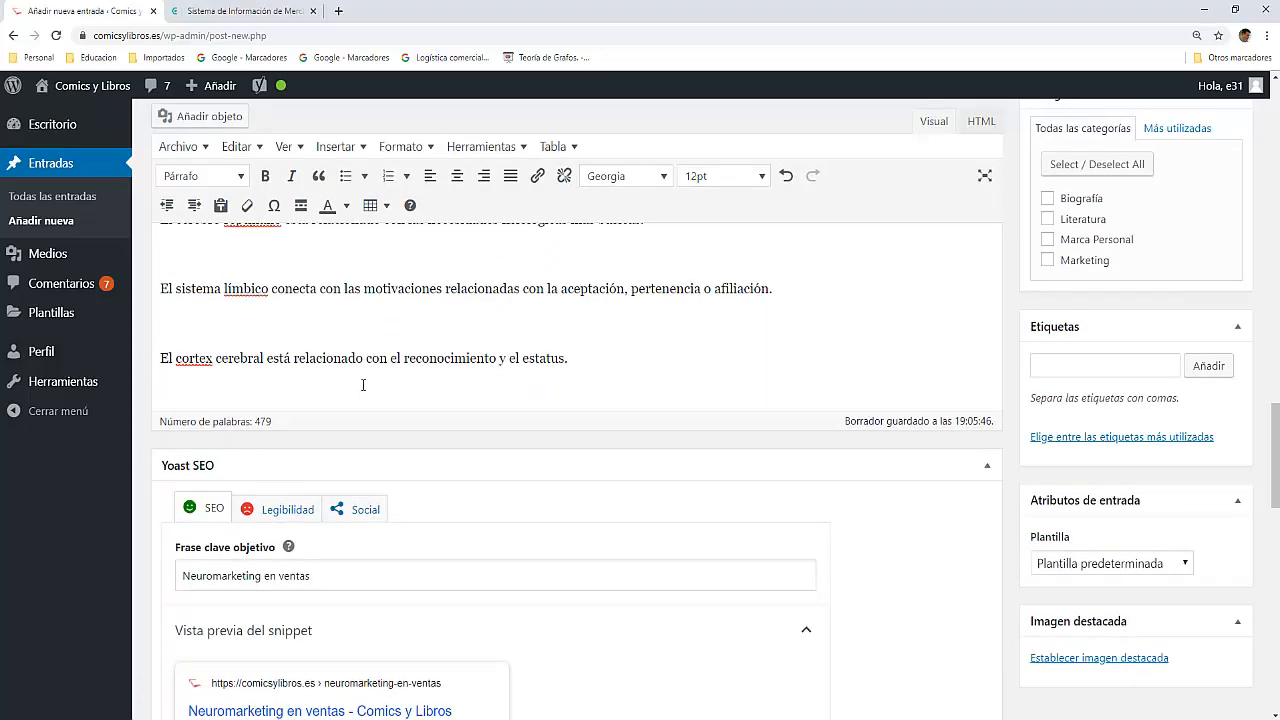
{"action": "scroll", "coordinate": [233, 457], "scroll_direction": "down", "scroll_amount": 2}
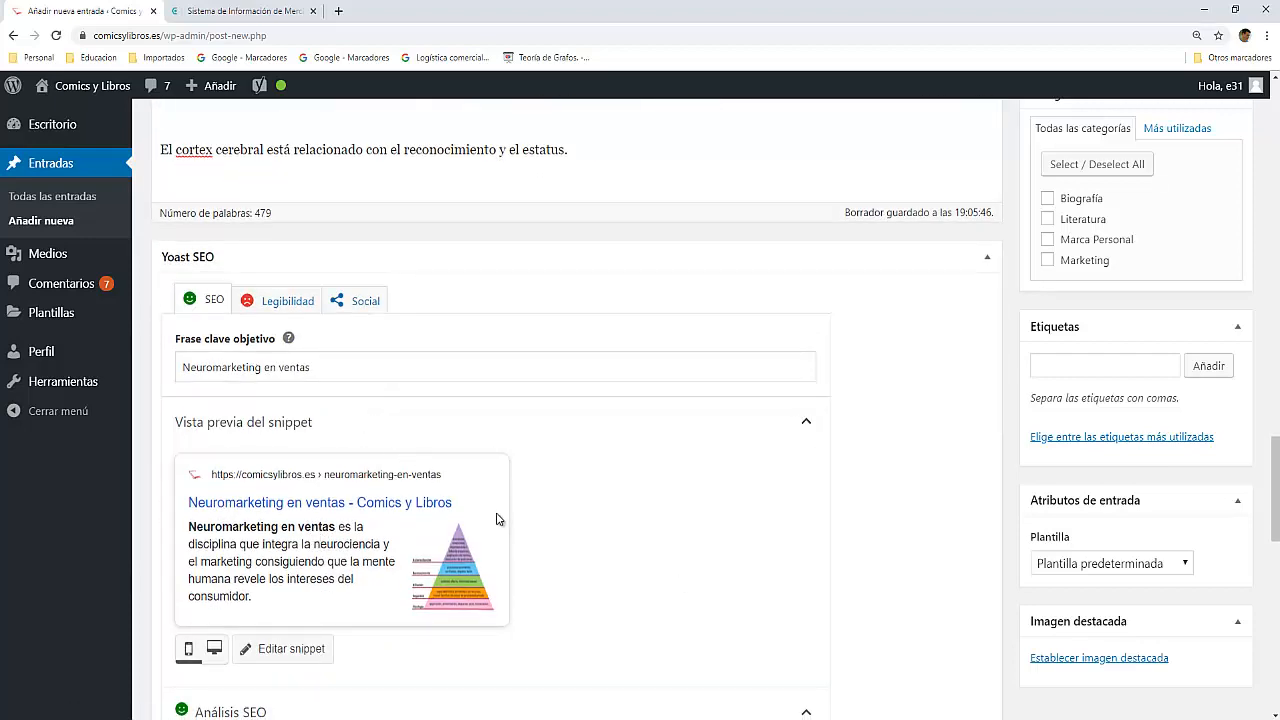
{"action": "scroll", "coordinate": [563, 528], "scroll_direction": "down", "scroll_amount": 3}
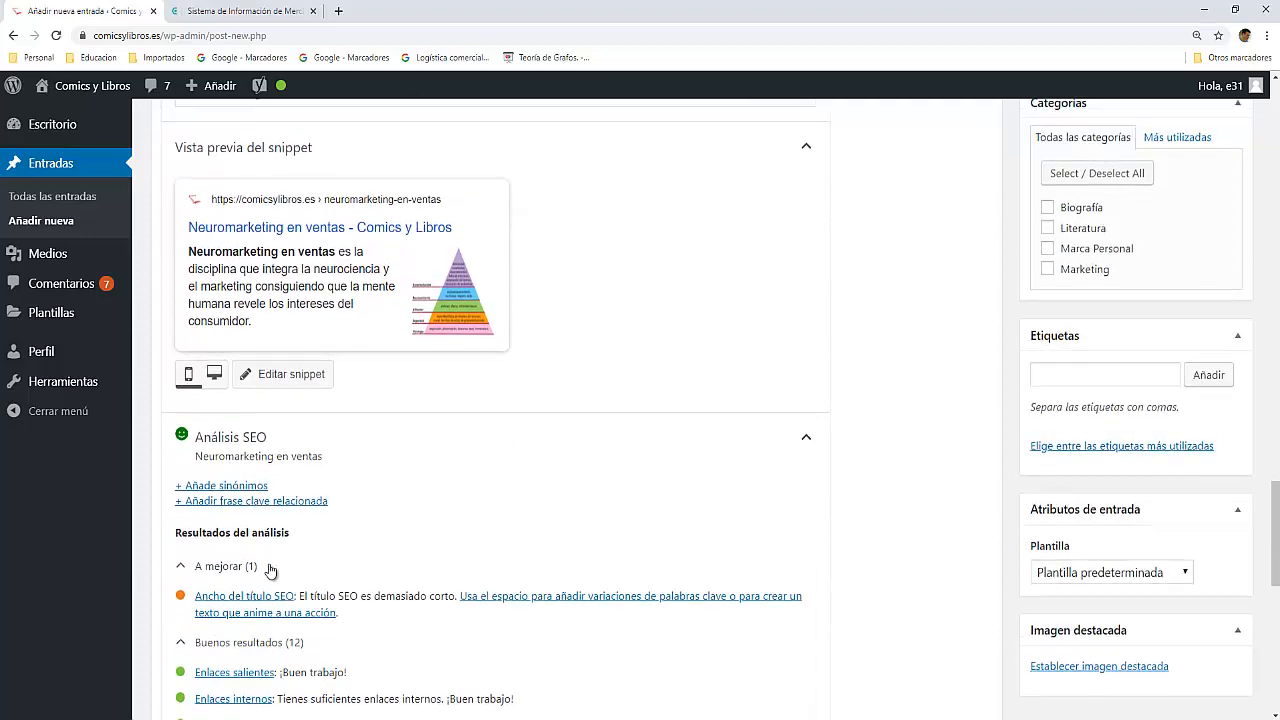
{"action": "scroll", "coordinate": [400, 530], "scroll_direction": "up", "scroll_amount": 2}
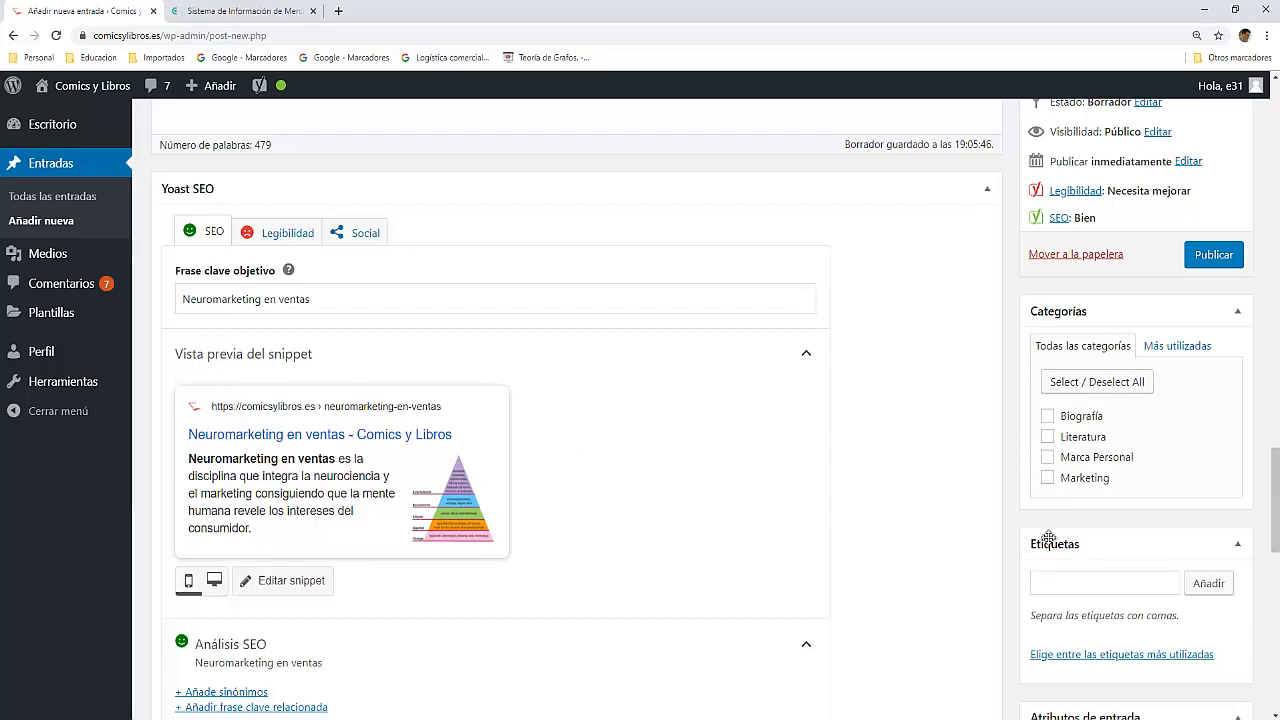
{"action": "key", "text": "space"}
Step: Extend the post title to "Neuromarketing en ventas - Nuevas estrategias"
{"action": "scroll", "coordinate": [640, 432], "scroll_direction": "down", "scroll_amount": 3}
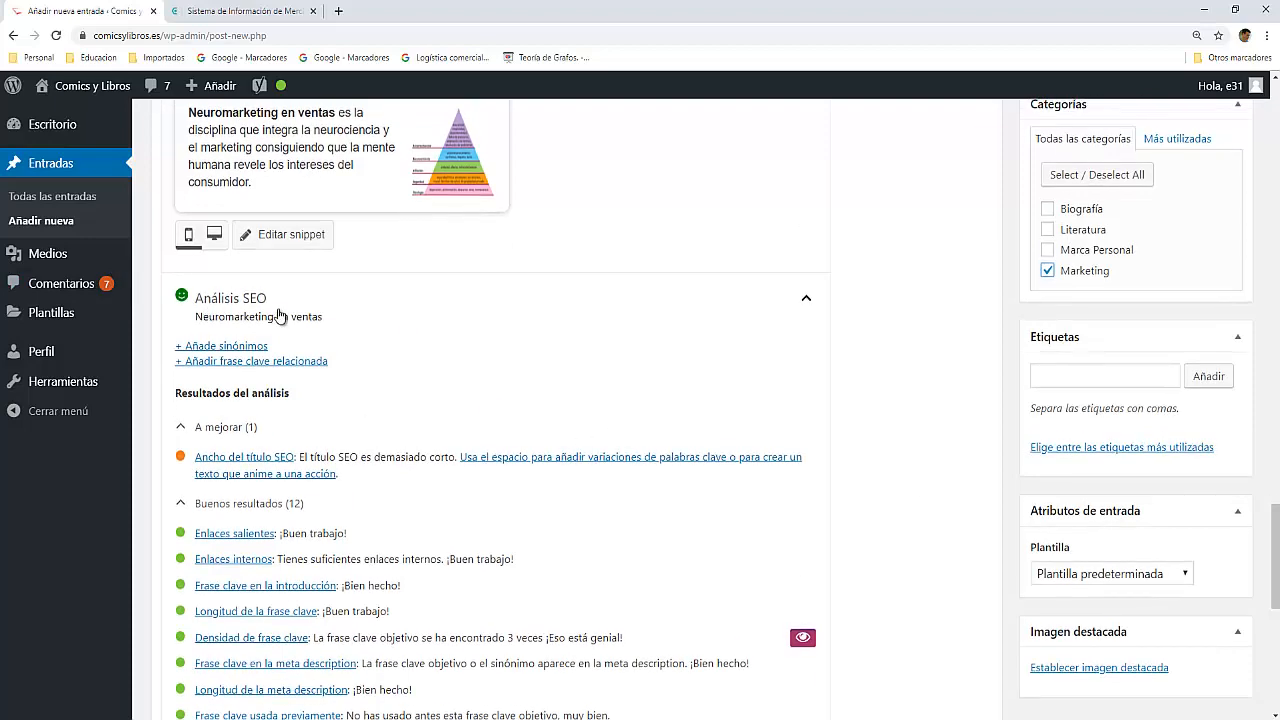
{"action": "scroll", "coordinate": [274, 317], "scroll_direction": "down", "scroll_amount": 2}
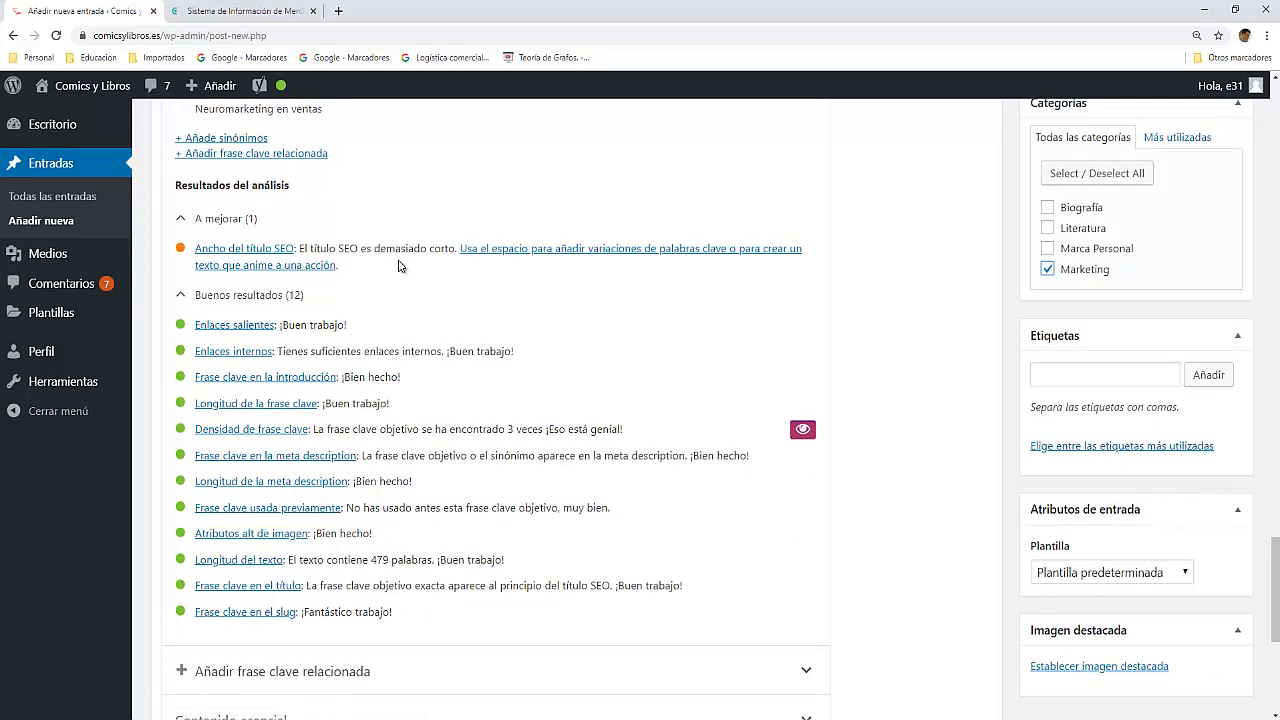
{"action": "scroll", "coordinate": [386, 313], "scroll_direction": "up", "scroll_amount": 3}
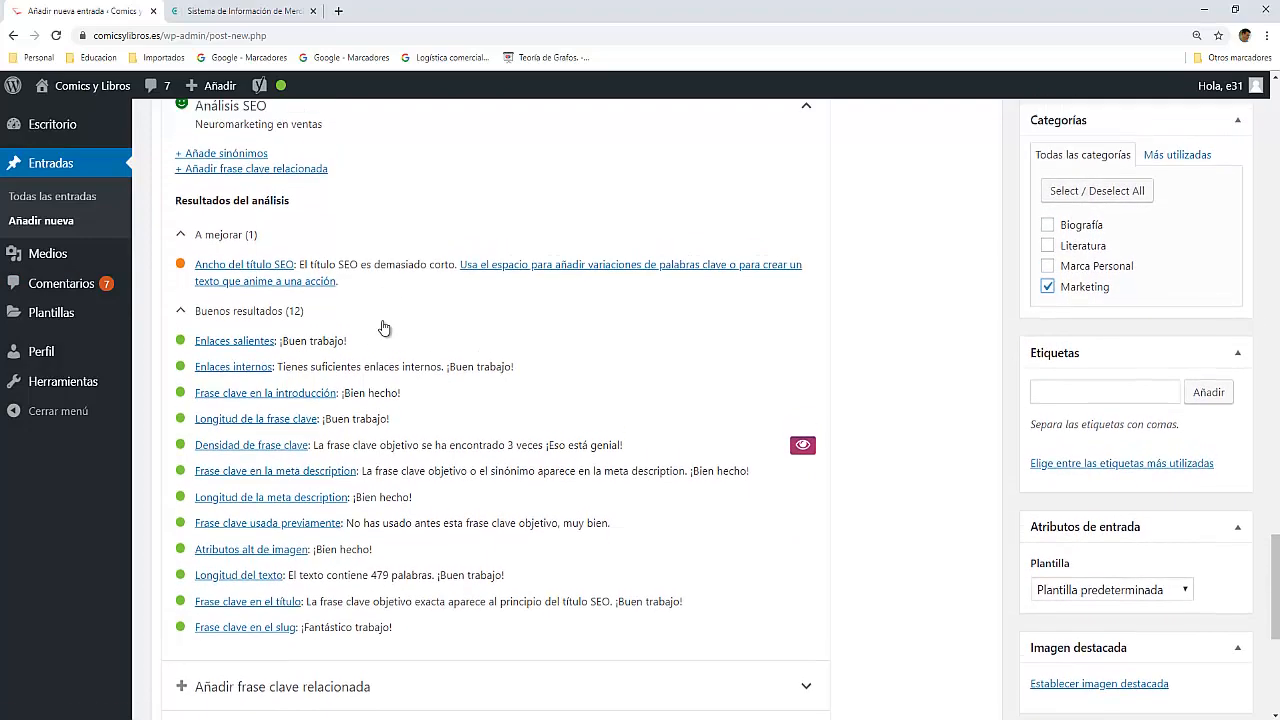
{"action": "scroll", "coordinate": [383, 327], "scroll_direction": "up", "scroll_amount": 1}
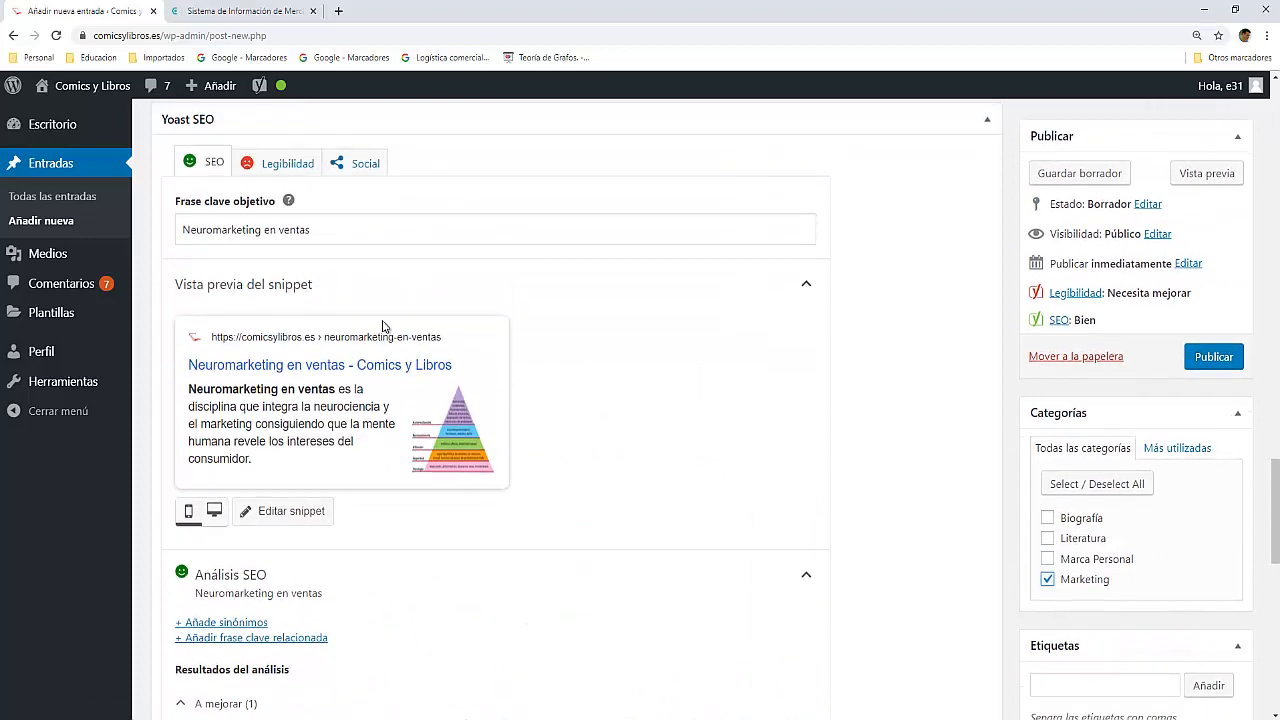
{"action": "left_click", "coordinate": [386, 231]}
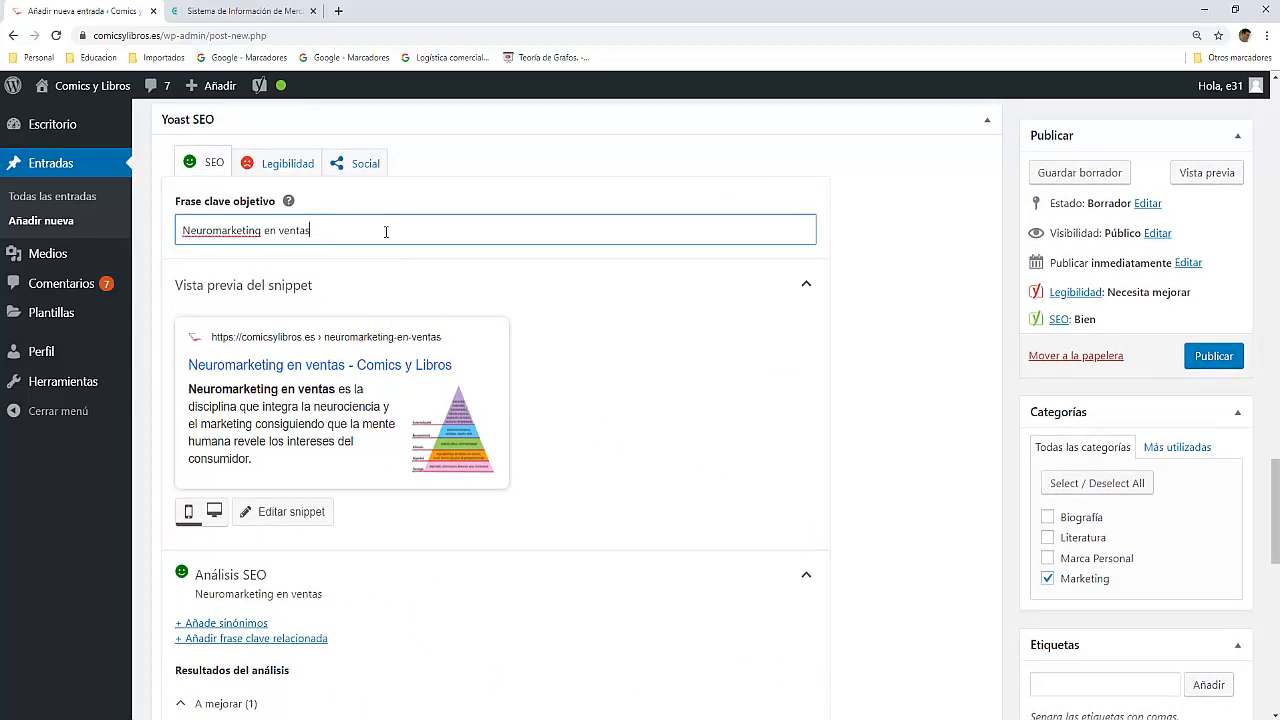
{"action": "scroll", "coordinate": [388, 240], "scroll_direction": "up", "scroll_amount": 3}
{"action": "scroll", "coordinate": [386, 240], "scroll_direction": "up", "scroll_amount": 15}
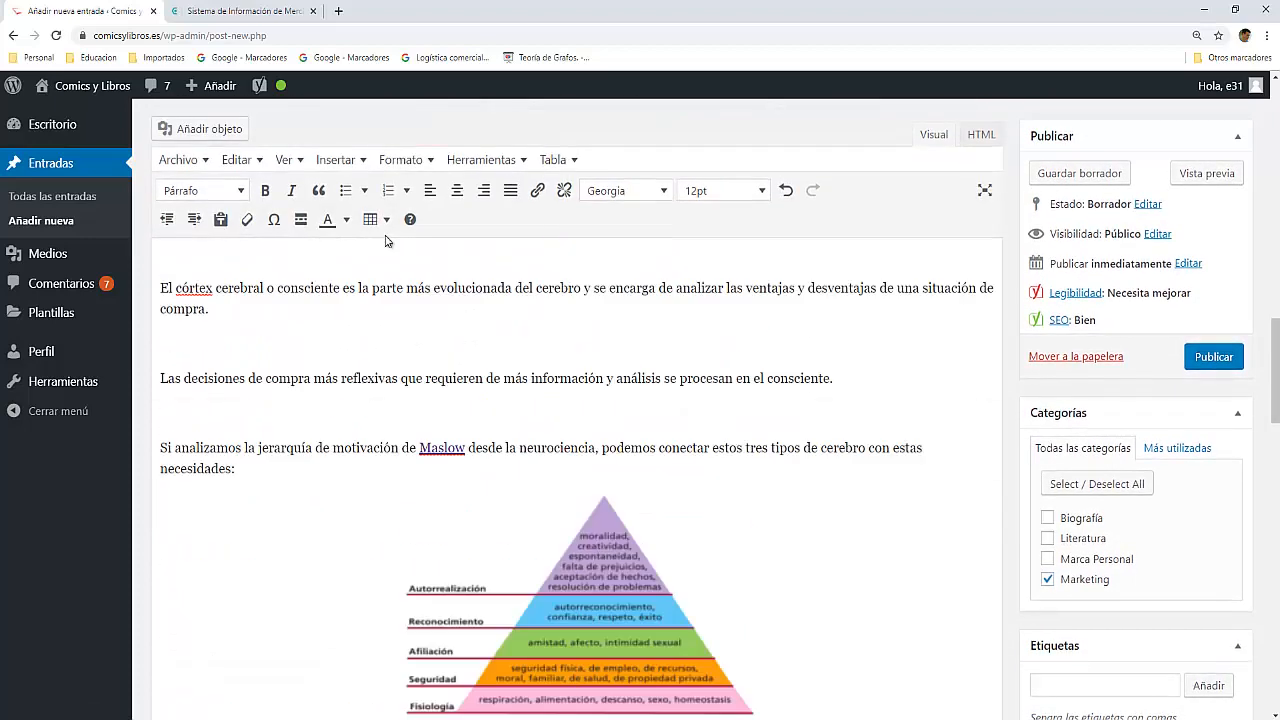
{"action": "scroll", "coordinate": [387, 242], "scroll_direction": "up", "scroll_amount": 1}
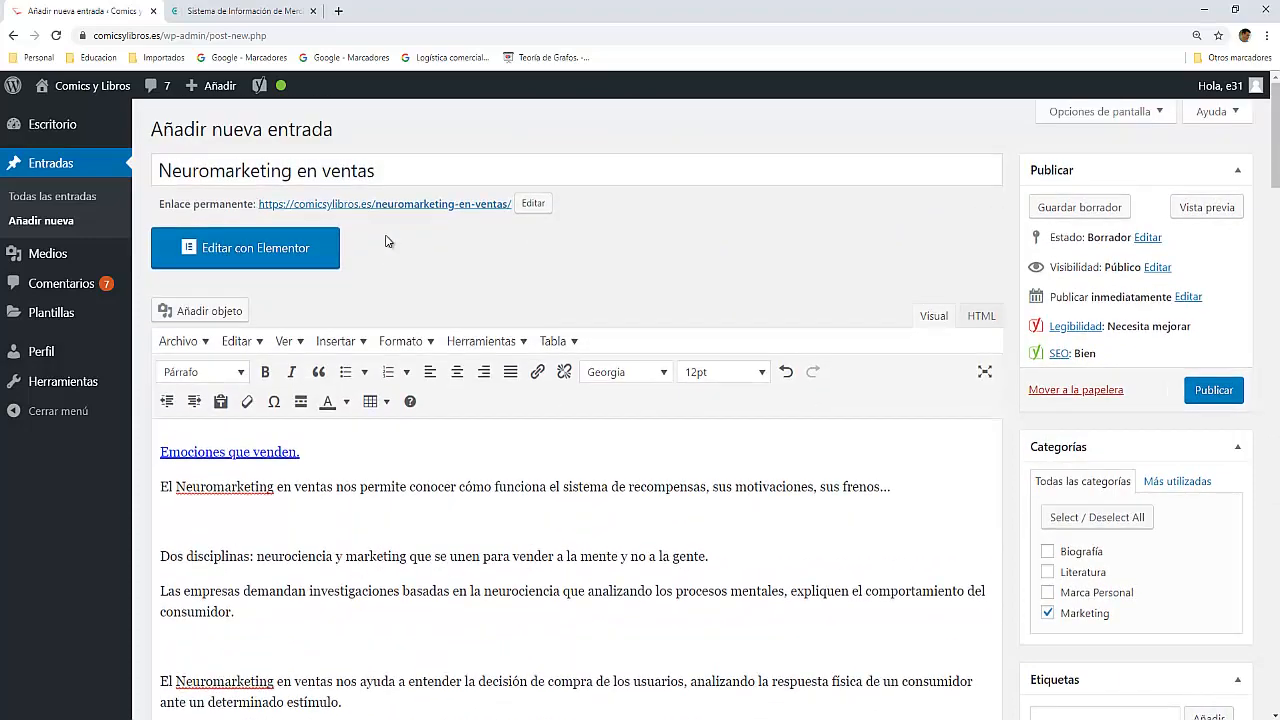
{"action": "left_click", "coordinate": [423, 171]}
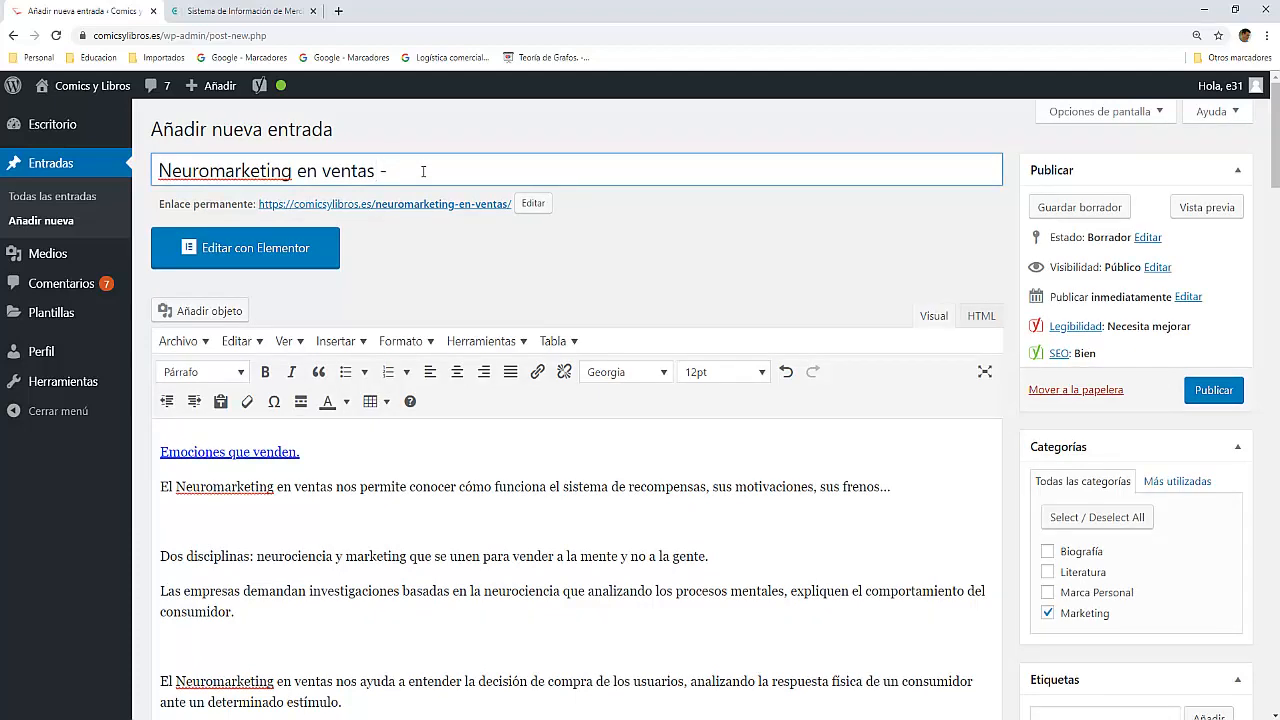
{"action": "type", "text": "- Nue"}
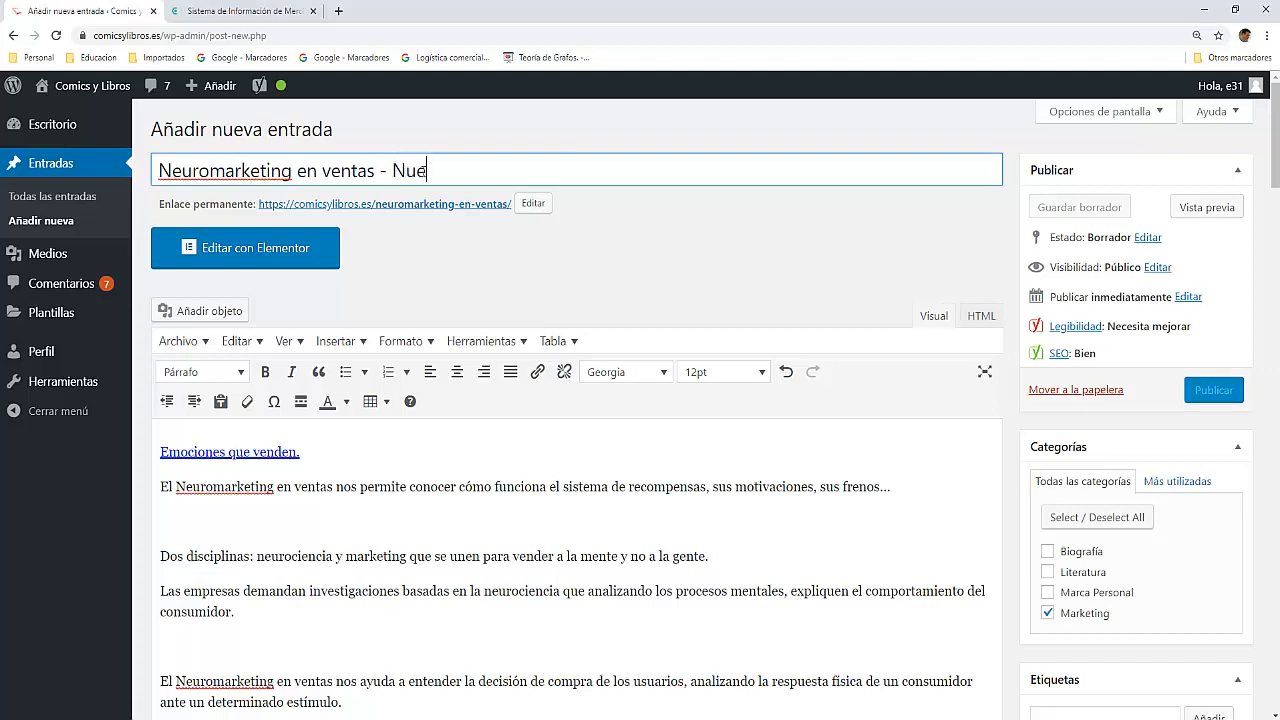
{"action": "type", "text": "vas estrategias"}
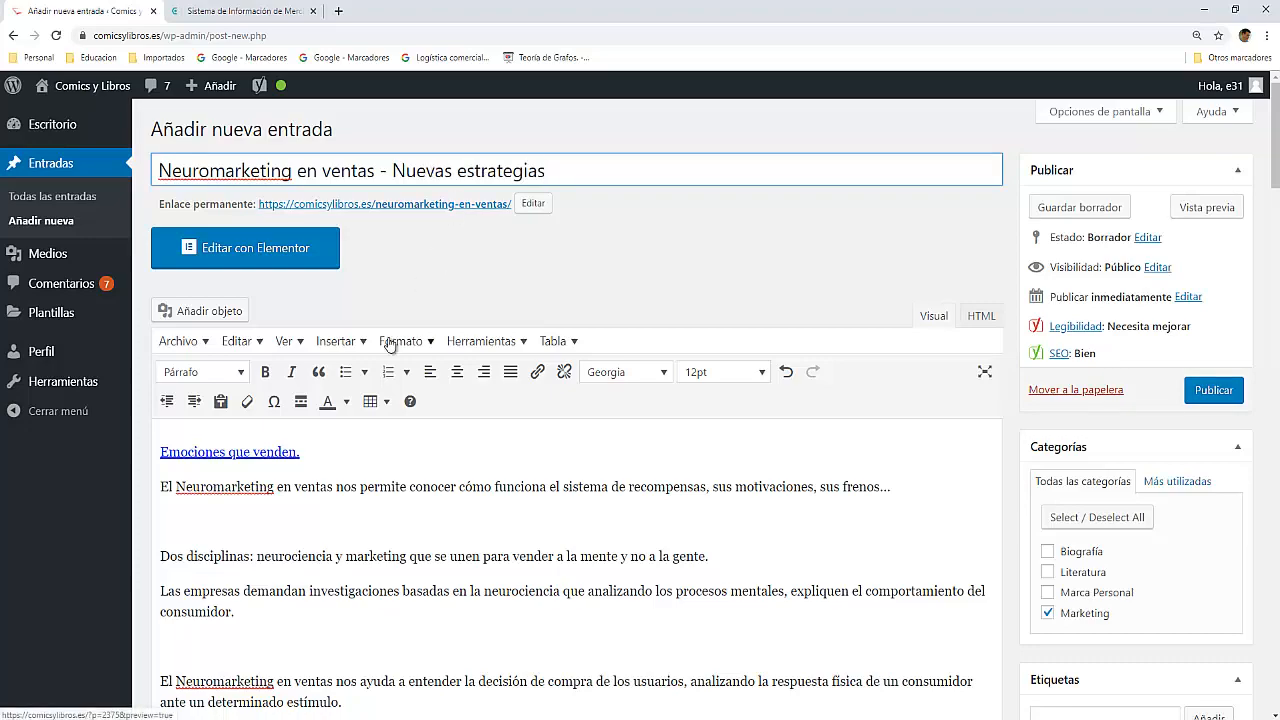
Step: Check the Yoast snippet preview and SEO analysis, and open the readability analysis of the post
{"action": "left_click", "coordinate": [324, 460]}
{"action": "scroll", "coordinate": [324, 460], "scroll_direction": "down", "scroll_amount": 15}
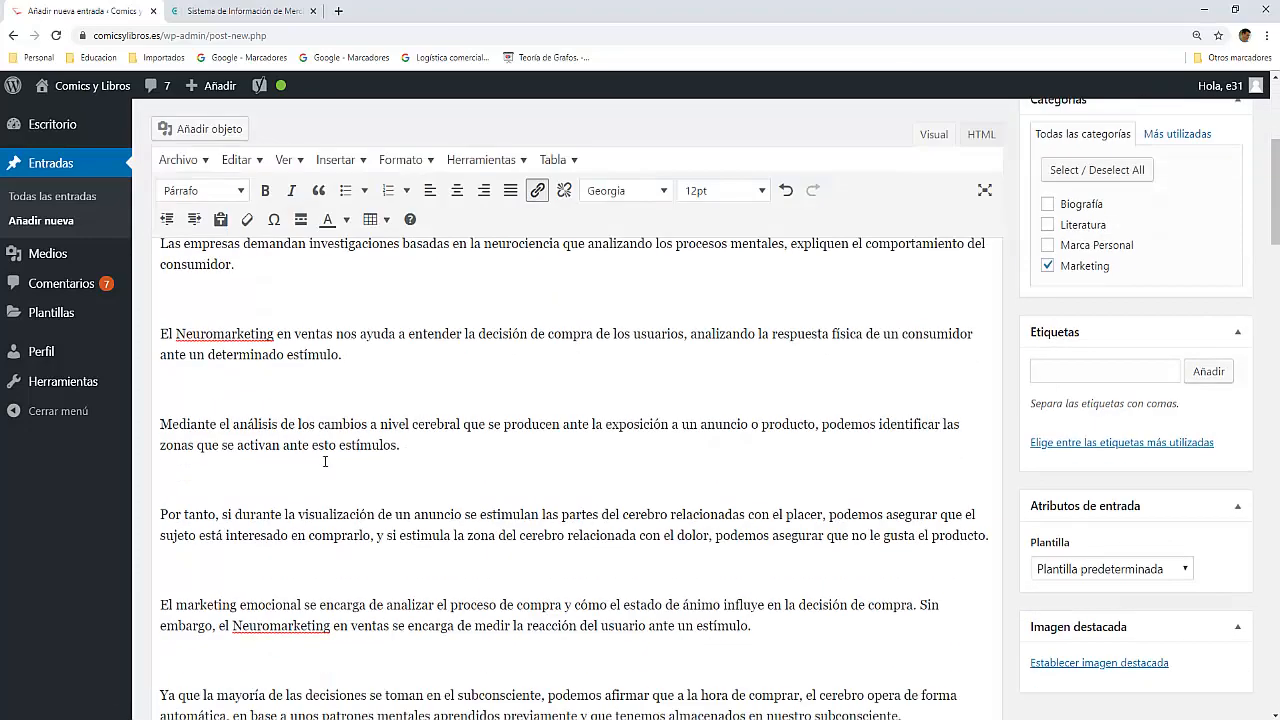
{"action": "scroll", "coordinate": [326, 459], "scroll_direction": "down", "scroll_amount": 4}
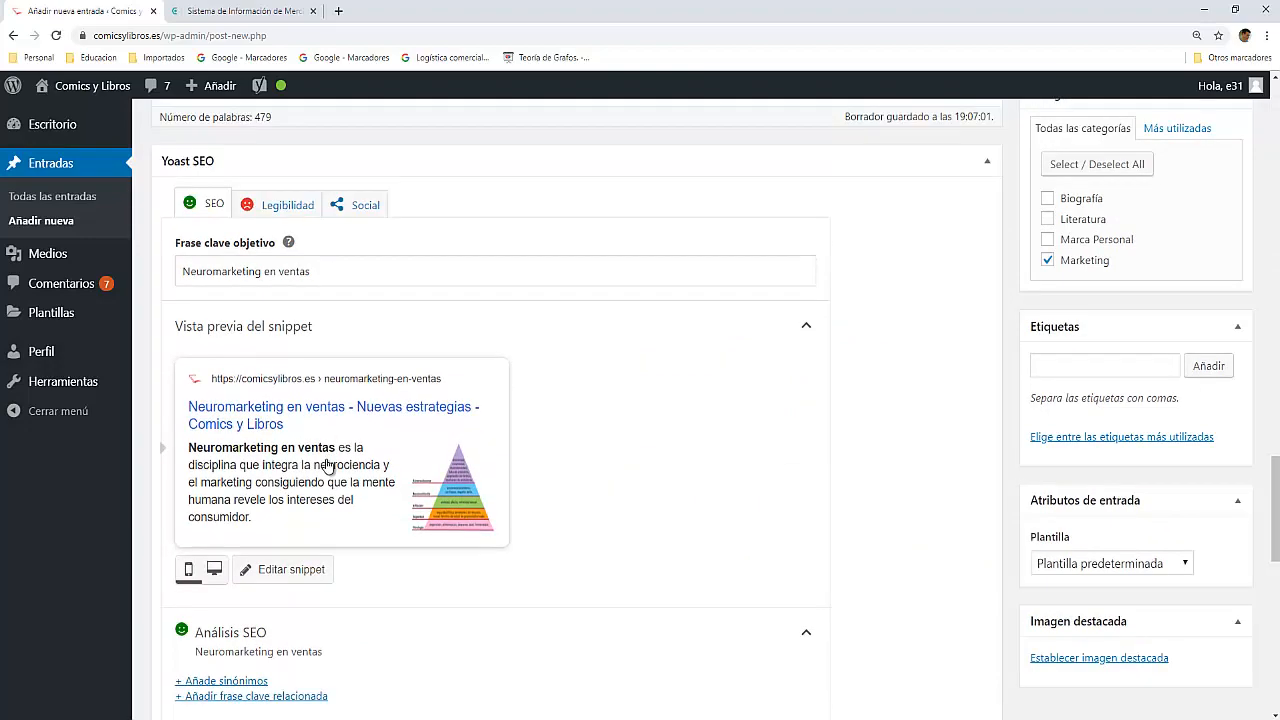
{"action": "scroll", "coordinate": [326, 464], "scroll_direction": "down", "scroll_amount": 3}
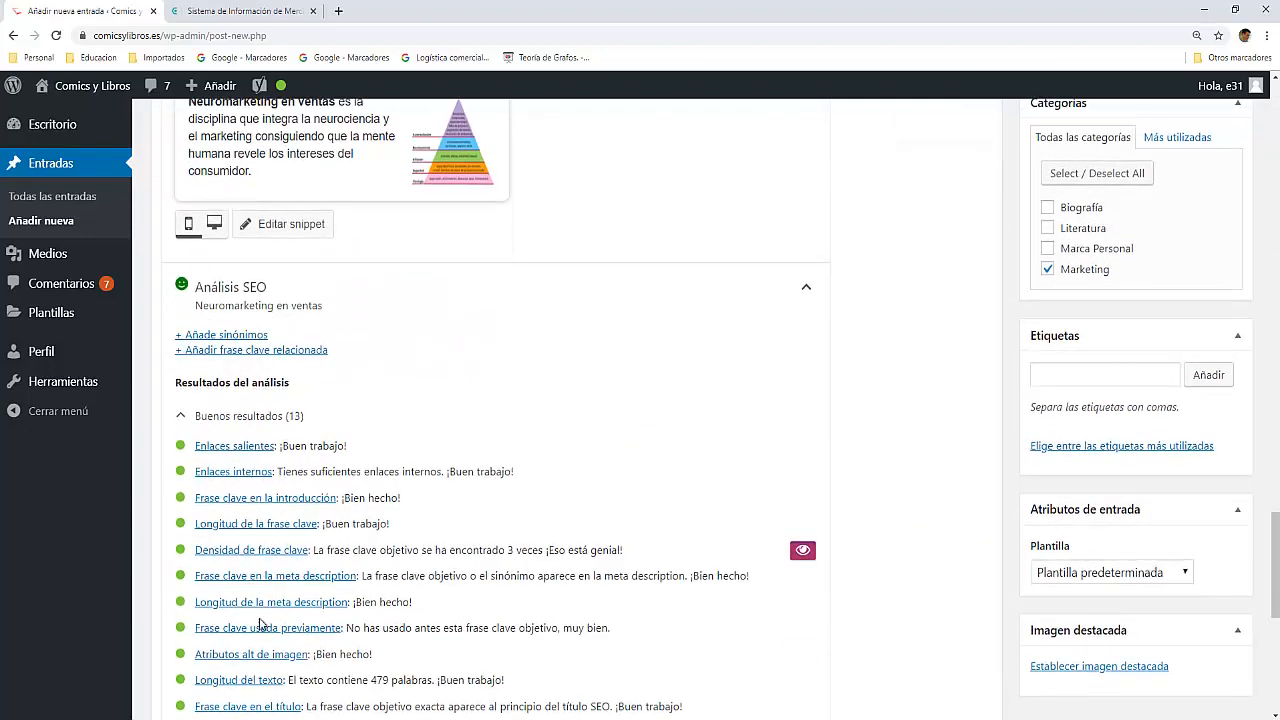
{"action": "scroll", "coordinate": [460, 490], "scroll_direction": "up", "scroll_amount": 3}
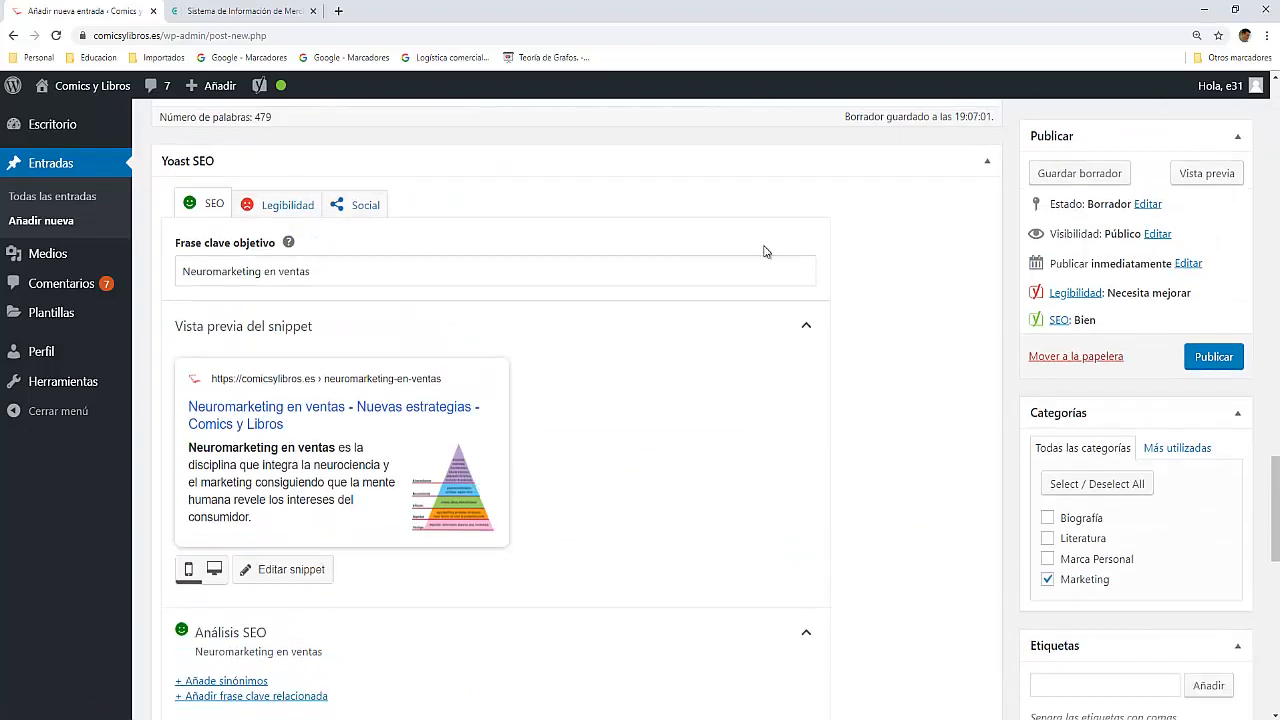
{"action": "left_click", "coordinate": [292, 212]}
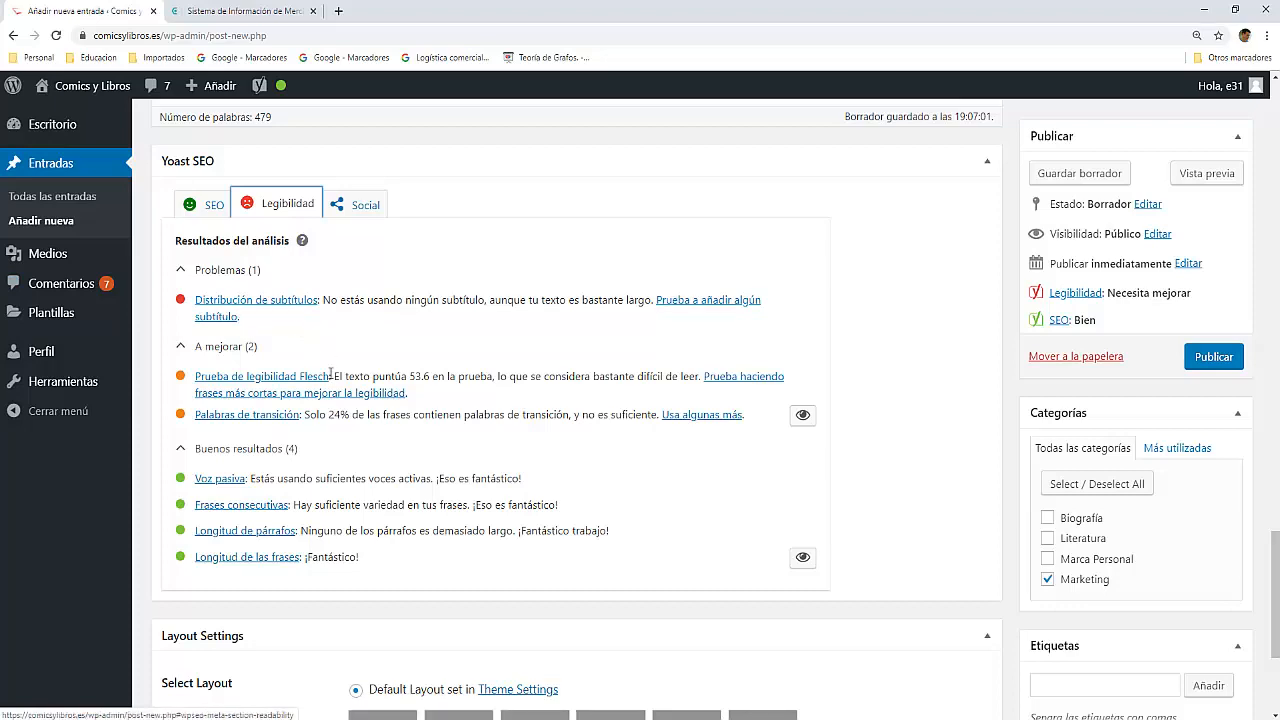
Step: Break the paragraph after "Dos disciplinas: neurociencia y marketing" so that this phrase stands on its own line
{"action": "scroll", "coordinate": [332, 380], "scroll_direction": "up", "scroll_amount": 15}
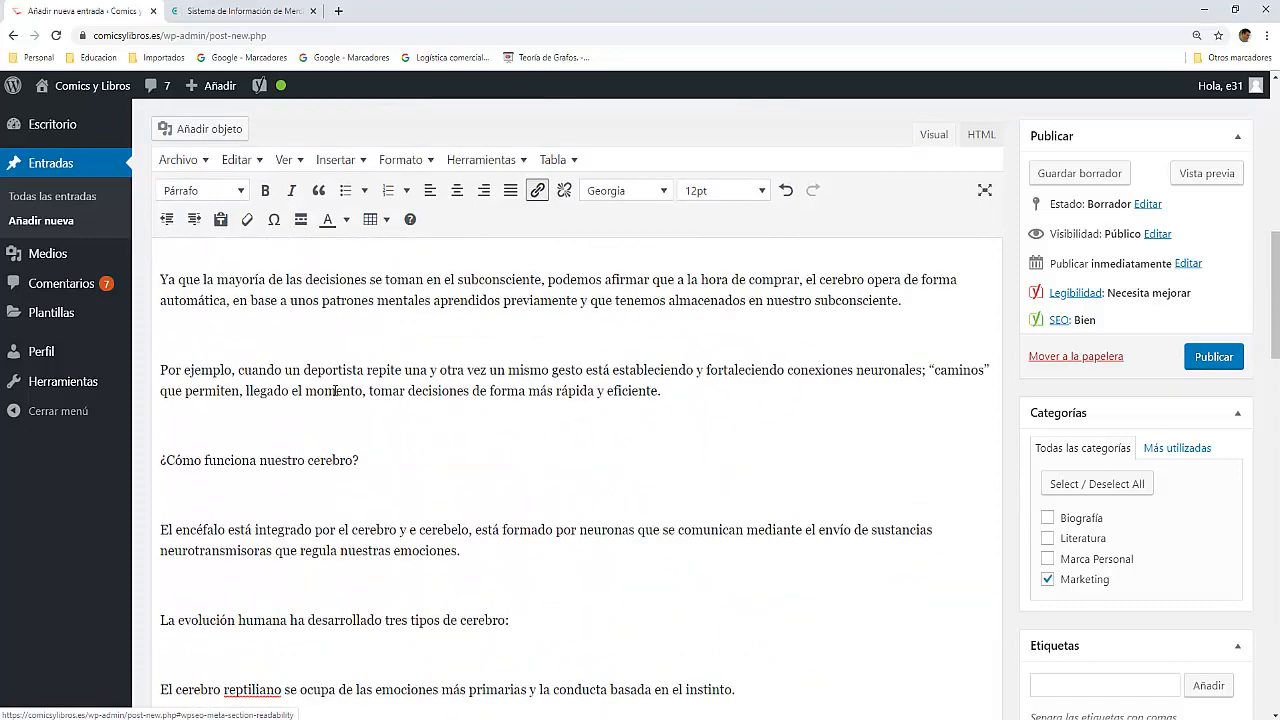
{"action": "scroll", "coordinate": [335, 391], "scroll_direction": "up", "scroll_amount": 10}
{"action": "scroll", "coordinate": [330, 395], "scroll_direction": "down", "scroll_amount": 2}
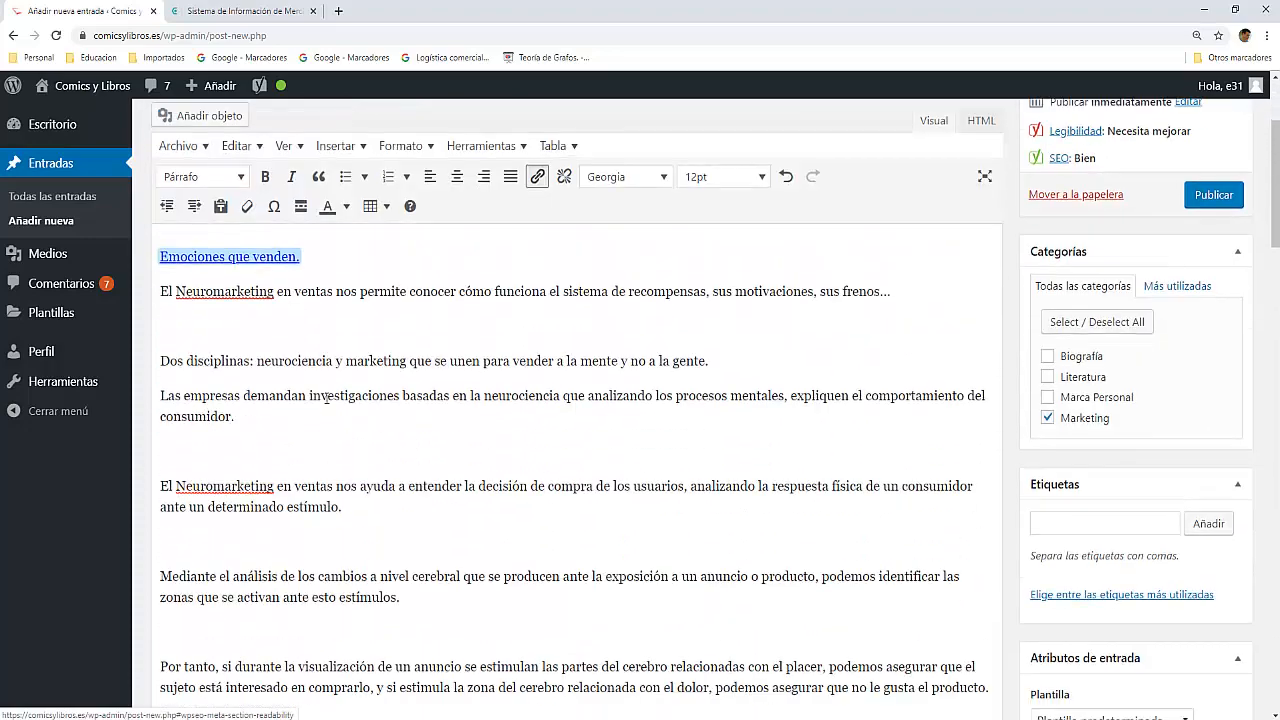
{"action": "scroll", "coordinate": [327, 398], "scroll_direction": "down", "scroll_amount": 1}
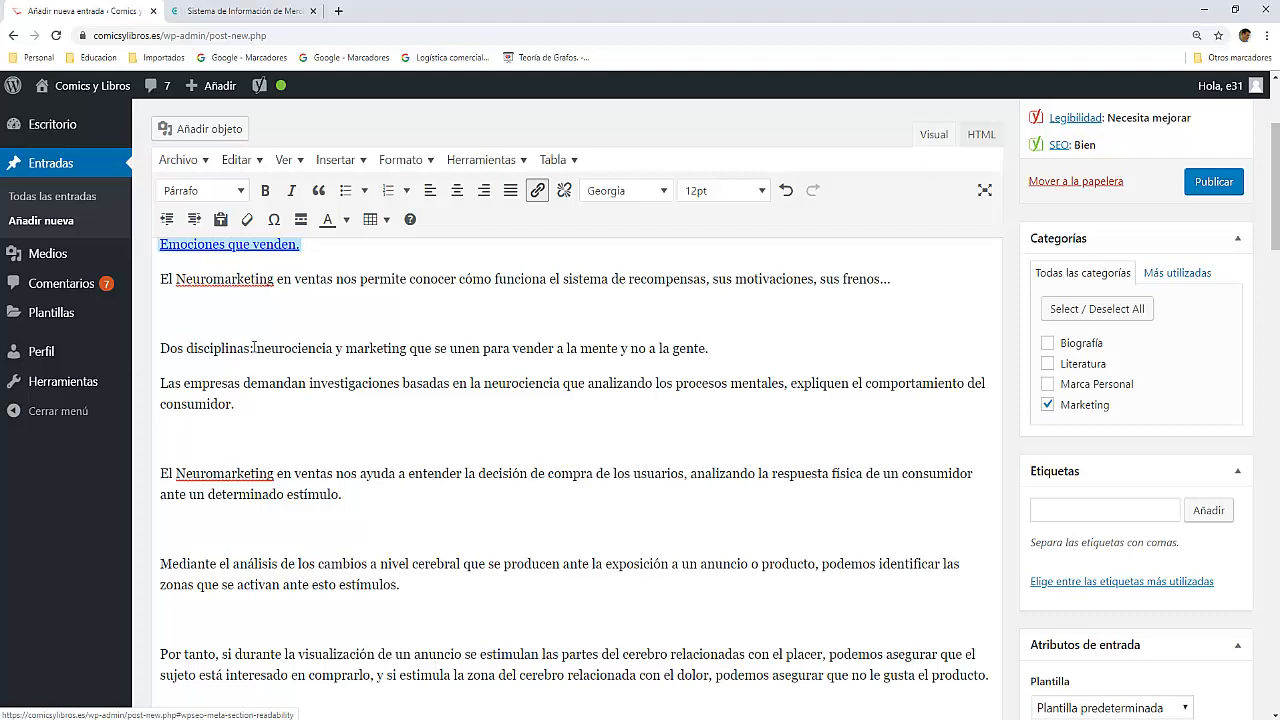
{"action": "left_click", "coordinate": [202, 331]}
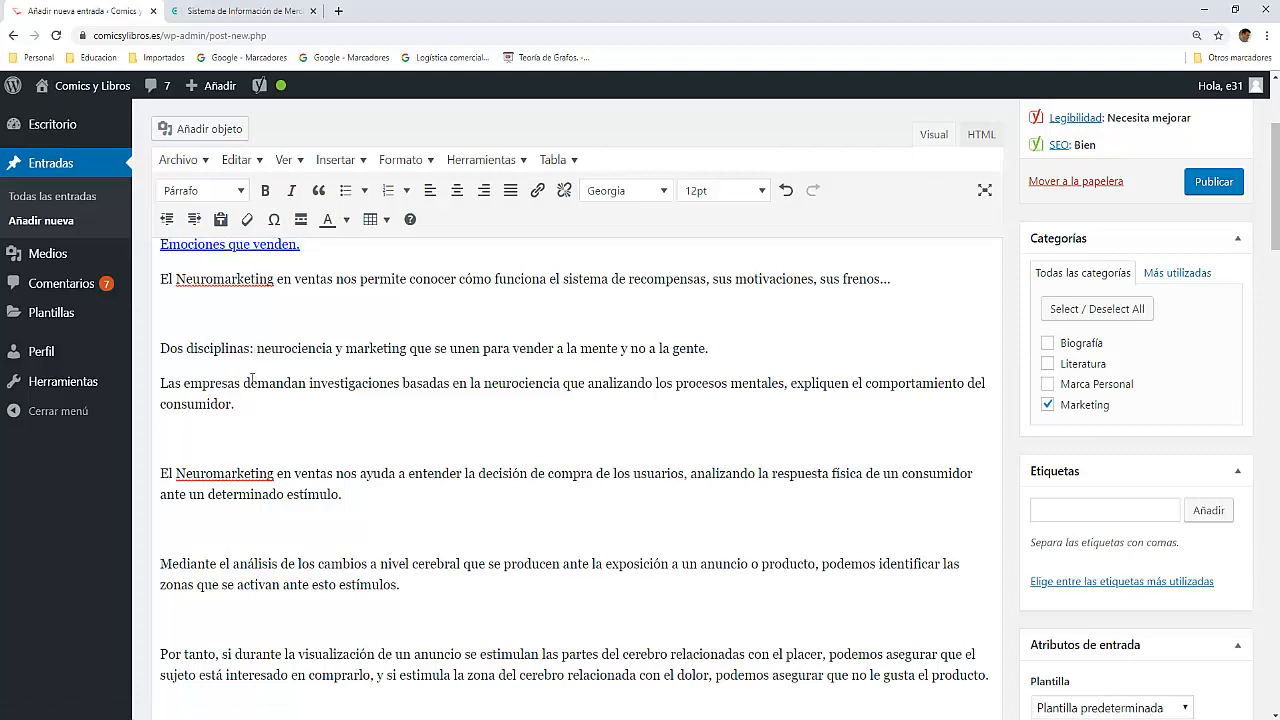
{"action": "key", "text": "Return"}
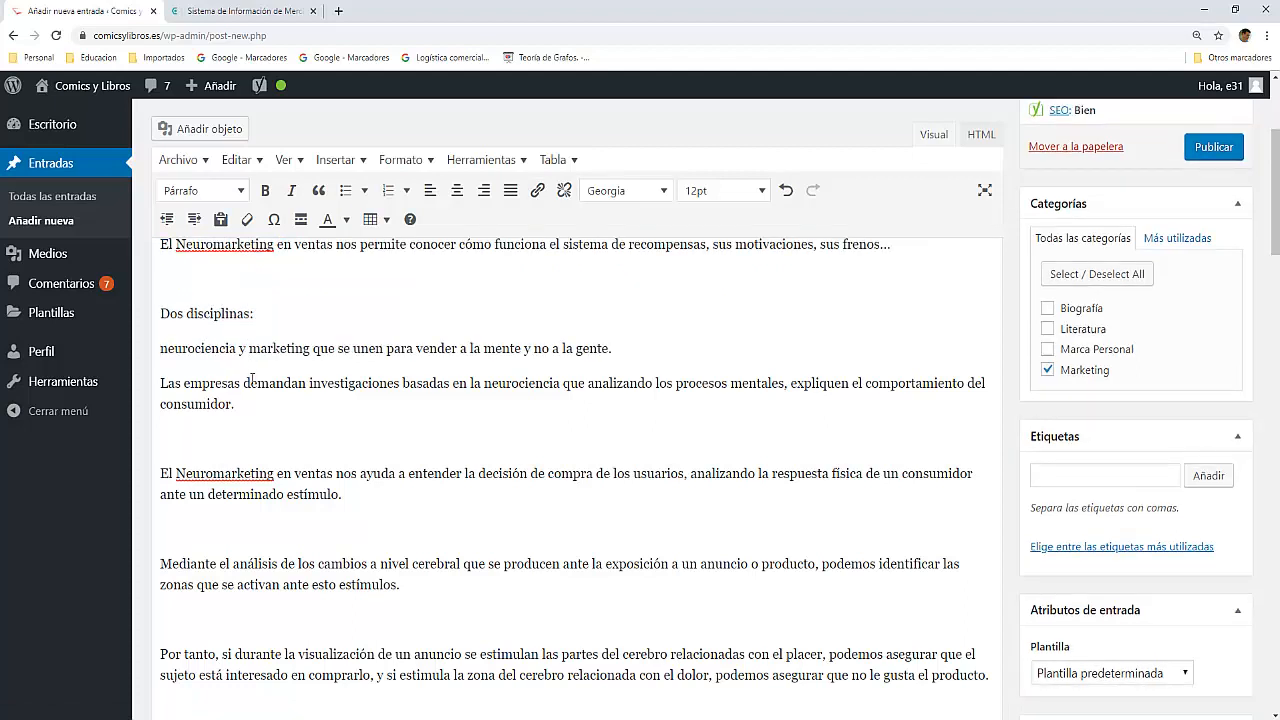
{"action": "key", "text": "BackSpace"}
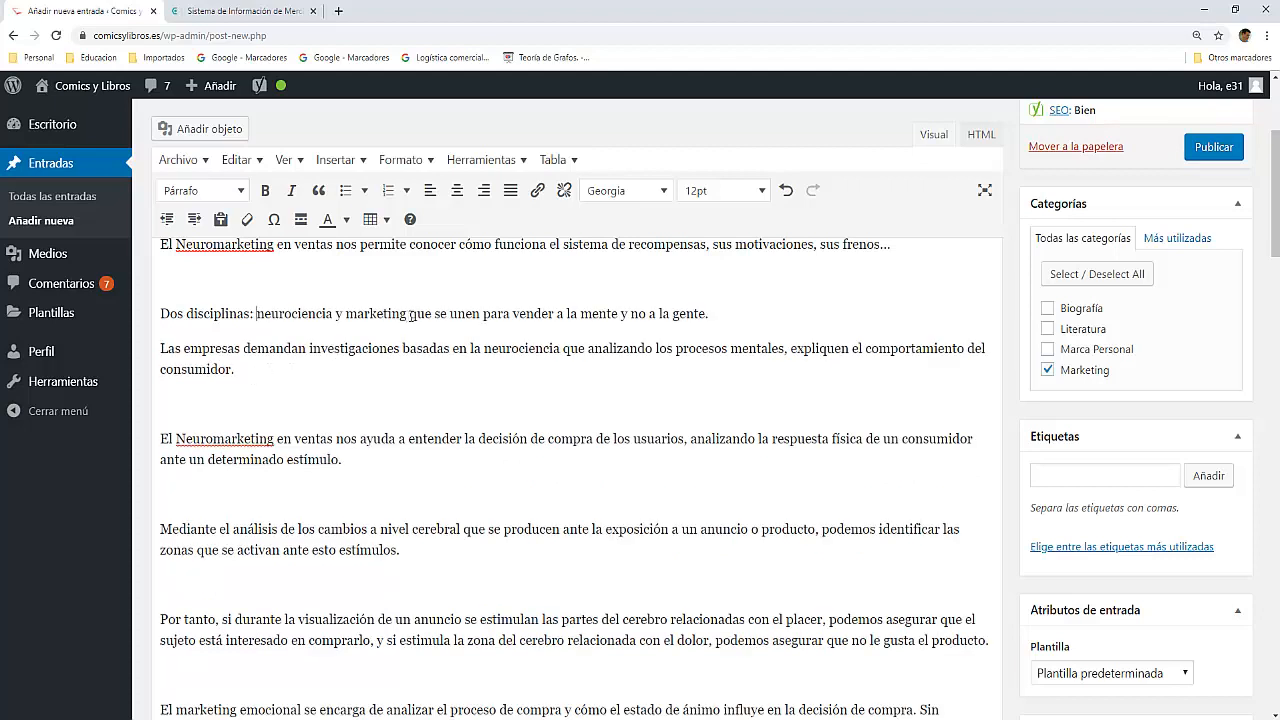
{"action": "key", "text": "Return"}
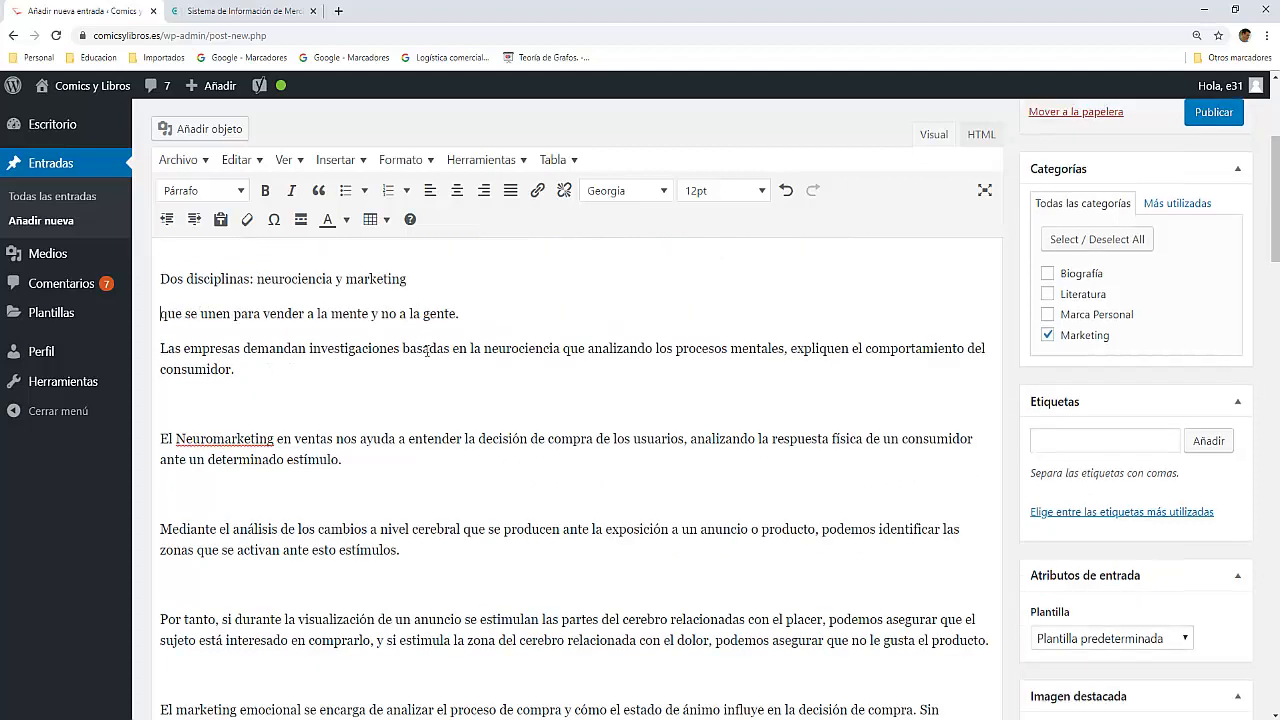
Step: Remove "que se" from the split-off sentence so that it reads "Unen para vender a la mente y no a la gente."
{"action": "key", "text": "Delete"}
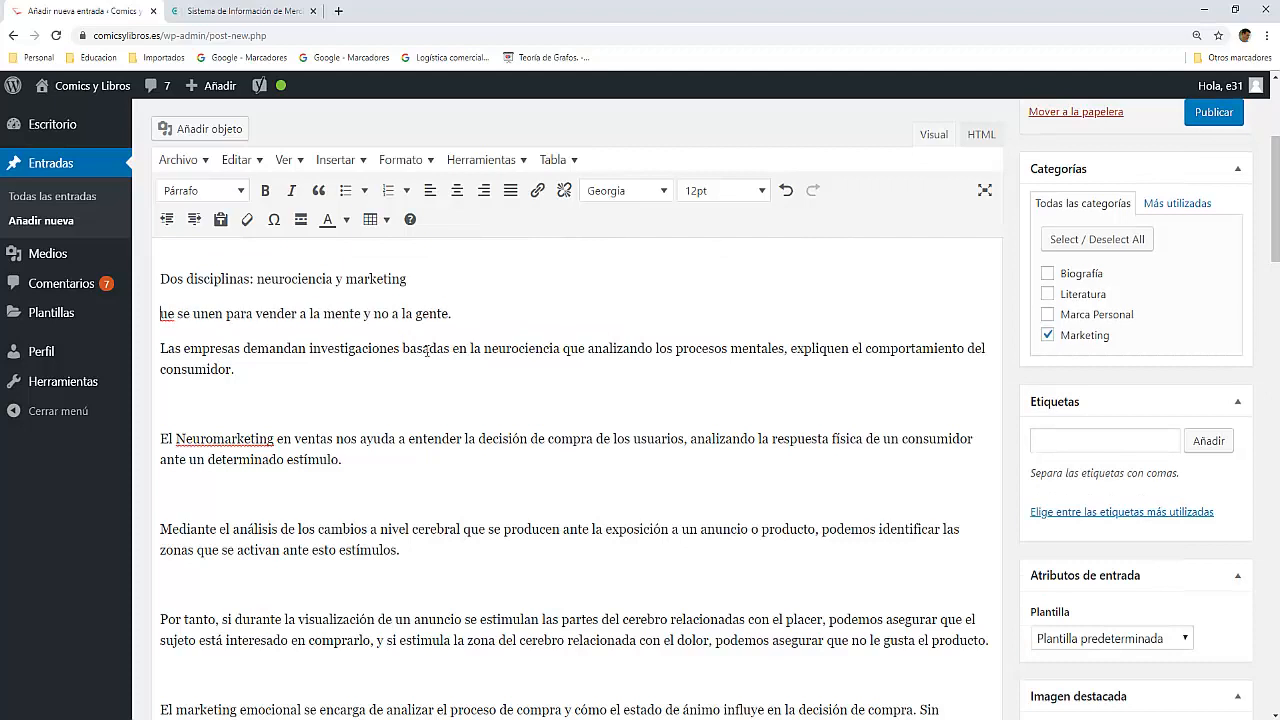
{"action": "type", "text": "Q"}
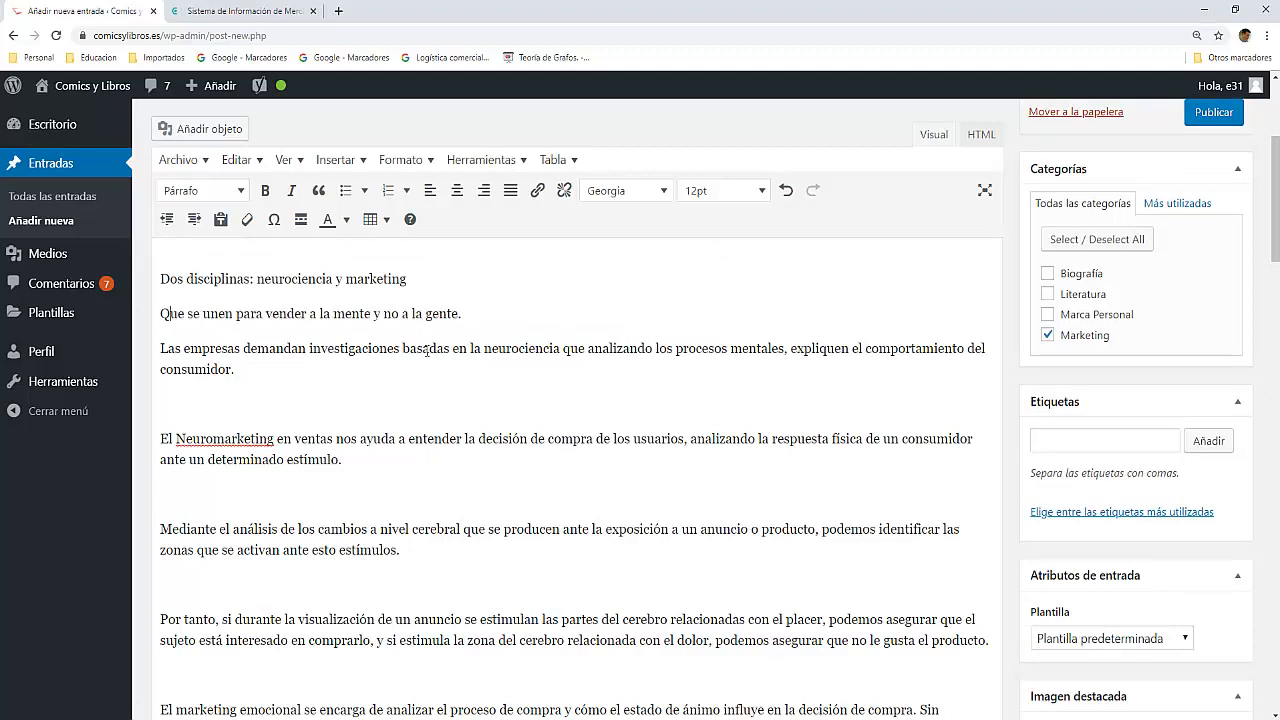
{"action": "key", "text": "Delete"}
{"action": "key", "text": "Delete"}
{"action": "key", "text": "Delete"}
{"action": "key", "text": "Delete"}
{"action": "key", "text": "Delete"}
{"action": "key", "text": "Delete"}
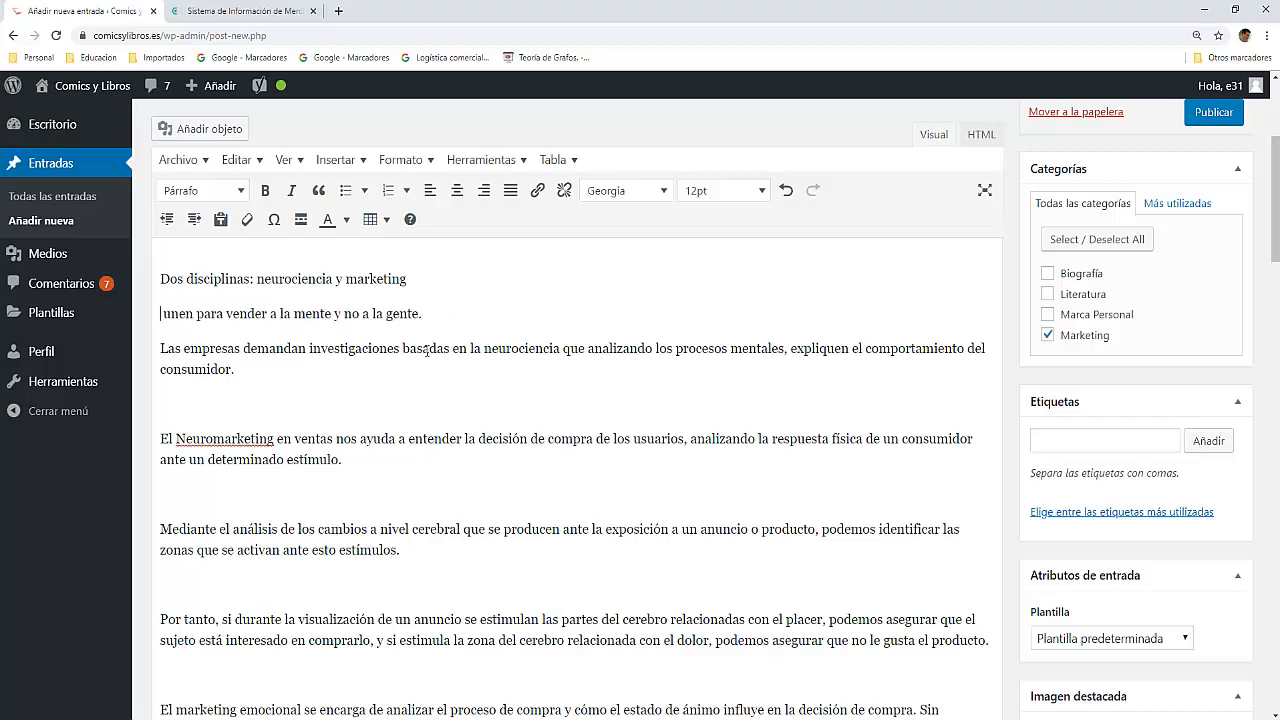
{"action": "key", "text": "Delete"}
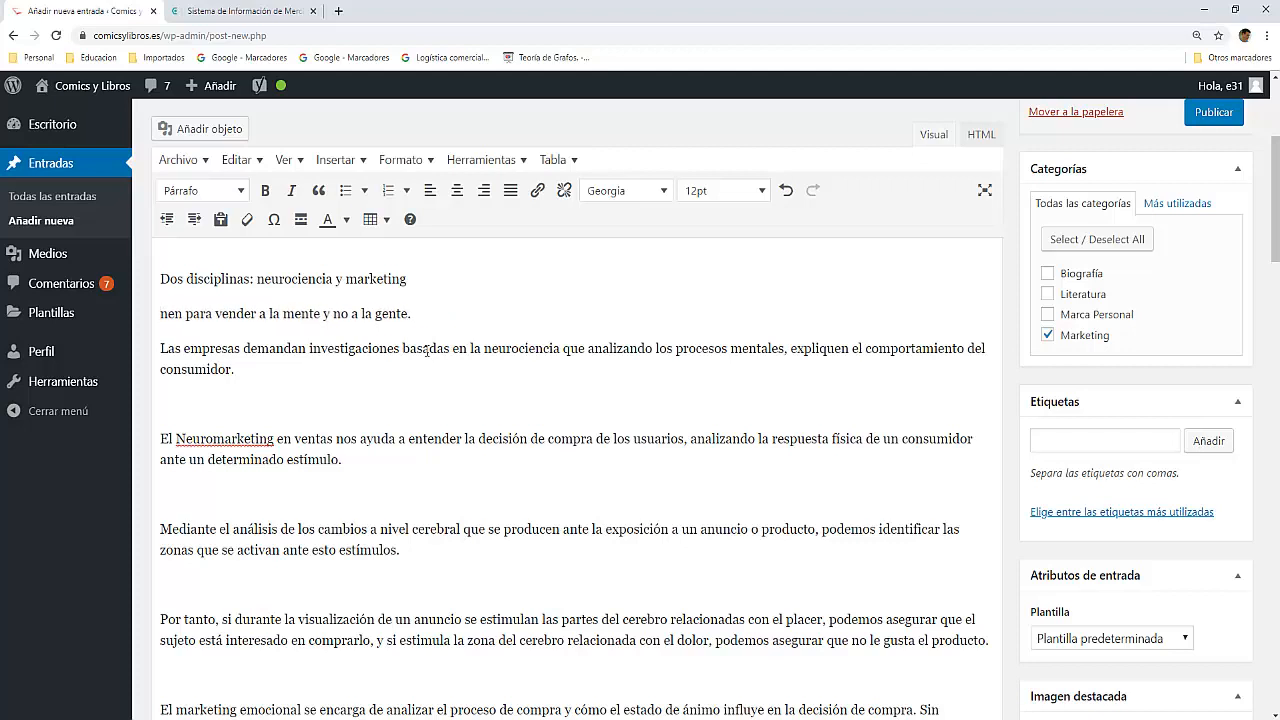
{"action": "type", "text": "U"}
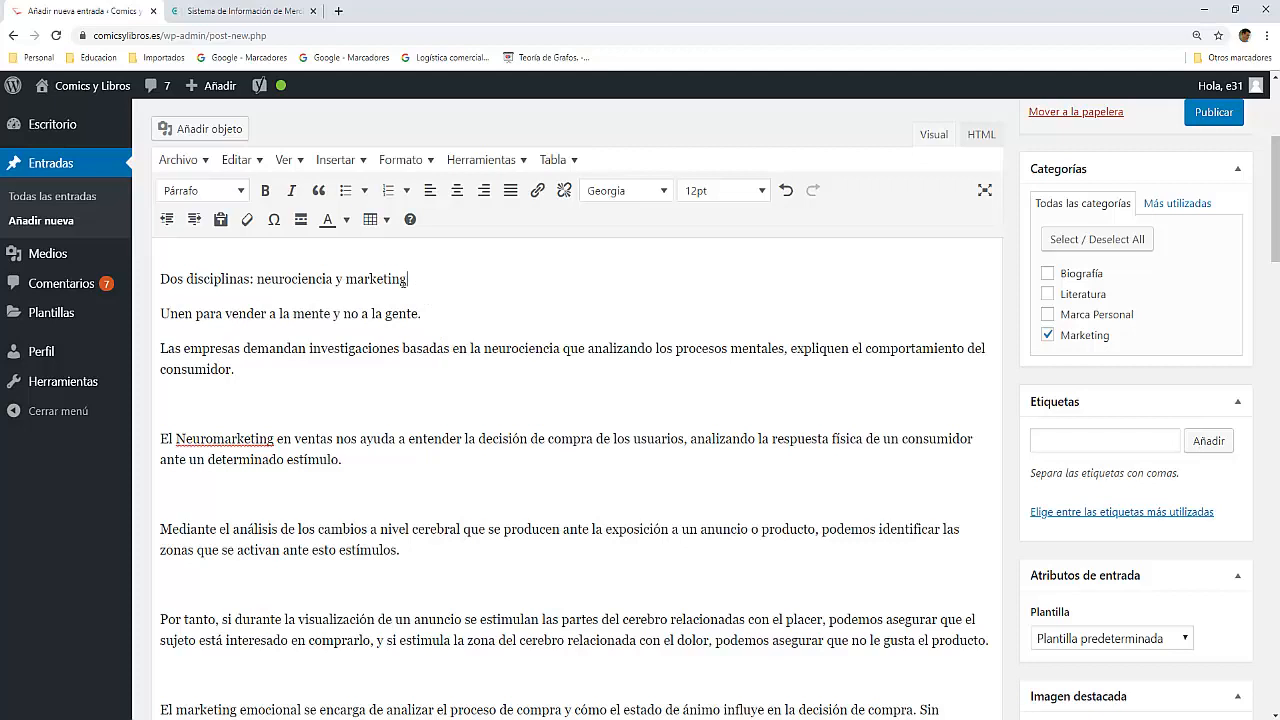
Step: Format the line "Dos disciplinas: neurociencia y marketing" as a Título 2 heading
{"action": "left_click_drag", "start_coordinate": [407, 279], "coordinate": [159, 281]}
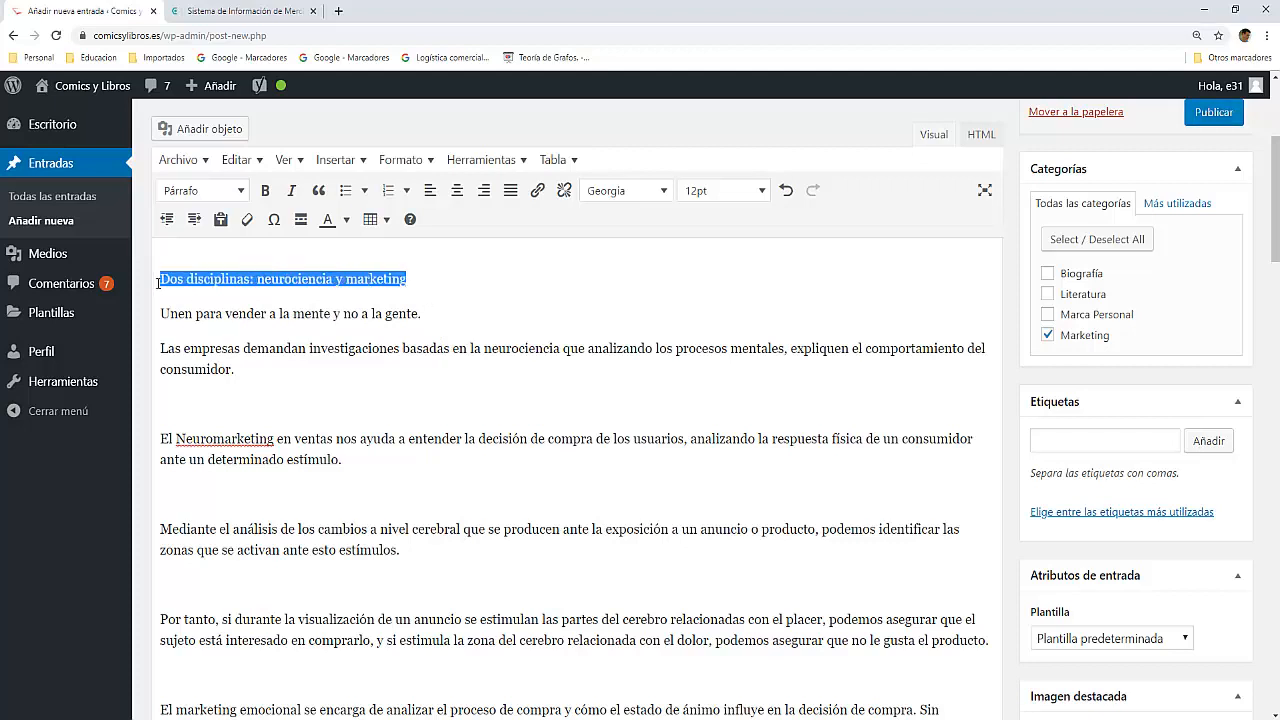
{"action": "left_click", "coordinate": [241, 194]}
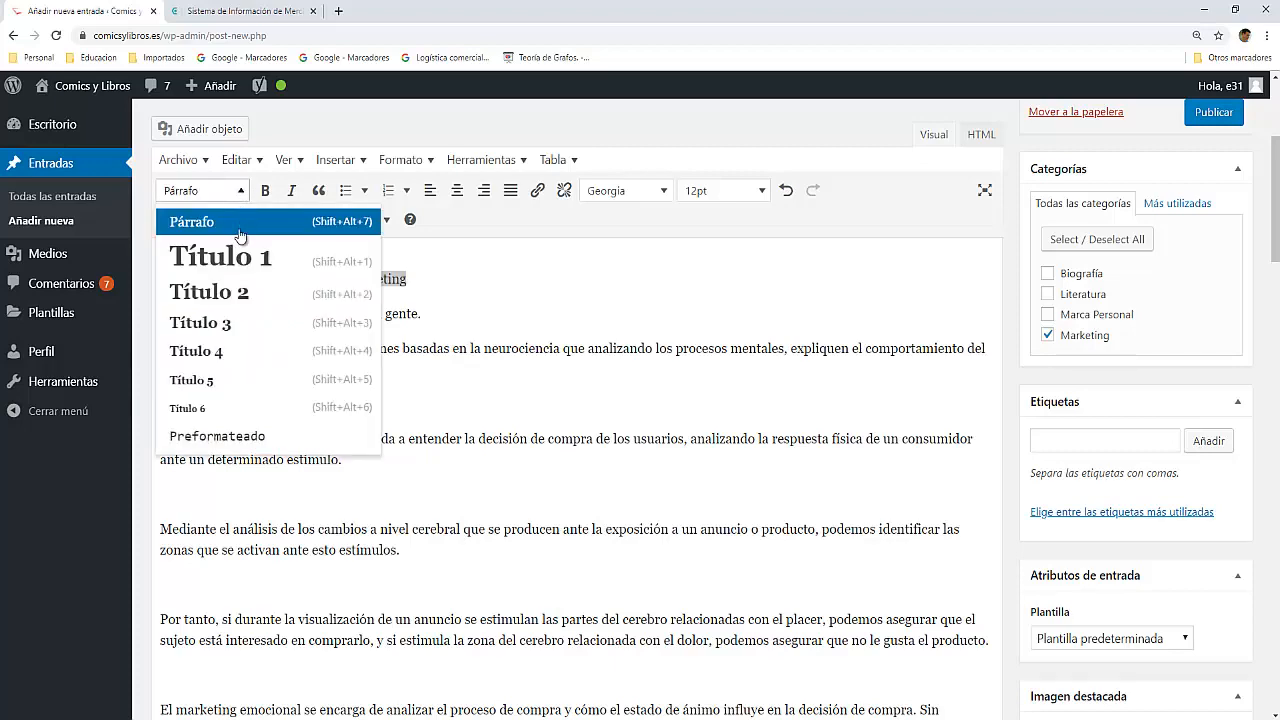
{"action": "left_click", "coordinate": [232, 292]}
{"action": "left_click", "coordinate": [415, 302]}
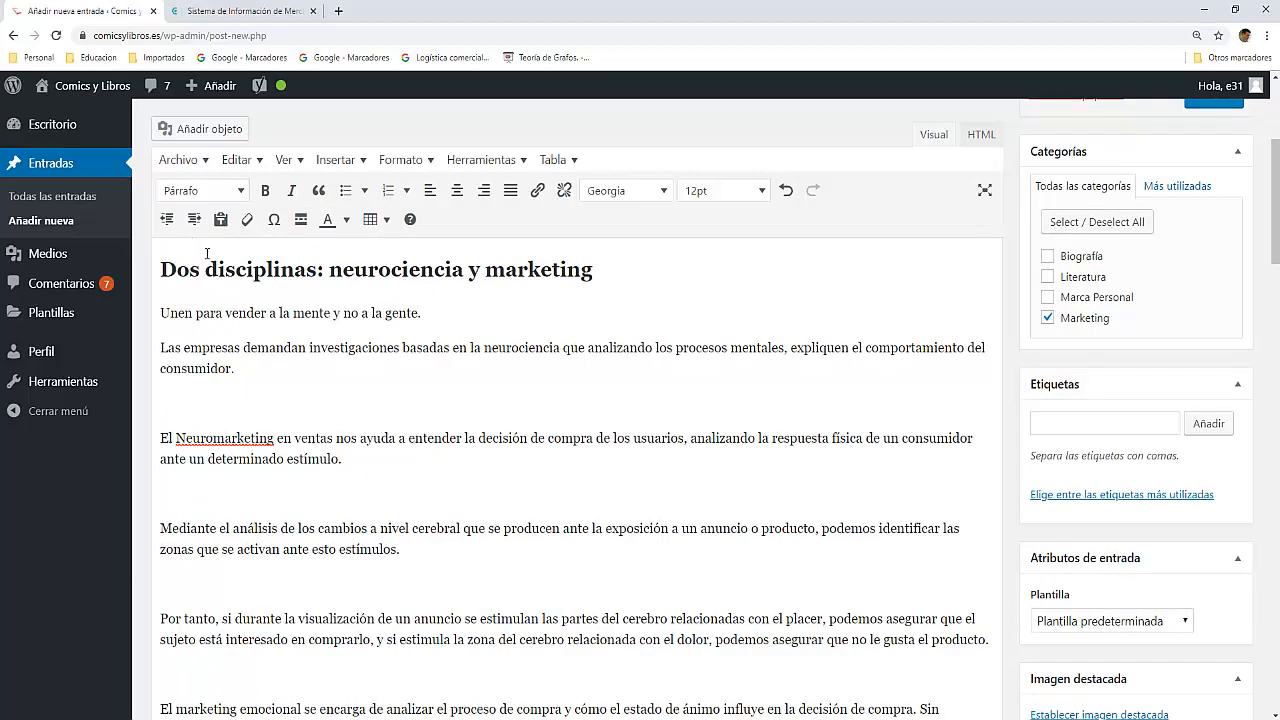
Step: Format the line "¿Cómo funciona nuestro cerebro?" as a Título 3 heading
{"action": "scroll", "coordinate": [278, 289], "scroll_direction": "down", "scroll_amount": 6}
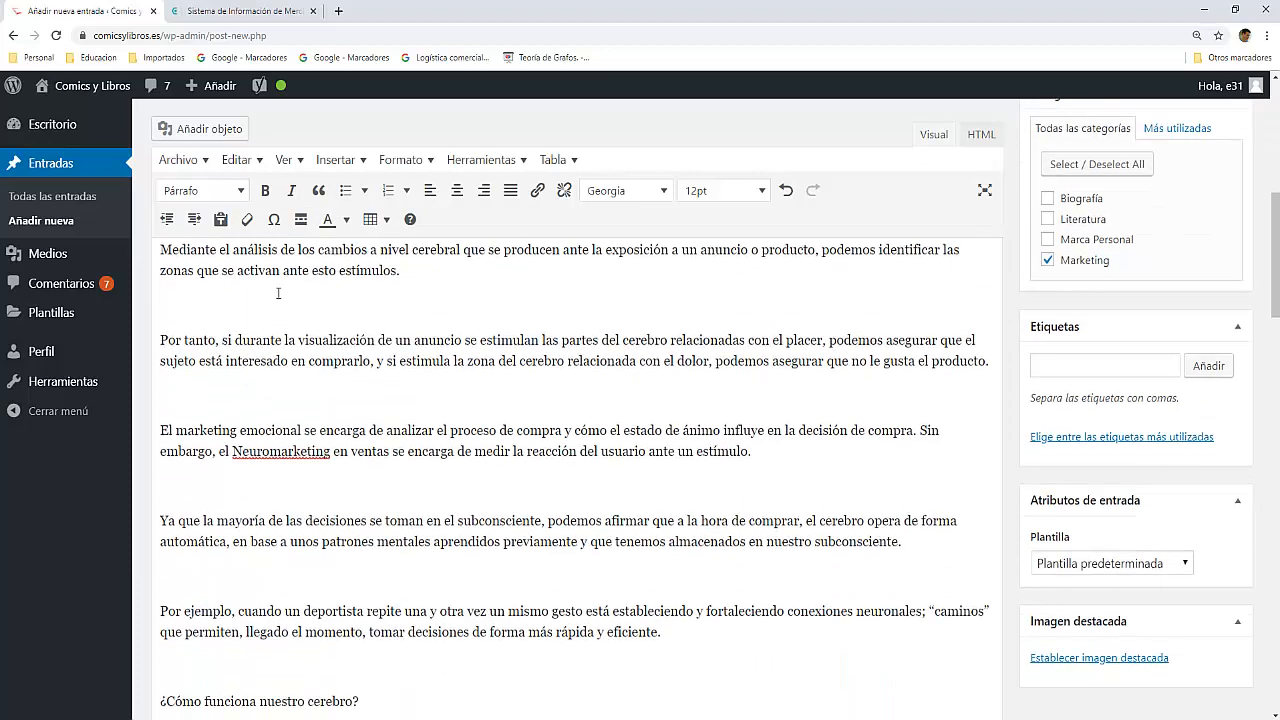
{"action": "left_click_drag", "start_coordinate": [358, 424], "coordinate": [158, 424]}
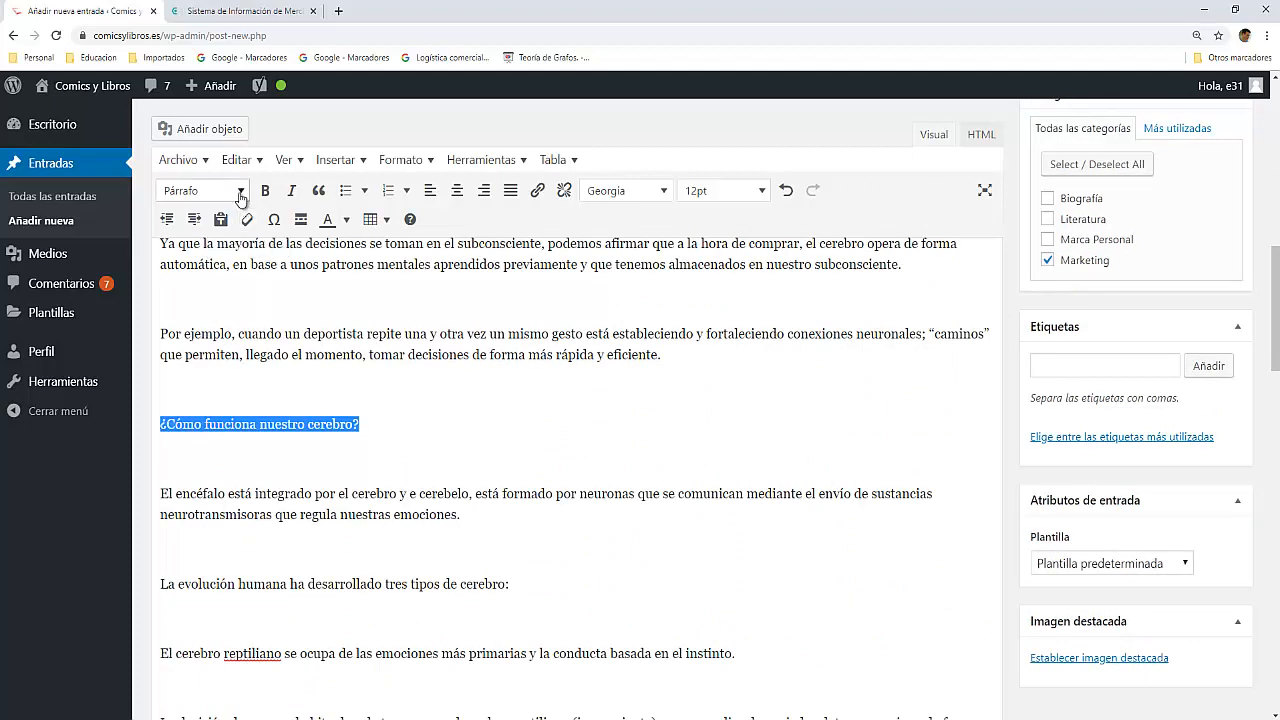
{"action": "left_click", "coordinate": [240, 190]}
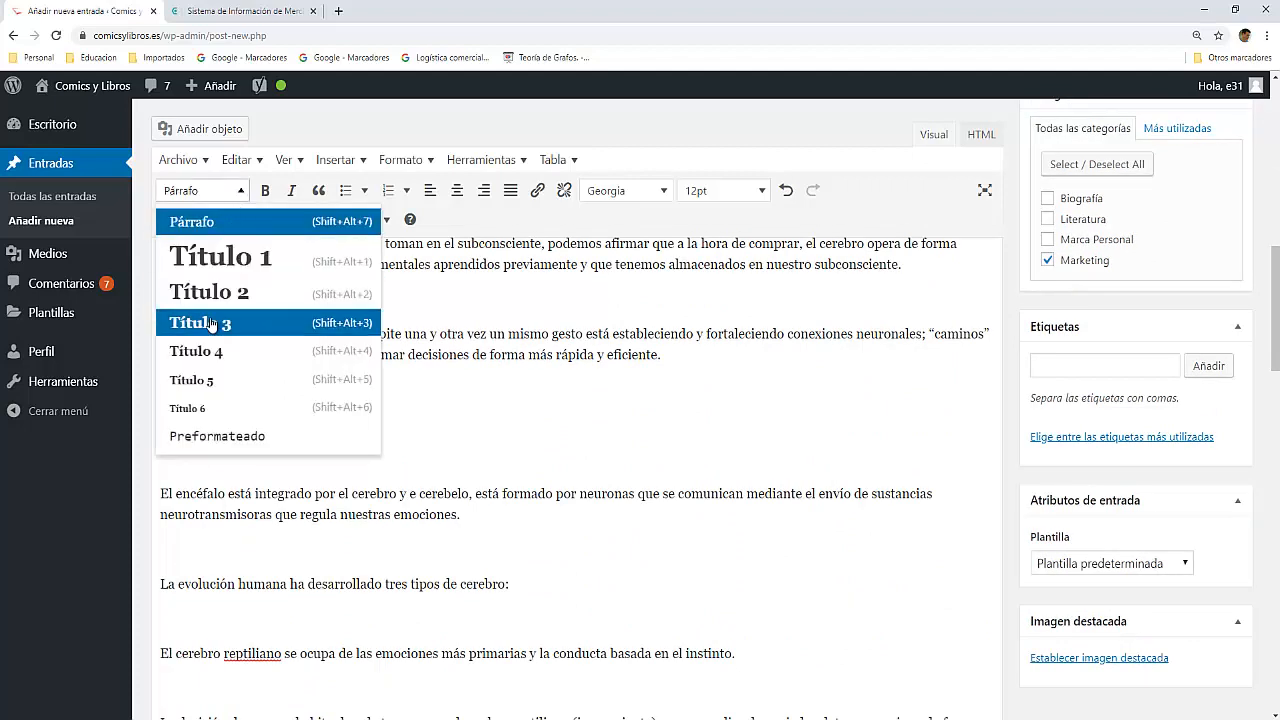
{"action": "left_click", "coordinate": [220, 325]}
{"action": "left_click", "coordinate": [365, 430]}
Step: Review the Yoast readability results and read through the post for paragraphs where transition words can be added
{"action": "scroll", "coordinate": [360, 435], "scroll_direction": "down", "scroll_amount": 6}
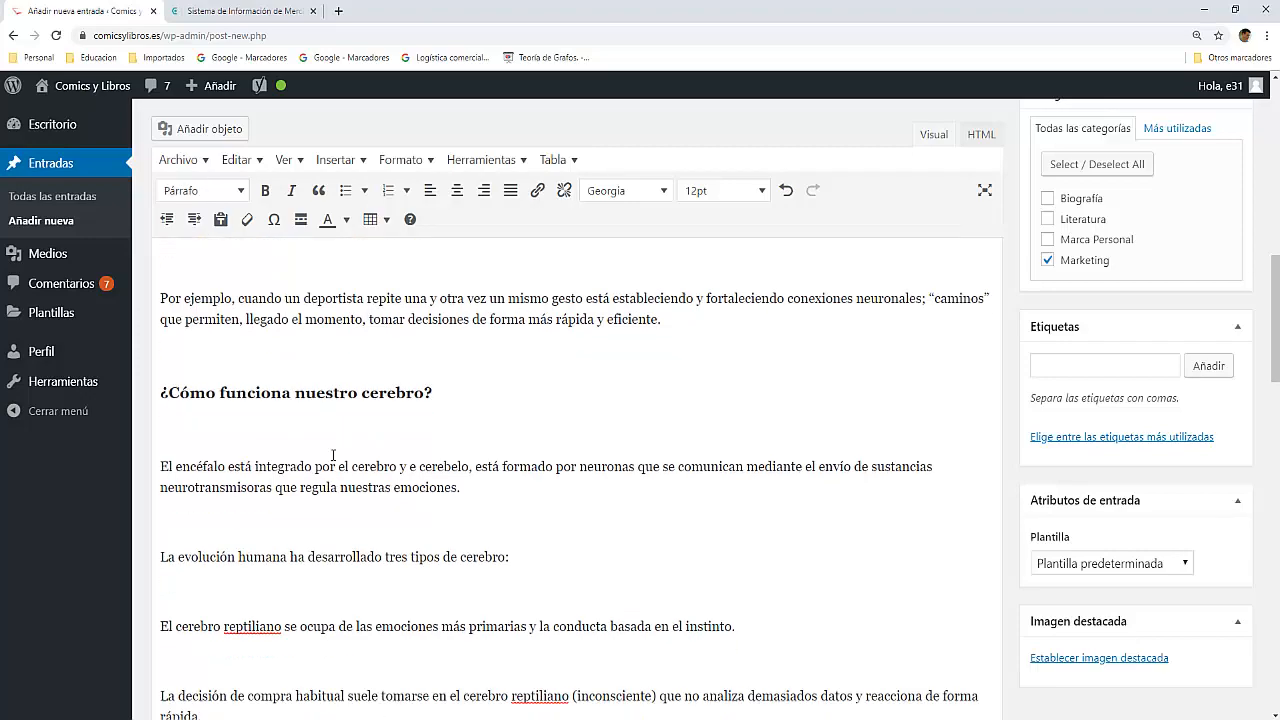
{"action": "scroll", "coordinate": [333, 454], "scroll_direction": "down", "scroll_amount": 3}
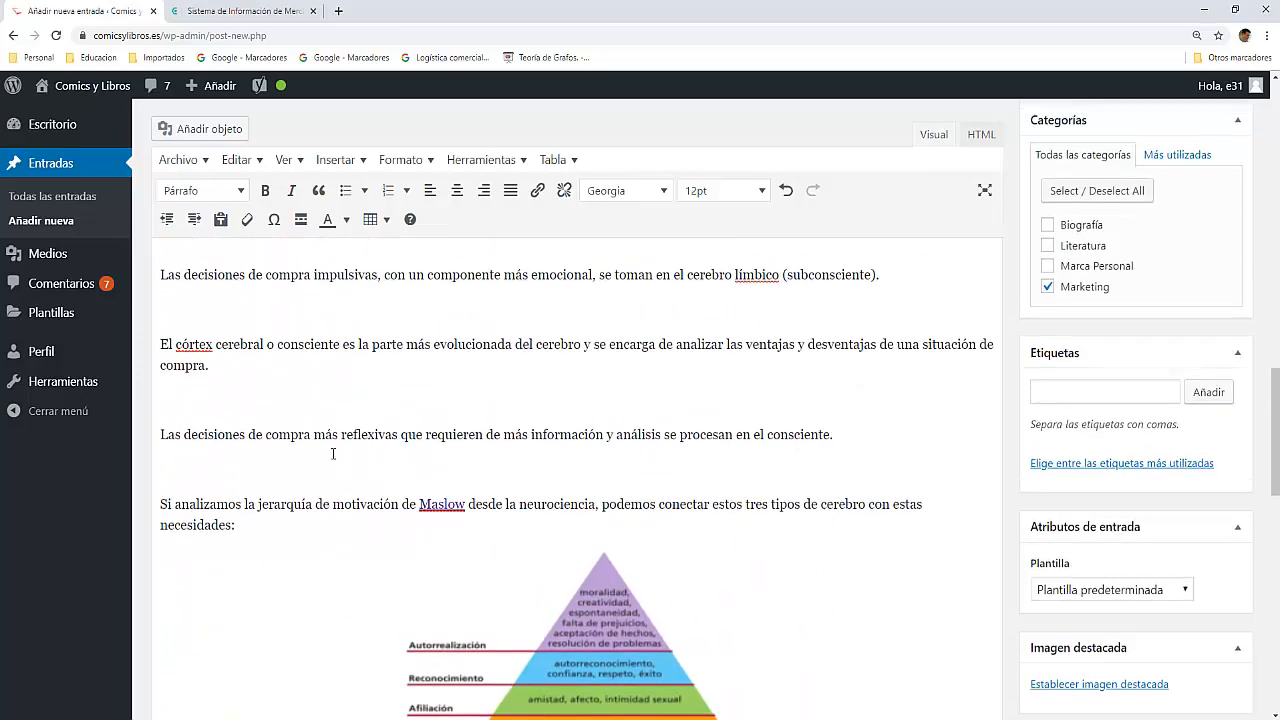
{"action": "scroll", "coordinate": [333, 454], "scroll_direction": "down", "scroll_amount": 1}
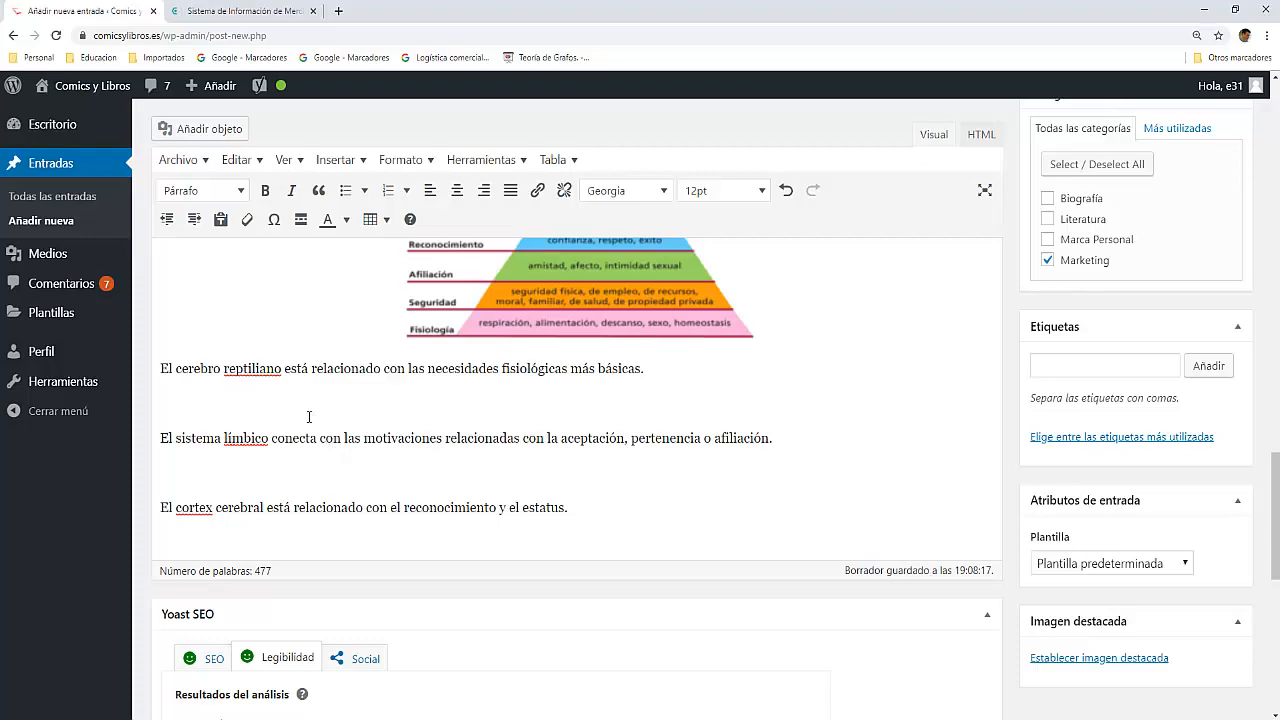
{"action": "scroll", "coordinate": [310, 419], "scroll_direction": "up", "scroll_amount": 14}
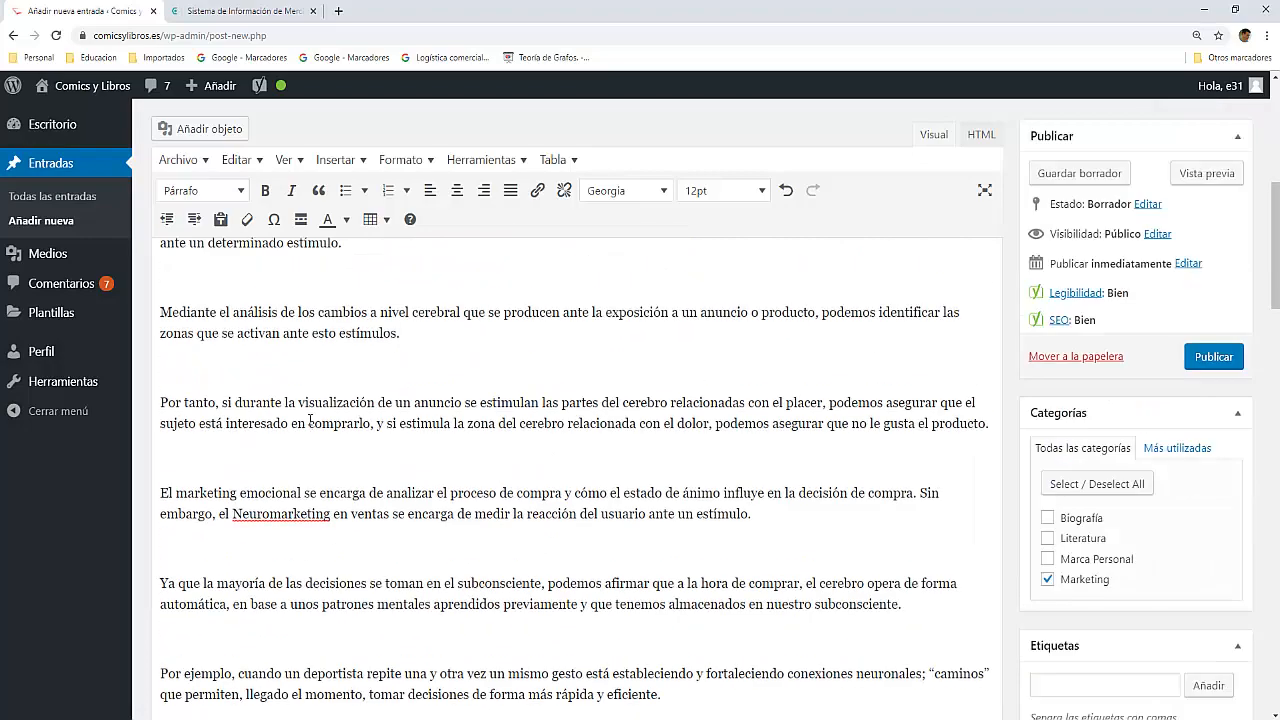
{"action": "scroll", "coordinate": [310, 420], "scroll_direction": "down", "scroll_amount": 7}
{"action": "scroll", "coordinate": [310, 420], "scroll_direction": "down", "scroll_amount": 6}
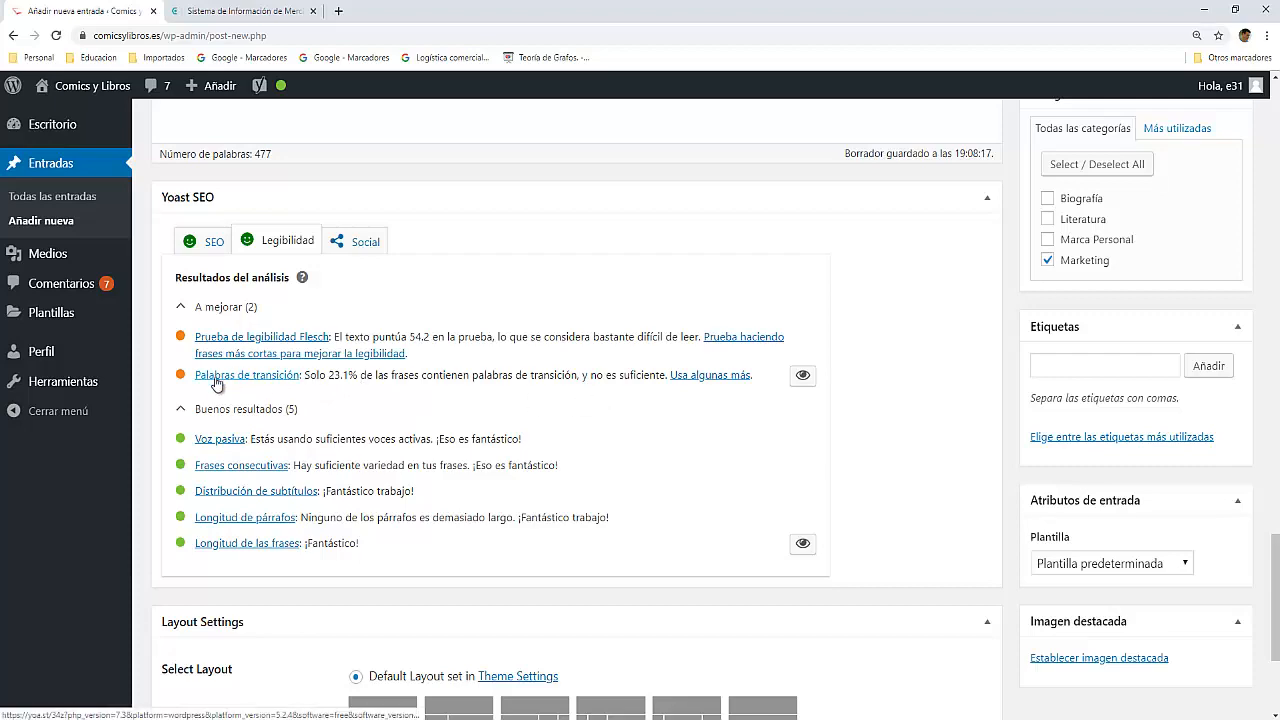
{"action": "scroll", "coordinate": [258, 383], "scroll_direction": "up", "scroll_amount": 10}
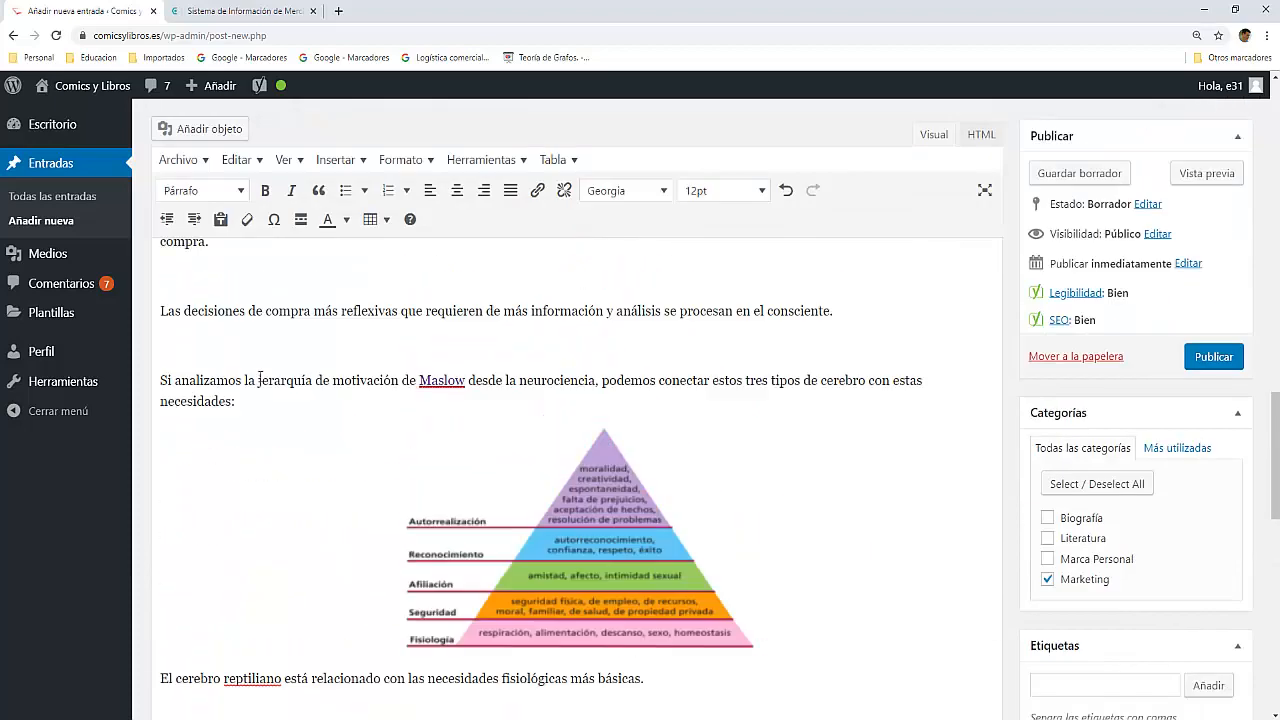
{"action": "scroll", "coordinate": [260, 377], "scroll_direction": "up", "scroll_amount": 4}
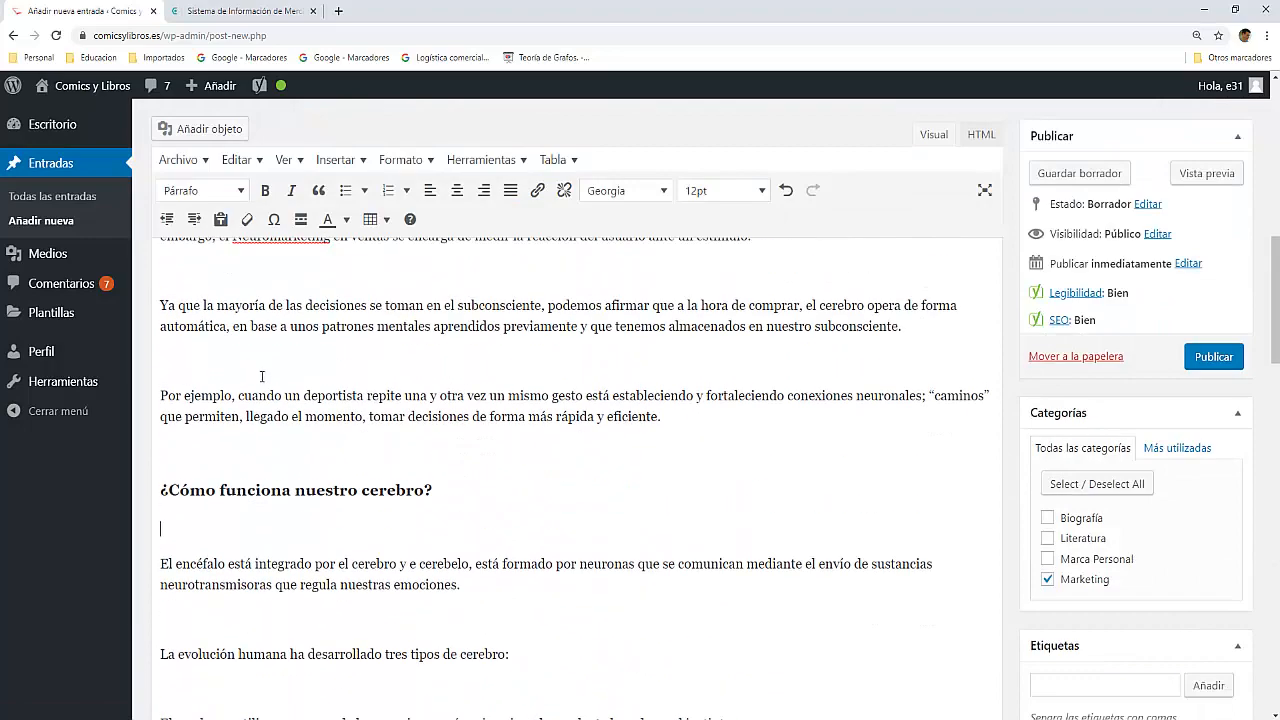
{"action": "scroll", "coordinate": [262, 376], "scroll_direction": "up", "scroll_amount": 4}
{"action": "scroll", "coordinate": [262, 378], "scroll_direction": "up", "scroll_amount": 2}
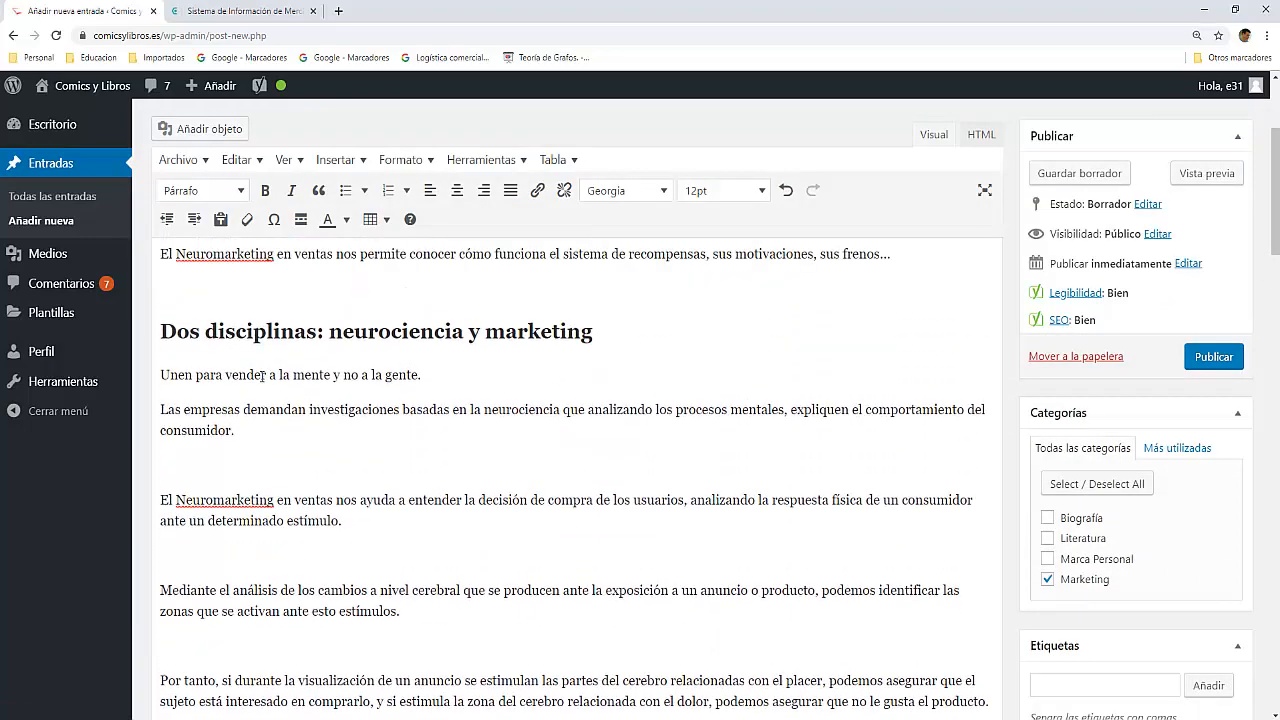
{"action": "scroll", "coordinate": [174, 364], "scroll_direction": "down", "scroll_amount": 3}
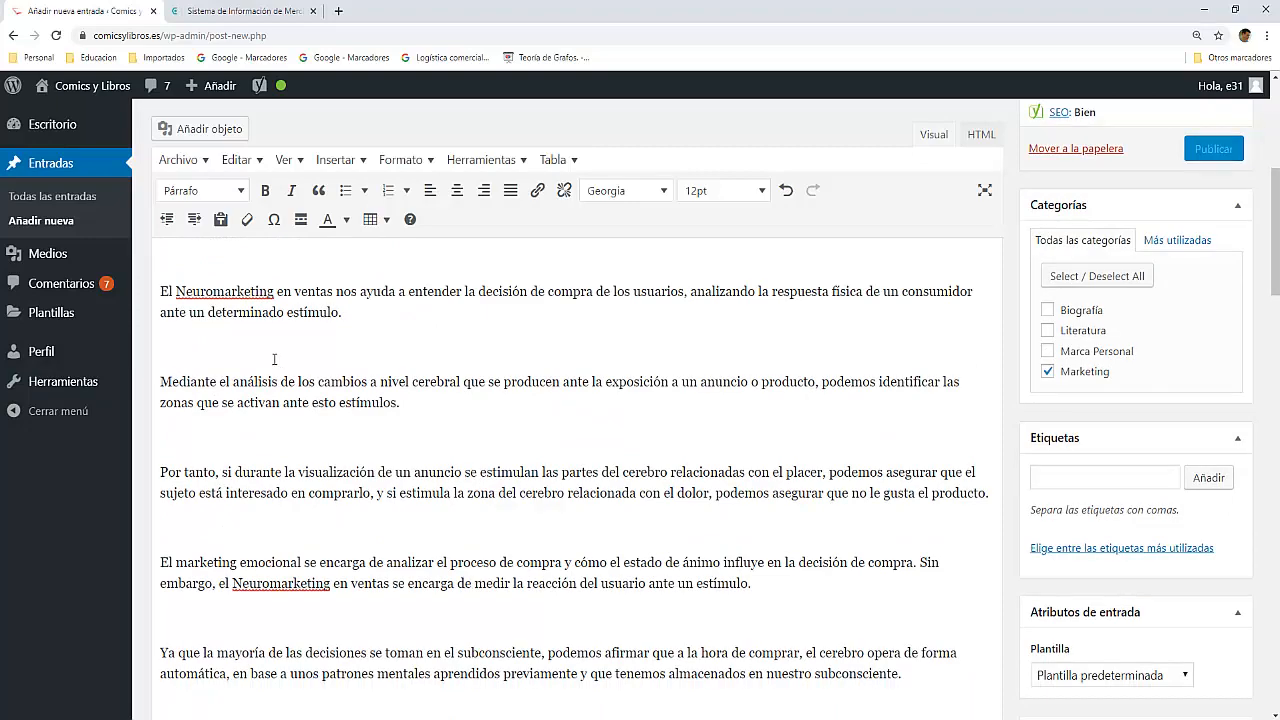
{"action": "scroll", "coordinate": [284, 418], "scroll_direction": "down", "scroll_amount": 15}
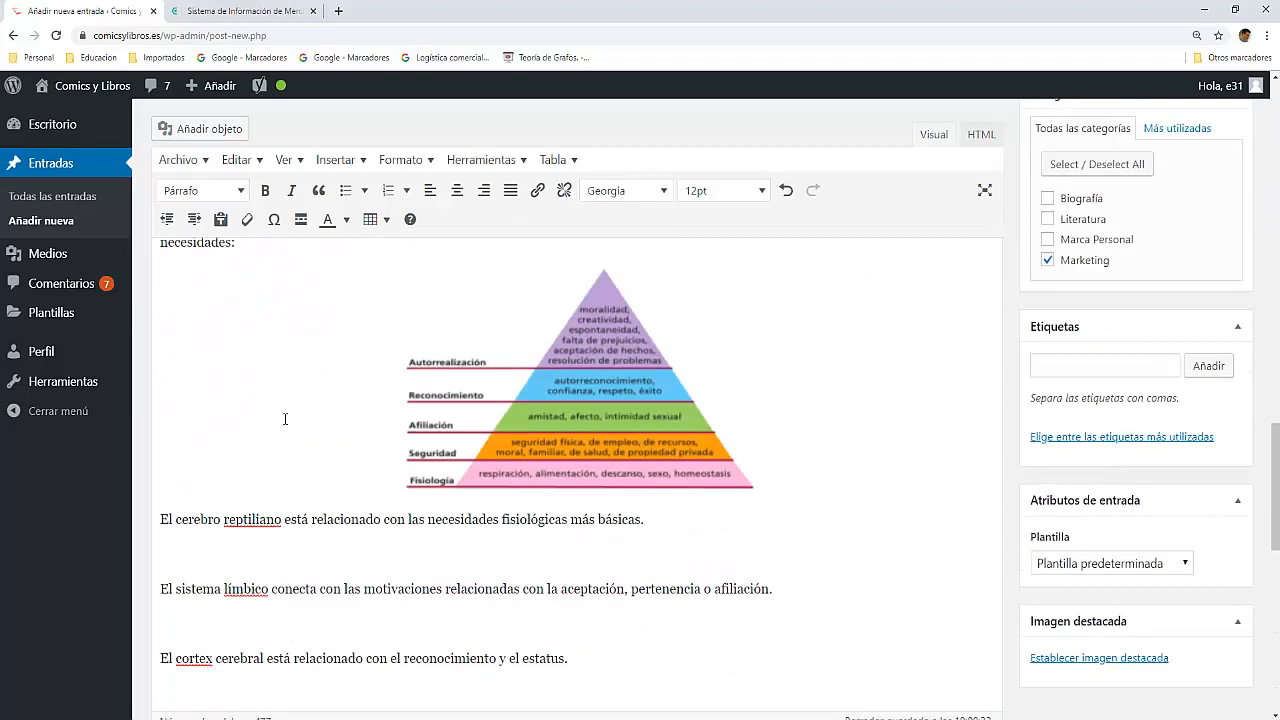
{"action": "scroll", "coordinate": [284, 418], "scroll_direction": "down", "scroll_amount": 3}
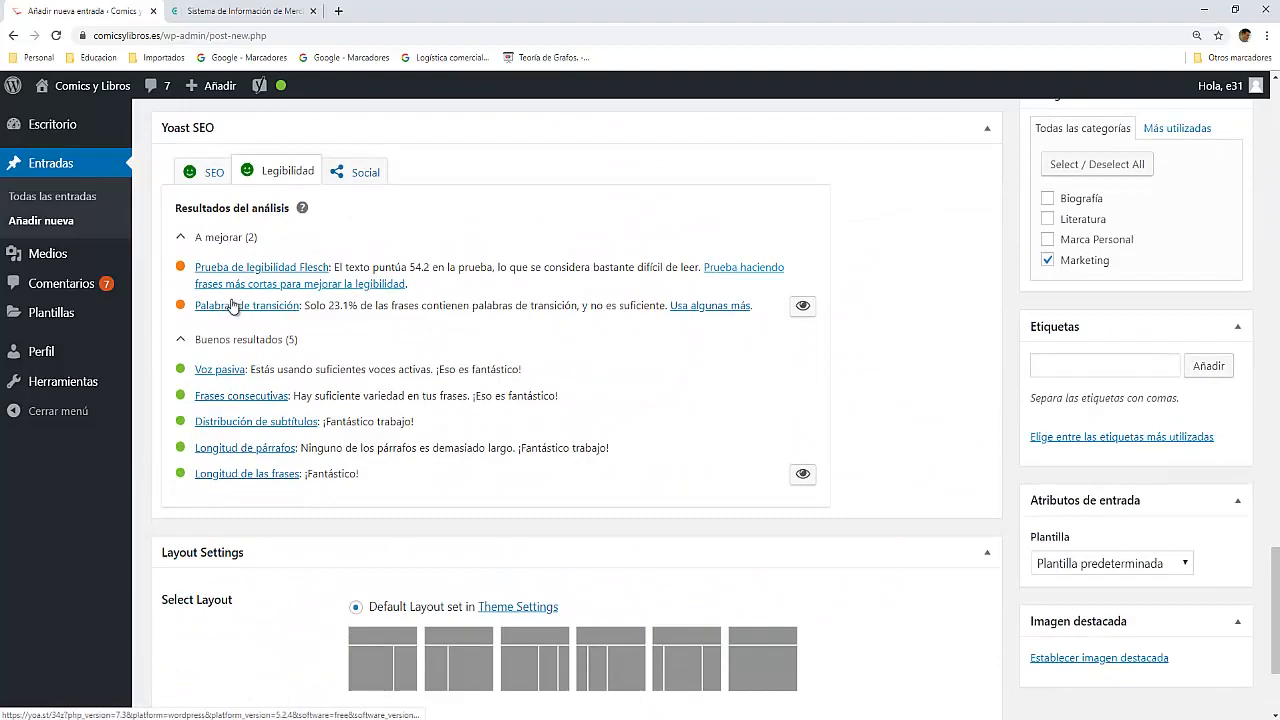
{"action": "scroll", "coordinate": [282, 387], "scroll_direction": "up", "scroll_amount": 10}
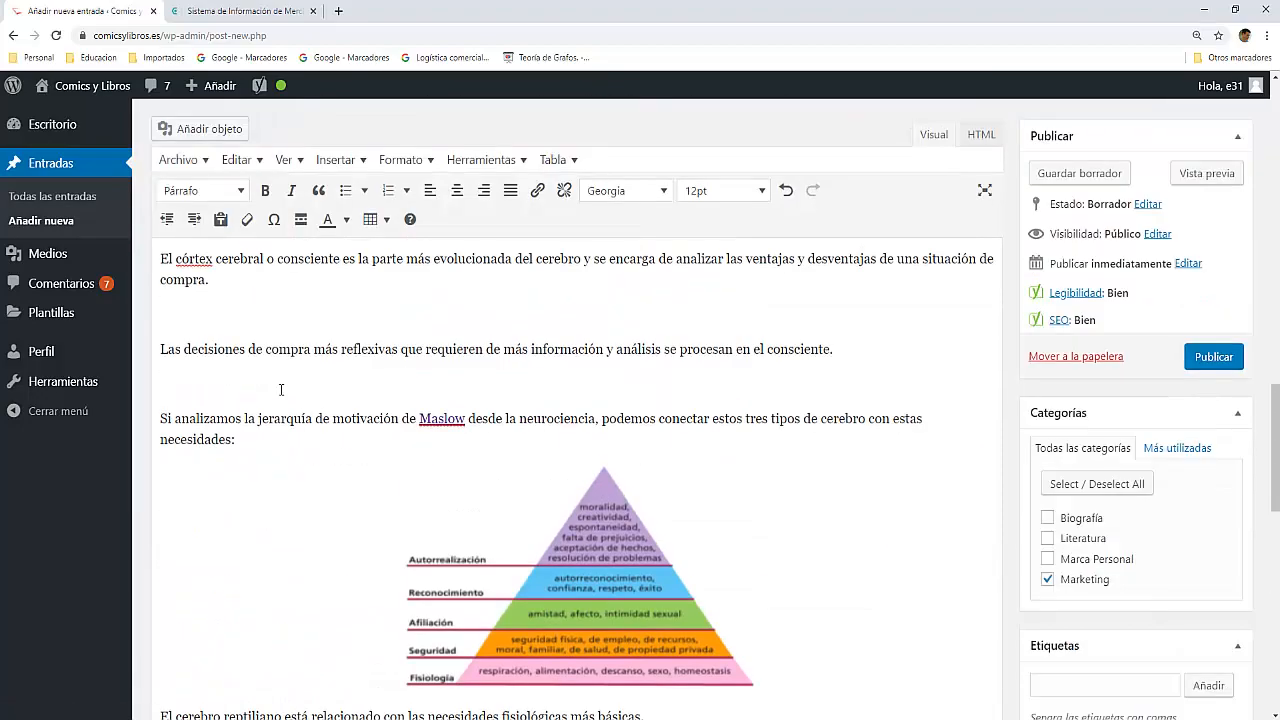
{"action": "scroll", "coordinate": [283, 385], "scroll_direction": "up", "scroll_amount": 15}
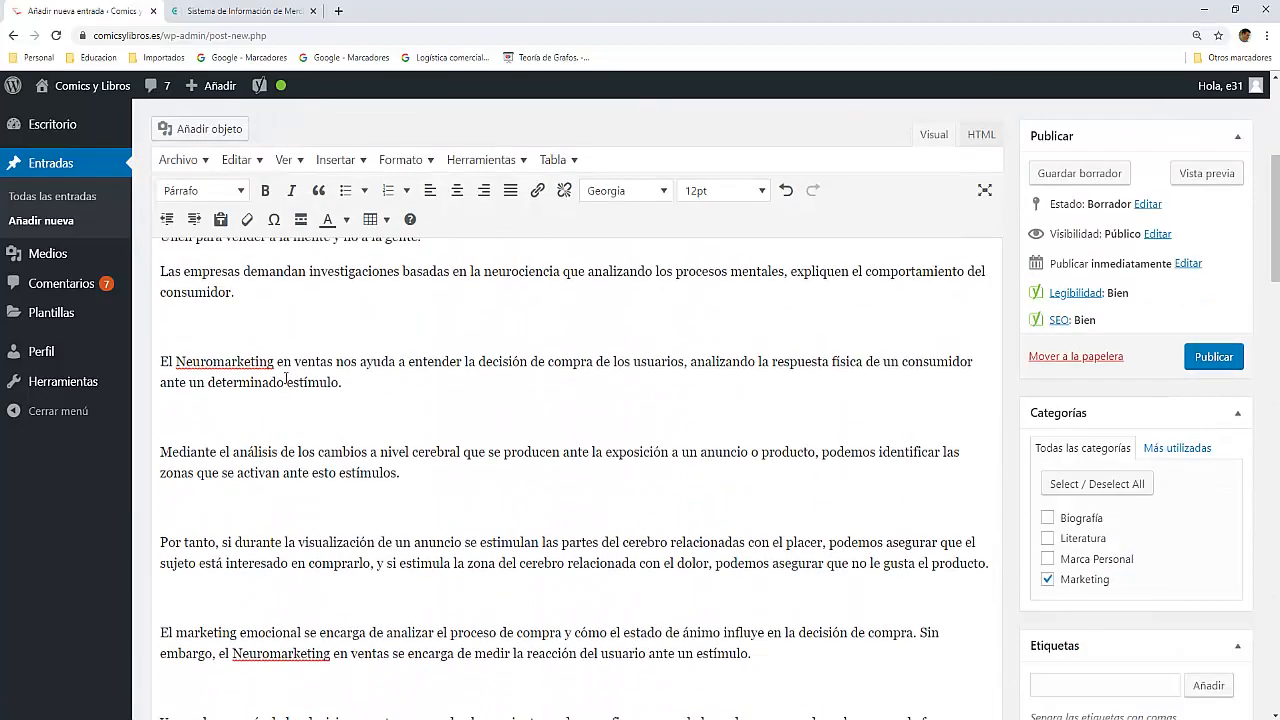
{"action": "scroll", "coordinate": [286, 378], "scroll_direction": "up", "scroll_amount": 2}
{"action": "scroll", "coordinate": [287, 380], "scroll_direction": "down", "scroll_amount": 3}
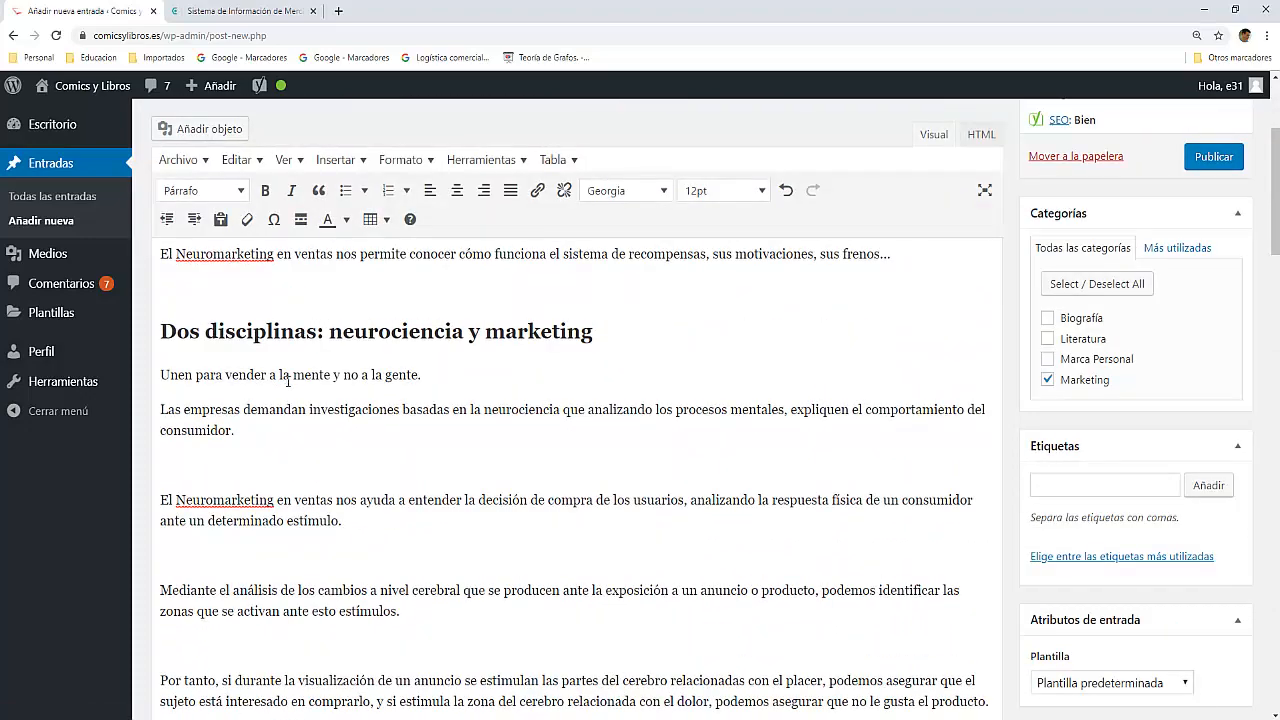
{"action": "scroll", "coordinate": [268, 436], "scroll_direction": "down", "scroll_amount": 5}
Step: Begin the paragraph "Mediante el análisis de los cambios..." with "Por lo tanto," and lowercase the word "mediante"
{"action": "scroll", "coordinate": [270, 433], "scroll_direction": "up", "scroll_amount": 3}
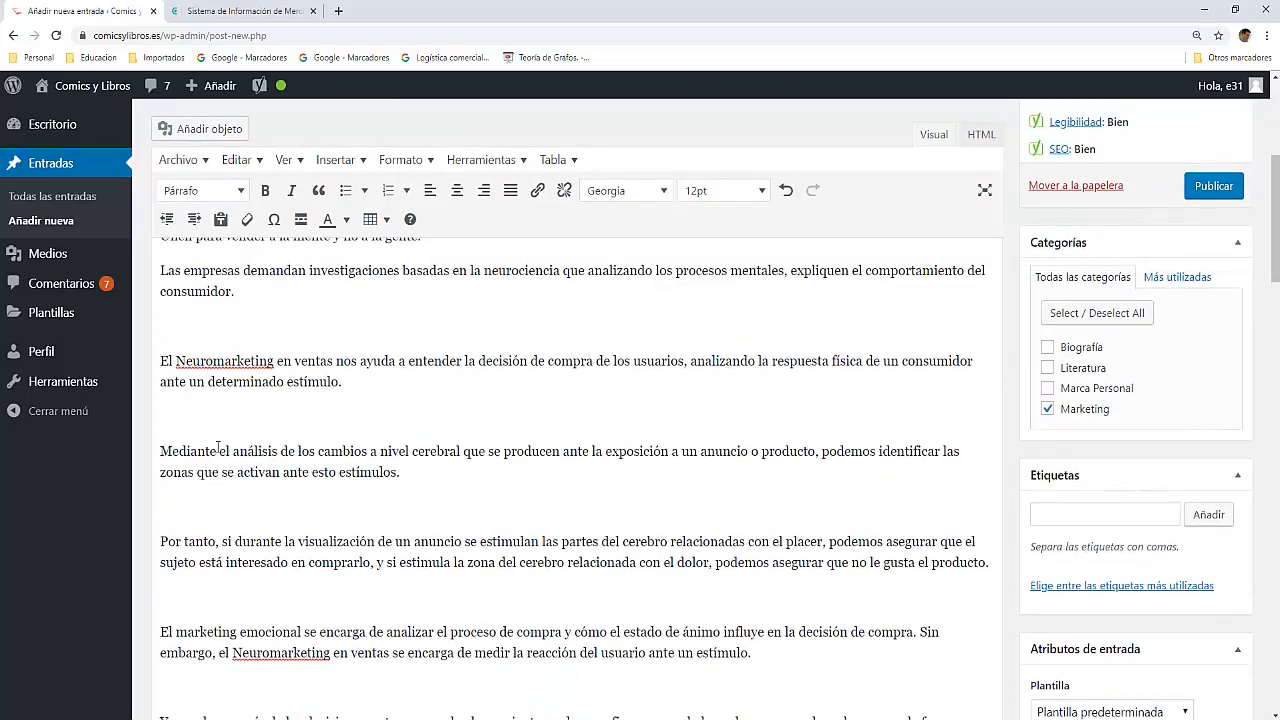
{"action": "left_click", "coordinate": [161, 451]}
{"action": "type", "text": "Por lo tanto"}
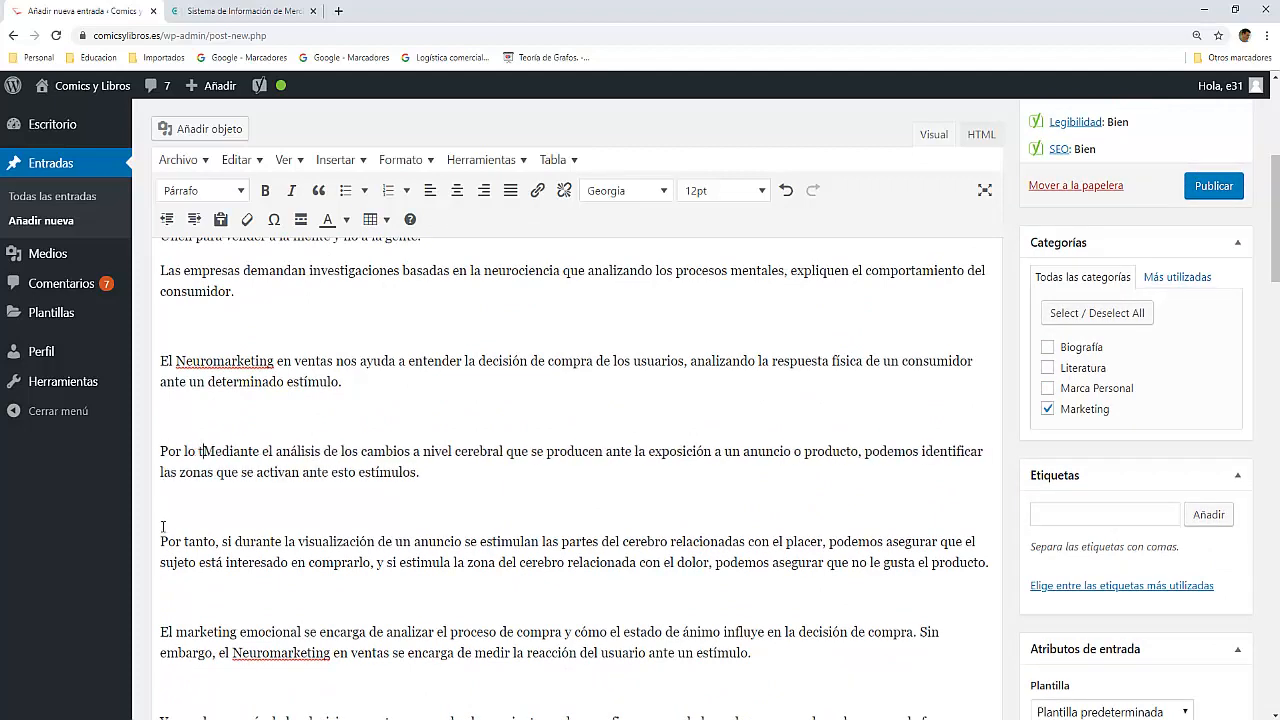
{"action": "type", "text": ","}
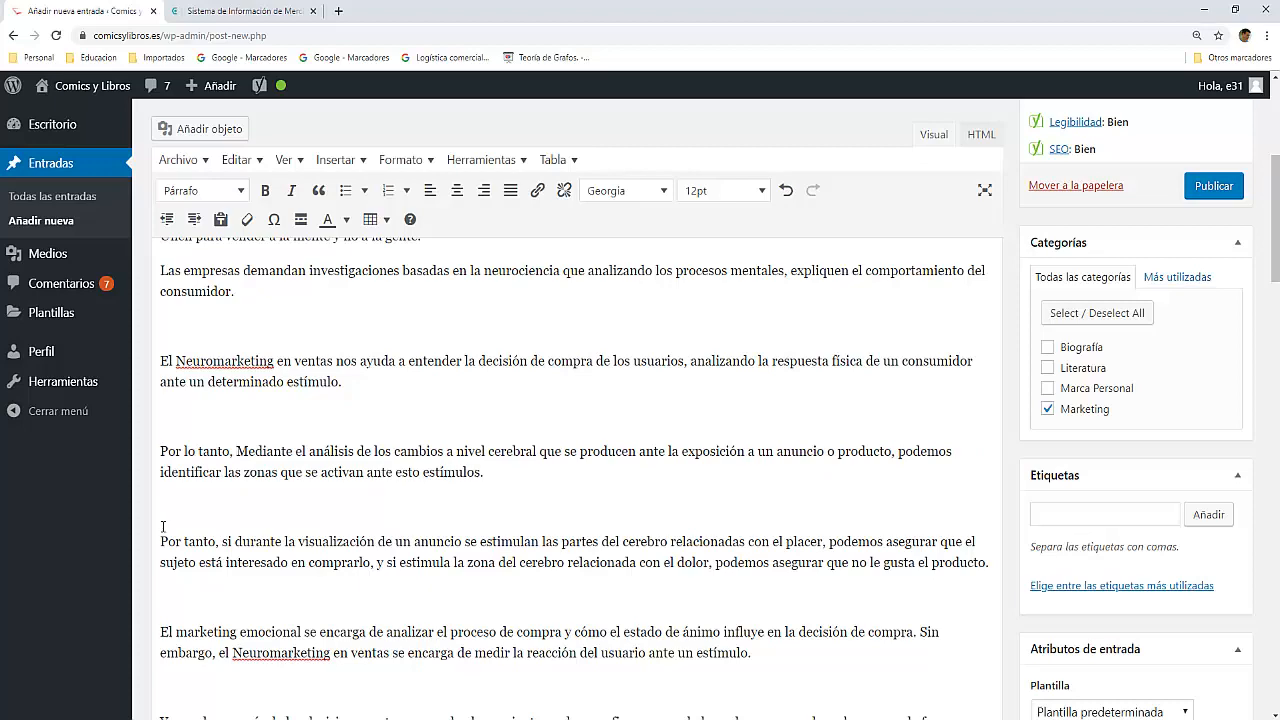
{"action": "key", "text": "Delete"}
{"action": "type", "text": "m"}
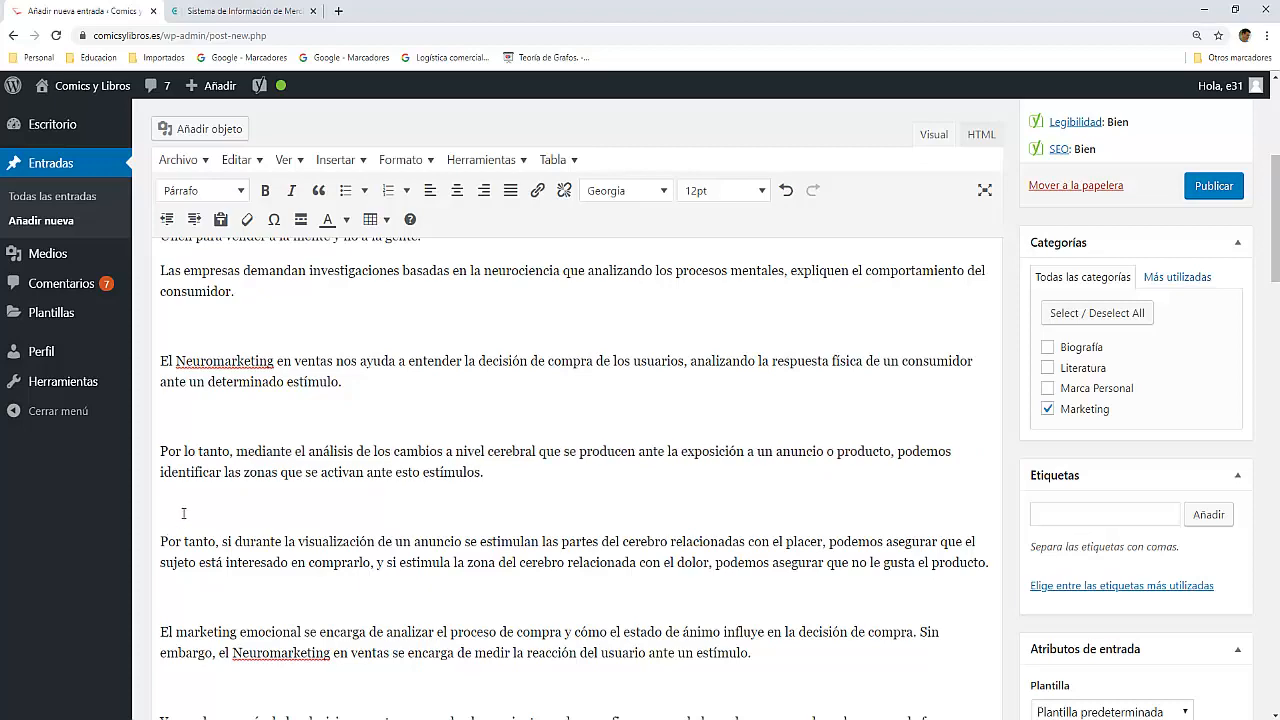
Step: Begin the paragraph "El marketing emocional se encarga..." with "Consecuentemente," and lowercase the word "el"
{"action": "scroll", "coordinate": [191, 541], "scroll_direction": "down", "scroll_amount": 3}
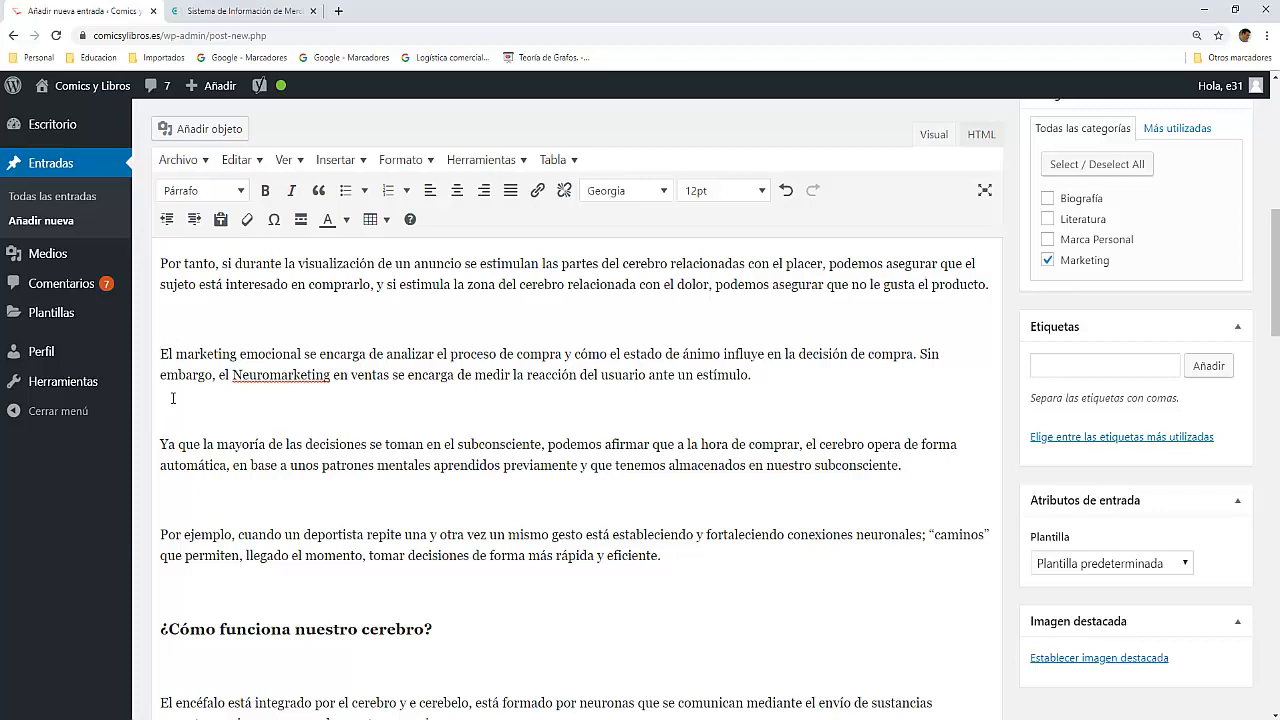
{"action": "type", "text": "Consecu"}
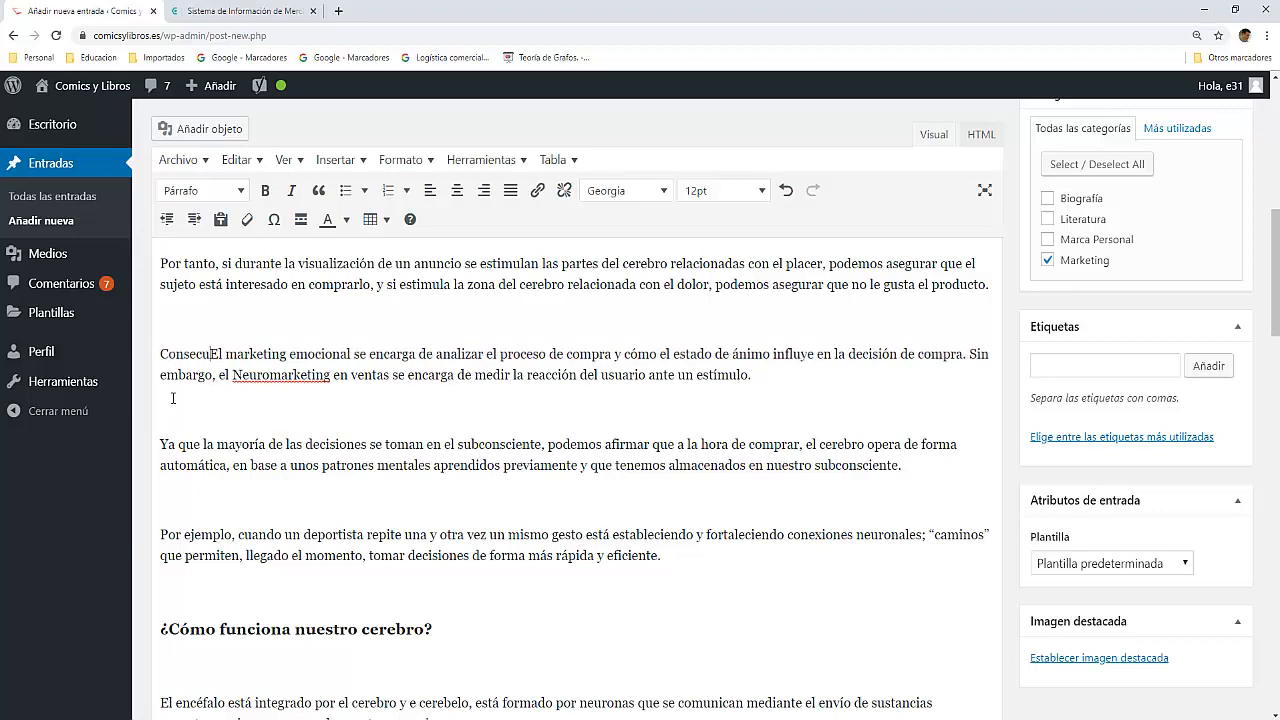
{"action": "type", "text": "entemente,"}
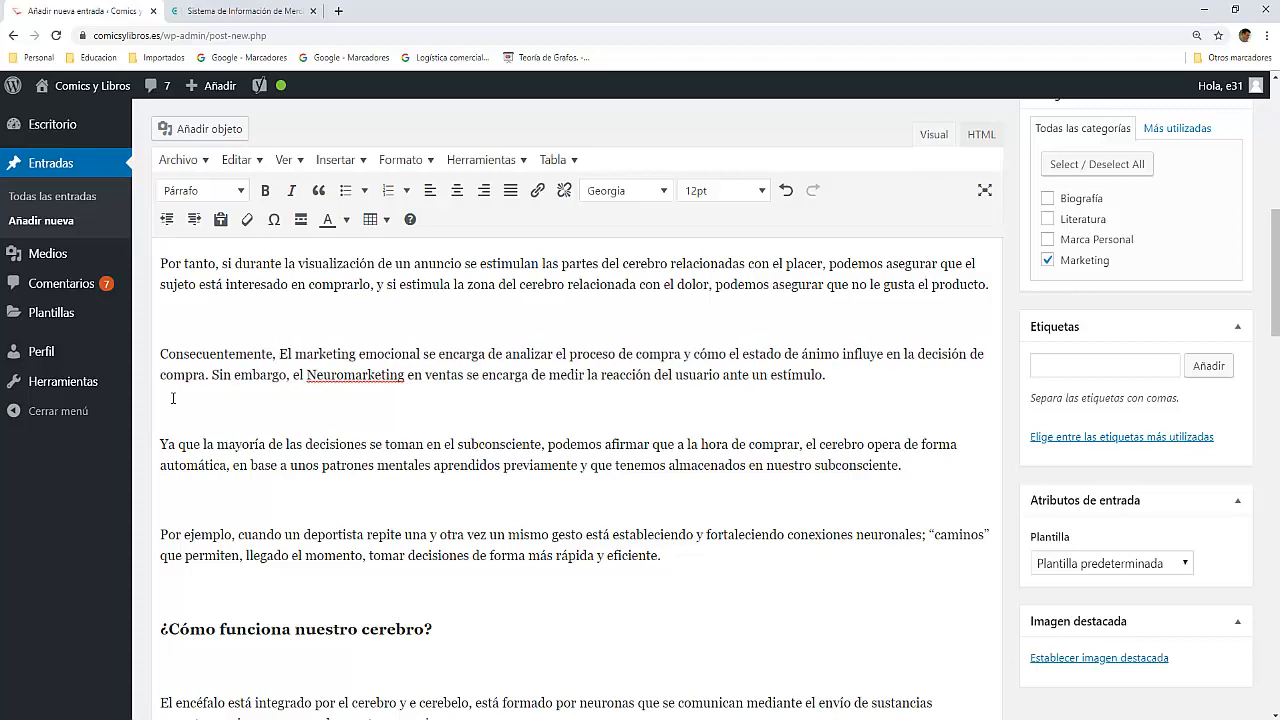
{"action": "key", "text": "Delete"}
{"action": "type", "text": "e"}
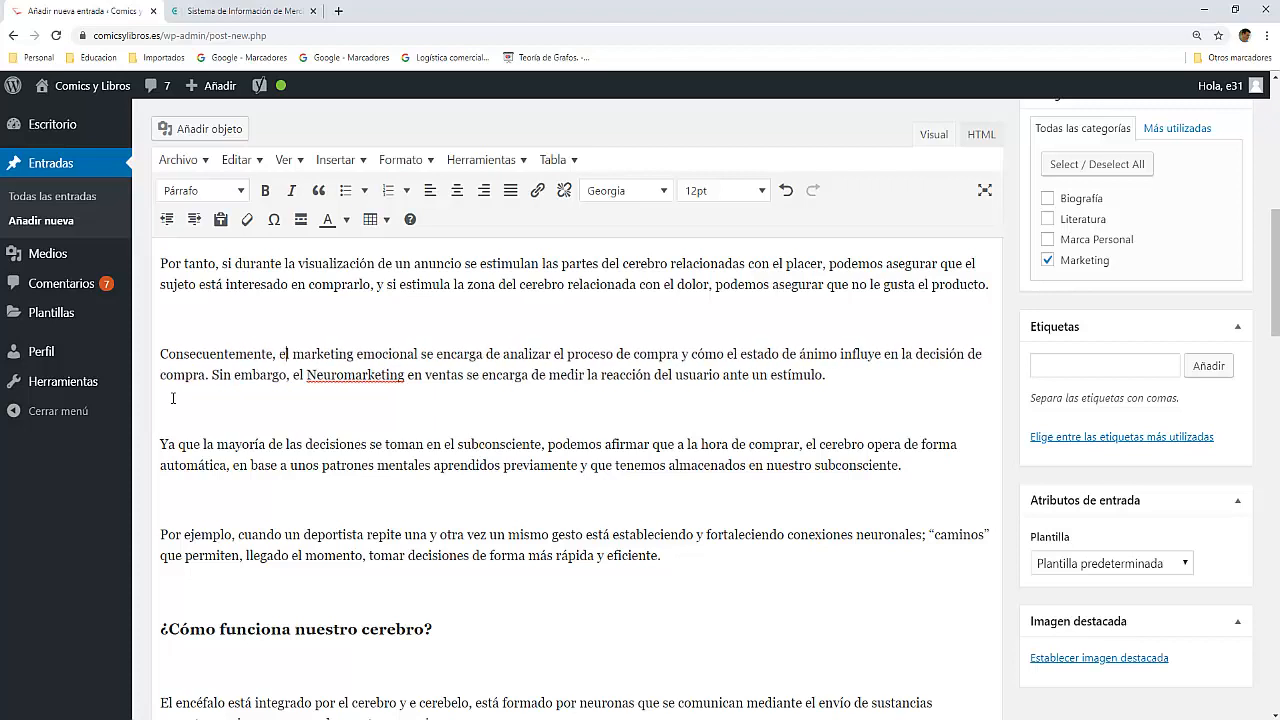
Step: Insert a comma after "Ya que" at the start of the paragraph about decisions made in the subconscious
{"action": "scroll", "coordinate": [184, 390], "scroll_direction": "down", "scroll_amount": 1}
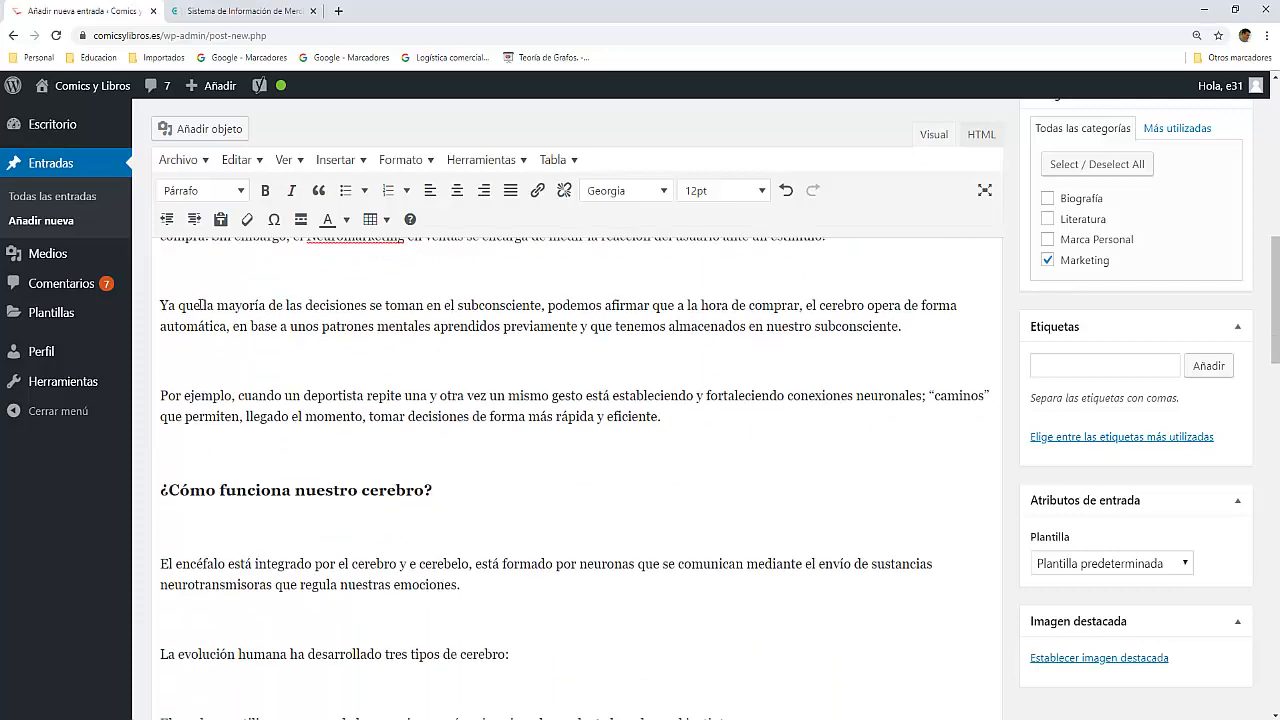
{"action": "left_click", "coordinate": [201, 306]}
{"action": "type", "text": ","}
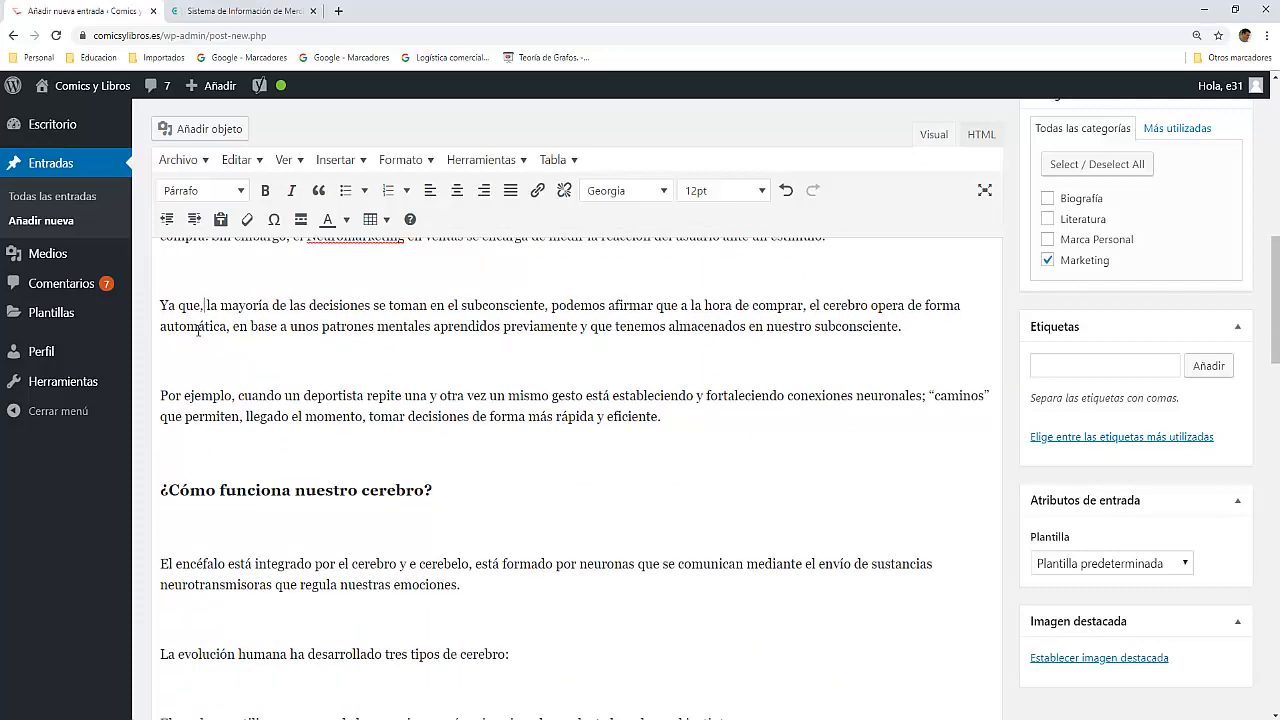
Step: Format the line "La evolución humana ha desarrollado tres tipos de cerebro:" as a Título 3 heading
{"action": "scroll", "coordinate": [251, 313], "scroll_direction": "down", "scroll_amount": 1}
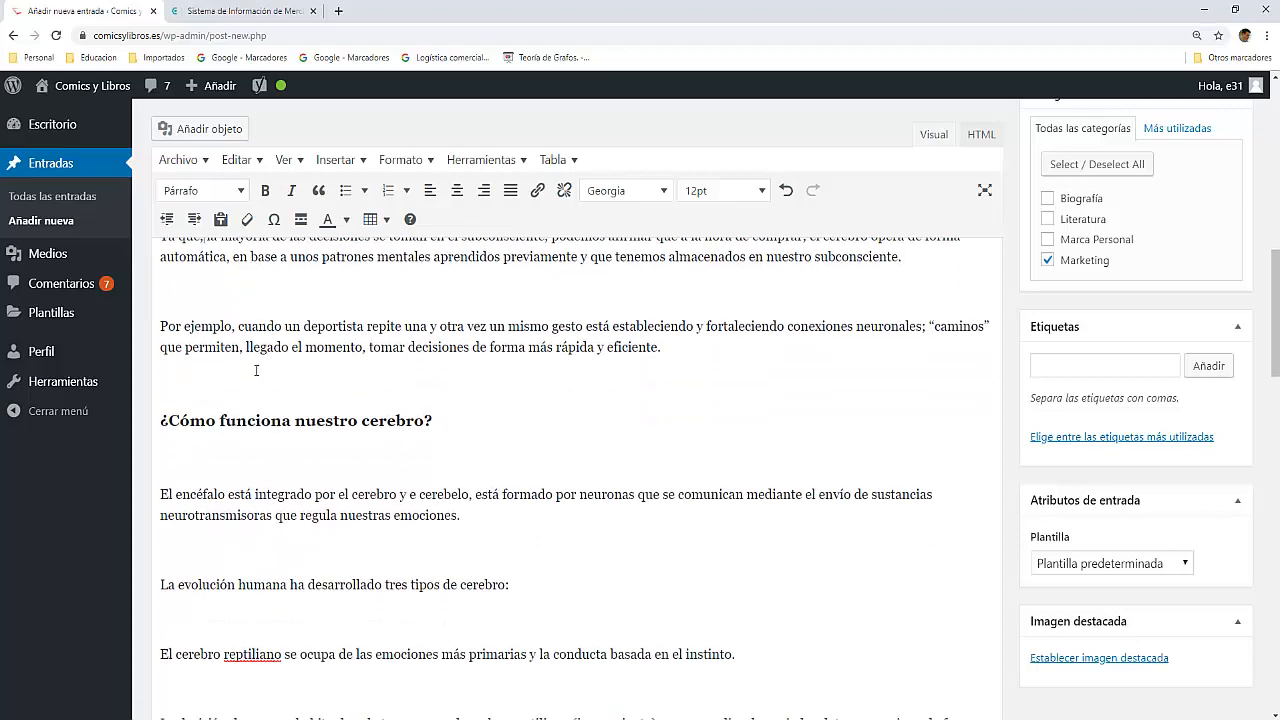
{"action": "scroll", "coordinate": [251, 313], "scroll_direction": "down", "scroll_amount": 1}
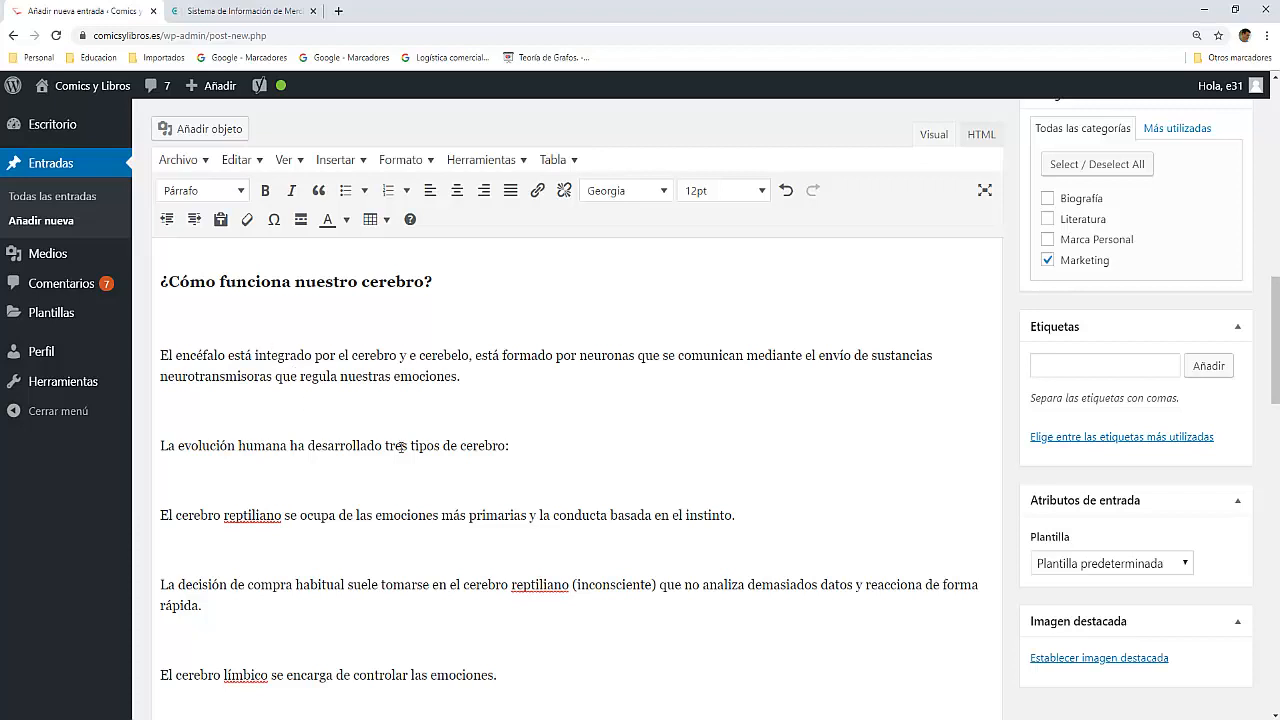
{"action": "left_click_drag", "start_coordinate": [543, 445], "coordinate": [135, 445]}
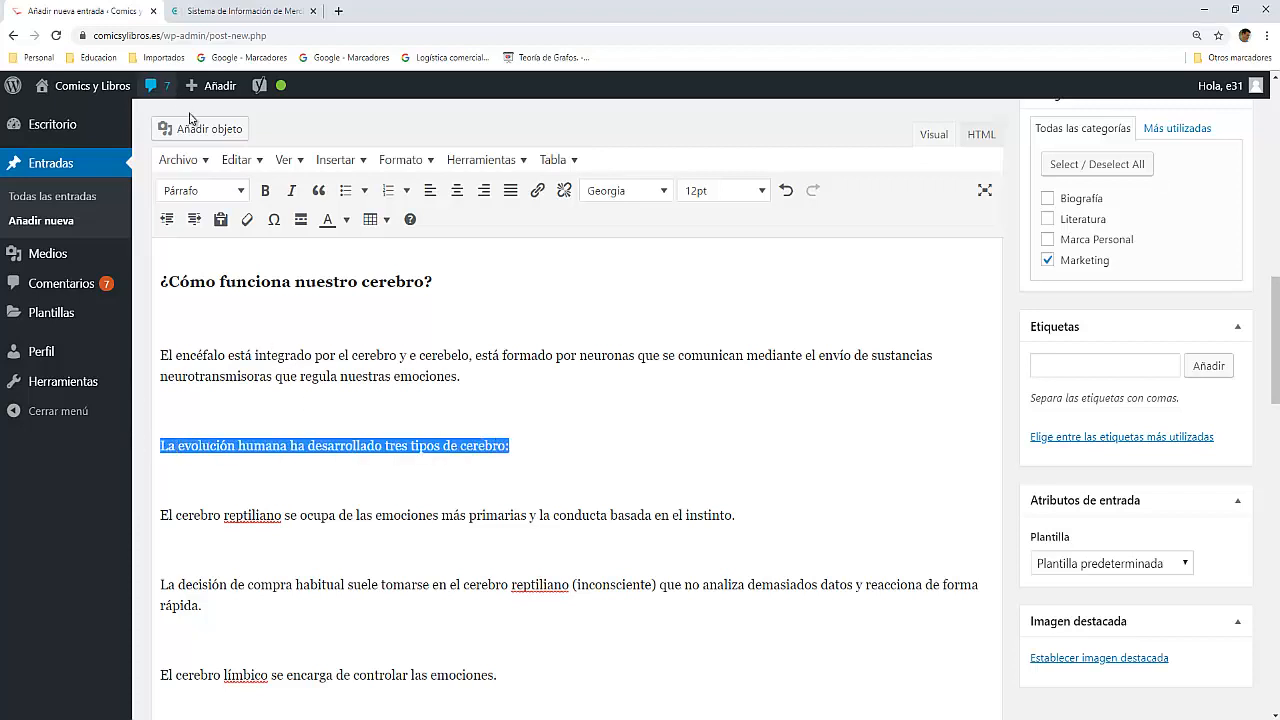
{"action": "left_click", "coordinate": [240, 190]}
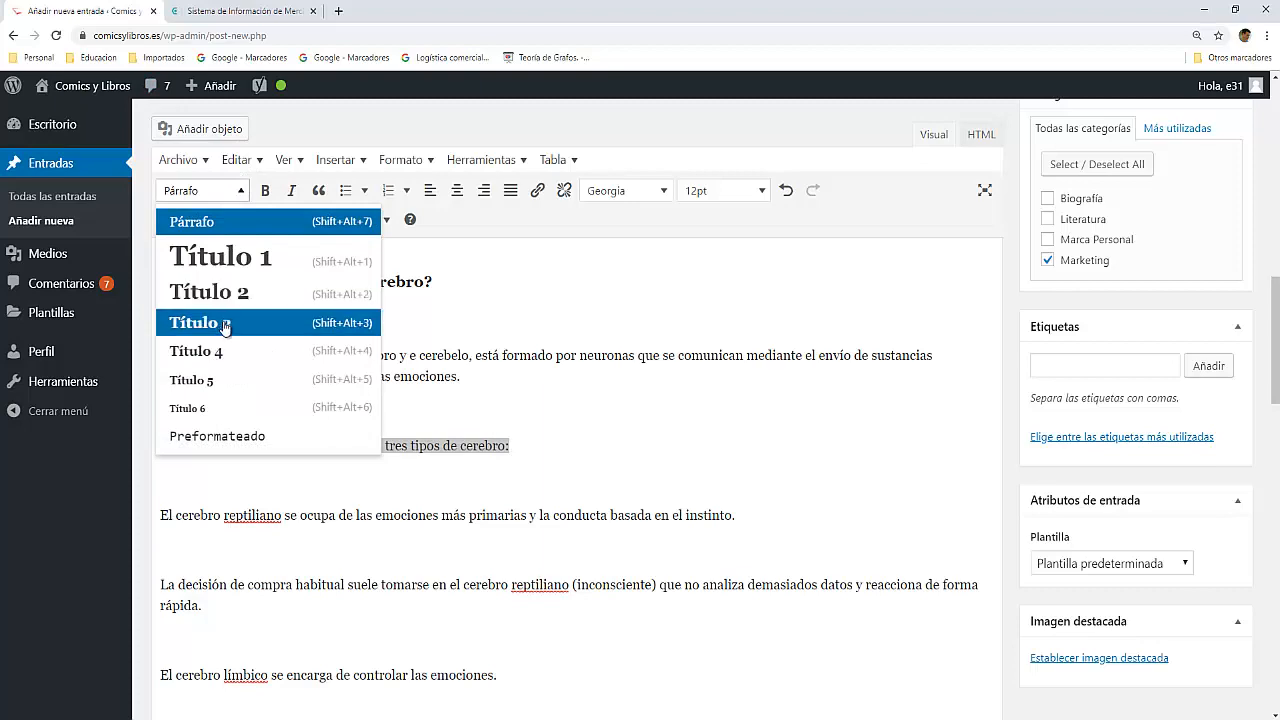
{"action": "left_click", "coordinate": [226, 325]}
Step: Begin the paragraph "El córtex cerebral o consciente..." with "En consecuencia," and lowercase the word "el"
{"action": "scroll", "coordinate": [249, 489], "scroll_direction": "down", "scroll_amount": 3}
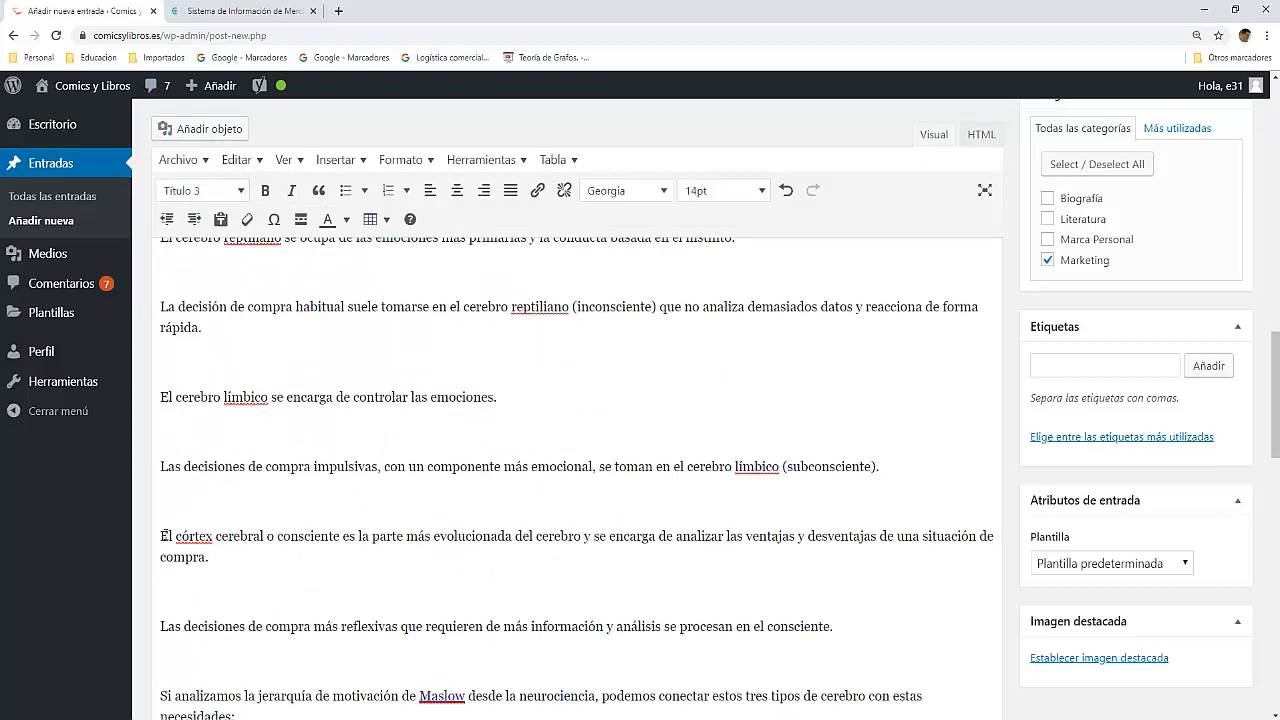
{"action": "left_click", "coordinate": [160, 535]}
{"action": "type", "text": "En "}
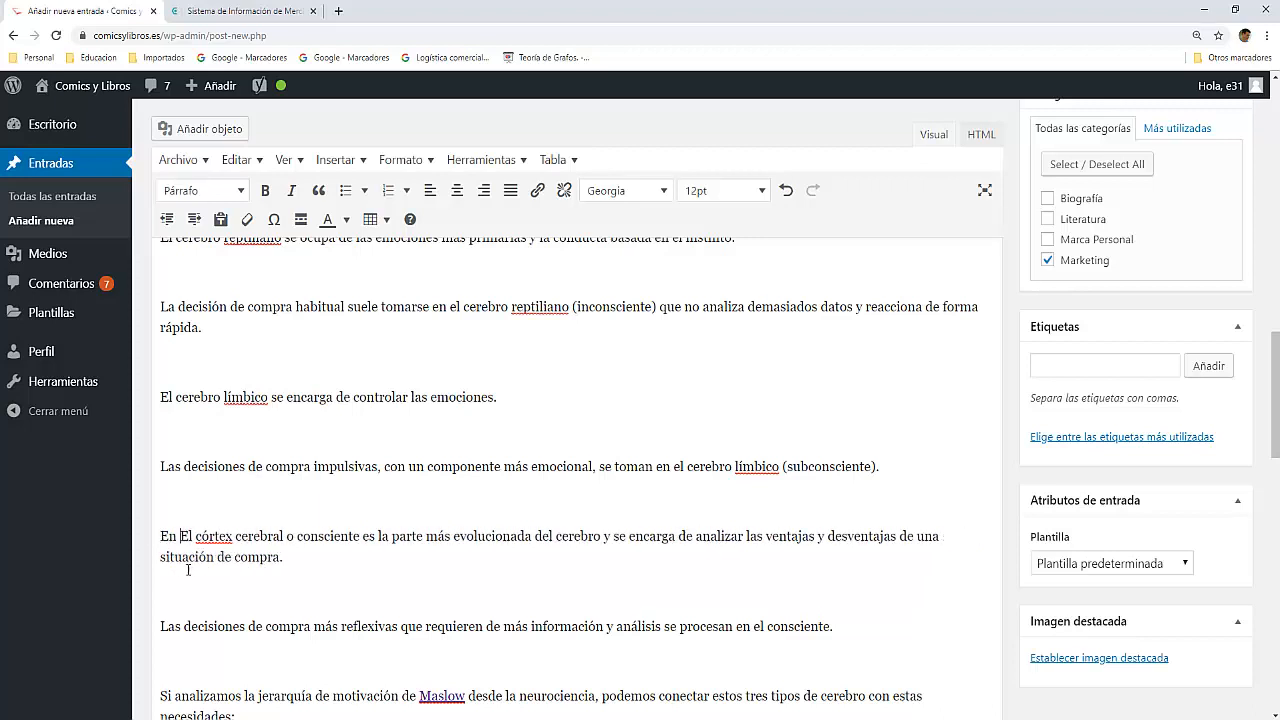
{"action": "type", "text": "consecuenc"}
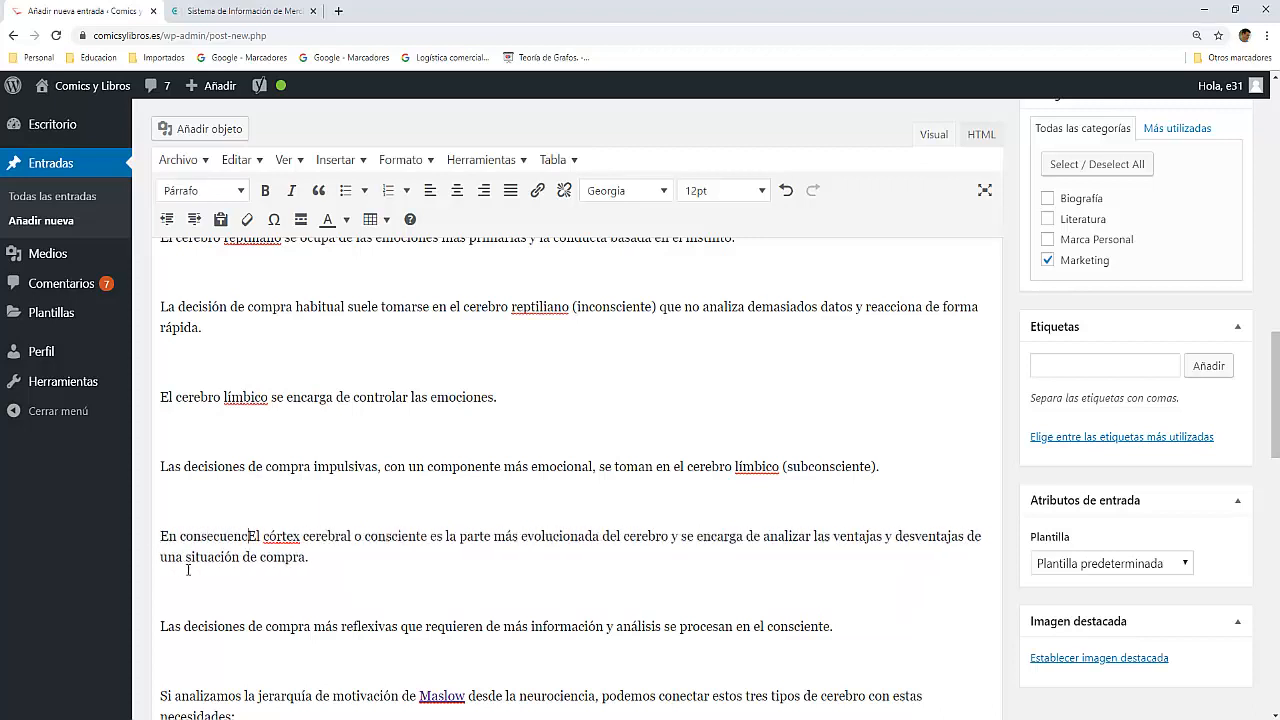
{"action": "type", "text": "ia"}
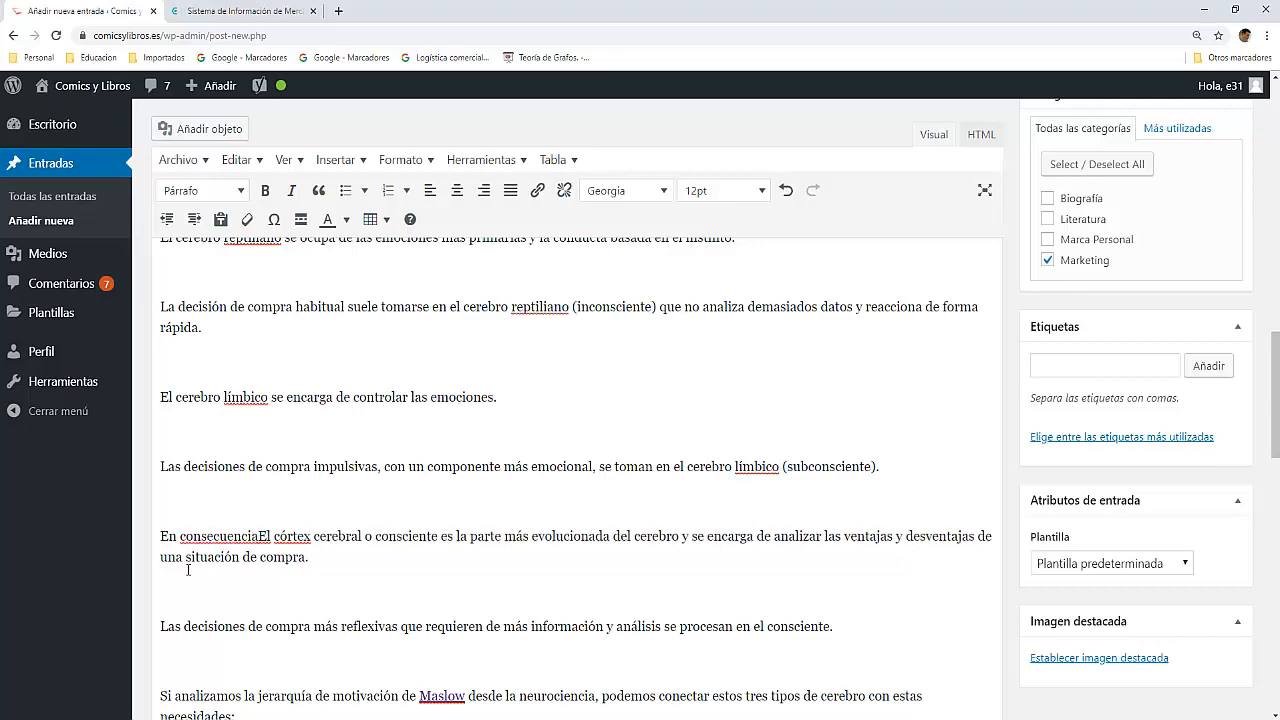
{"action": "type", "text": ","}
{"action": "key", "text": "Delete"}
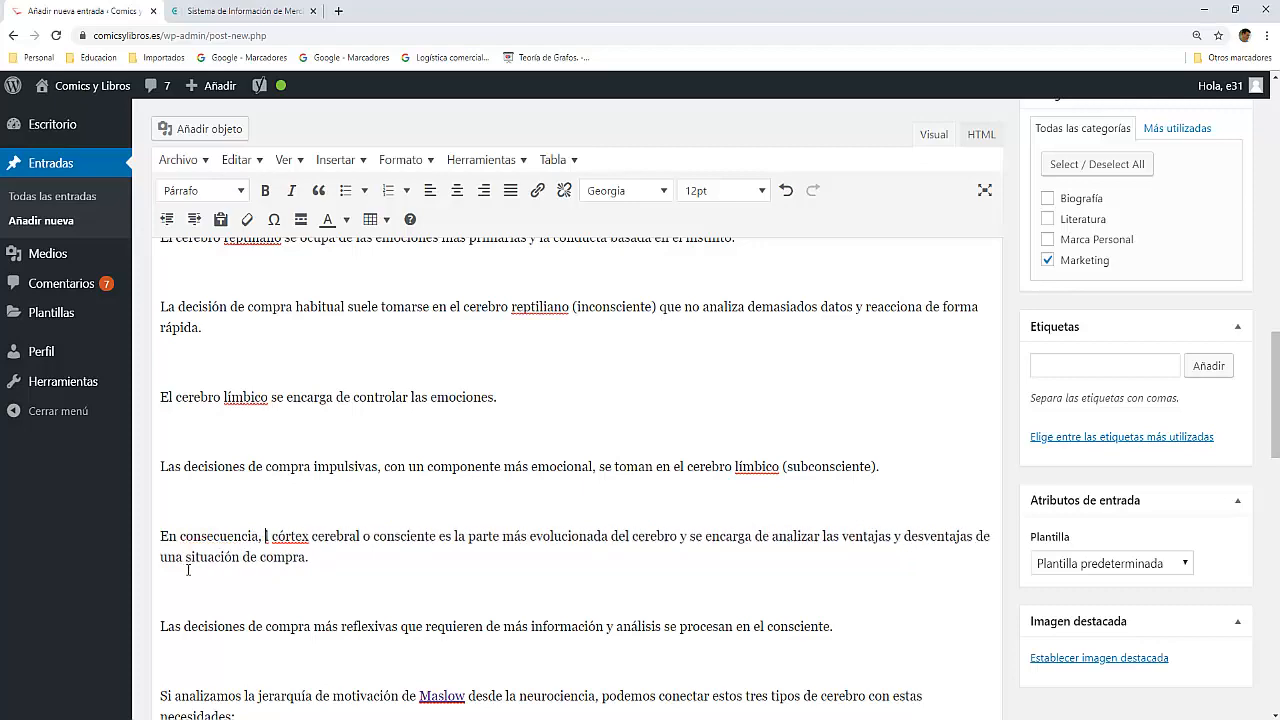
{"action": "type", "text": "el"}
Step: Check the Yoast readability analysis again after the transition word edits
{"action": "scroll", "coordinate": [200, 574], "scroll_direction": "down", "scroll_amount": 3}
{"action": "scroll", "coordinate": [200, 574], "scroll_direction": "down", "scroll_amount": 8}
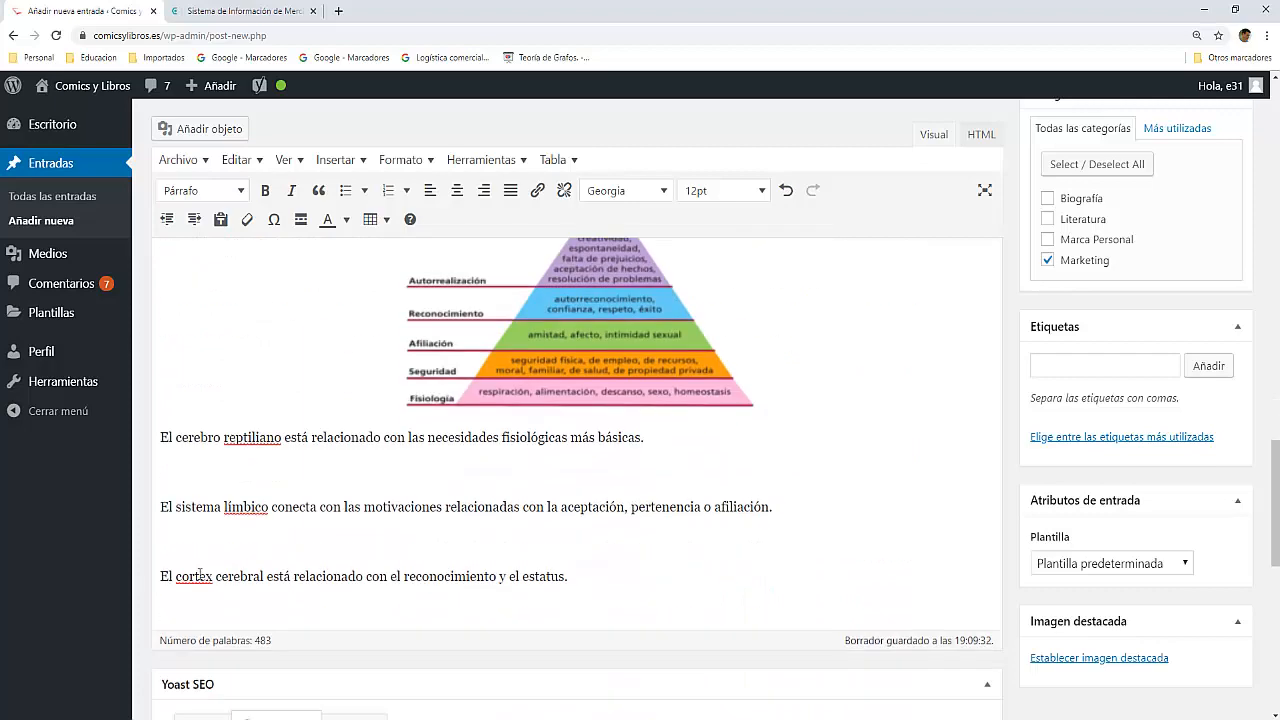
{"action": "scroll", "coordinate": [201, 578], "scroll_direction": "up", "scroll_amount": 1}
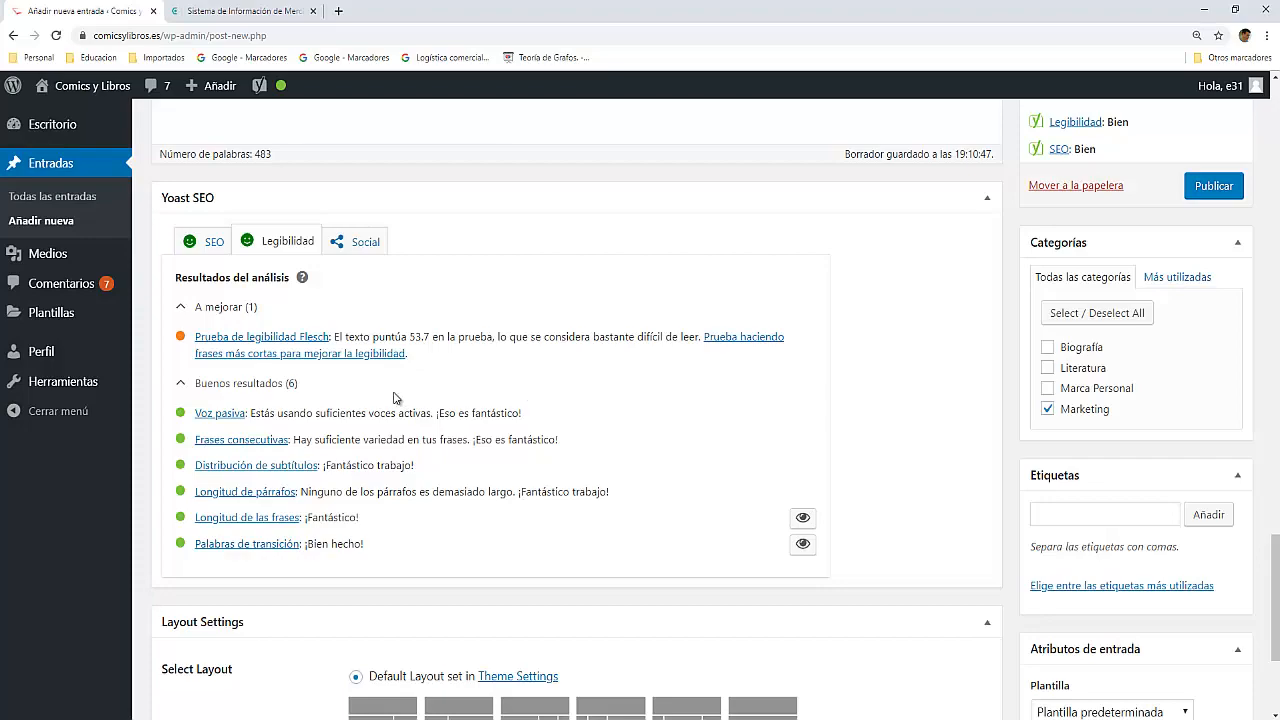
Step: Split the "Ya que" sentence after "automática" with a full stop, starting a new paragraph with "Por lo tanto," before "en base a unos patrones"
{"action": "scroll", "coordinate": [395, 392], "scroll_direction": "up", "scroll_amount": 2}
{"action": "scroll", "coordinate": [395, 392], "scroll_direction": "up", "scroll_amount": 10}
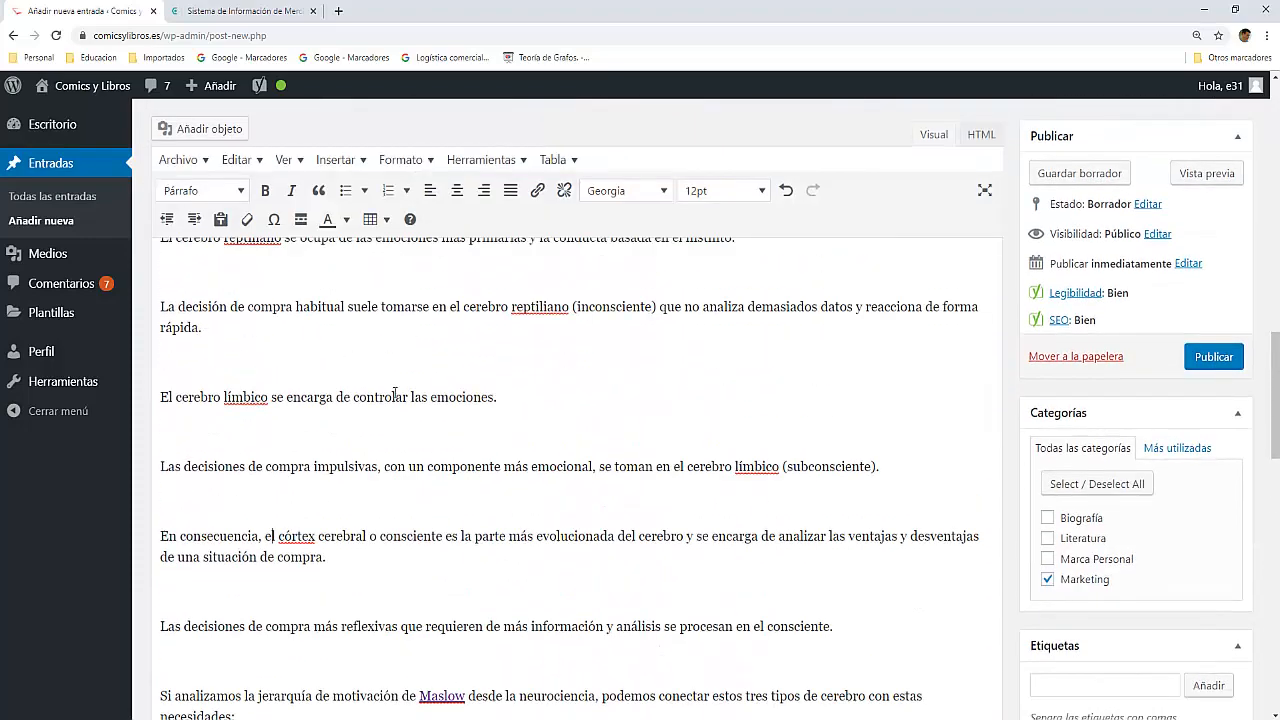
{"action": "scroll", "coordinate": [395, 392], "scroll_direction": "up", "scroll_amount": 3}
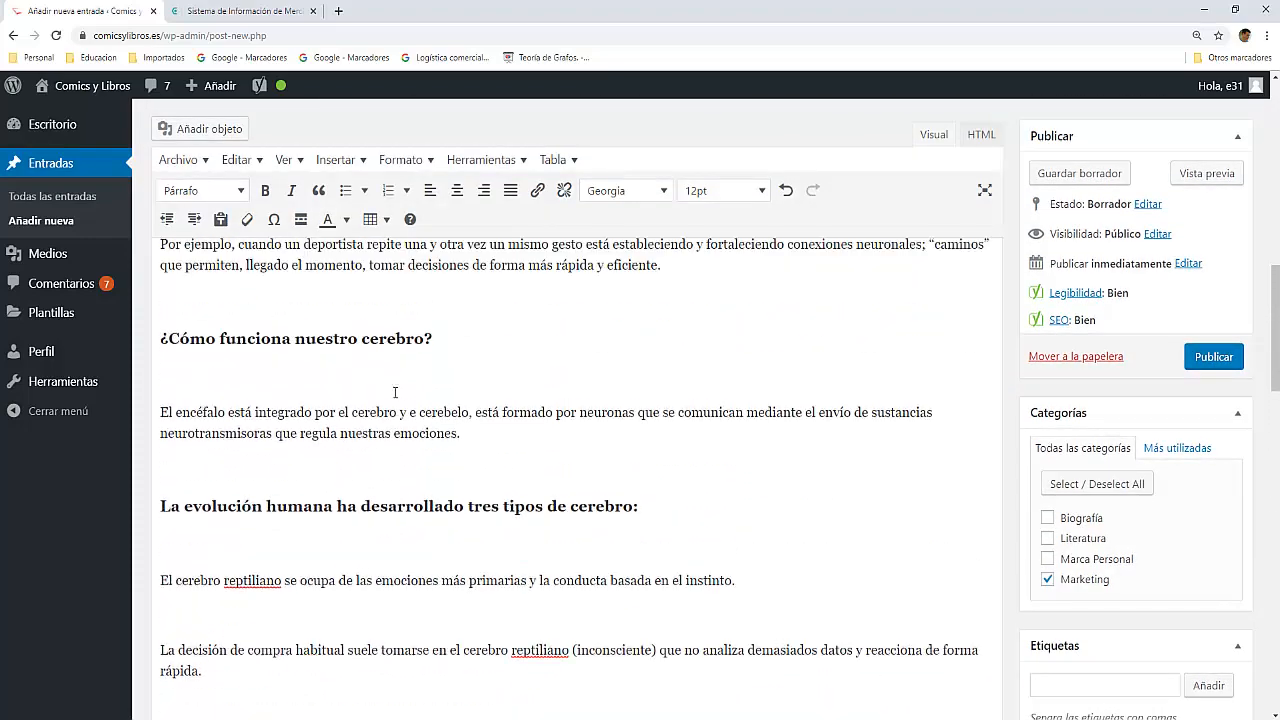
{"action": "scroll", "coordinate": [395, 392], "scroll_direction": "up", "scroll_amount": 2}
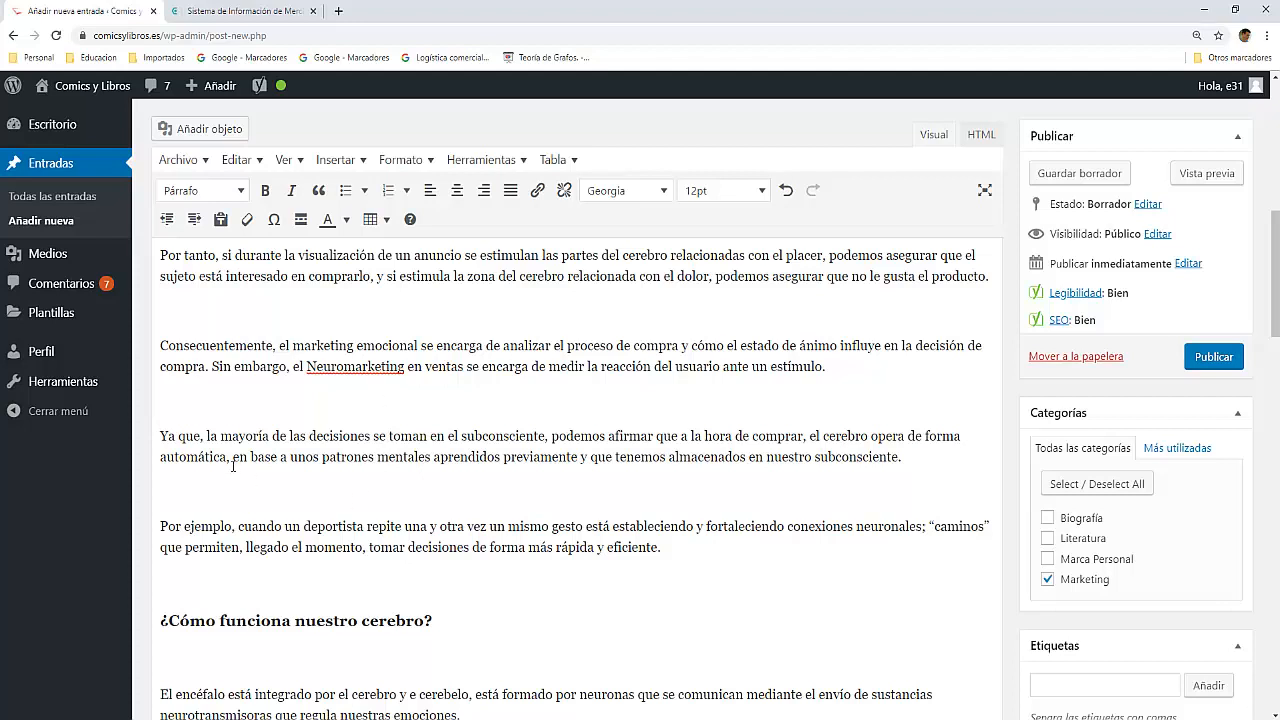
{"action": "key", "text": "BackSpace"}
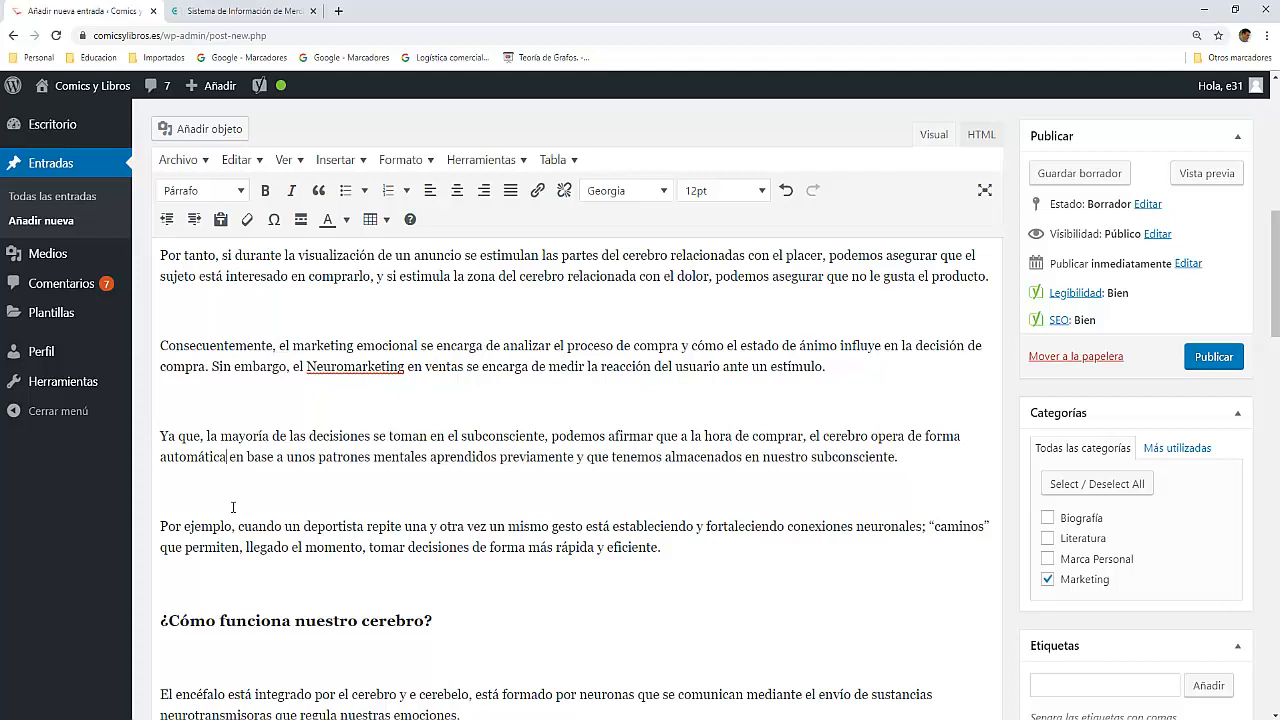
{"action": "type", "text": "."}
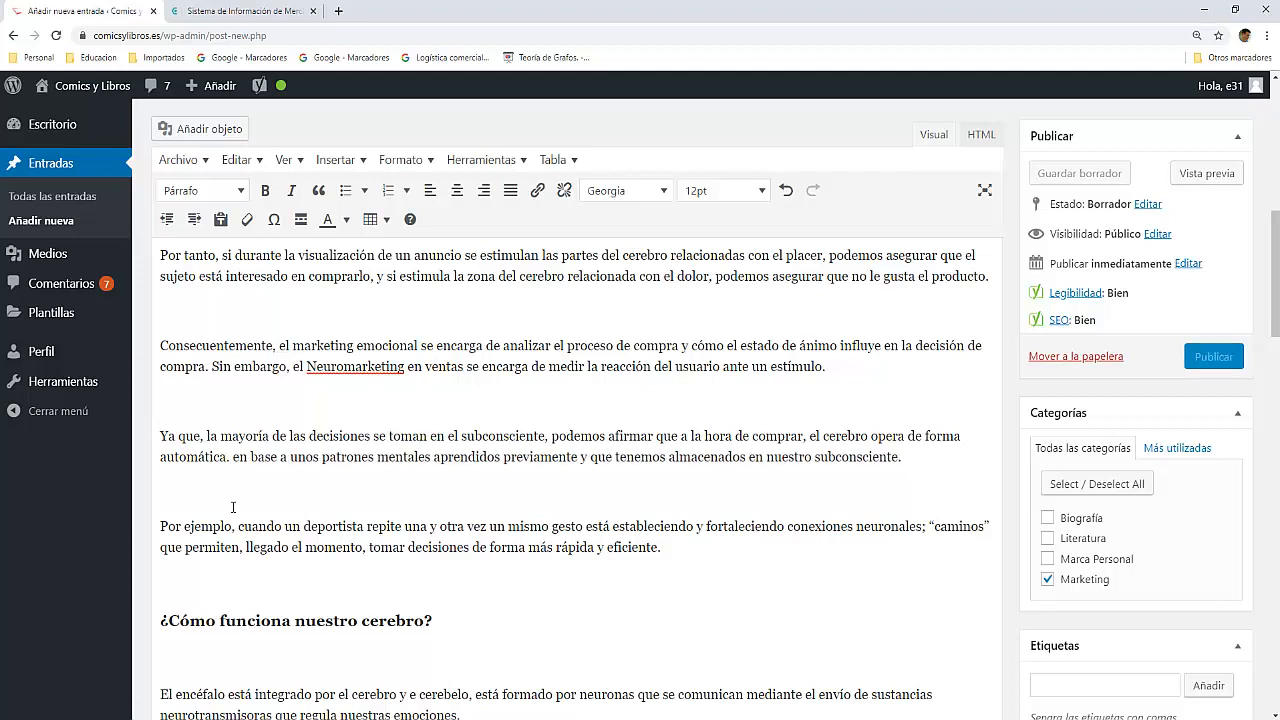
{"action": "key", "text": "Return"}
{"action": "type", "text": "P"}
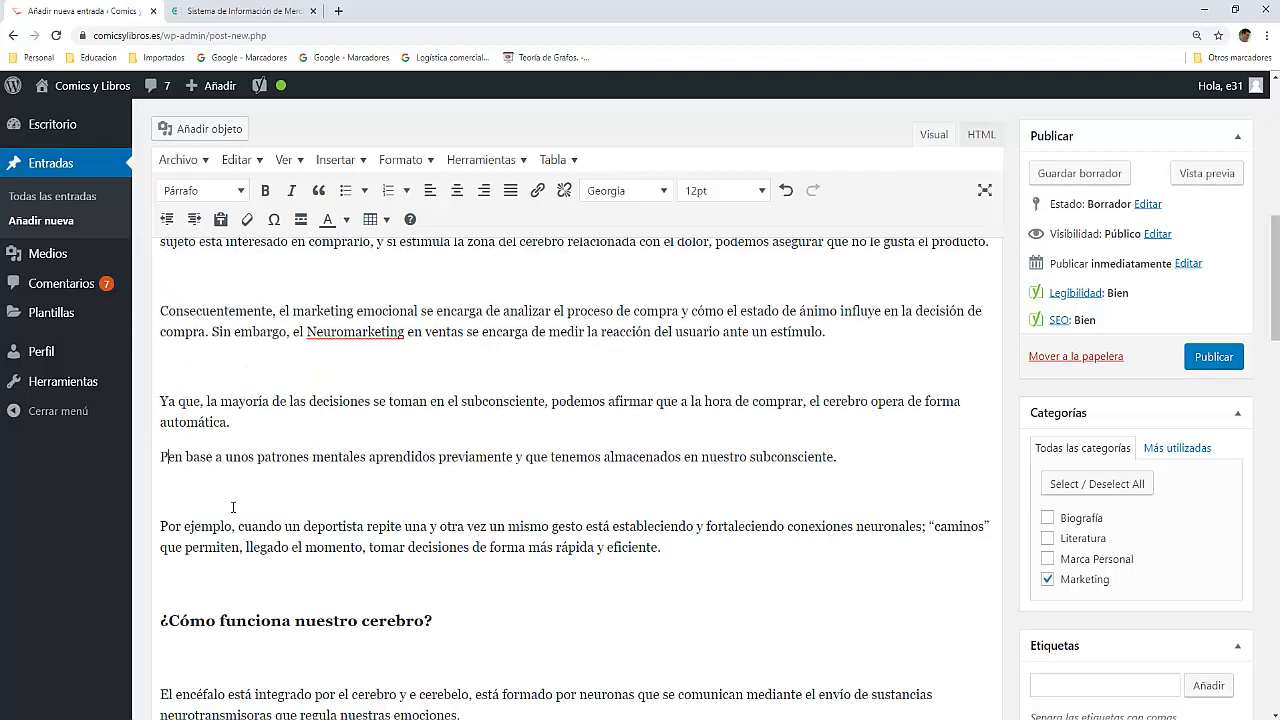
{"action": "type", "text": "or lo ta"}
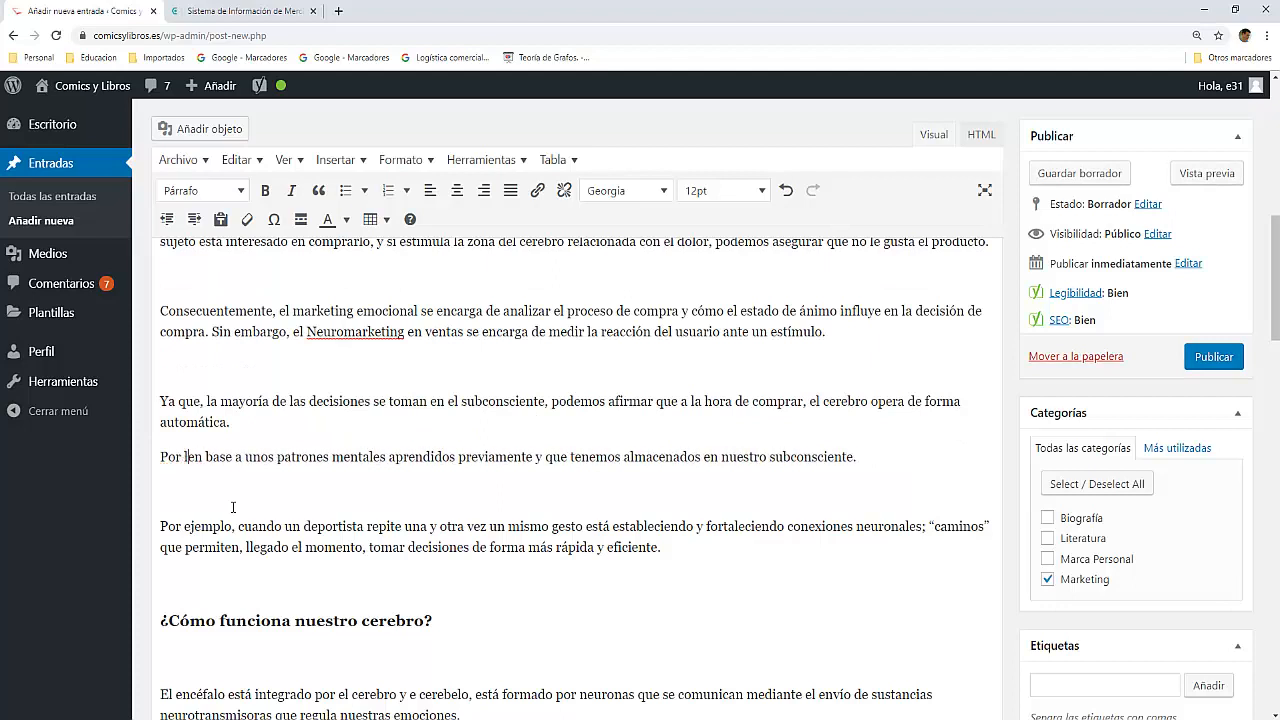
{"action": "type", "text": "nto,"}
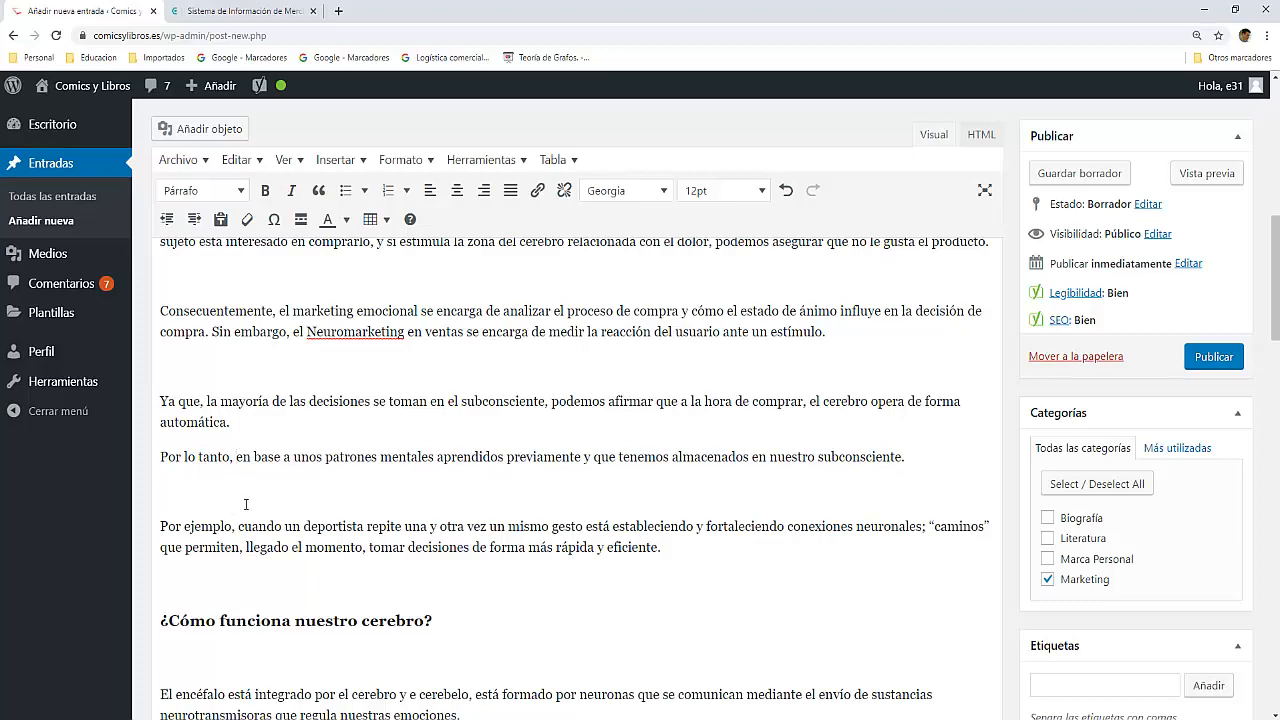
{"action": "scroll", "coordinate": [286, 493], "scroll_direction": "down", "scroll_amount": 15}
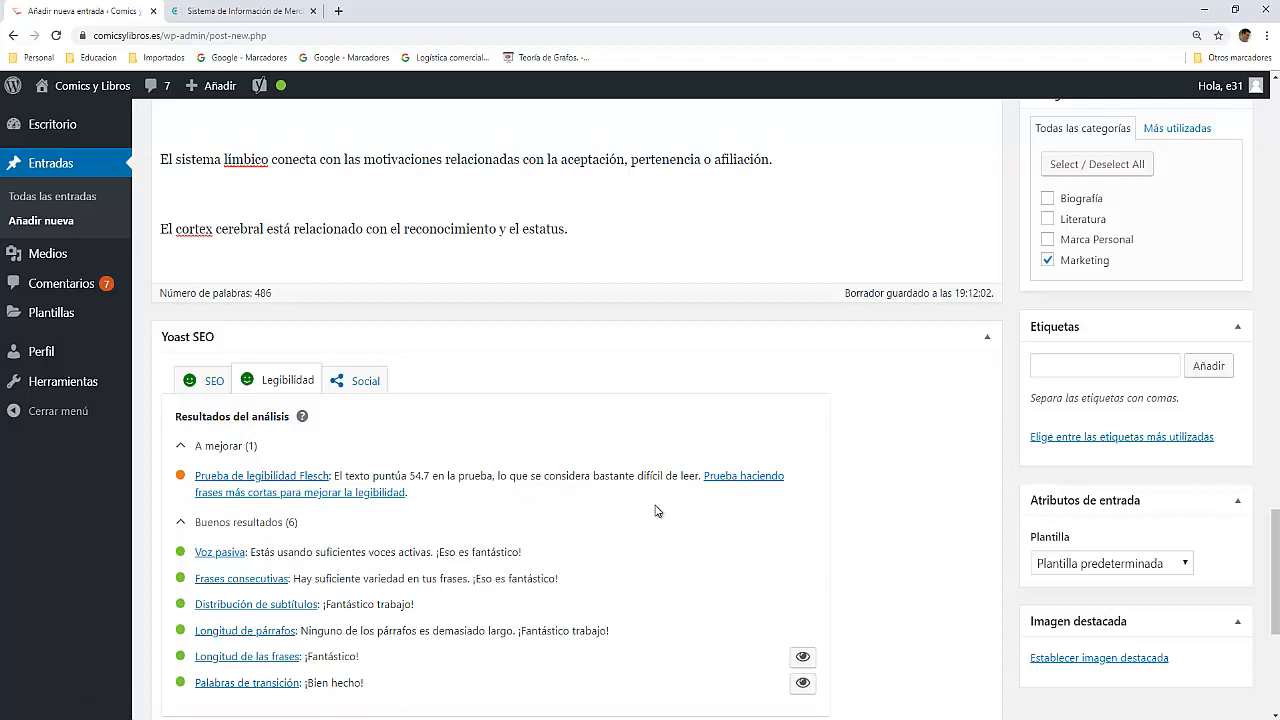
Step: Replace the comma after "anuncio o producto" with a full stop and capitalise the following word as "Podemos"
{"action": "scroll", "coordinate": [323, 506], "scroll_direction": "up", "scroll_amount": 1}
{"action": "scroll", "coordinate": [323, 506], "scroll_direction": "up", "scroll_amount": 15}
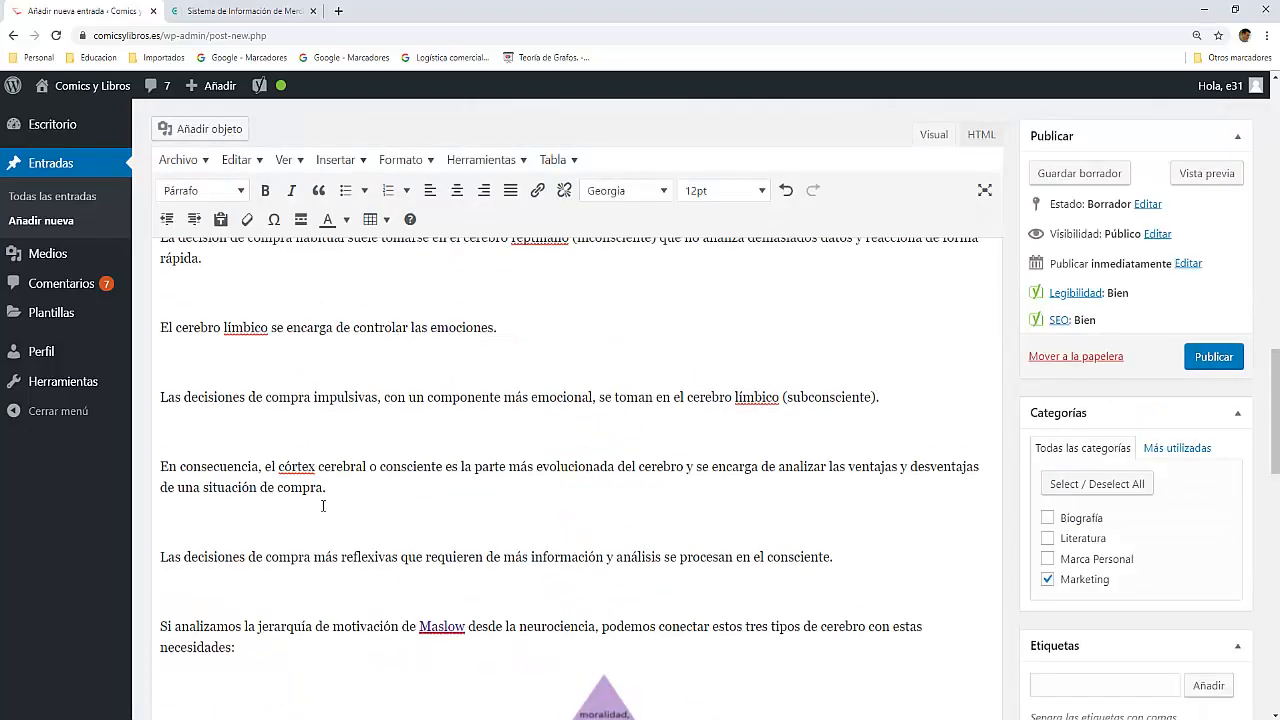
{"action": "scroll", "coordinate": [323, 506], "scroll_direction": "up", "scroll_amount": 5}
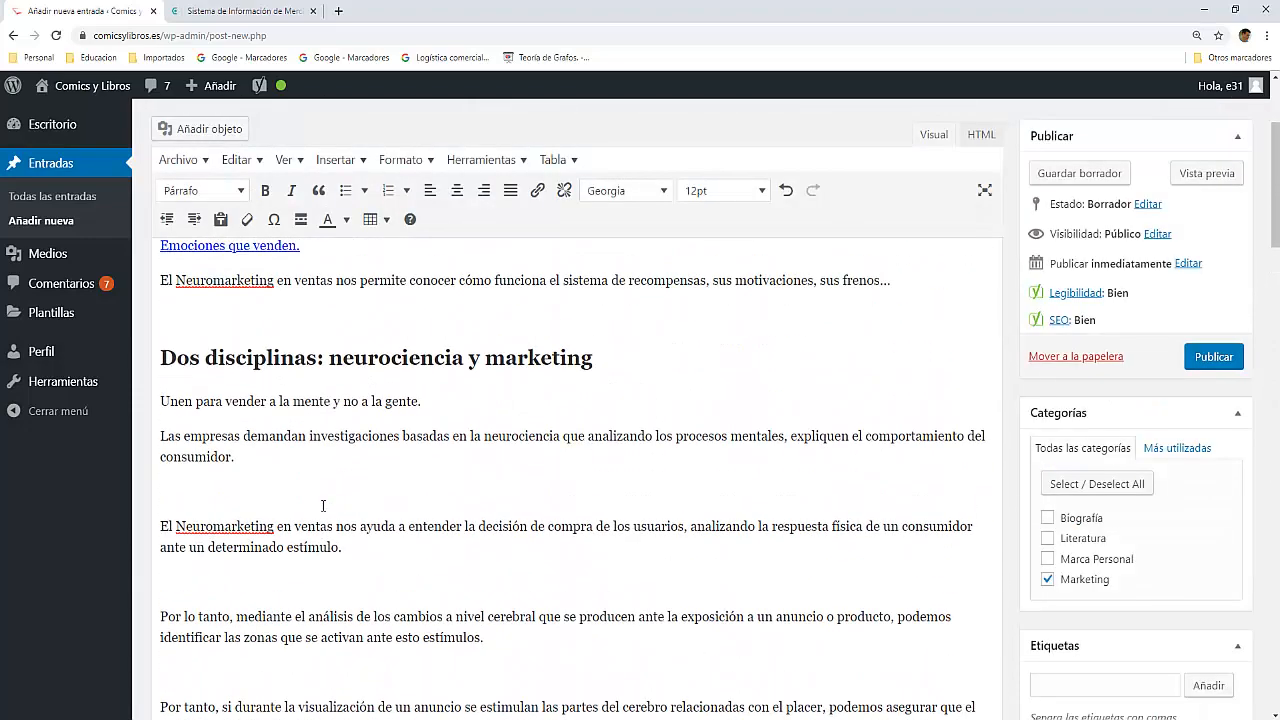
{"action": "scroll", "coordinate": [538, 451], "scroll_direction": "down", "scroll_amount": 1}
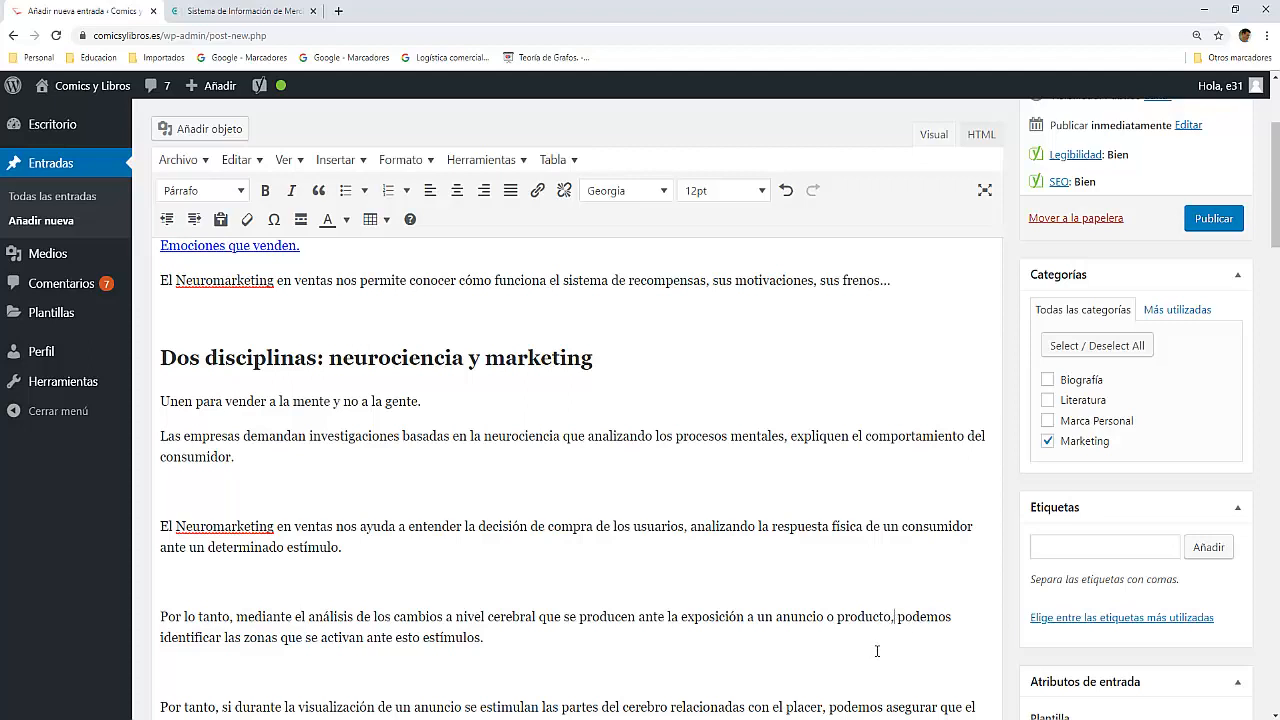
{"action": "key", "text": "BackSpace"}
{"action": "type", "text": "."}
{"action": "key", "text": "BackSpace"}
{"action": "type", "text": "P"}
Step: Replace the semicolon after "conexiones neuronales" with a full stop and begin the new sentence with "El" before "caminos"
{"action": "scroll", "coordinate": [774, 675], "scroll_direction": "down", "scroll_amount": 3}
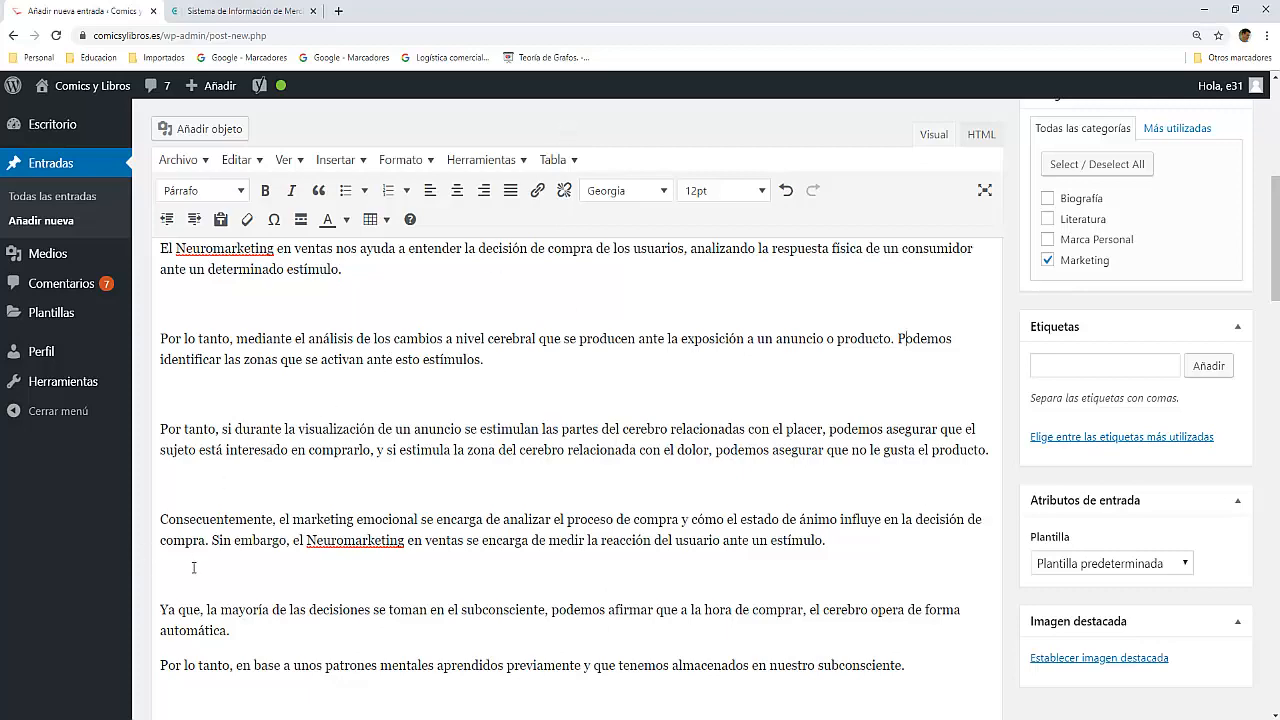
{"action": "scroll", "coordinate": [236, 597], "scroll_direction": "down", "scroll_amount": 2}
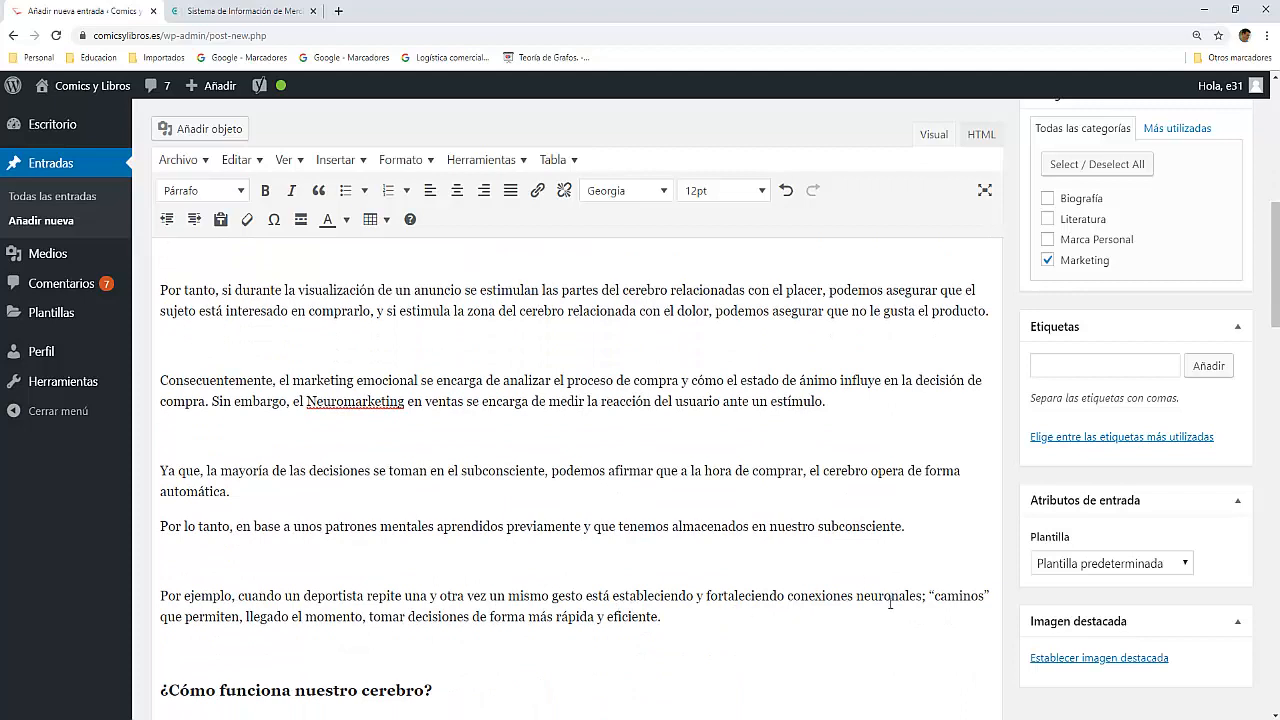
{"action": "left_click", "coordinate": [923, 597]}
{"action": "key", "text": "BackSpace"}
{"action": "type", "text": ". El"}
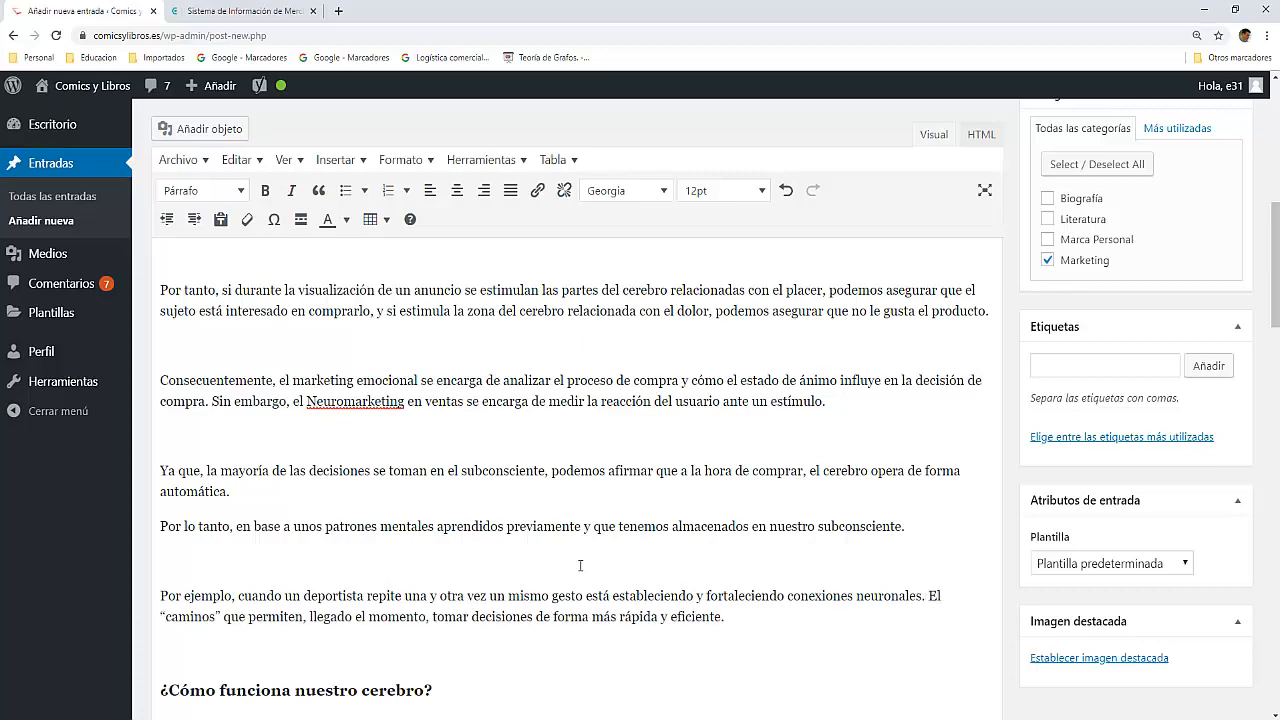
Step: Replace the comma after "cerebelo" with a full stop and begin the new sentence with "También" before "está formado por neuronas"
{"action": "scroll", "coordinate": [580, 566], "scroll_direction": "down", "scroll_amount": 3}
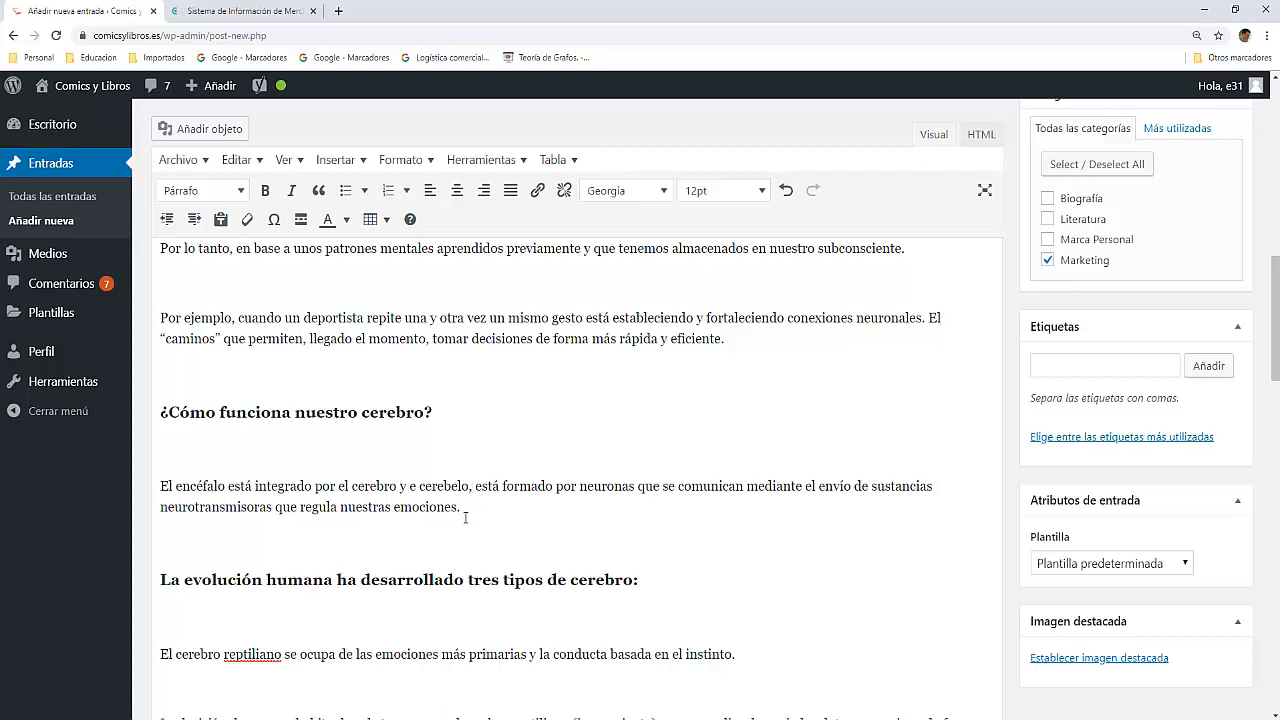
{"action": "key", "text": "BackSpace"}
{"action": "type", "text": ". Tambi"}
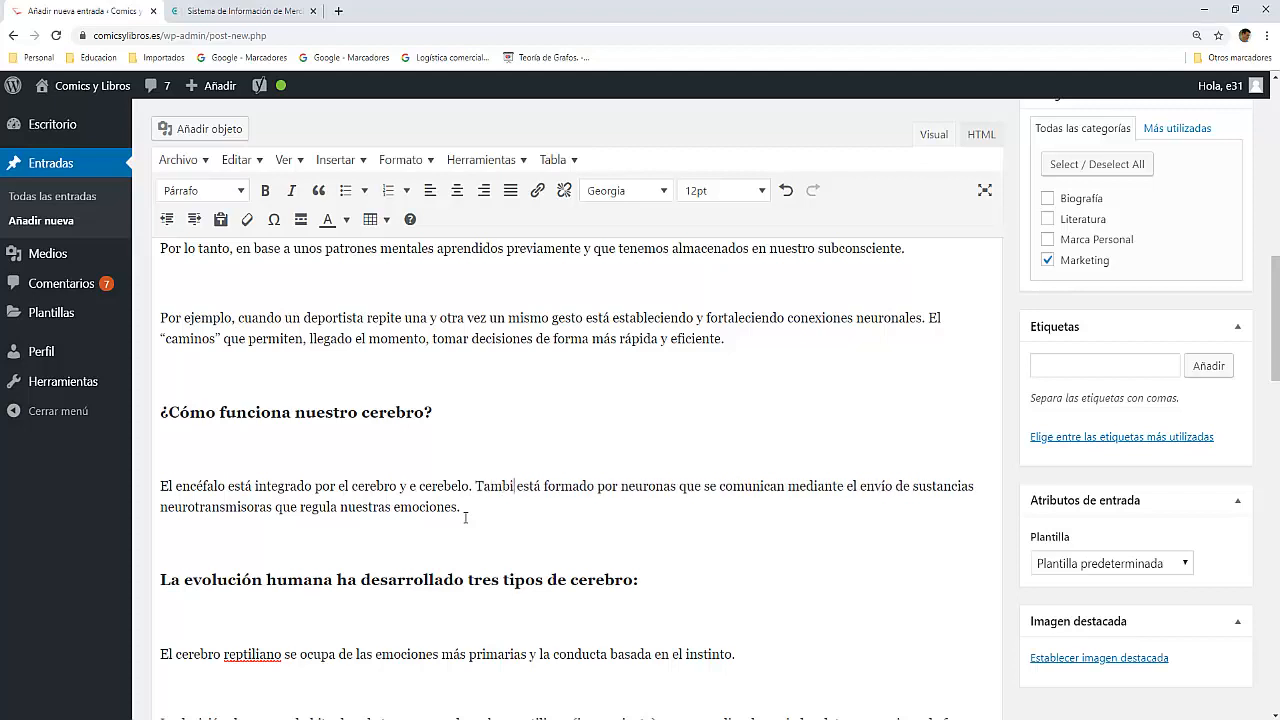
{"action": "type", "text": "én"}
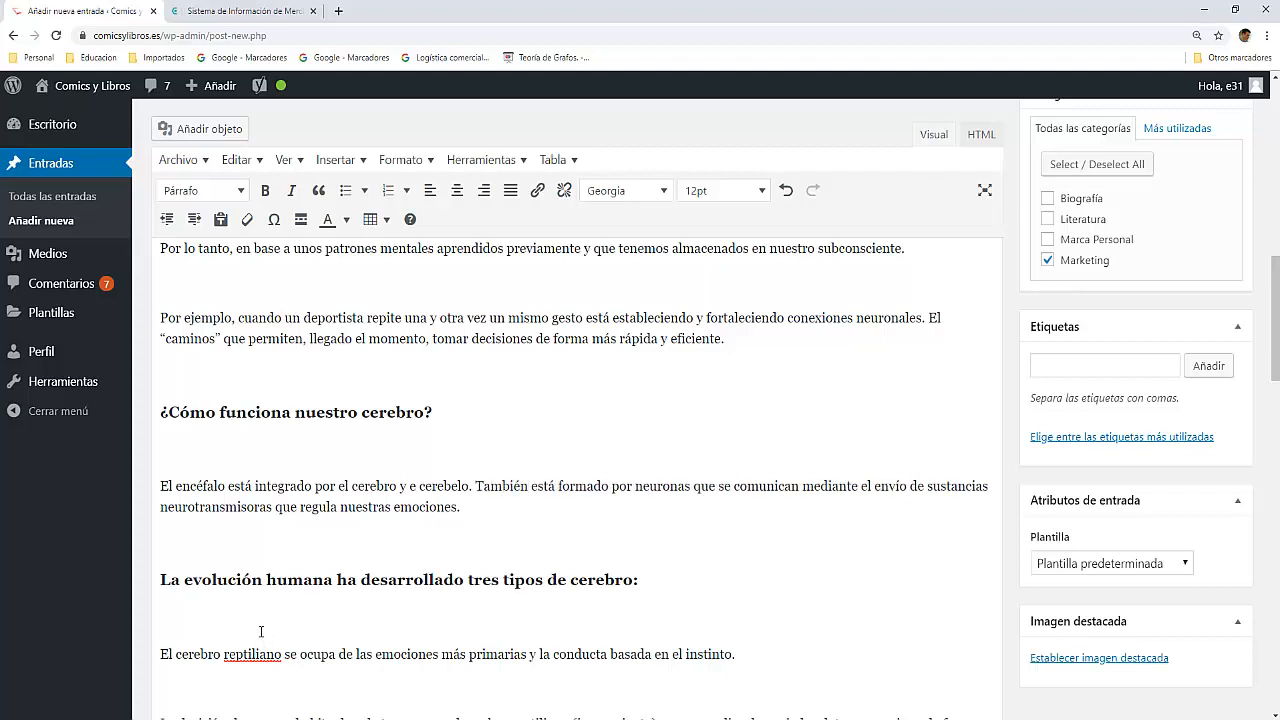
Step: End the córtex sentence with a full stop after "evolucionada del cerebro", remove the "y" and start the new sentence with "Se encarga"
{"action": "scroll", "coordinate": [261, 629], "scroll_direction": "down", "scroll_amount": 4}
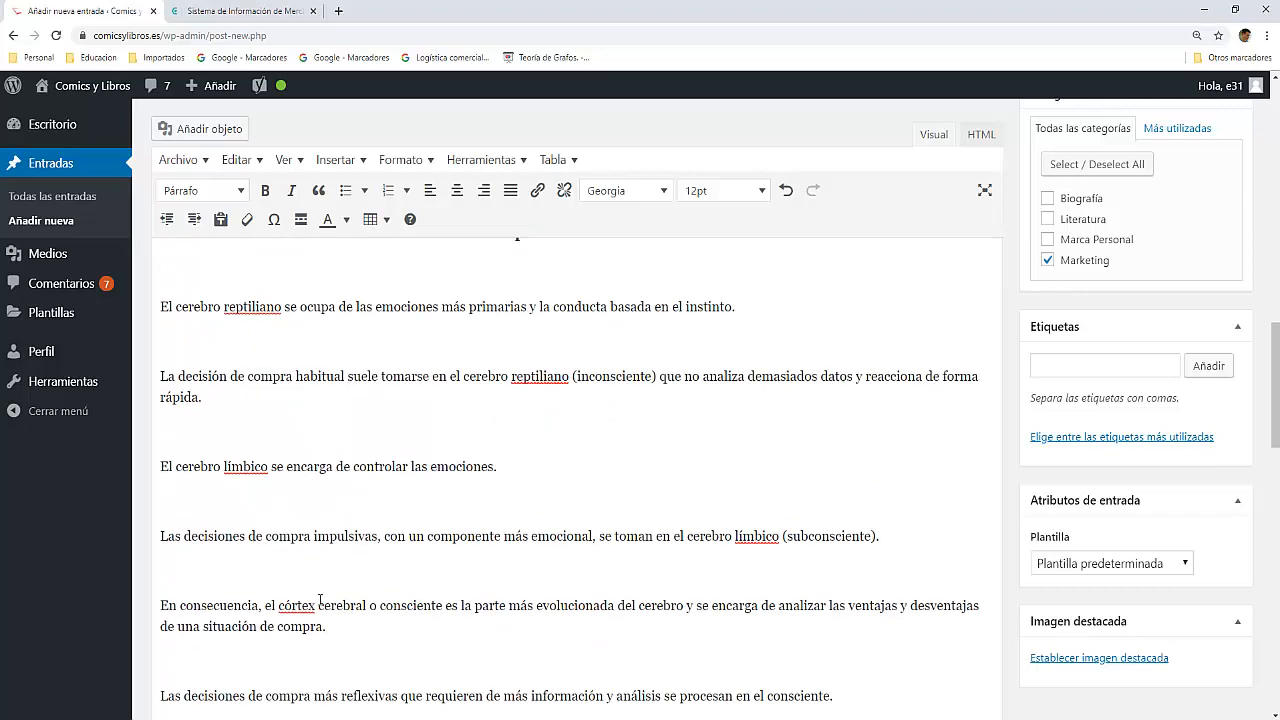
{"action": "scroll", "coordinate": [362, 528], "scroll_direction": "down", "scroll_amount": 2}
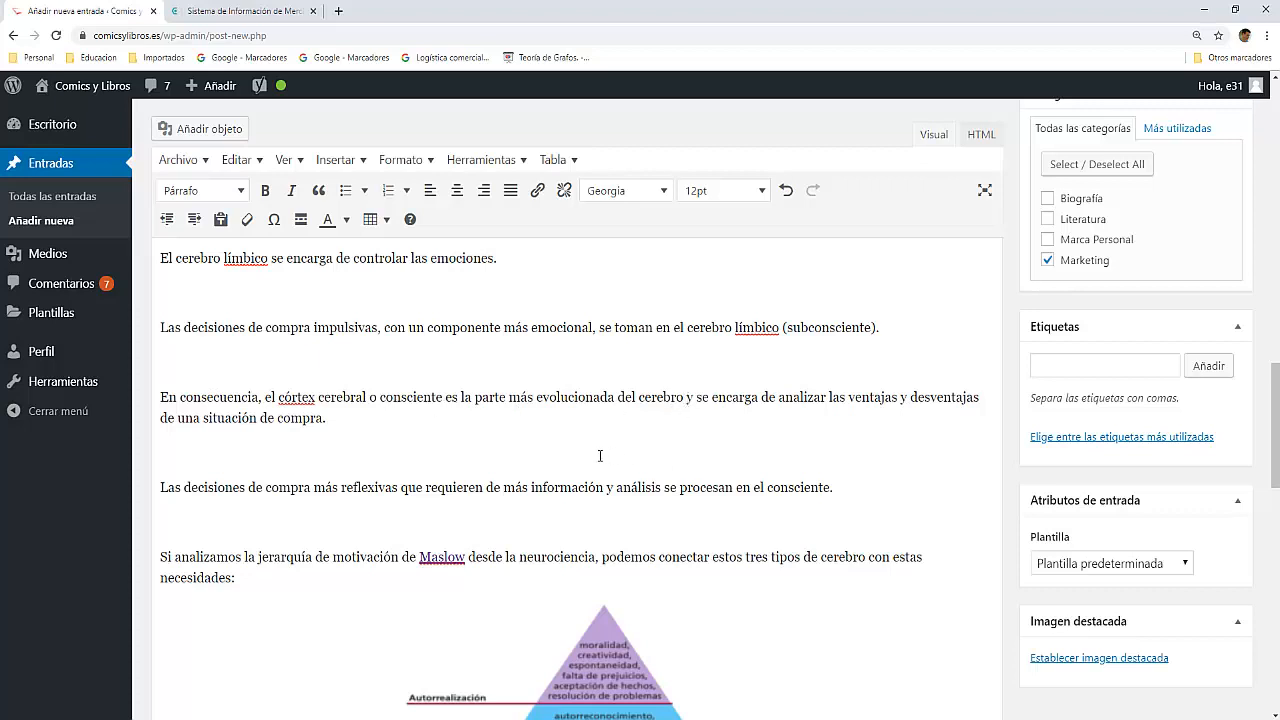
{"action": "type", "text": "."}
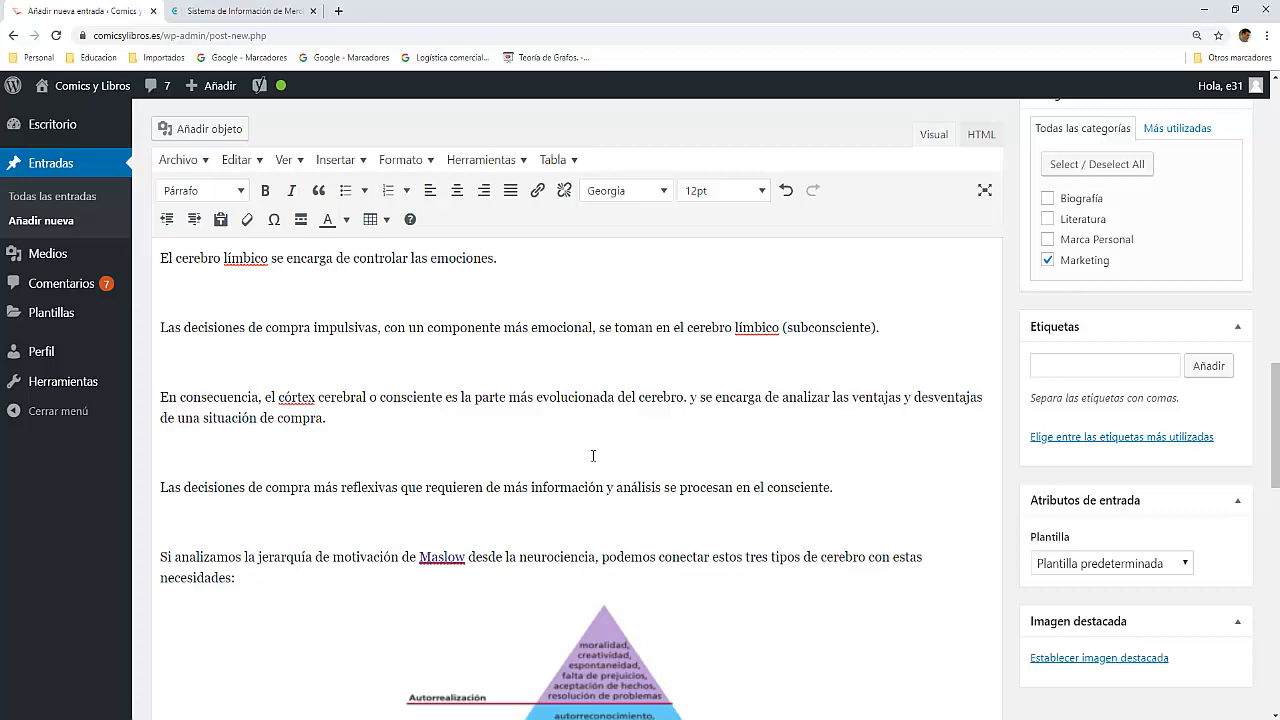
{"action": "key", "text": "BackSpace"}
{"action": "key", "text": "BackSpace"}
{"action": "key", "text": "BackSpace"}
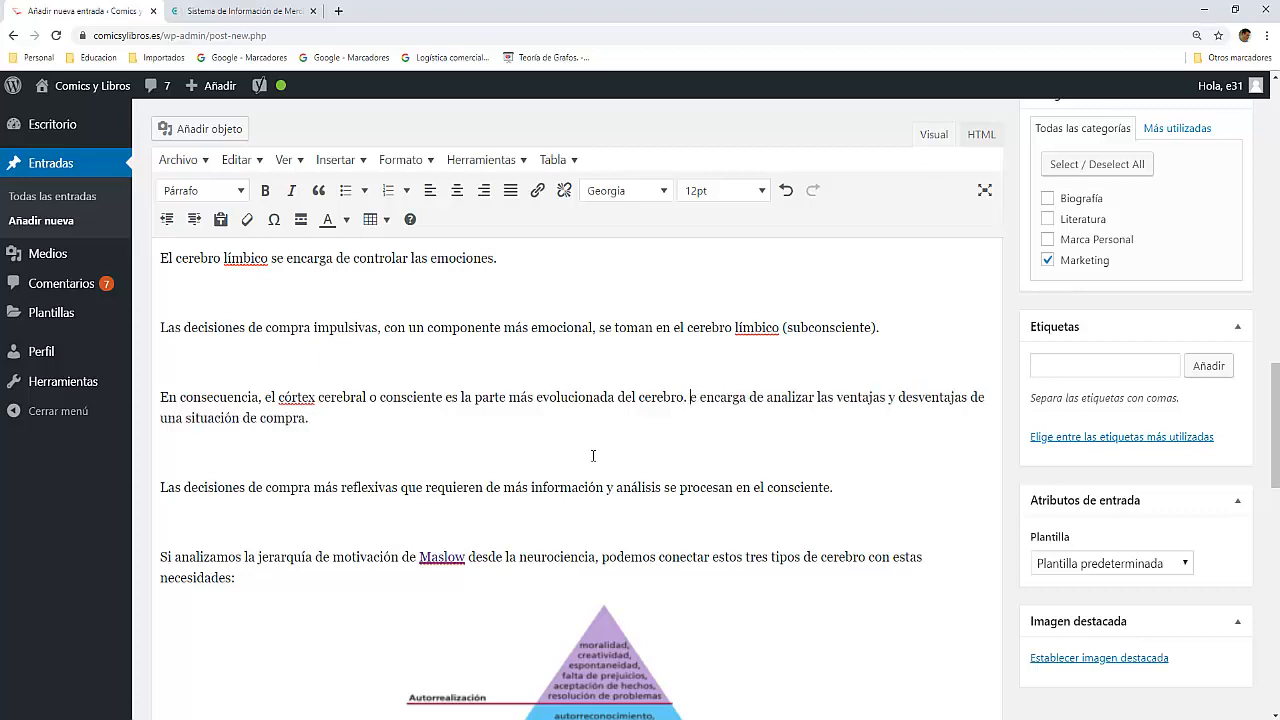
{"action": "type", "text": "S"}
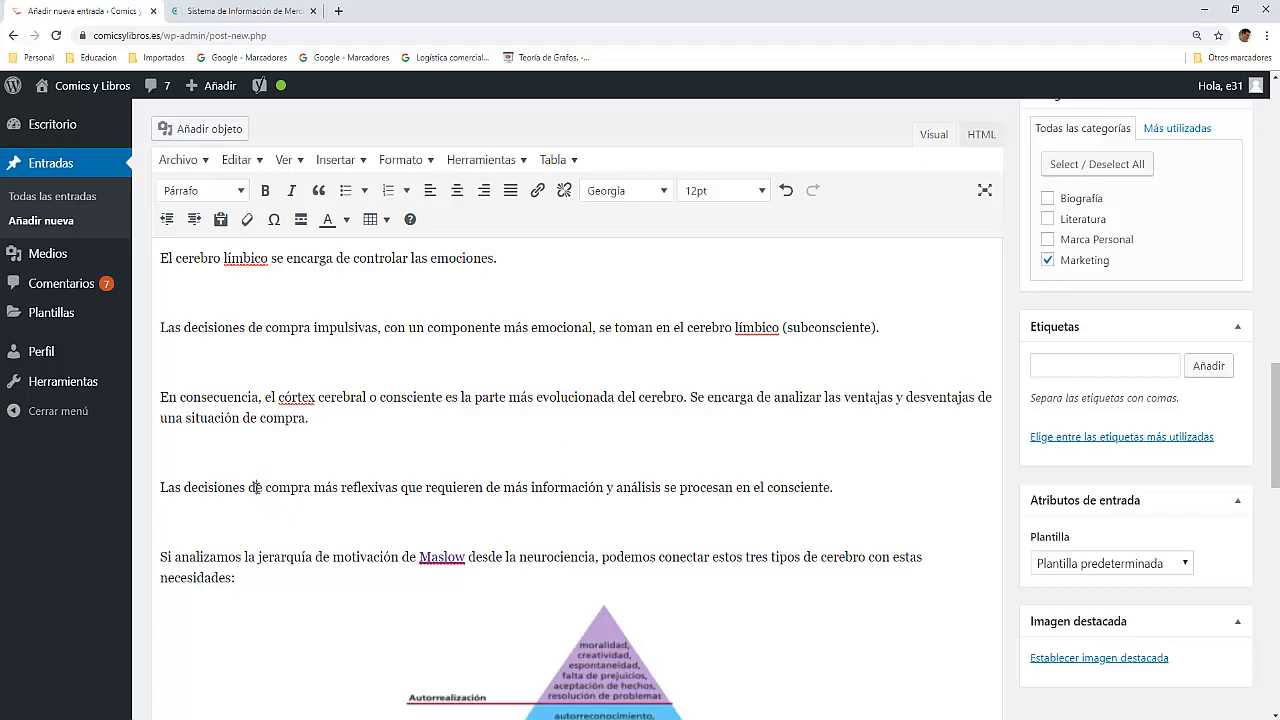
Step: Check the Yoast readability results after the sentence splits and save the post as a draft
{"action": "scroll", "coordinate": [258, 492], "scroll_direction": "down", "scroll_amount": 8}
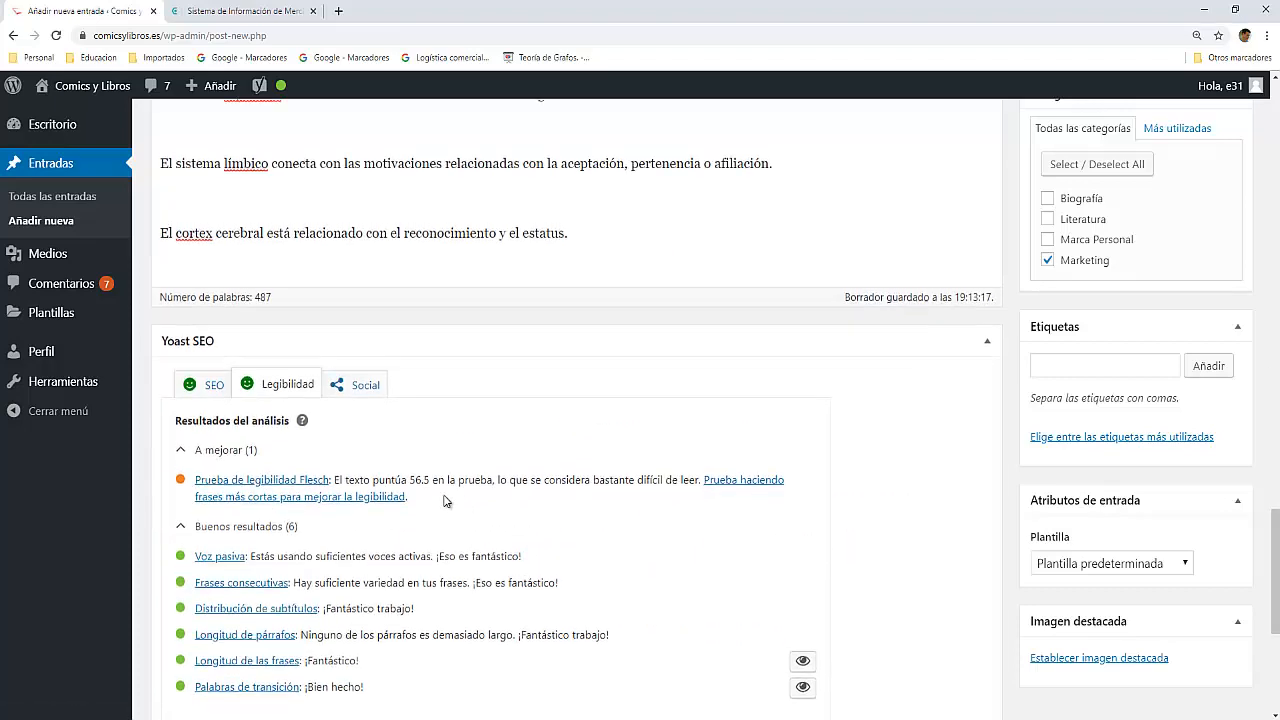
{"action": "scroll", "coordinate": [1030, 265], "scroll_direction": "up", "scroll_amount": 3}
{"action": "scroll", "coordinate": [1030, 265], "scroll_direction": "up", "scroll_amount": 3}
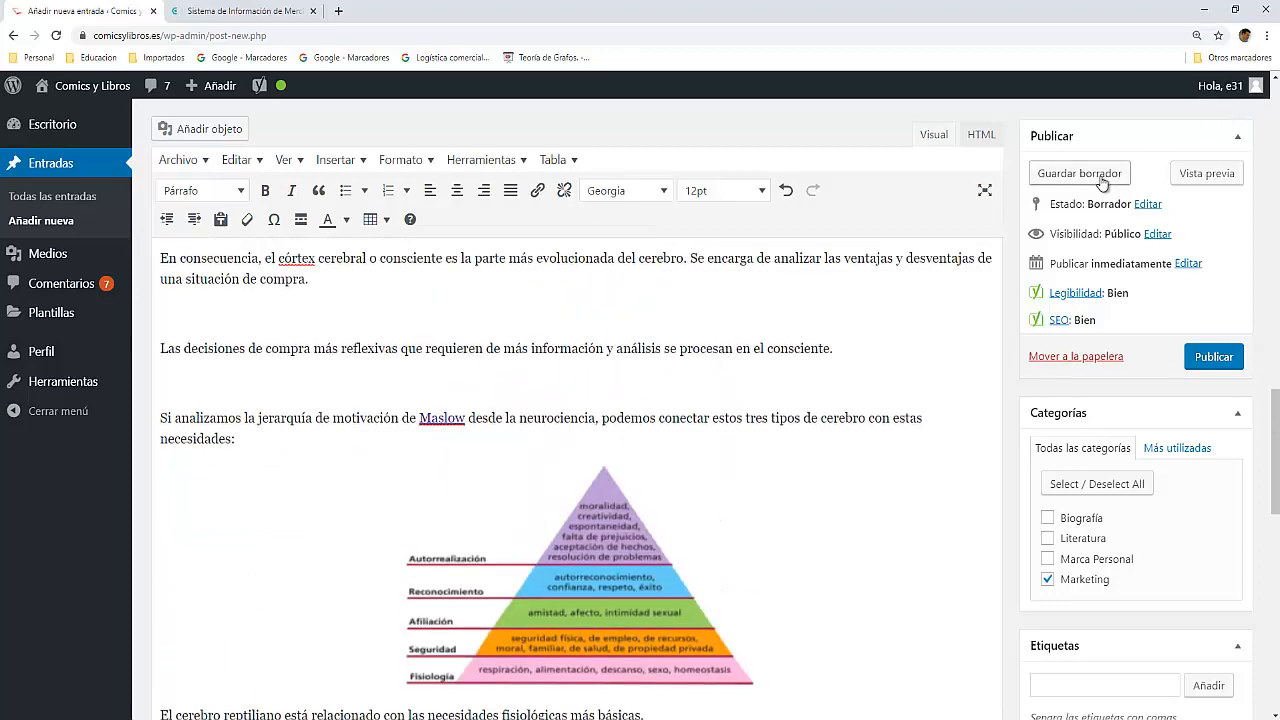
{"action": "left_click", "coordinate": [1099, 177]}
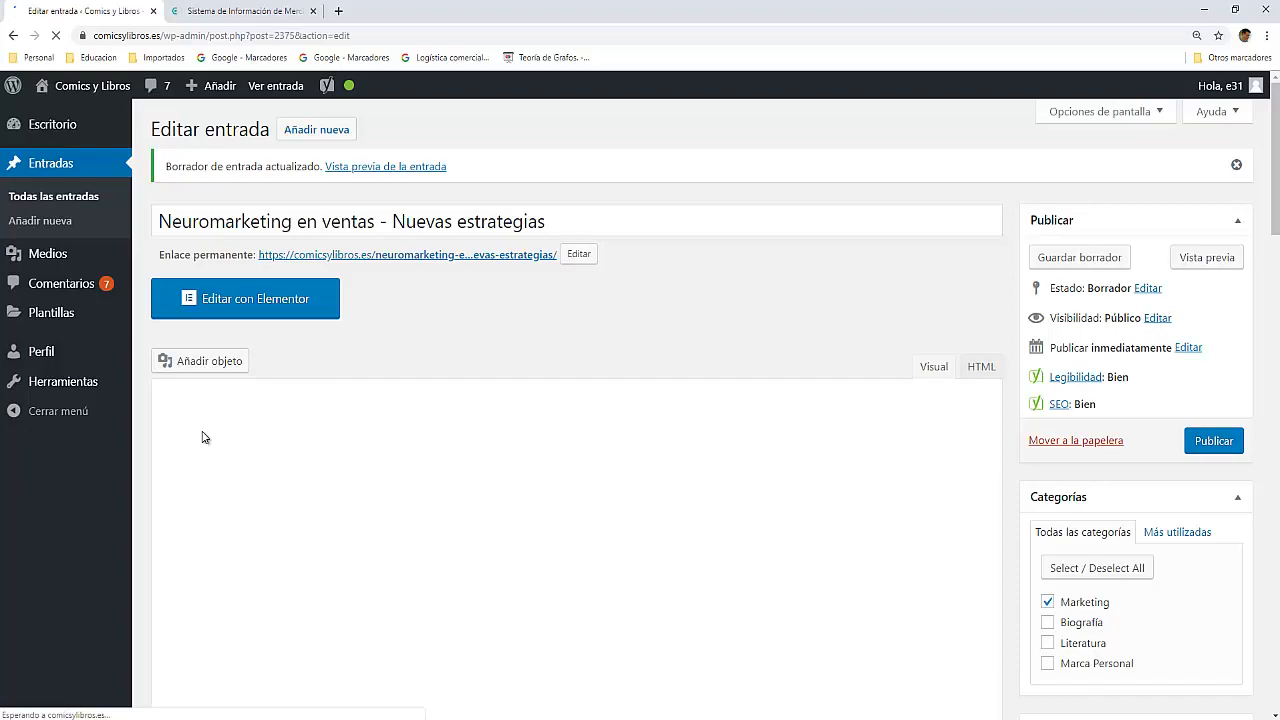
Step: Examine the saved draft's Yoast readability analysis and look back through the post's paragraphs for sentences to shorten
{"action": "scroll", "coordinate": [202, 437], "scroll_direction": "down", "scroll_amount": 3}
{"action": "scroll", "coordinate": [204, 432], "scroll_direction": "down", "scroll_amount": 15}
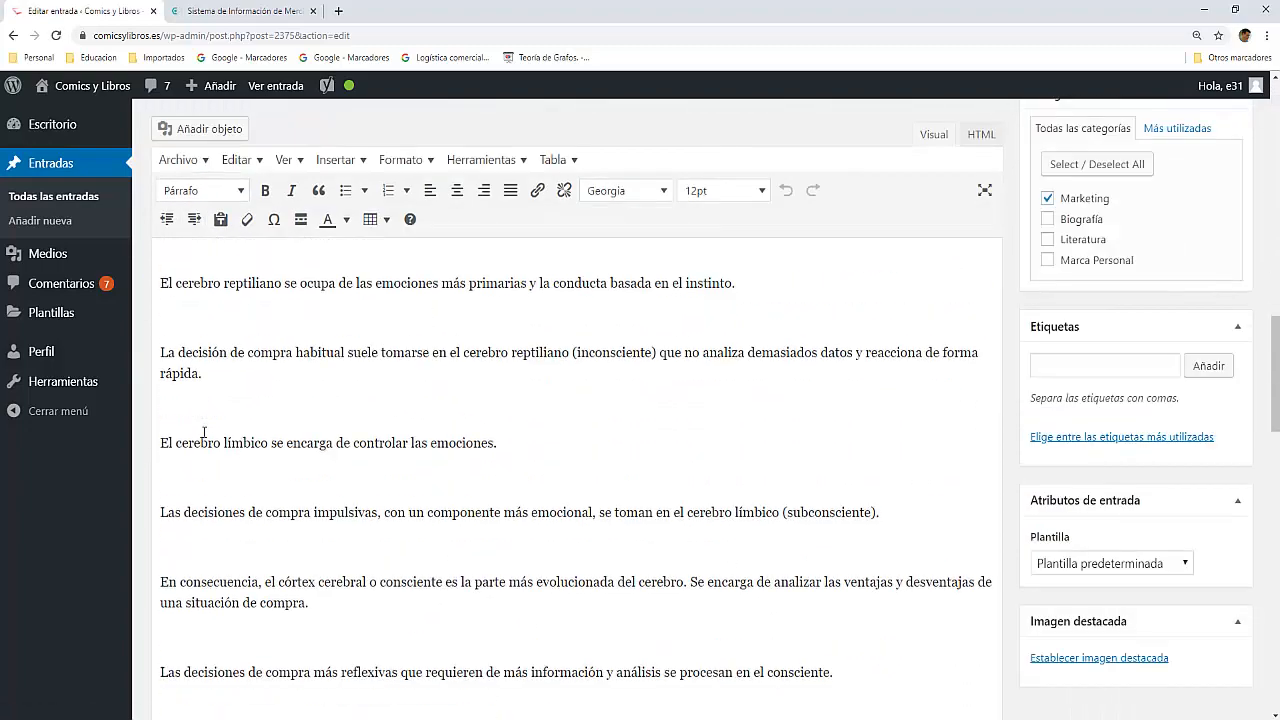
{"action": "scroll", "coordinate": [204, 432], "scroll_direction": "down", "scroll_amount": 7}
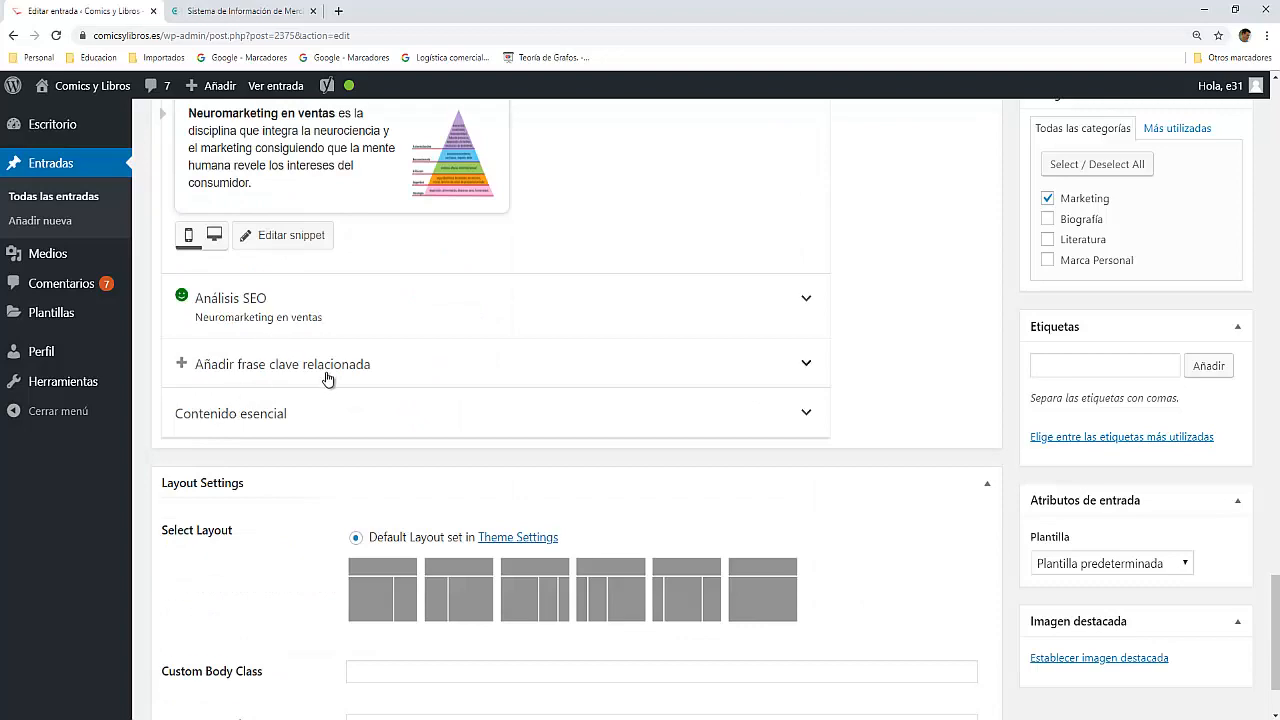
{"action": "scroll", "coordinate": [326, 371], "scroll_direction": "down", "scroll_amount": 2}
{"action": "scroll", "coordinate": [327, 378], "scroll_direction": "up", "scroll_amount": 3}
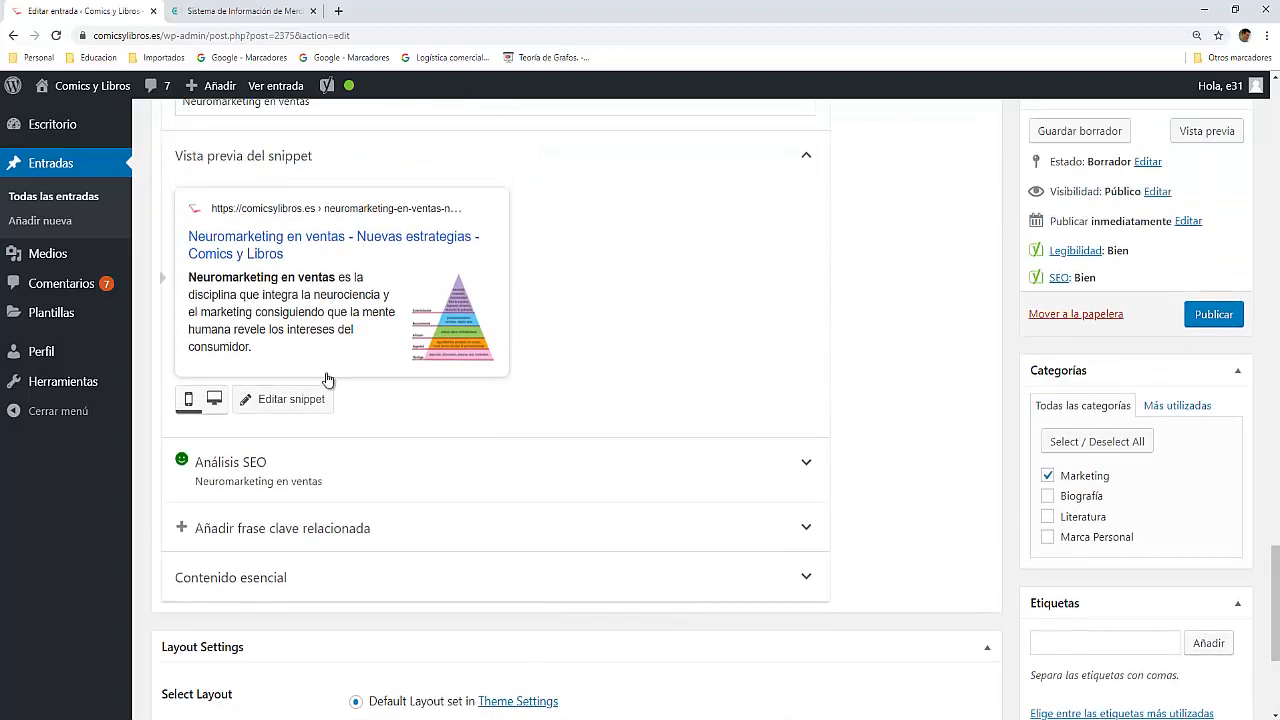
{"action": "scroll", "coordinate": [327, 375], "scroll_direction": "up", "scroll_amount": 2}
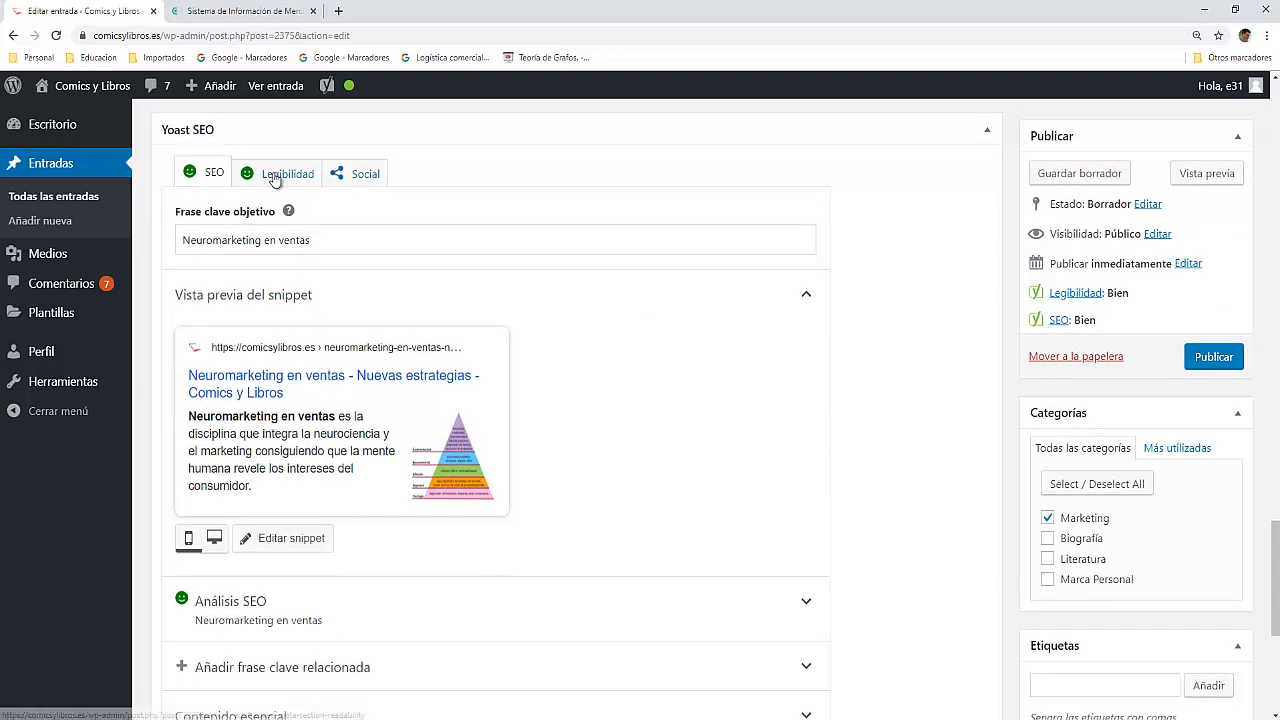
{"action": "left_click", "coordinate": [274, 174]}
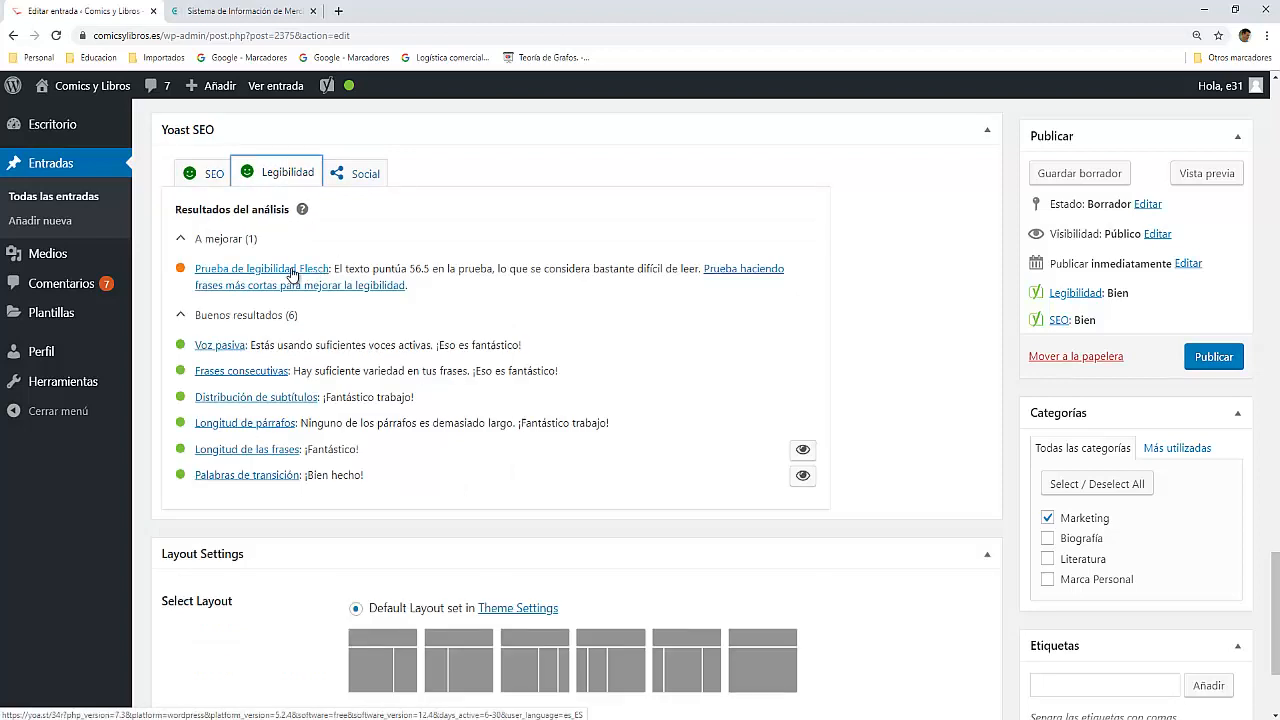
{"action": "scroll", "coordinate": [242, 323], "scroll_direction": "up", "scroll_amount": 1}
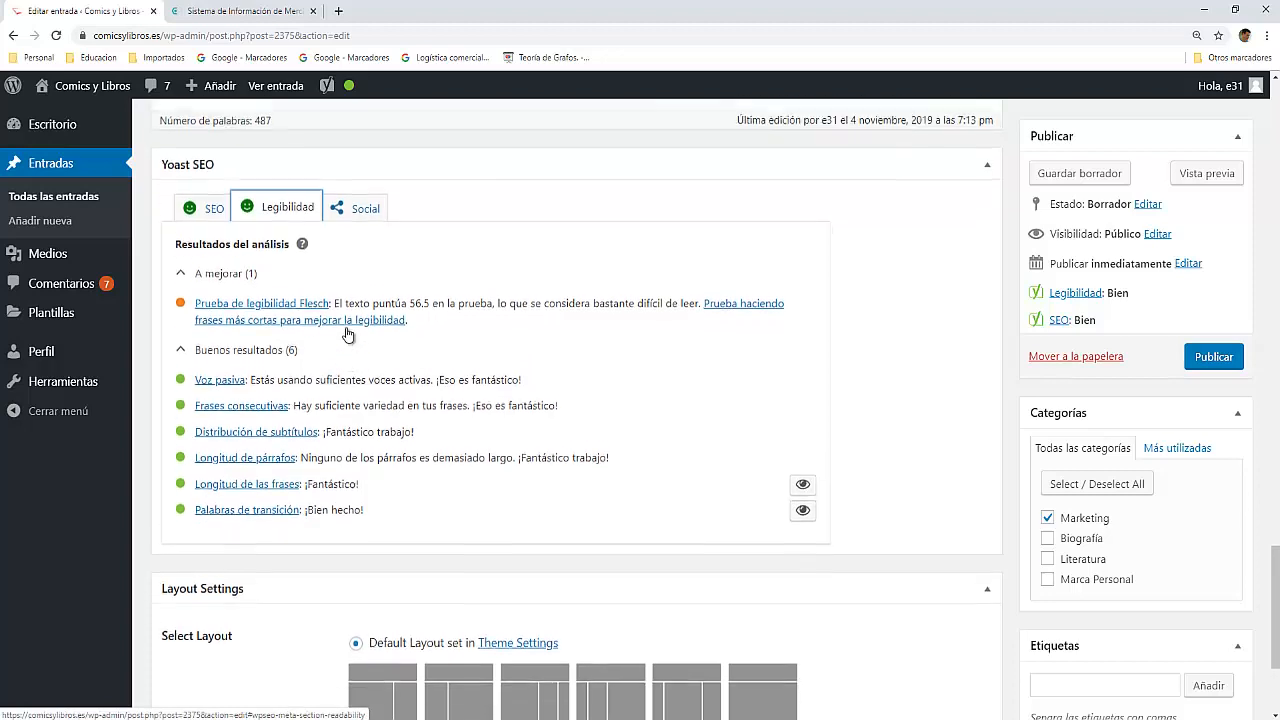
{"action": "scroll", "coordinate": [321, 380], "scroll_direction": "up", "scroll_amount": 4}
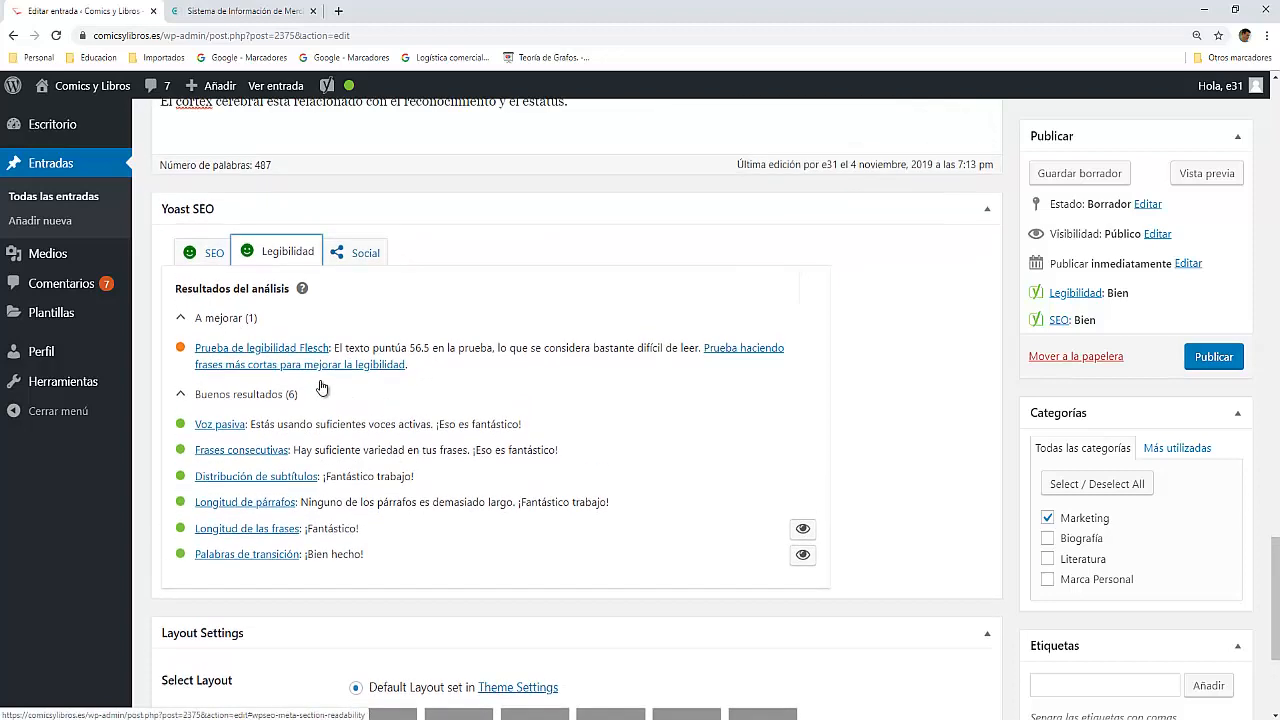
{"action": "scroll", "coordinate": [321, 380], "scroll_direction": "up", "scroll_amount": 10}
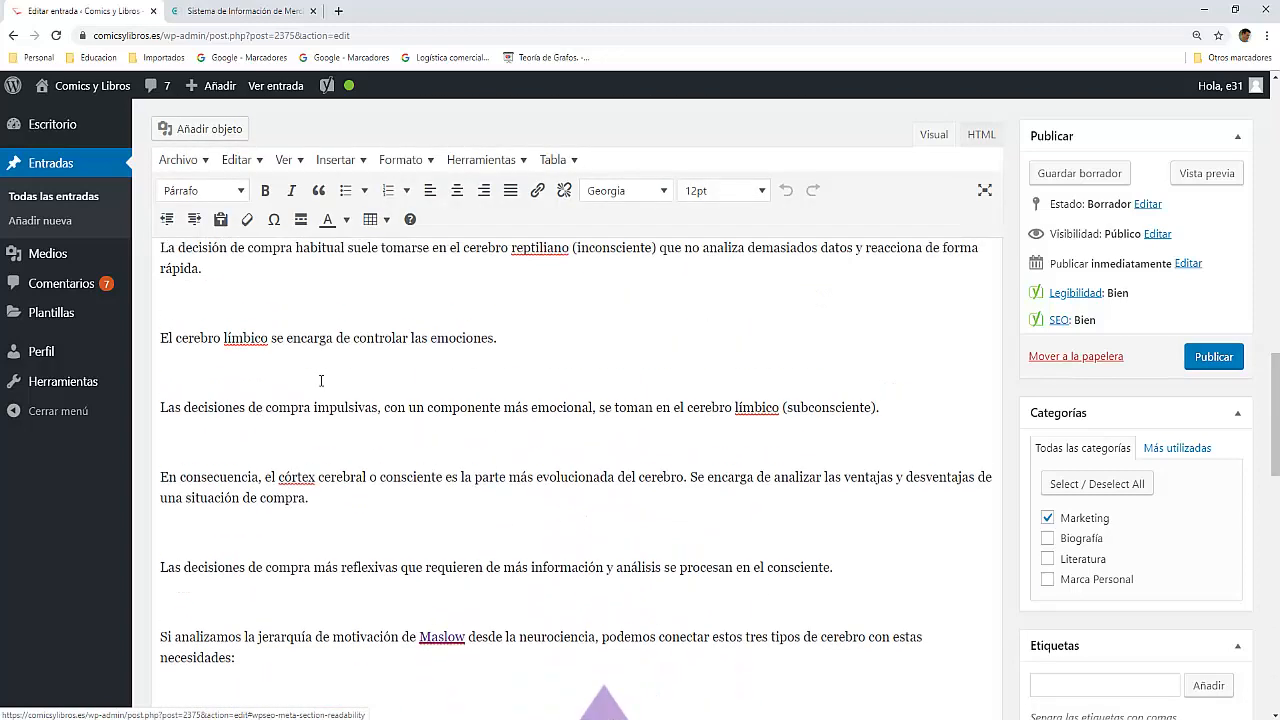
{"action": "scroll", "coordinate": [321, 380], "scroll_direction": "up", "scroll_amount": 5}
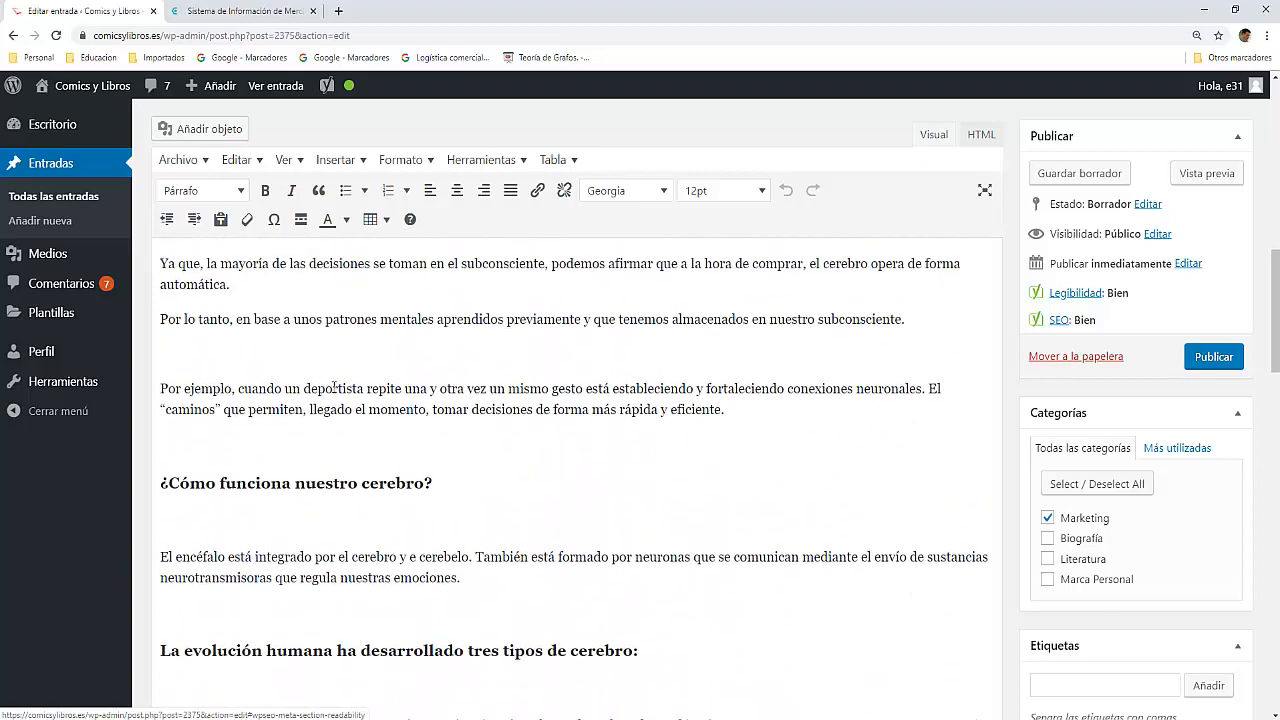
Step: Split the deportista paragraph so that El “caminos” starts a new one, and check the Yoast readability results
{"action": "left_click", "coordinate": [929, 390]}
{"action": "key", "text": "Return"}
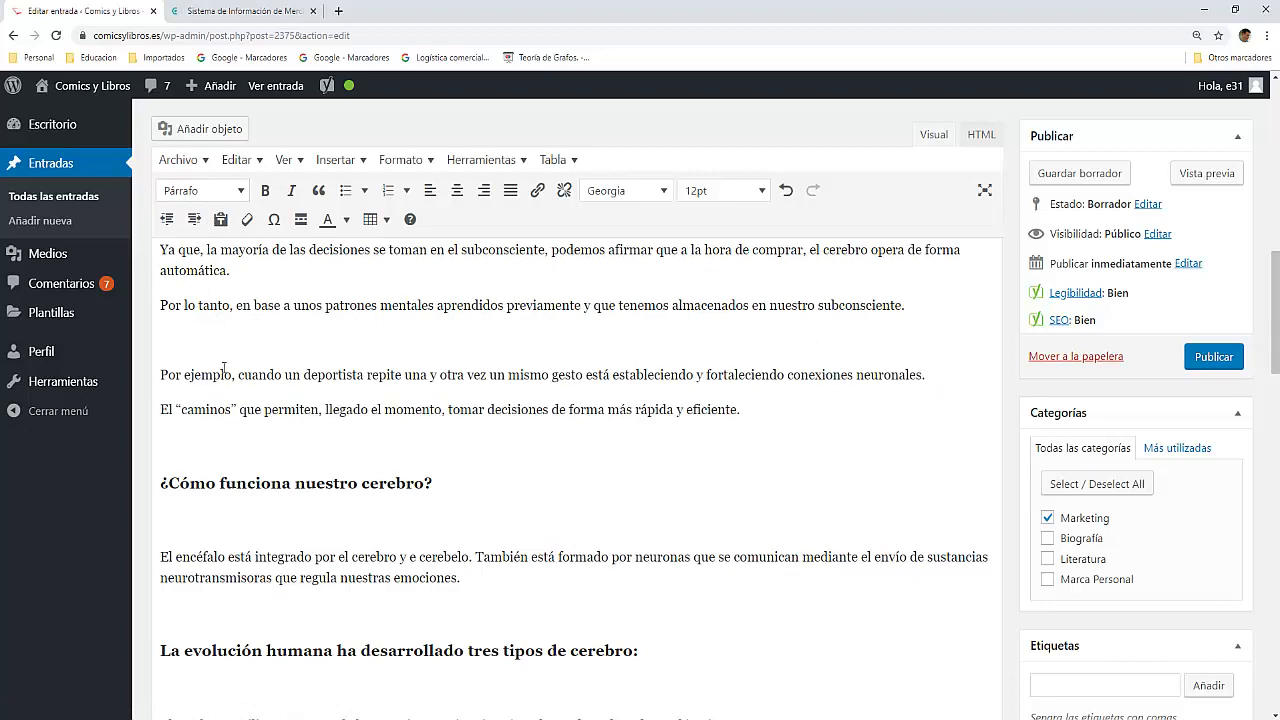
{"action": "scroll", "coordinate": [218, 391], "scroll_direction": "down", "scroll_amount": 10}
{"action": "scroll", "coordinate": [213, 395], "scroll_direction": "down", "scroll_amount": 9}
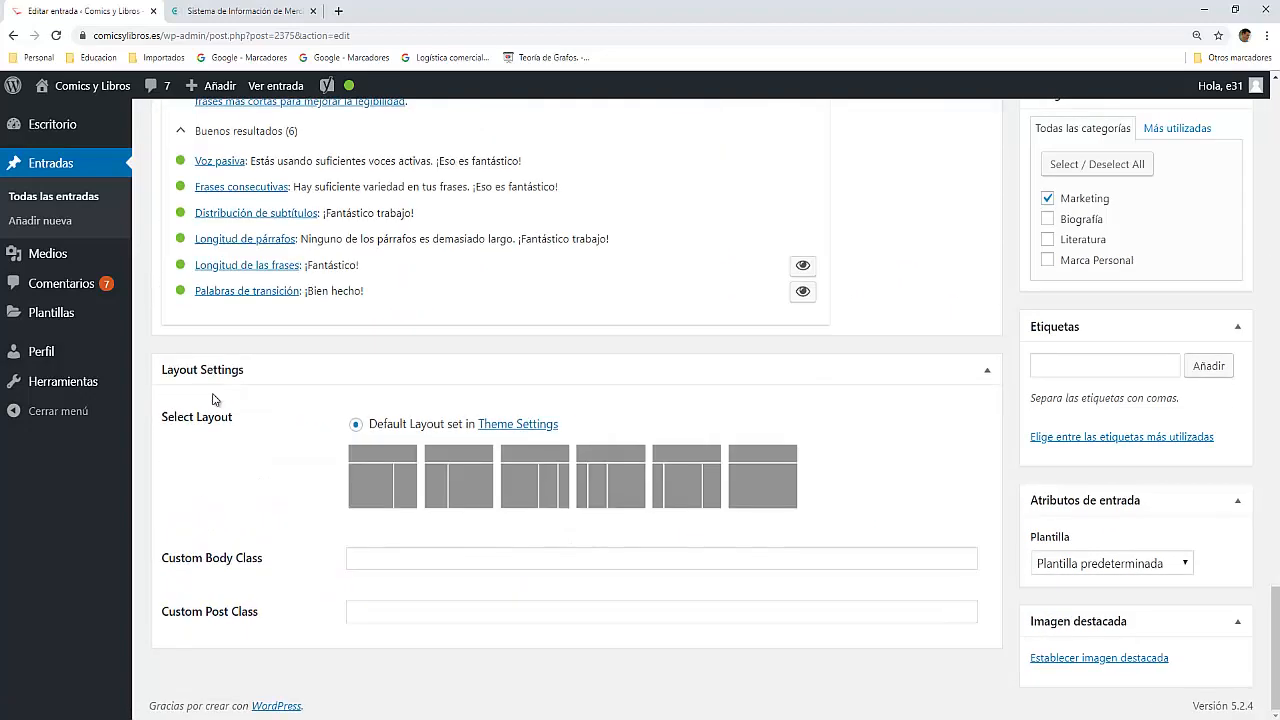
{"action": "scroll", "coordinate": [217, 395], "scroll_direction": "up", "scroll_amount": 3}
{"action": "scroll", "coordinate": [217, 395], "scroll_direction": "up", "scroll_amount": 1}
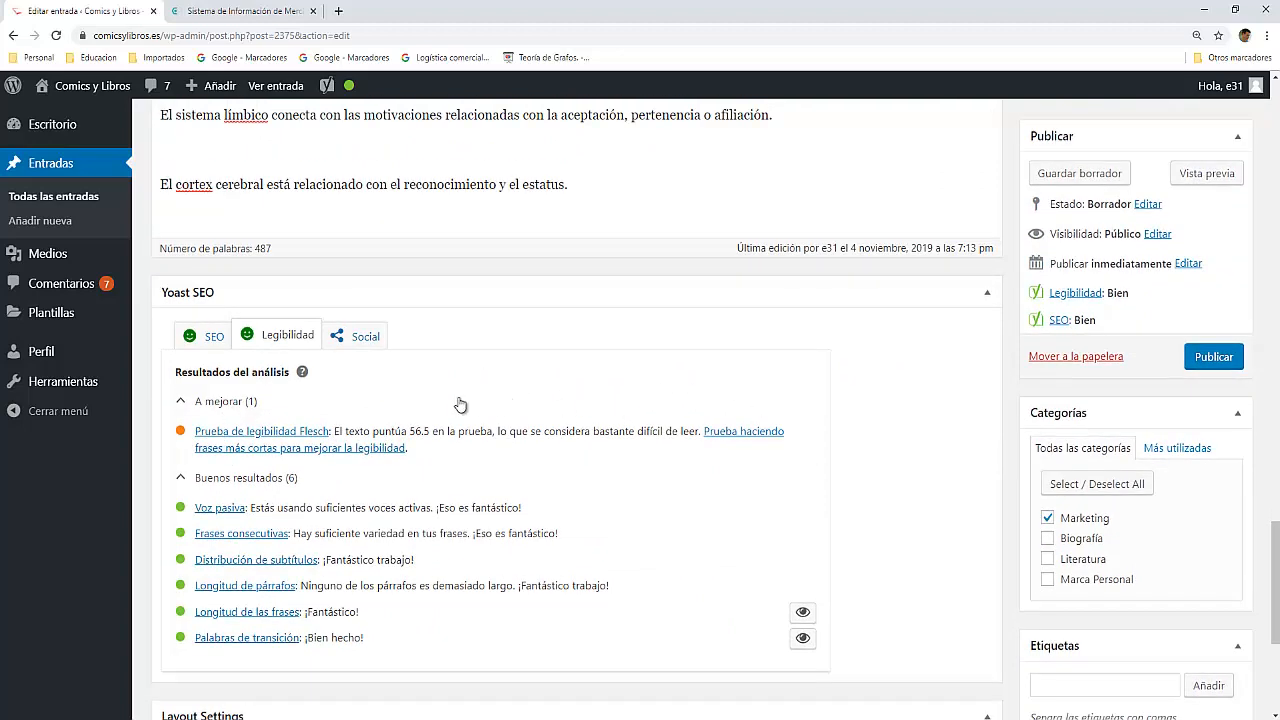
Step: End the sentence about the anuncio with a full stop after "placer" and start the new sentence with "Podemos"
{"action": "scroll", "coordinate": [428, 400], "scroll_direction": "up", "scroll_amount": 3}
{"action": "scroll", "coordinate": [355, 373], "scroll_direction": "up", "scroll_amount": 10}
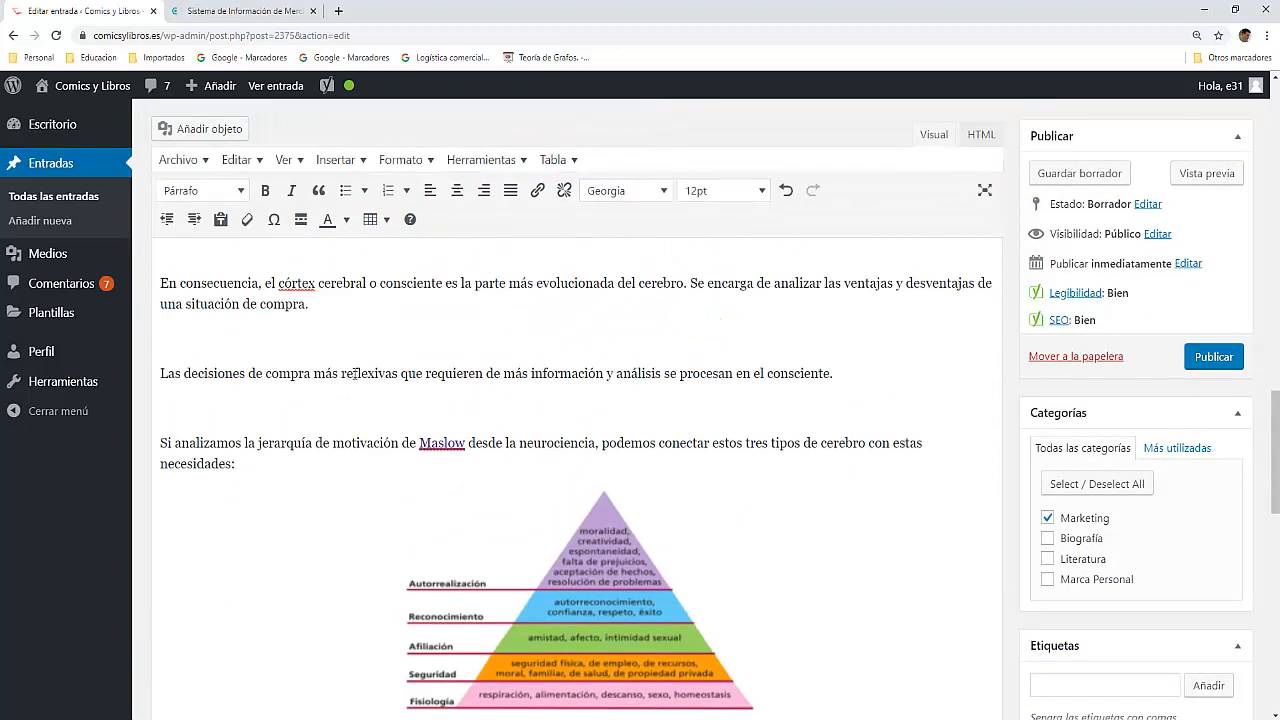
{"action": "scroll", "coordinate": [355, 373], "scroll_direction": "up", "scroll_amount": 2}
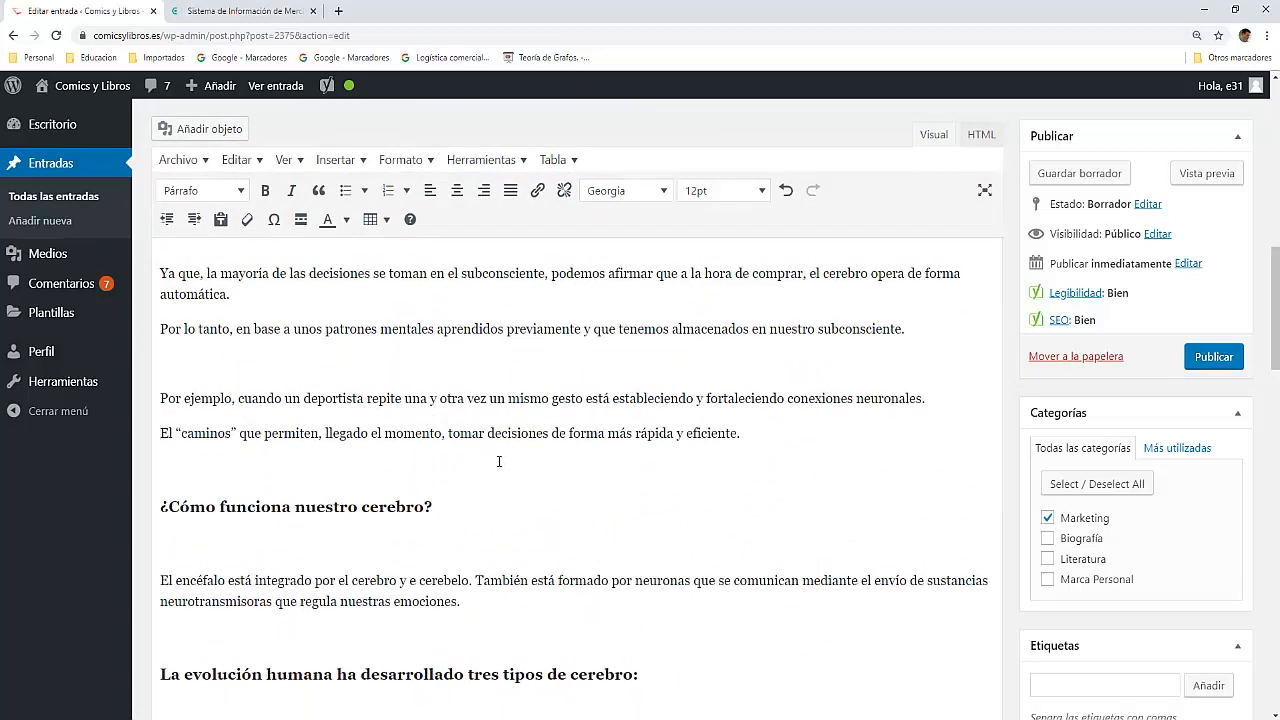
{"action": "scroll", "coordinate": [497, 461], "scroll_direction": "up", "scroll_amount": 2}
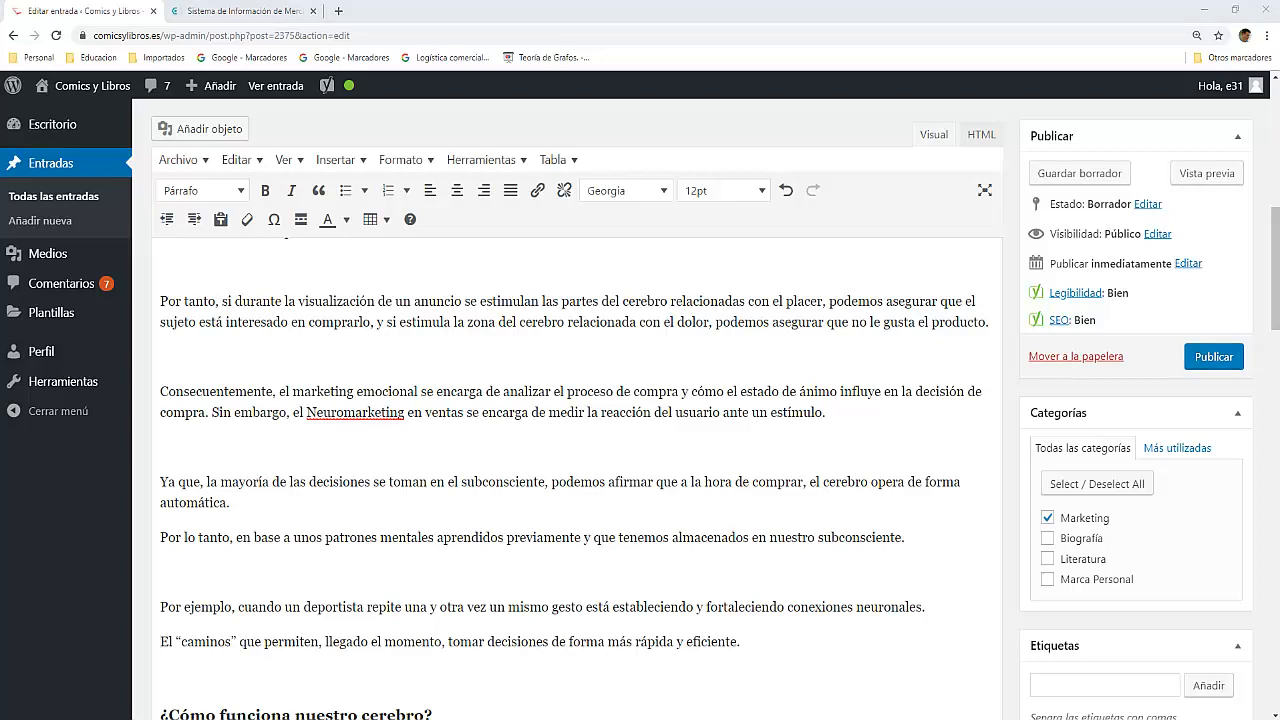
{"action": "left_click", "coordinate": [826, 303]}
{"action": "key", "text": "BackSpace"}
{"action": "type", "text": ". P"}
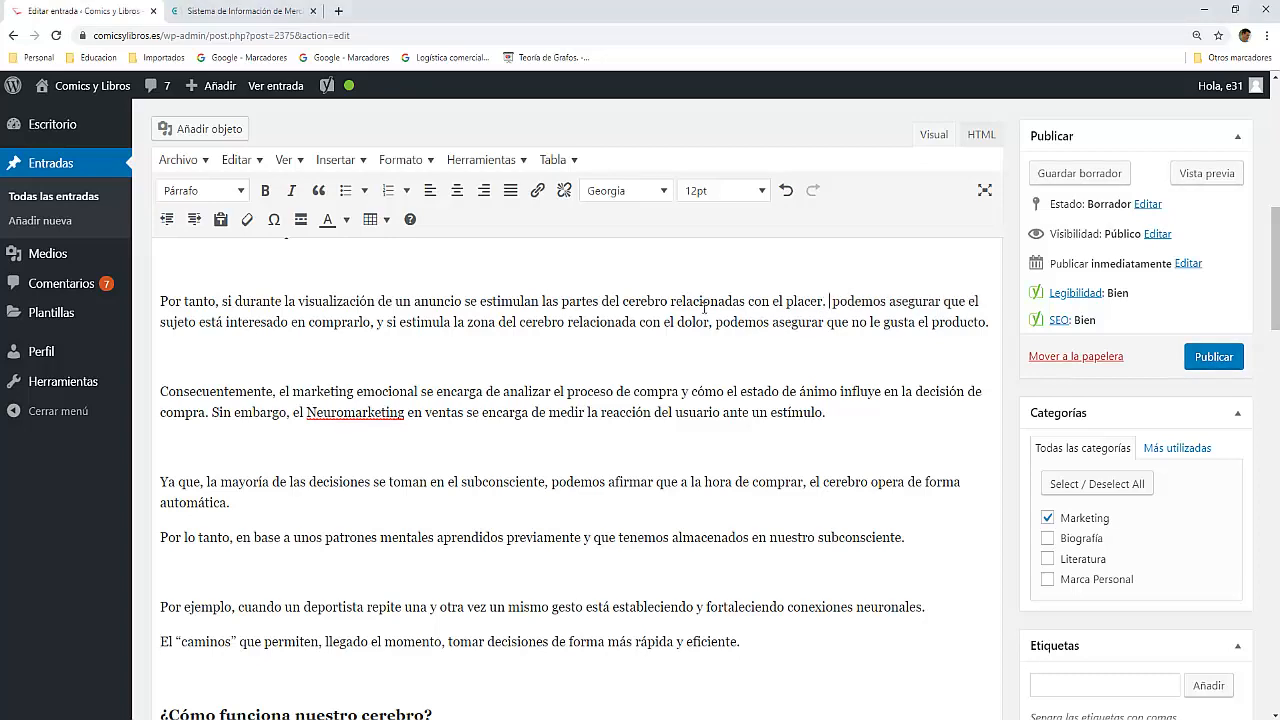
{"action": "key", "text": "Delete"}
{"action": "key", "text": "Delete"}
Step: Replace the comma after "decisión de compra de los usuarios" with a full stop and begin the new sentence with "Analizando"
{"action": "scroll", "coordinate": [198, 404], "scroll_direction": "up", "scroll_amount": 3}
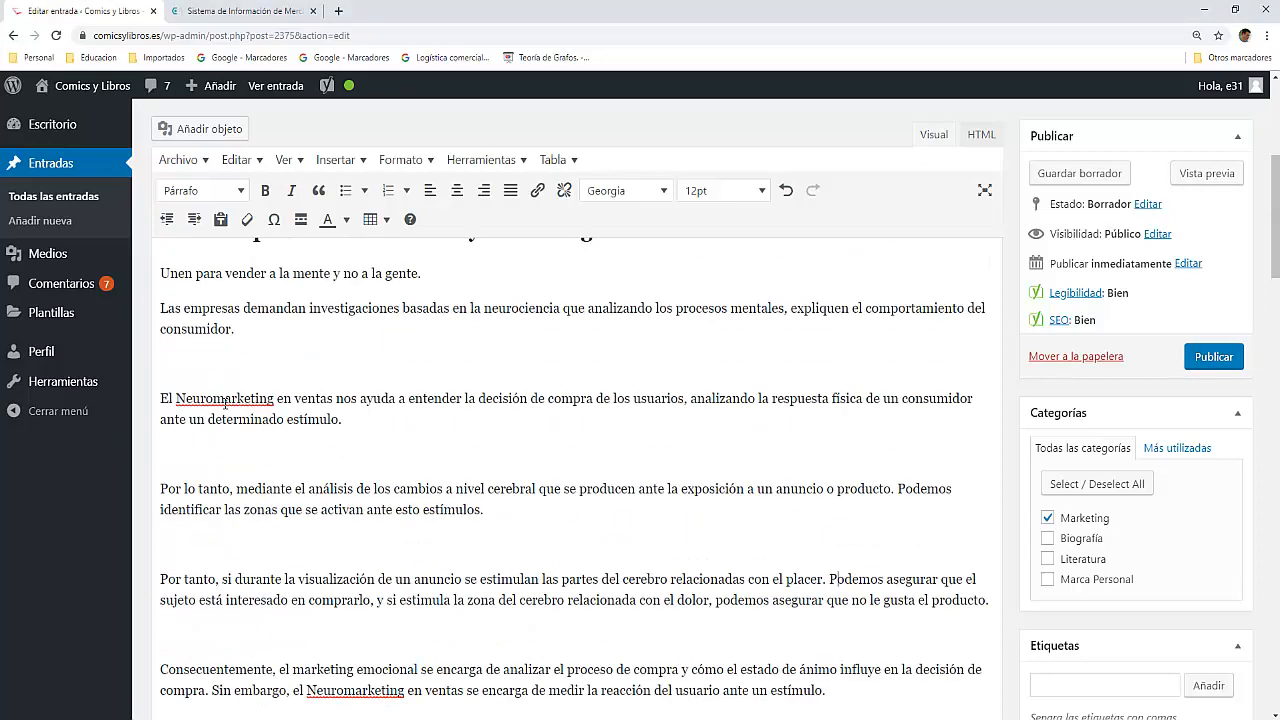
{"action": "left_click", "coordinate": [686, 401]}
{"action": "key", "text": "BackSpace"}
{"action": "type", "text": ". A"}
{"action": "key", "text": "Delete"}
Step: Remove the empty lines between the paragraphs from the post's introduction down to the one beginning "Ya que"
{"action": "left_click", "coordinate": [172, 370]}
{"action": "key", "text": "BackSpace"}
{"action": "left_click", "coordinate": [178, 427]}
{"action": "key", "text": "BackSpace"}
{"action": "scroll", "coordinate": [192, 365], "scroll_direction": "up", "scroll_amount": 3}
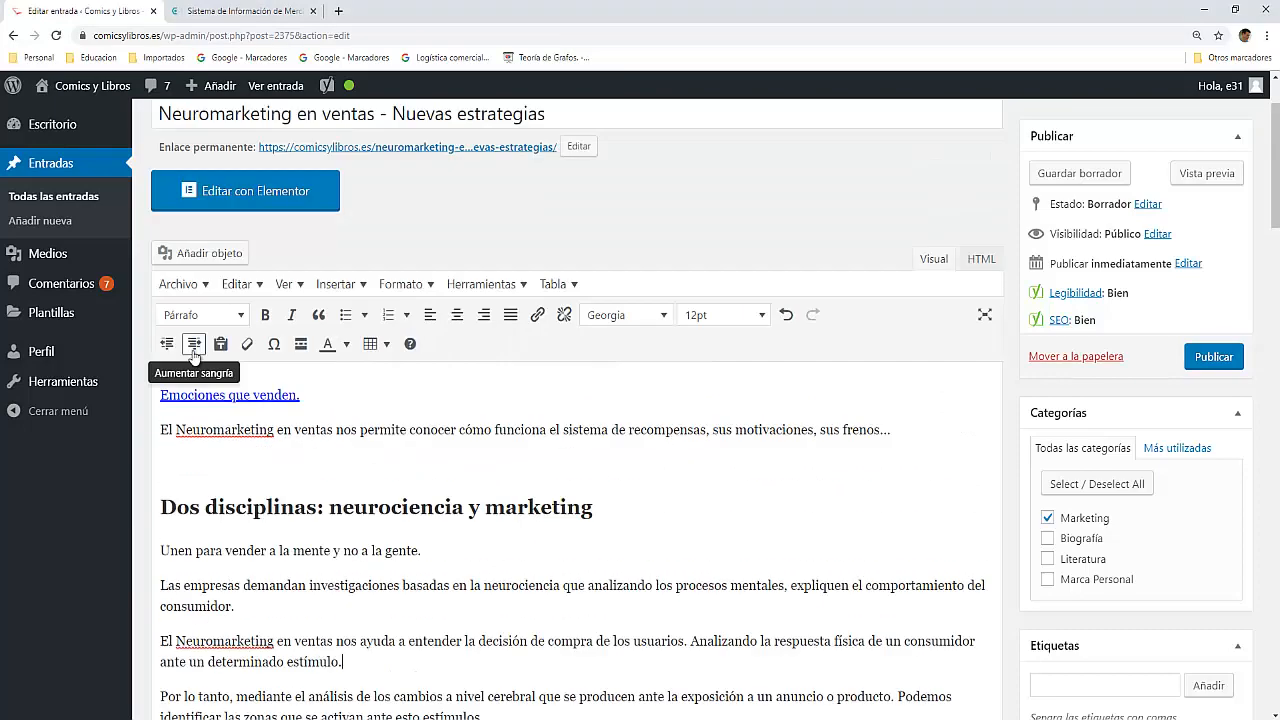
{"action": "left_click", "coordinate": [199, 468]}
{"action": "key", "text": "BackSpace"}
{"action": "scroll", "coordinate": [194, 472], "scroll_direction": "down", "scroll_amount": 3}
{"action": "left_click", "coordinate": [174, 439]}
{"action": "key", "text": "BackSpace"}
{"action": "left_click", "coordinate": [186, 489]}
{"action": "key", "text": "BackSpace"}
{"action": "left_click", "coordinate": [186, 551]}
Step: Remove the empty lines before "Por ejemplo" and around the heading "¿Cómo funciona nuestro cerebro?"
{"action": "key", "text": "BackSpace"}
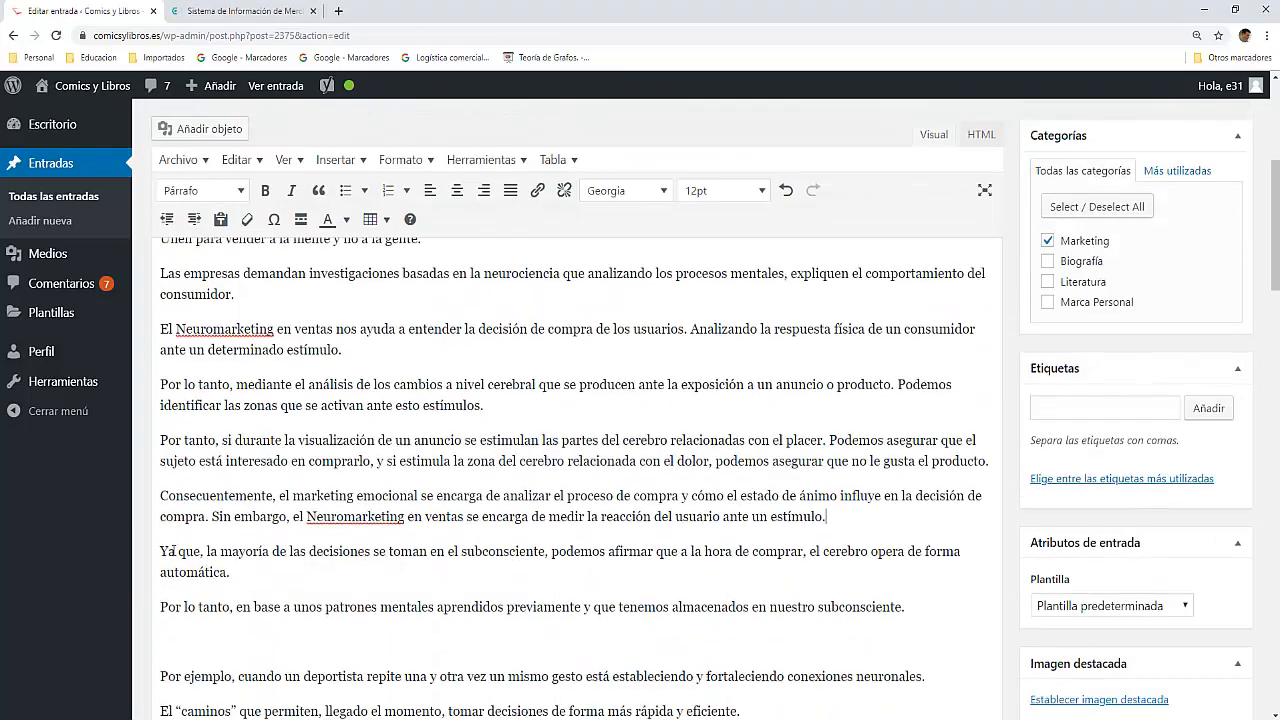
{"action": "scroll", "coordinate": [187, 550], "scroll_direction": "down", "scroll_amount": 3}
{"action": "left_click", "coordinate": [187, 436]}
{"action": "key", "text": "BackSpace"}
{"action": "left_click", "coordinate": [189, 496]}
{"action": "key", "text": "ctrl+z"}
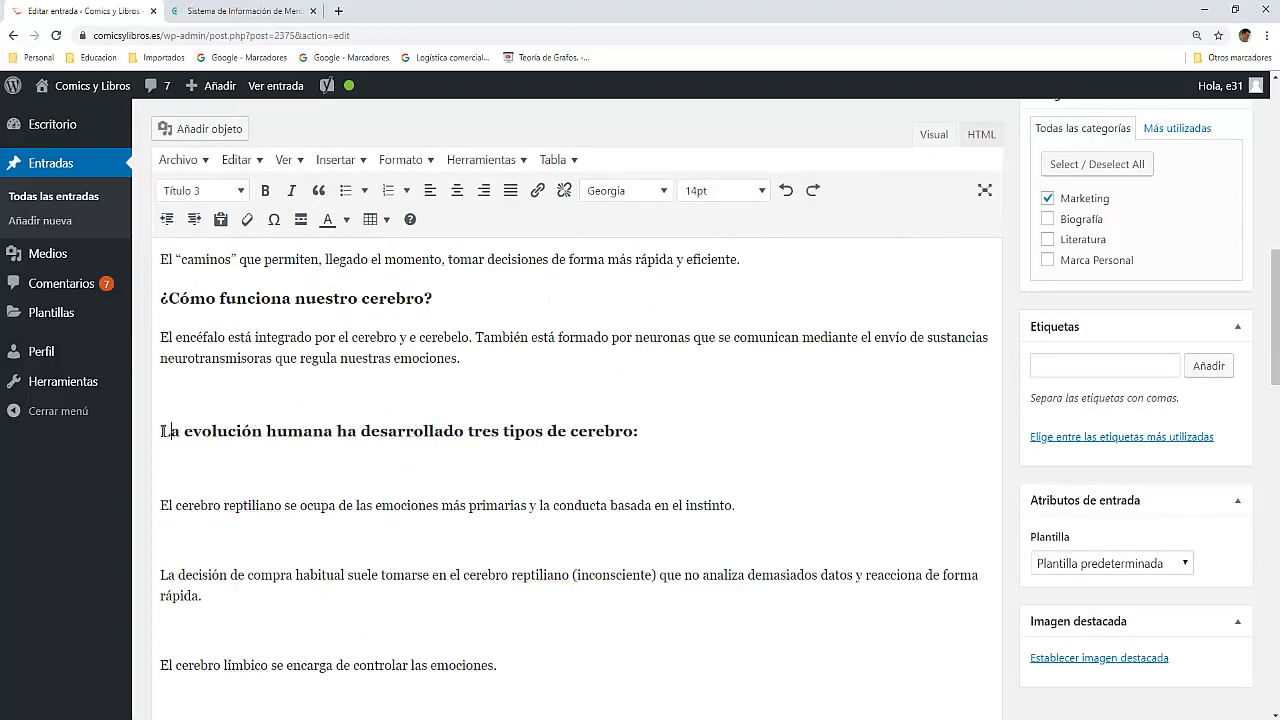
Step: Remove the empty lines around the heading "La evolución humana ha desarrollado tres tipos de cerebro:" and between its paragraphs down to "En consecuencia"
{"action": "left_click", "coordinate": [165, 398]}
{"action": "key", "text": "BackSpace"}
{"action": "left_click", "coordinate": [165, 436]}
{"action": "key", "text": "BackSpace"}
{"action": "left_click", "coordinate": [164, 472]}
{"action": "key", "text": "BackSpace"}
{"action": "left_click", "coordinate": [164, 524]}
{"action": "scroll", "coordinate": [178, 580], "scroll_direction": "down", "scroll_amount": 2}
Step: Remove the empty lines around the "Las decisiones de compra más reflexivas" paragraph and between the closing paragraphs below the Maslow pyramid
{"action": "left_click", "coordinate": [177, 563]}
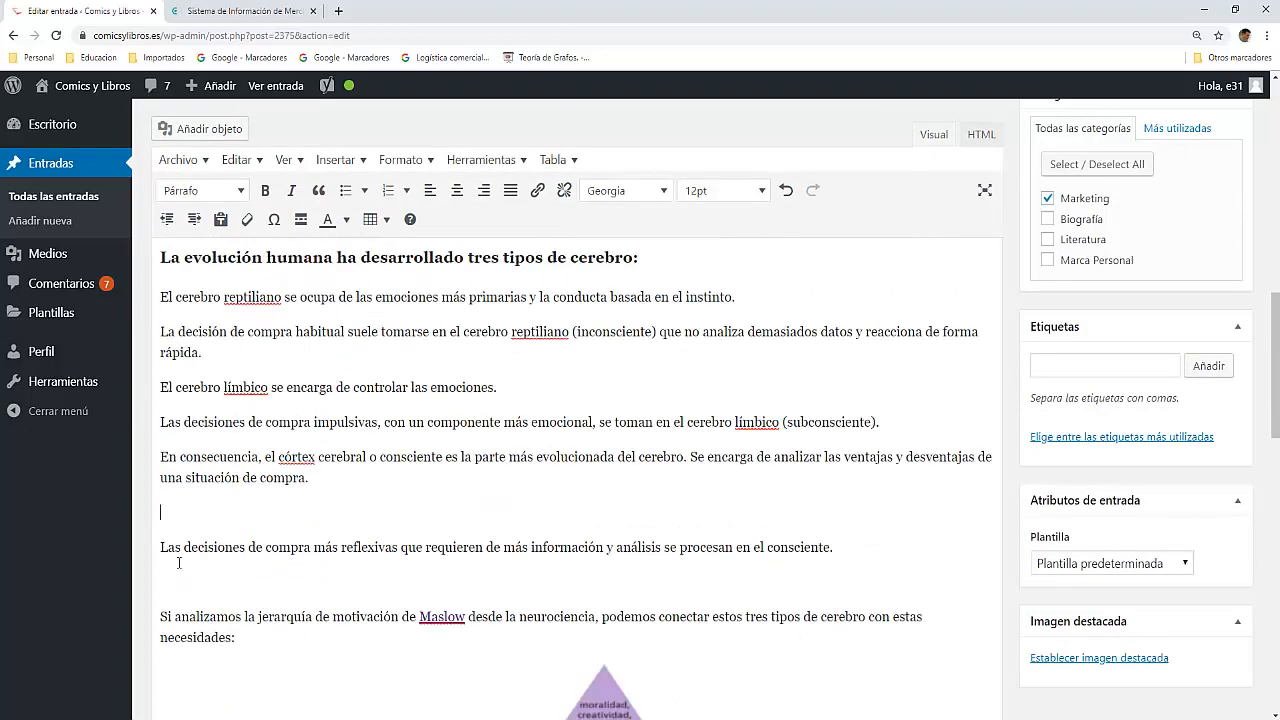
{"action": "key", "text": "BackSpace"}
{"action": "scroll", "coordinate": [177, 565], "scroll_direction": "down", "scroll_amount": 8}
{"action": "left_click", "coordinate": [174, 393]}
{"action": "key", "text": "BackSpace"}
{"action": "left_click", "coordinate": [171, 426]}
{"action": "key", "text": "BackSpace"}
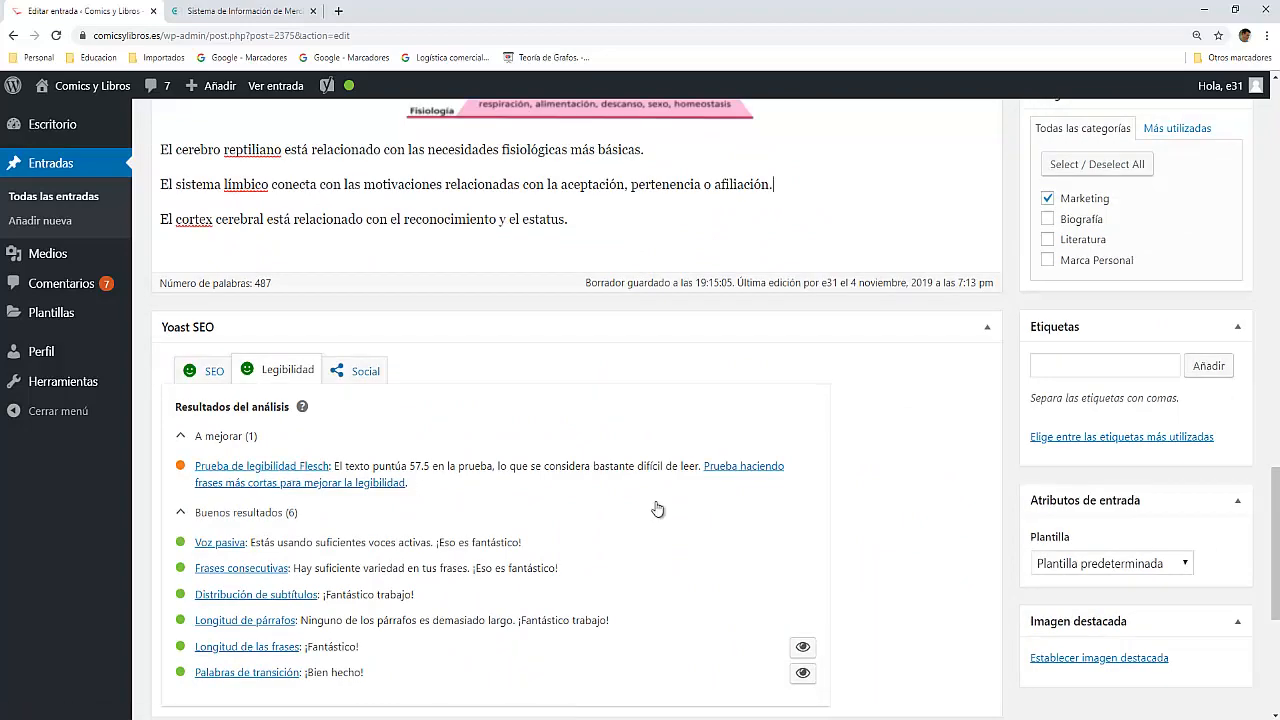
Step: Split the anuncio paragraph after "placer." so that "Podemos asegurar" starts a new paragraph
{"action": "scroll", "coordinate": [477, 383], "scroll_direction": "up", "scroll_amount": 15}
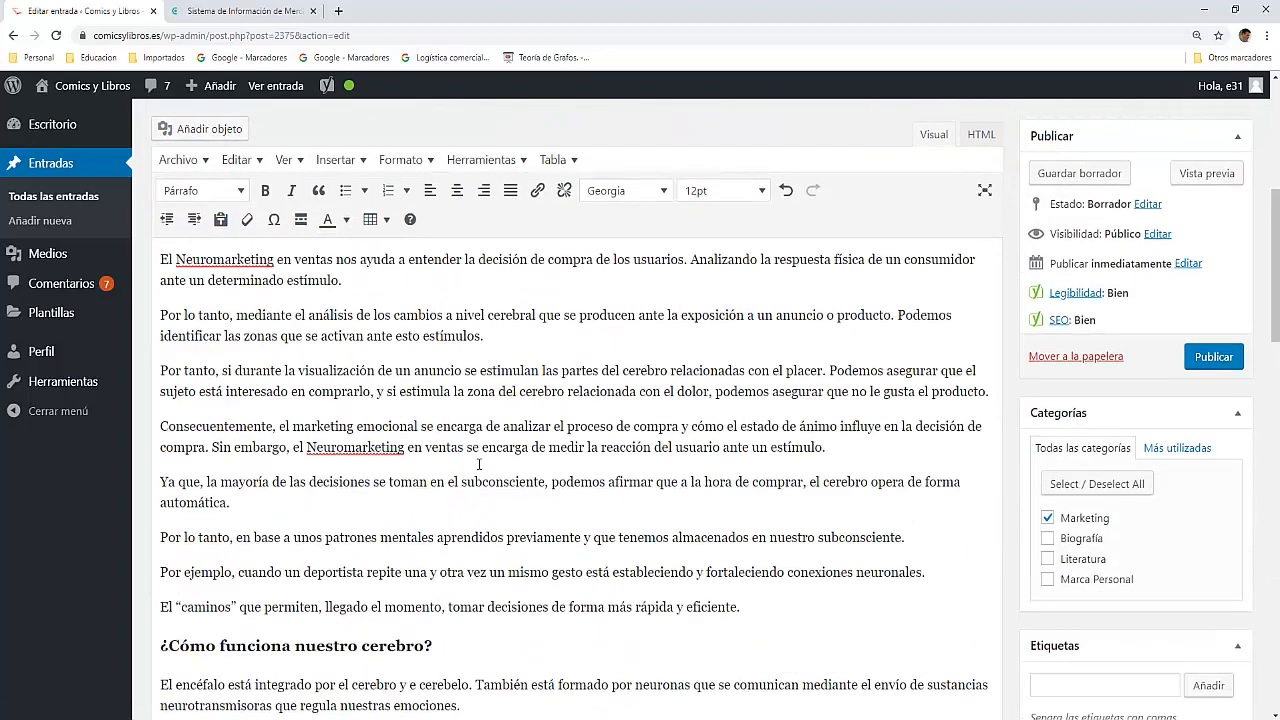
{"action": "key", "text": "Return"}
{"action": "scroll", "coordinate": [444, 480], "scroll_direction": "down", "scroll_amount": 10}
Step: Replace the comma after "procesos mentales" with a full stop and begin the new sentence with "Expliquen"
{"action": "scroll", "coordinate": [444, 478], "scroll_direction": "up", "scroll_amount": 12}
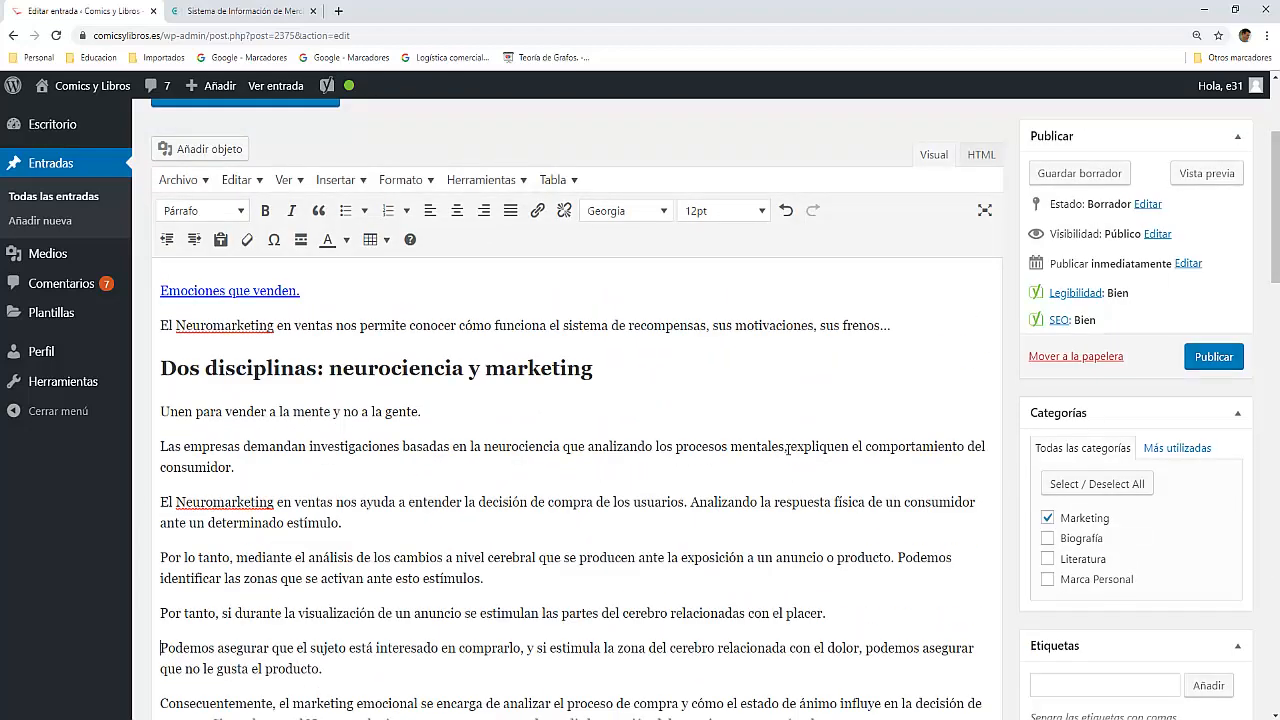
{"action": "left_click", "coordinate": [787, 451]}
{"action": "key", "text": "BackSpace"}
{"action": "type", "text": "."}
{"action": "key", "text": "Right"}
{"action": "key", "text": "Delete"}
{"action": "type", "text": "E"}
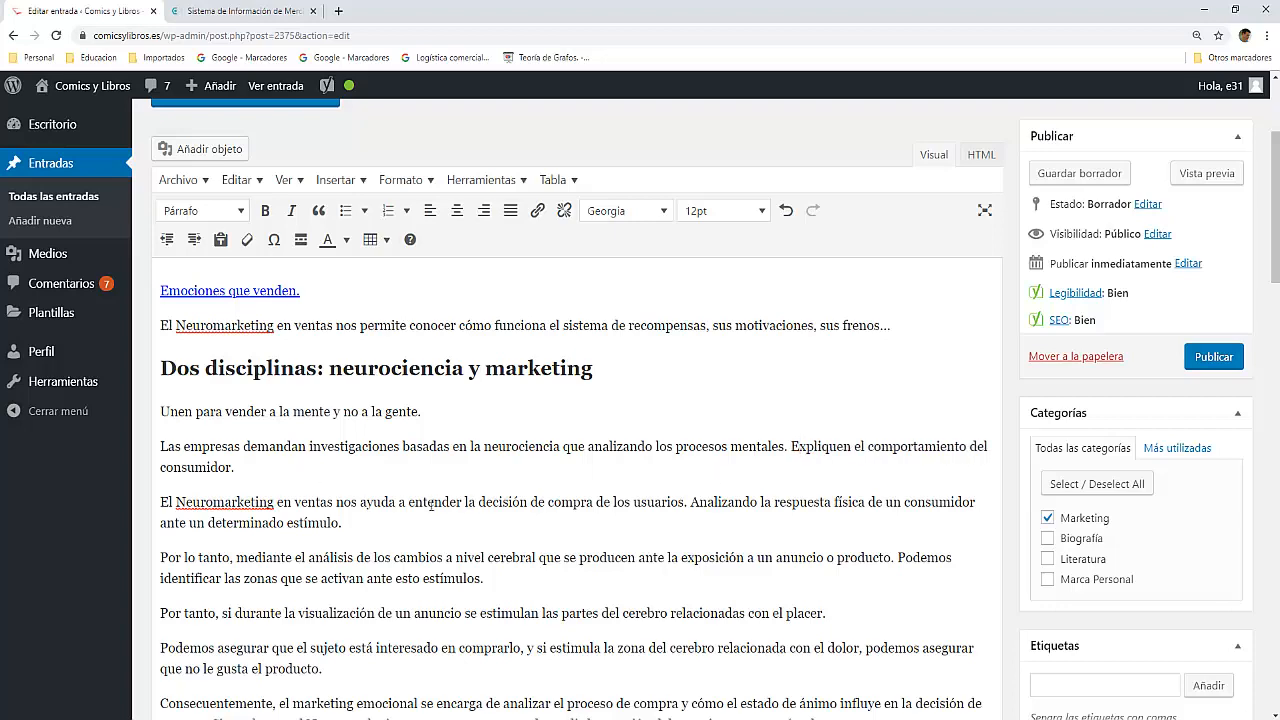
Step: Split the "Consecuentemente" paragraph after "compra." so that "Sin embargo" starts a new paragraph
{"action": "scroll", "coordinate": [495, 567], "scroll_direction": "down", "scroll_amount": 1}
{"action": "scroll", "coordinate": [566, 508], "scroll_direction": "down", "scroll_amount": 3}
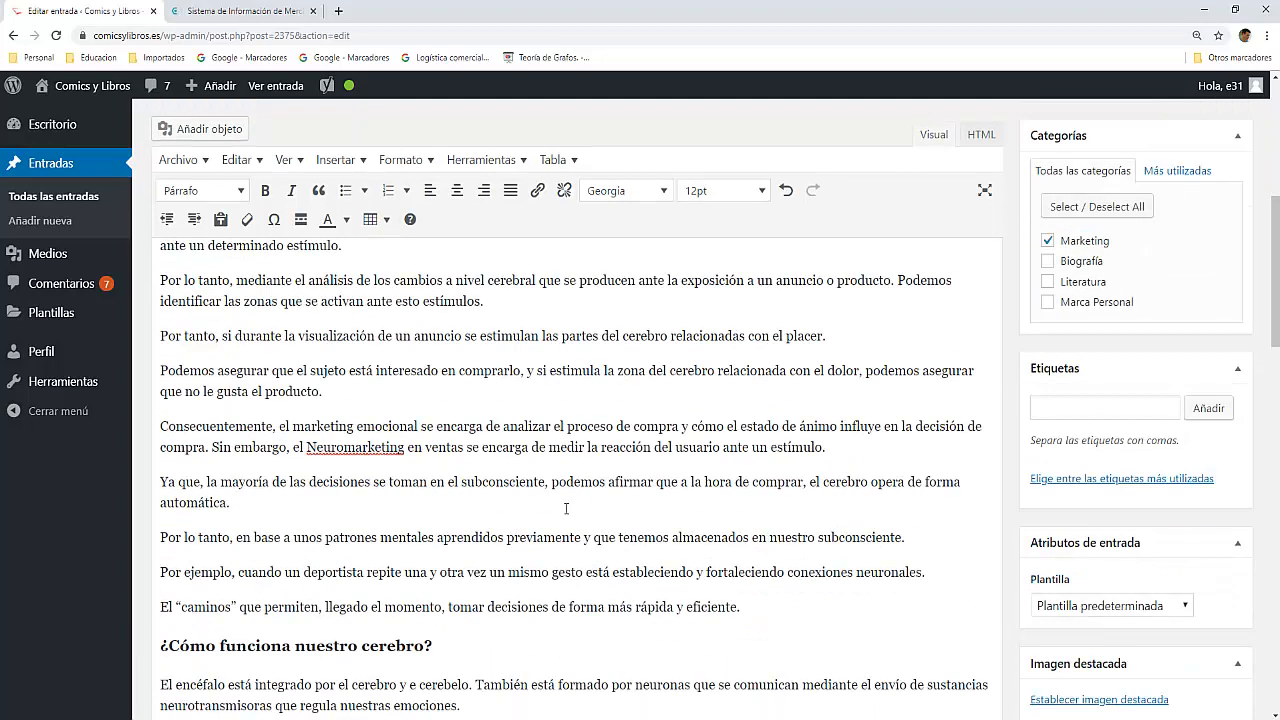
{"action": "left_click", "coordinate": [213, 447]}
{"action": "key", "text": "Return"}
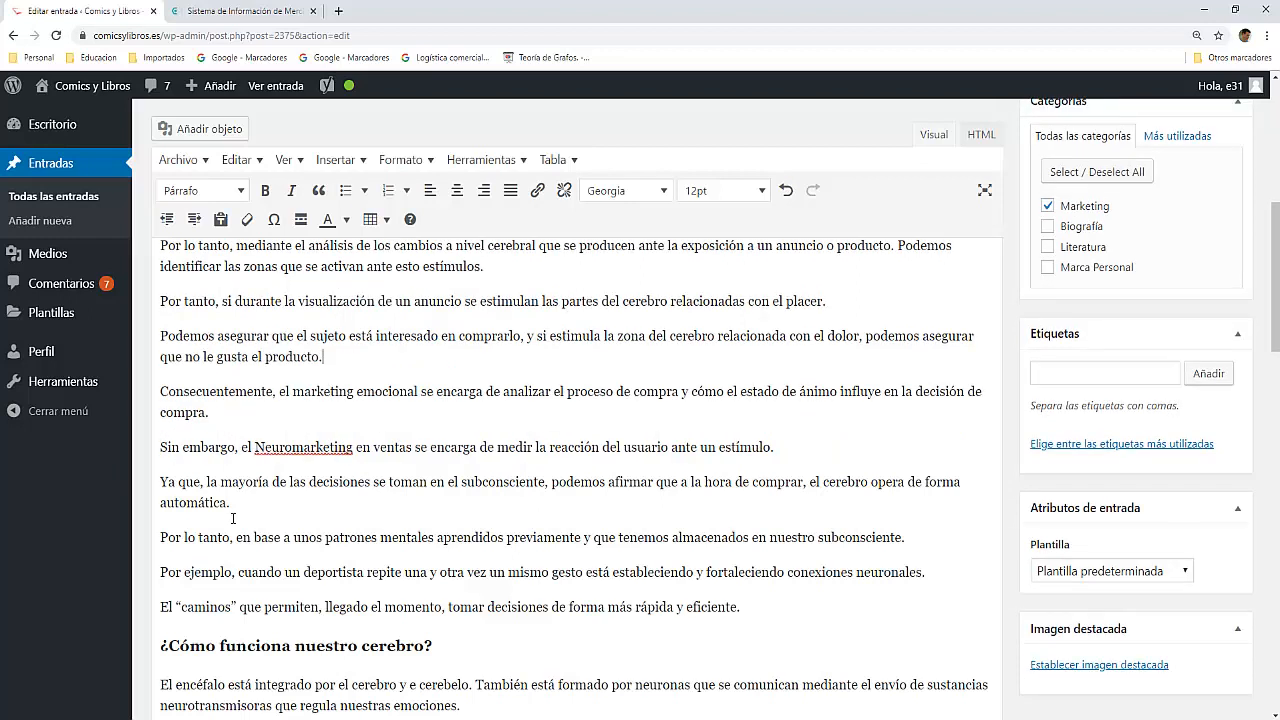
Step: Review Yoast's readability results and its social network settings, returning to the readability analysis
{"action": "scroll", "coordinate": [236, 517], "scroll_direction": "down", "scroll_amount": 4}
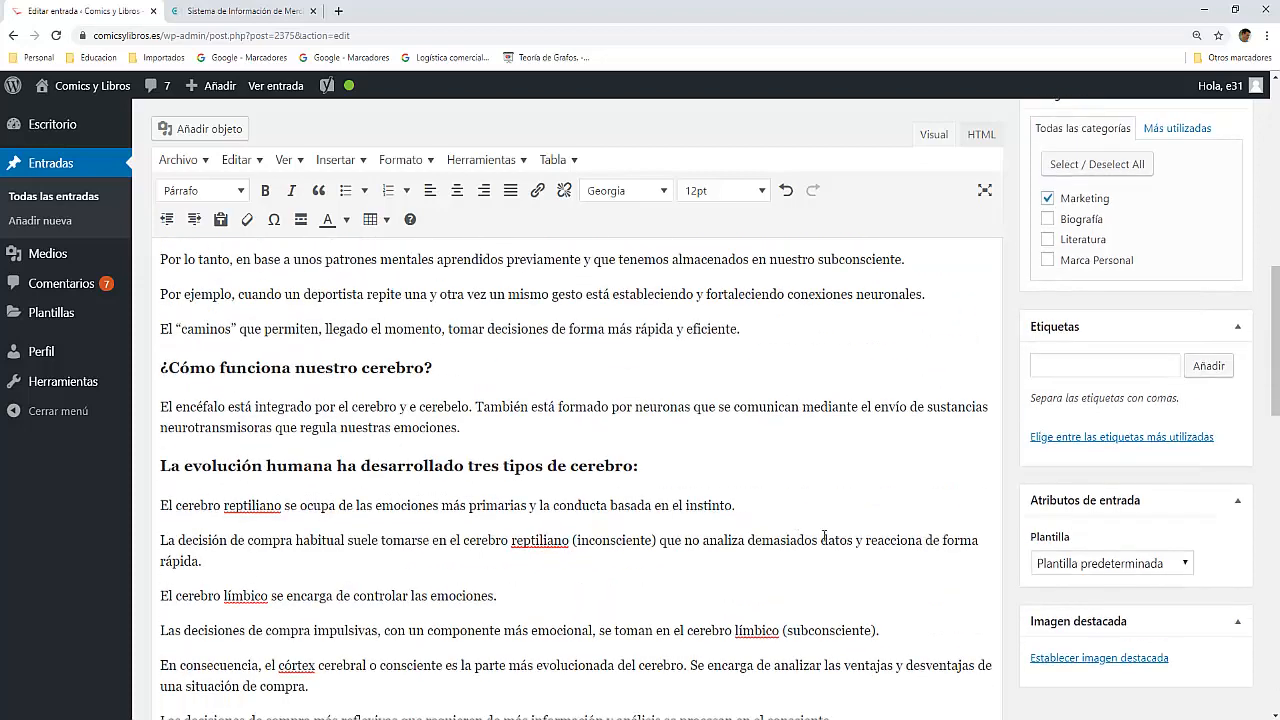
{"action": "scroll", "coordinate": [315, 527], "scroll_direction": "down", "scroll_amount": 10}
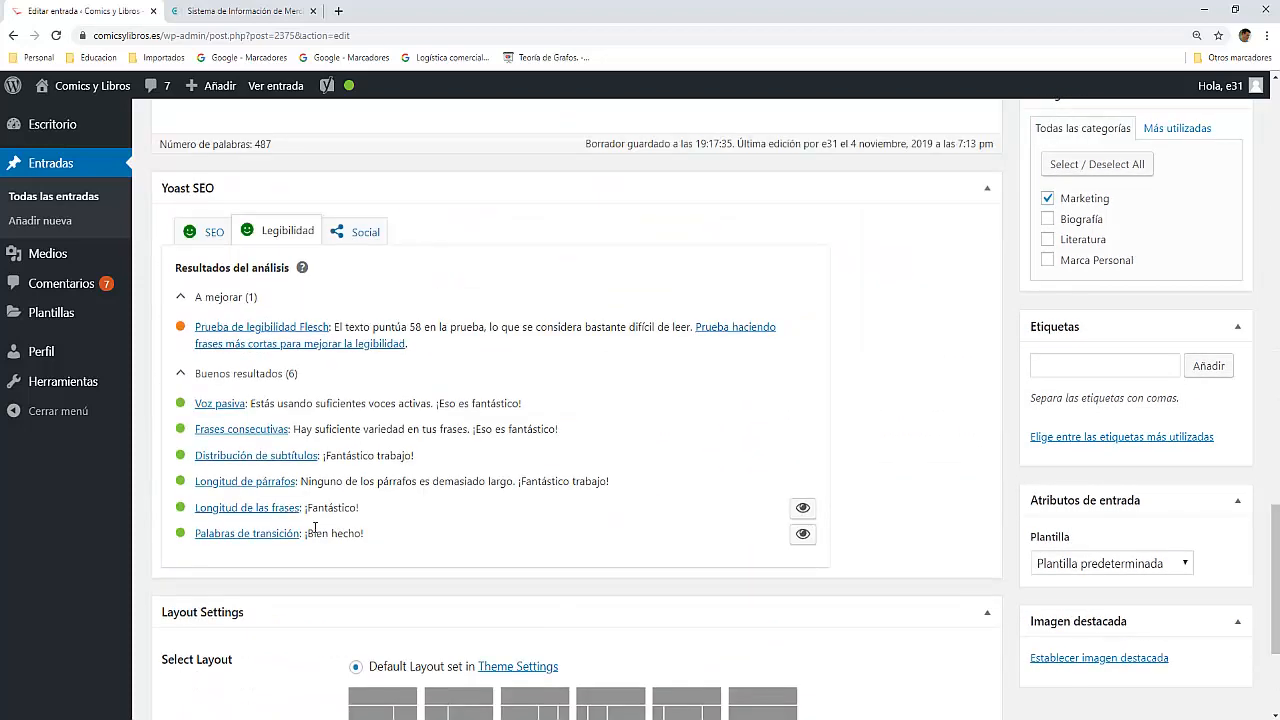
{"action": "scroll", "coordinate": [363, 407], "scroll_direction": "up", "scroll_amount": 2}
{"action": "left_click", "coordinate": [363, 407]}
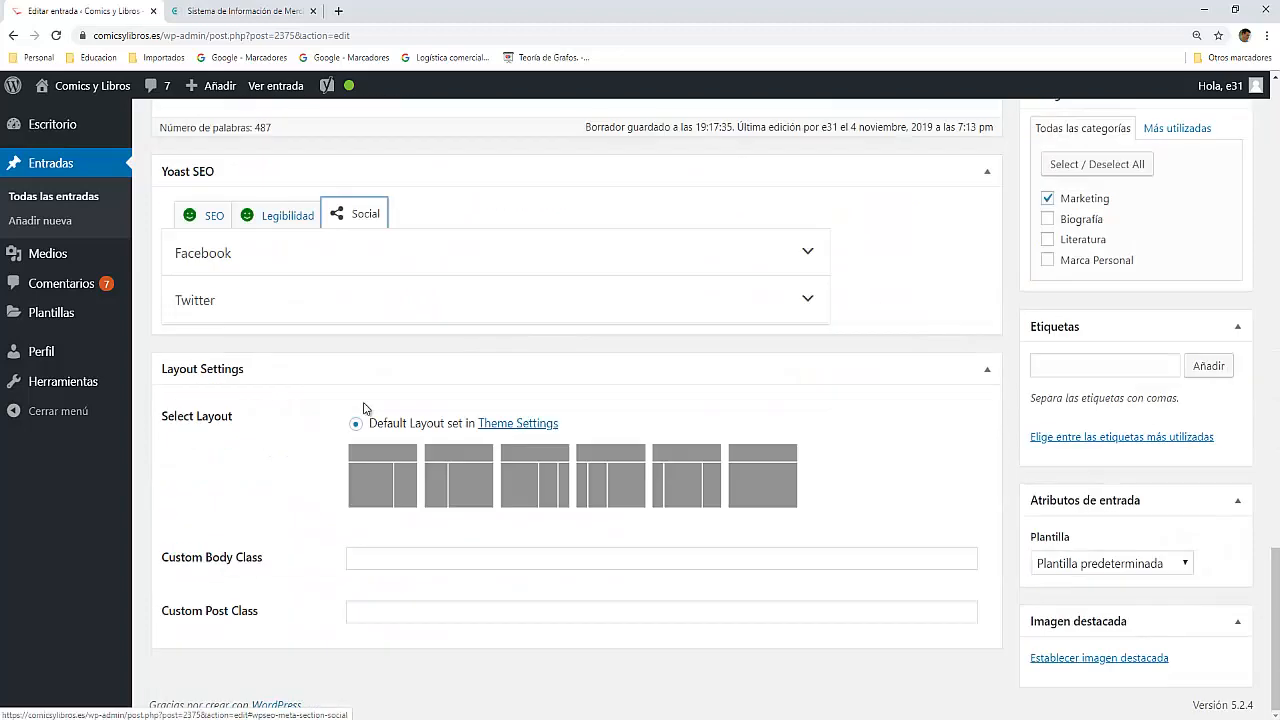
{"action": "scroll", "coordinate": [363, 407], "scroll_direction": "up", "scroll_amount": 2}
{"action": "left_click", "coordinate": [265, 360]}
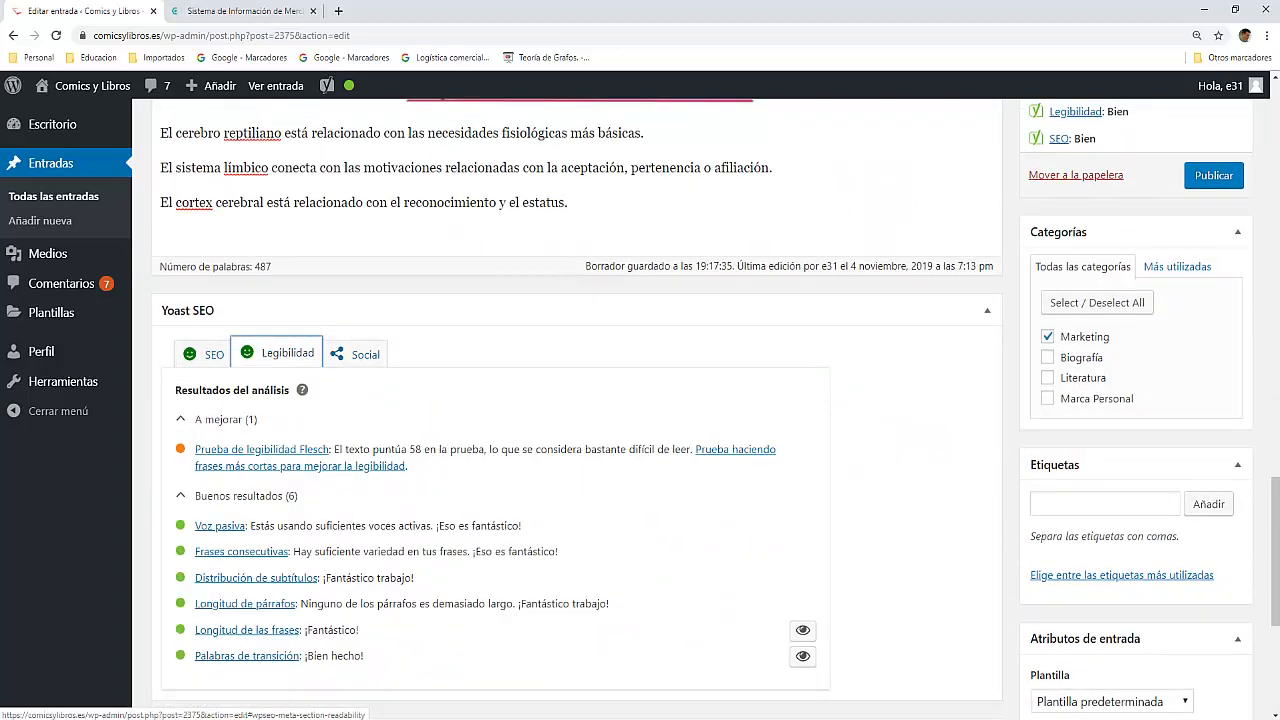
Step: Open Yoast's help article on improving the Flesch score and examine what the test measures and its score table
{"action": "left_click", "coordinate": [300, 466]}
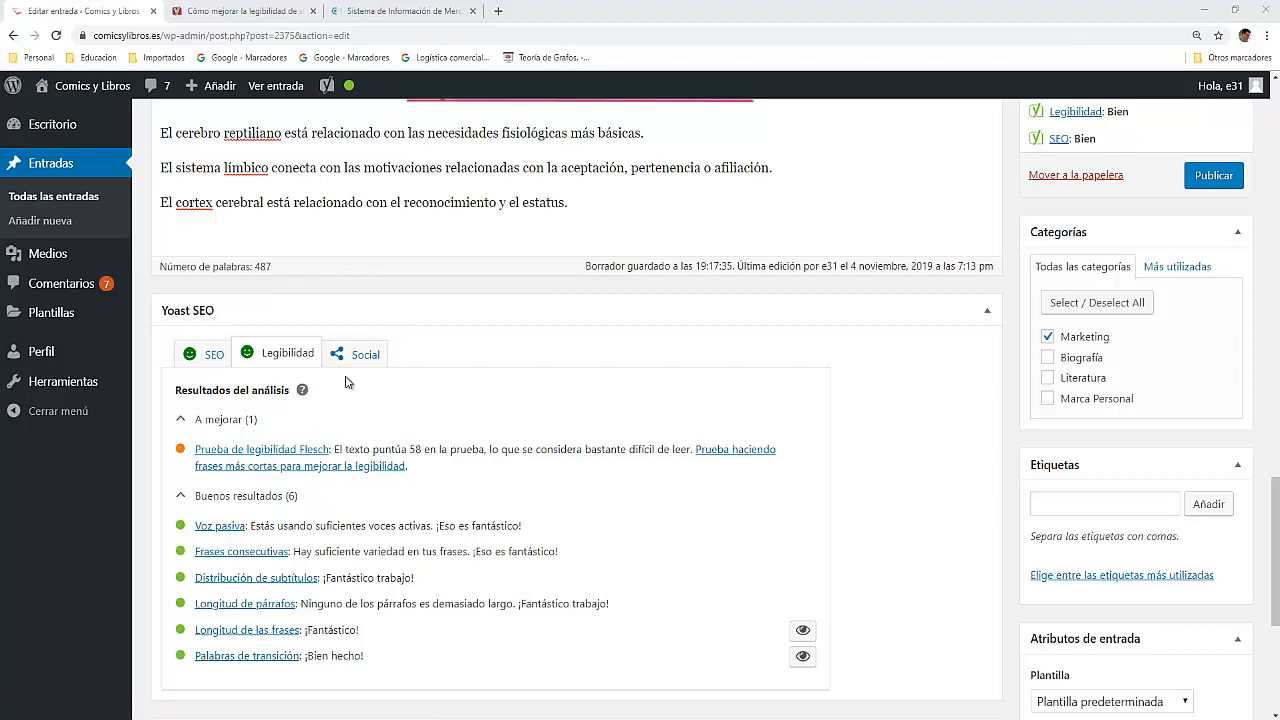
{"action": "left_click", "coordinate": [245, 15]}
{"action": "scroll", "coordinate": [740, 260], "scroll_direction": "up", "scroll_amount": 4}
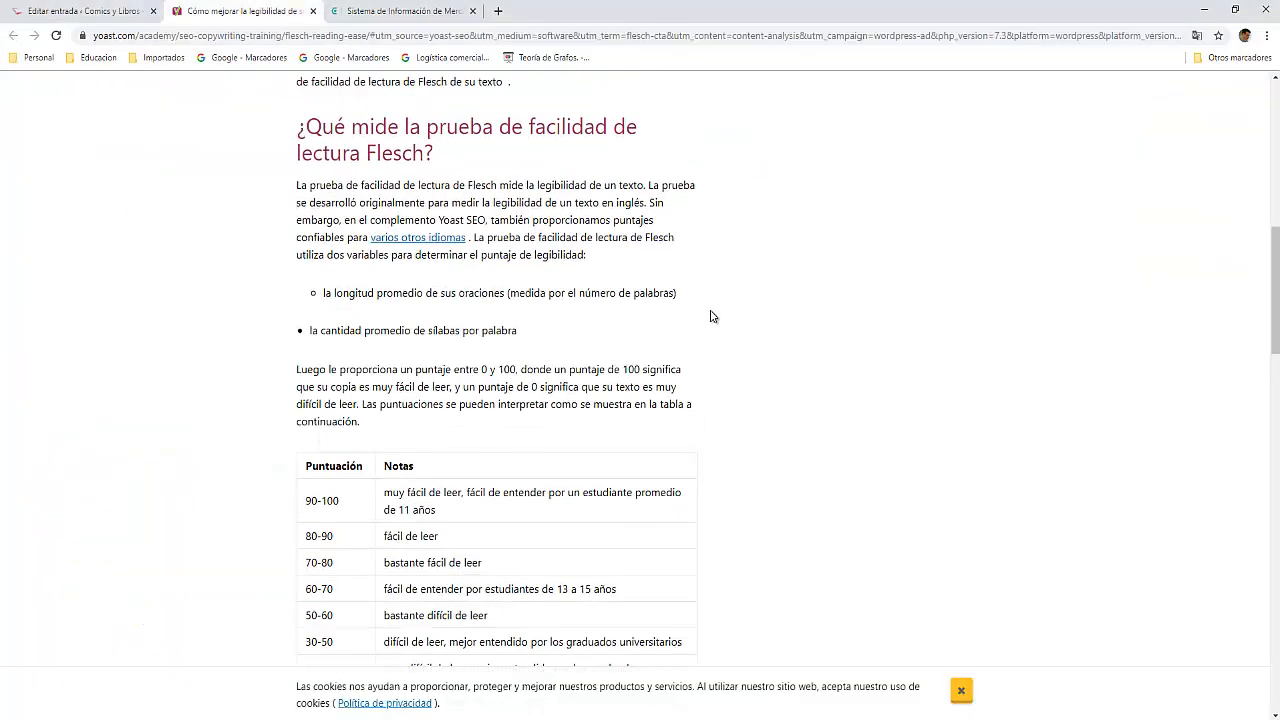
{"action": "scroll", "coordinate": [1003, 208], "scroll_direction": "up", "scroll_amount": 2}
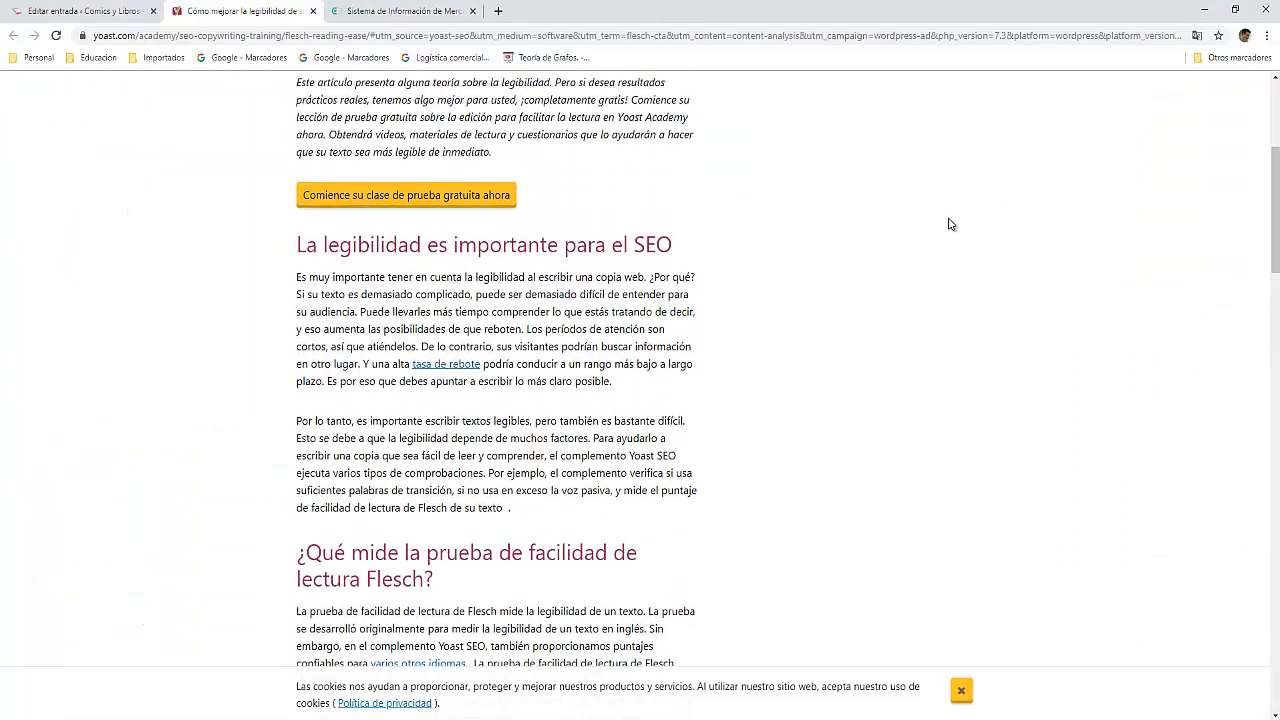
{"action": "scroll", "coordinate": [948, 223], "scroll_direction": "down", "scroll_amount": 2}
{"action": "scroll", "coordinate": [870, 228], "scroll_direction": "down", "scroll_amount": 3}
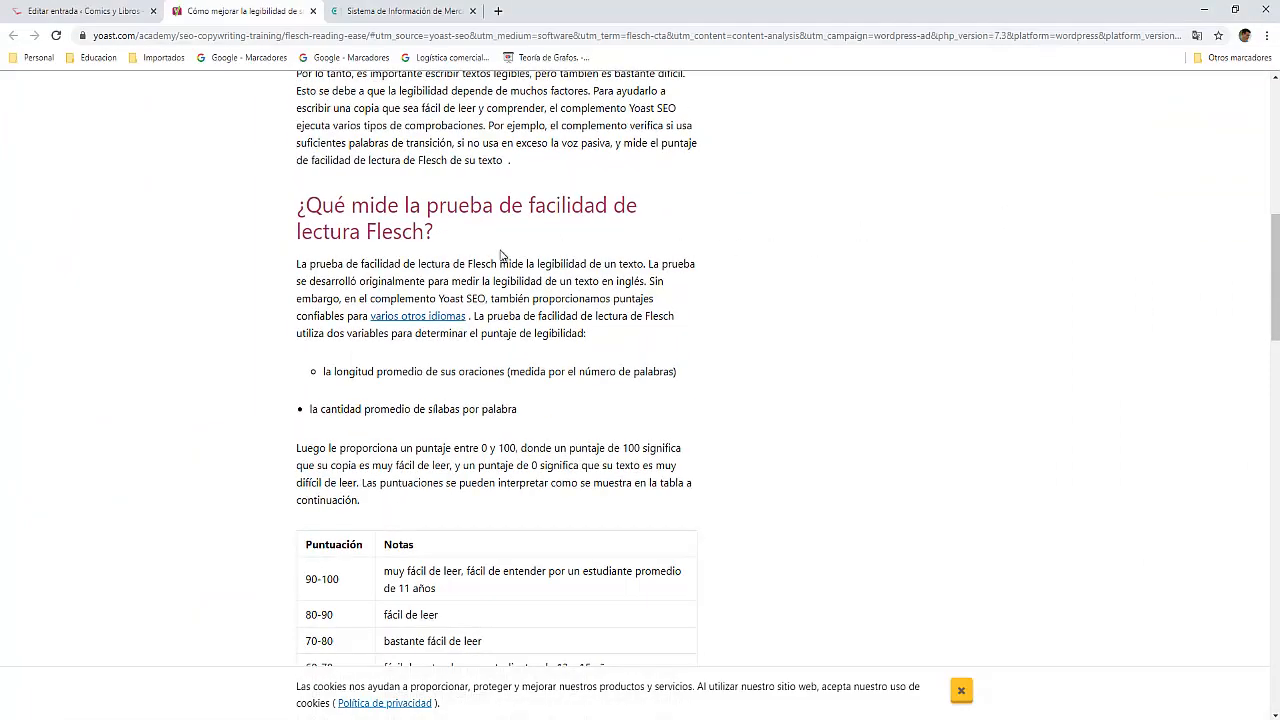
{"action": "scroll", "coordinate": [397, 310], "scroll_direction": "down", "scroll_amount": 2}
{"action": "scroll", "coordinate": [398, 309], "scroll_direction": "up", "scroll_amount": 5}
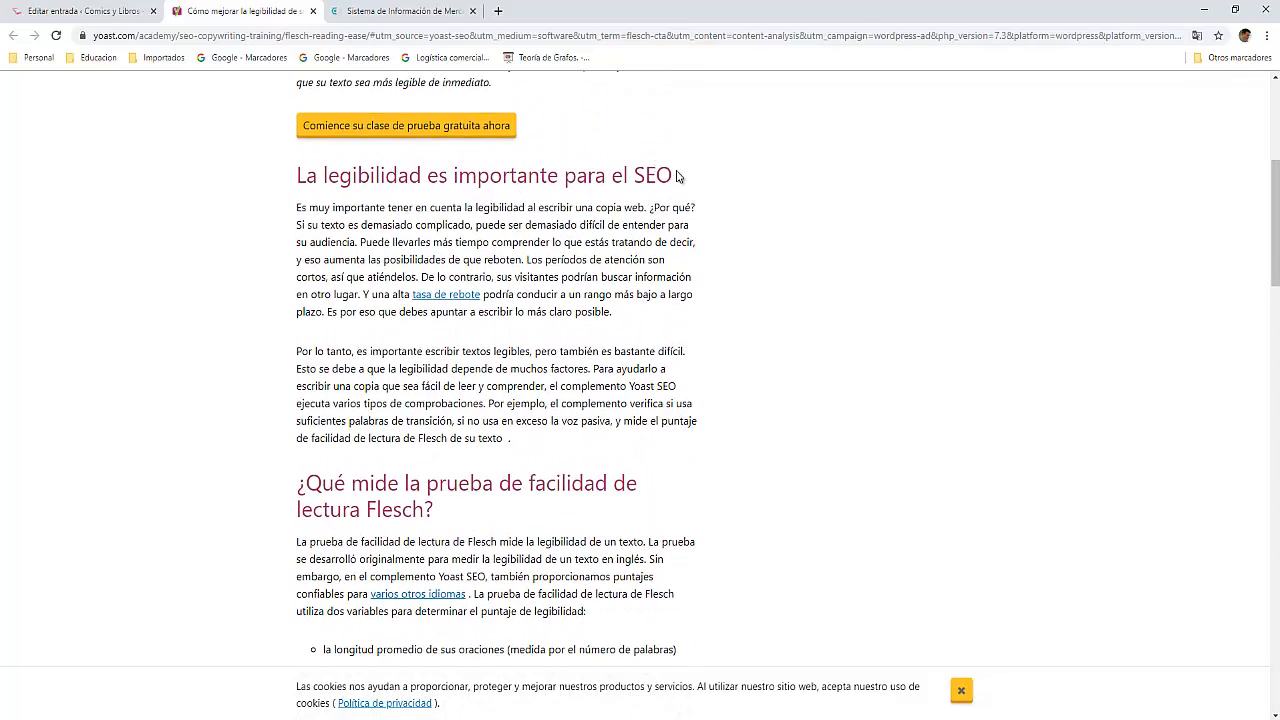
{"action": "scroll", "coordinate": [408, 363], "scroll_direction": "down", "scroll_amount": 2}
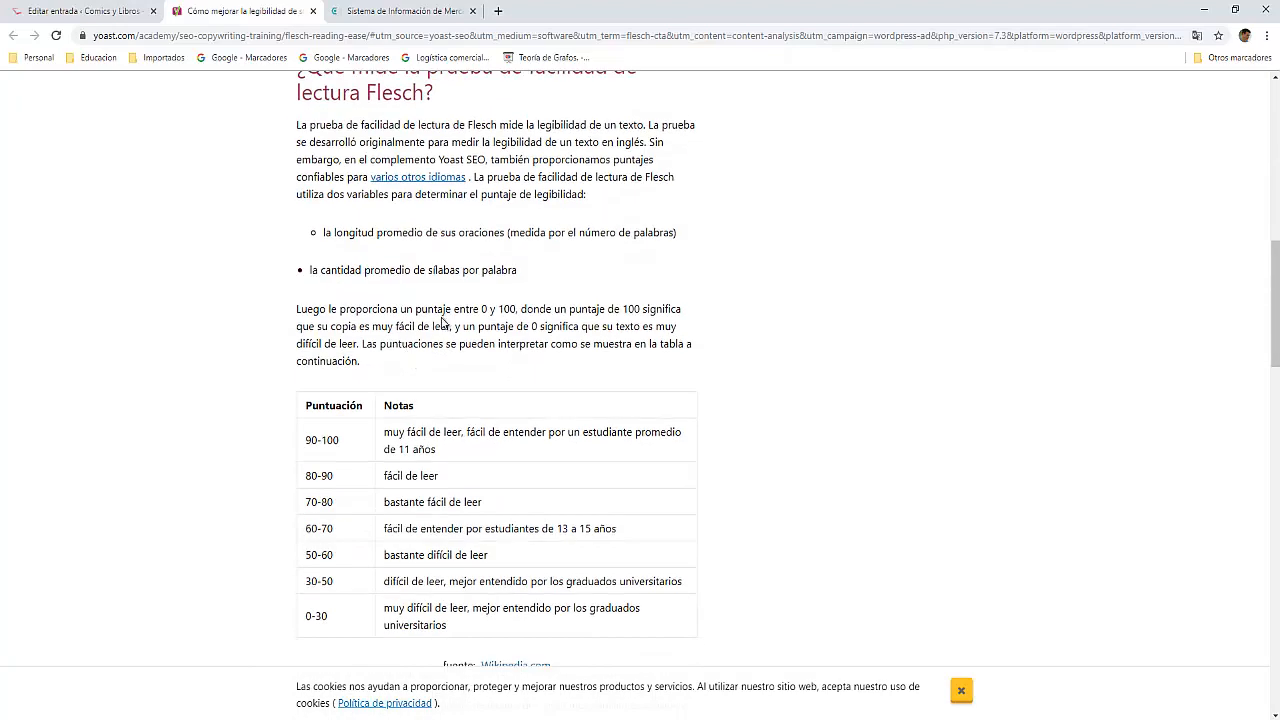
{"action": "scroll", "coordinate": [427, 309], "scroll_direction": "down", "scroll_amount": 1}
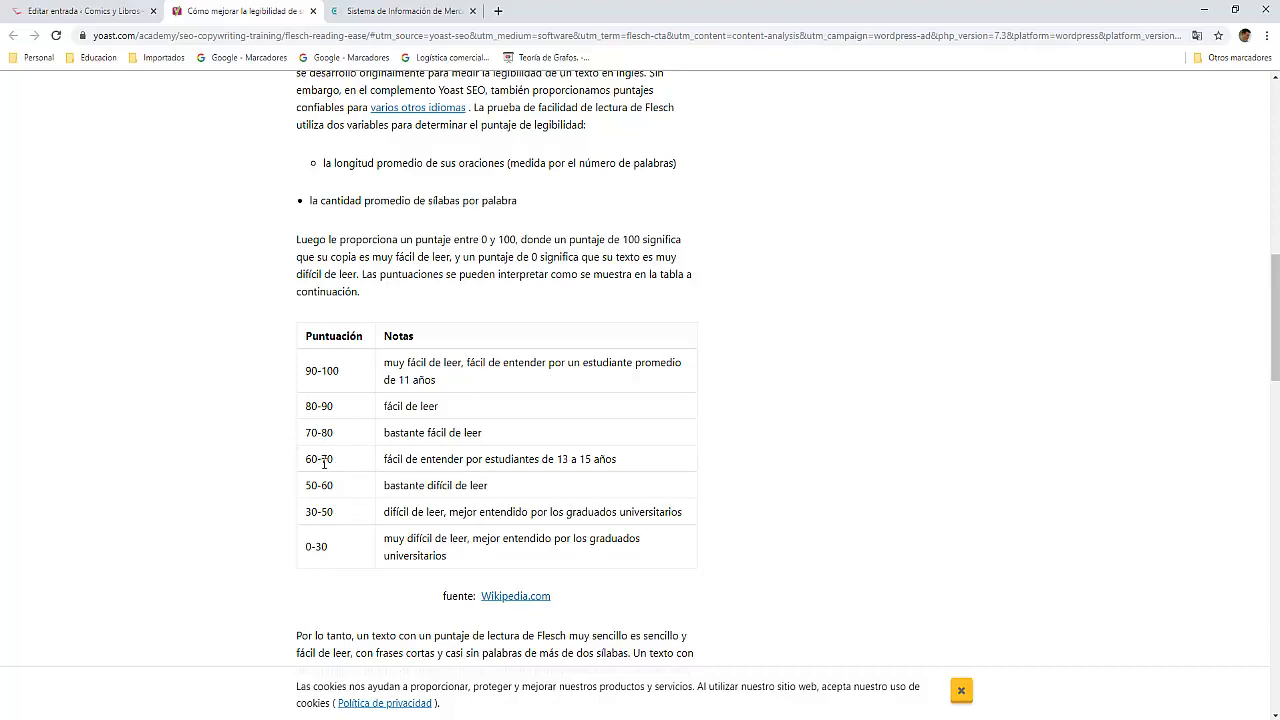
{"action": "scroll", "coordinate": [492, 422], "scroll_direction": "up", "scroll_amount": 1}
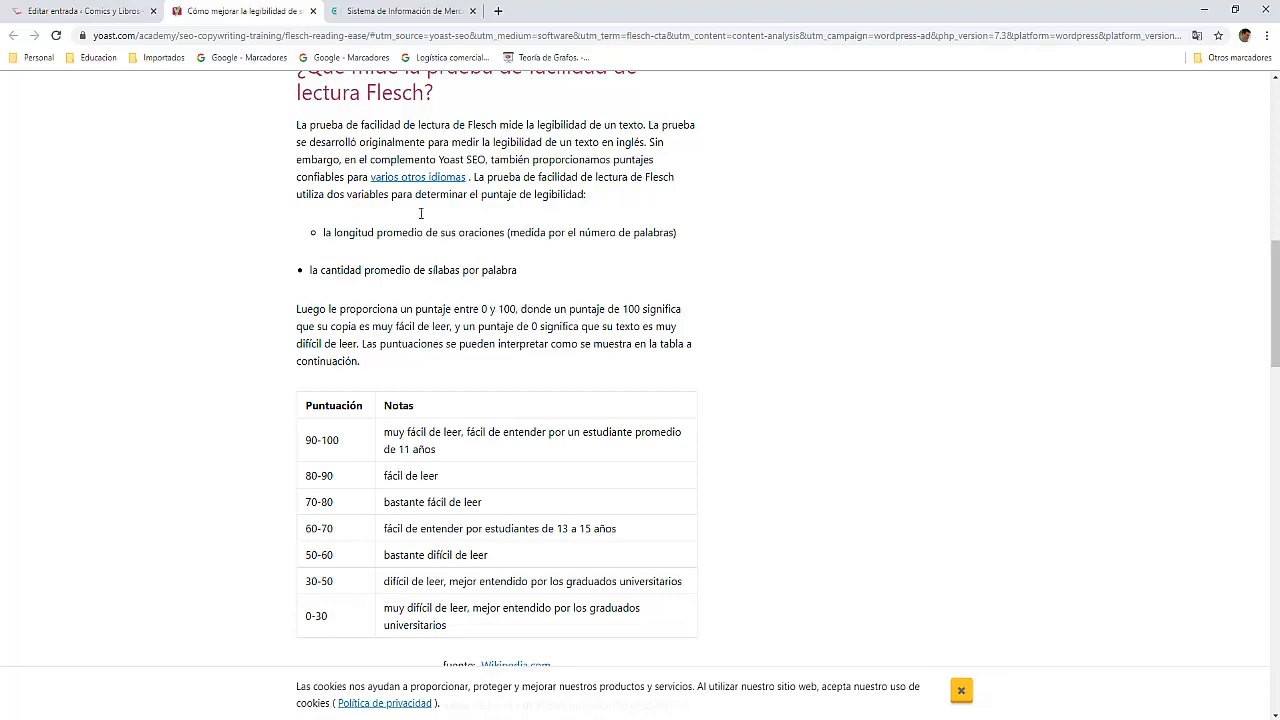
Step: Return to the post editor and look over the readability analysis and the post's paragraphs for further sentences to shorten
{"action": "left_click", "coordinate": [388, 12]}
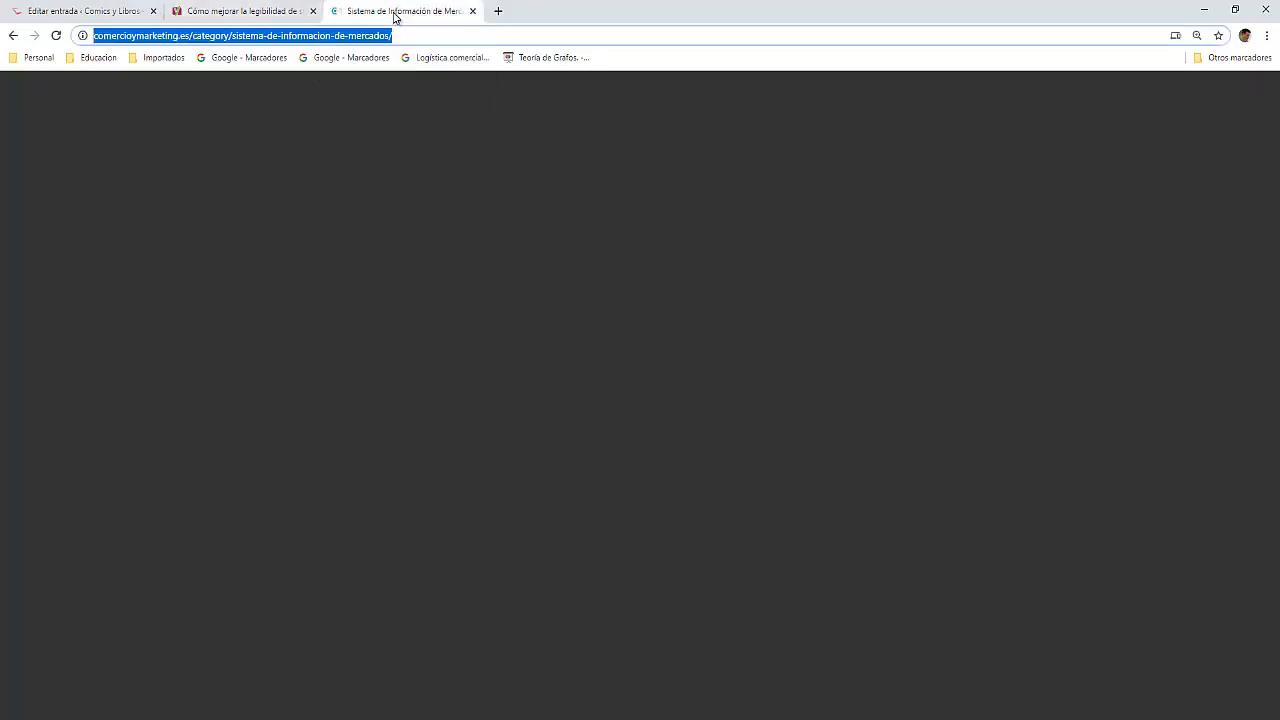
{"action": "left_click", "coordinate": [112, 14]}
{"action": "scroll", "coordinate": [350, 382], "scroll_direction": "down", "scroll_amount": 2}
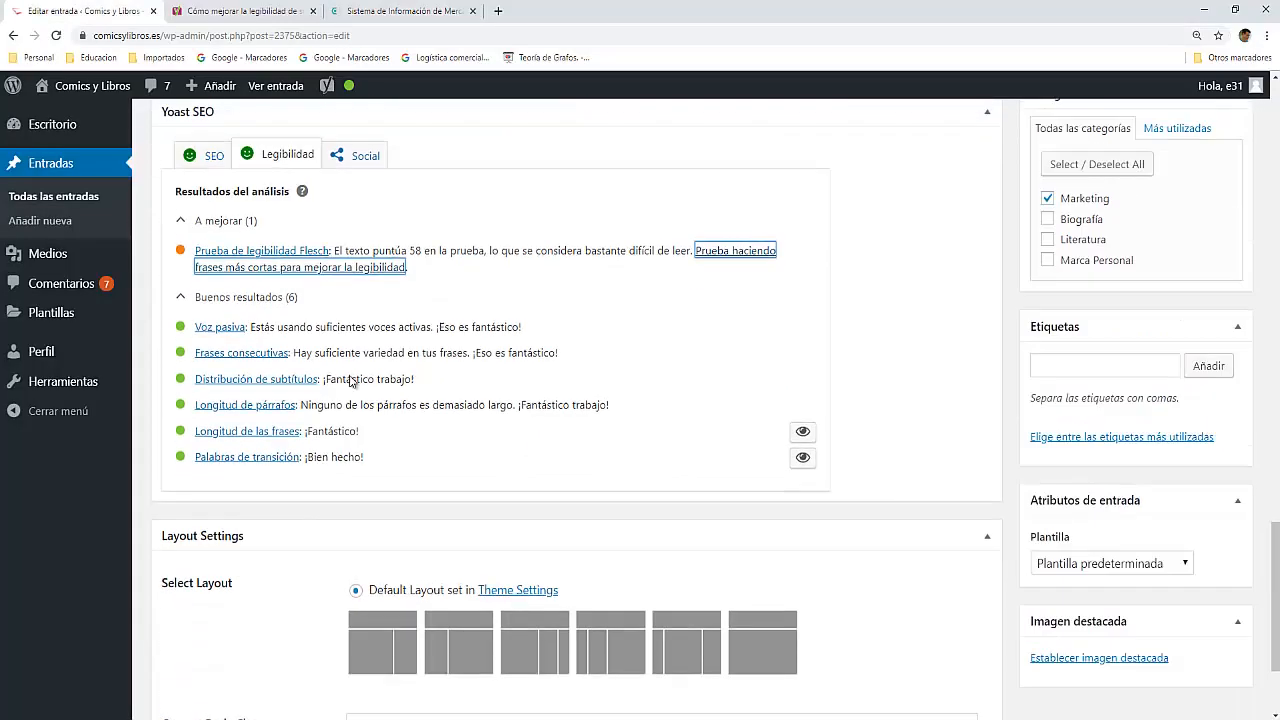
{"action": "scroll", "coordinate": [352, 380], "scroll_direction": "up", "scroll_amount": 3}
{"action": "scroll", "coordinate": [352, 380], "scroll_direction": "up", "scroll_amount": 3}
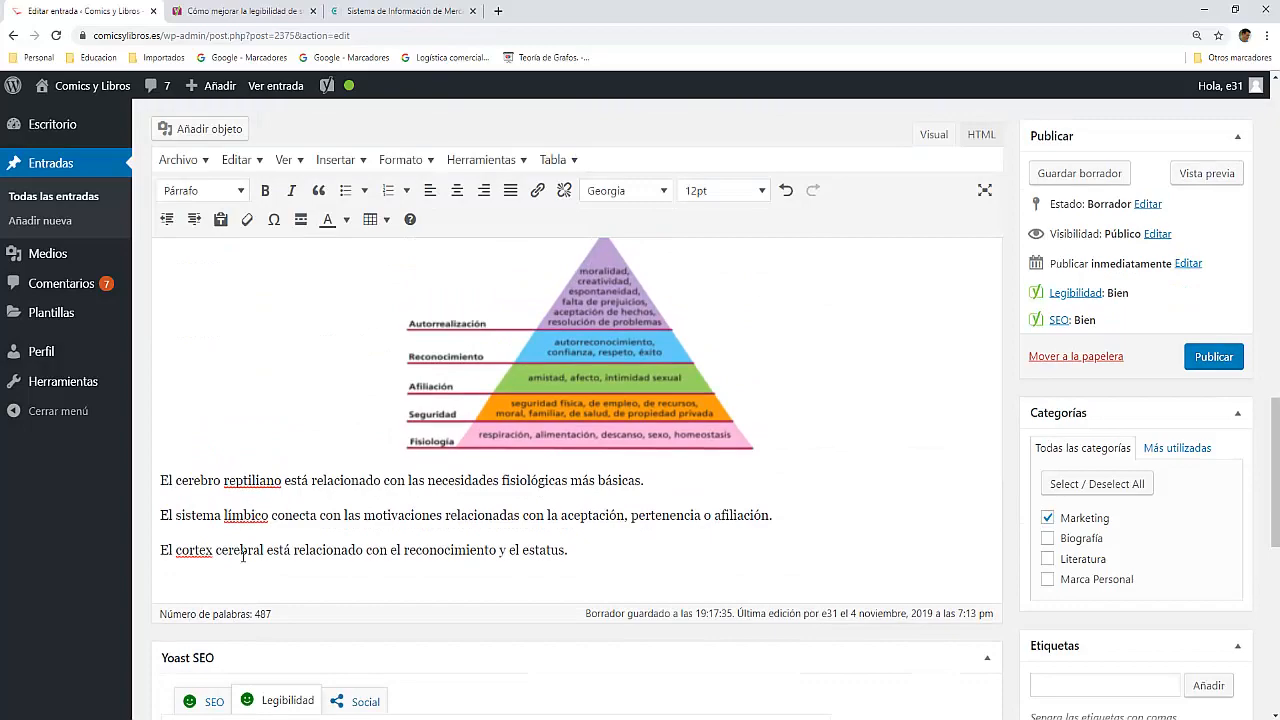
{"action": "scroll", "coordinate": [448, 558], "scroll_direction": "up", "scroll_amount": 5}
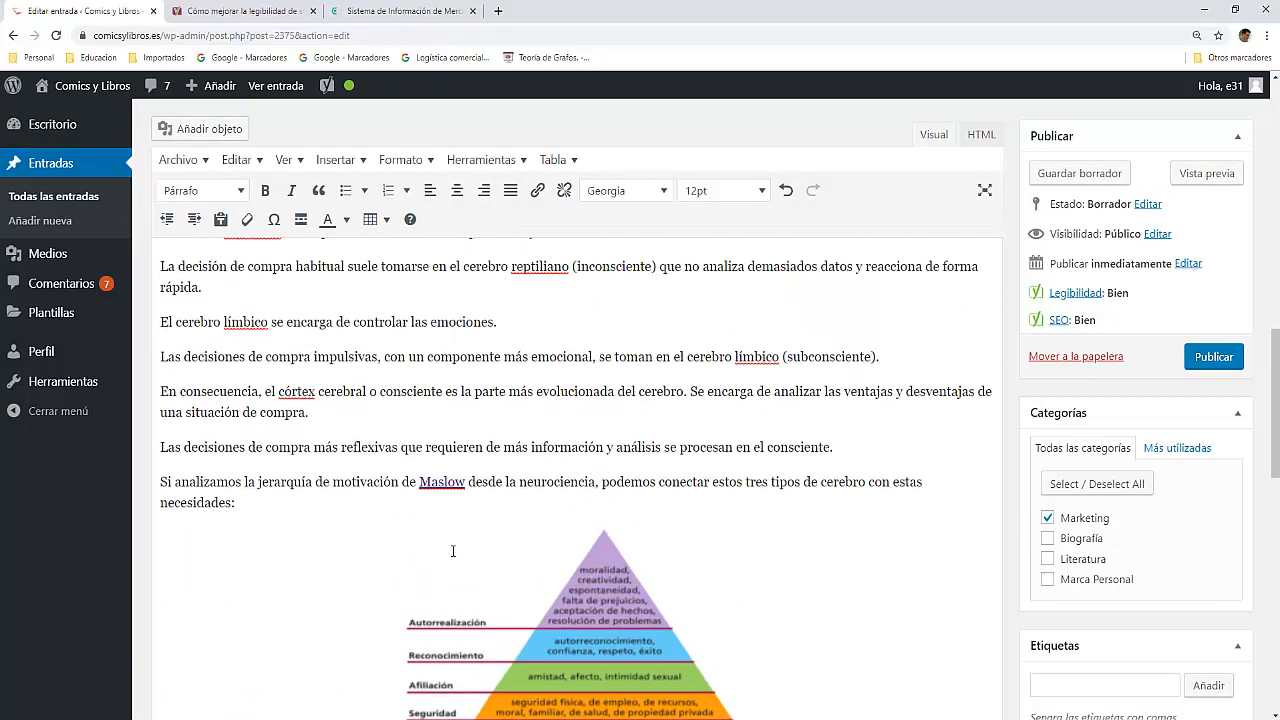
{"action": "scroll", "coordinate": [454, 551], "scroll_direction": "up", "scroll_amount": 4}
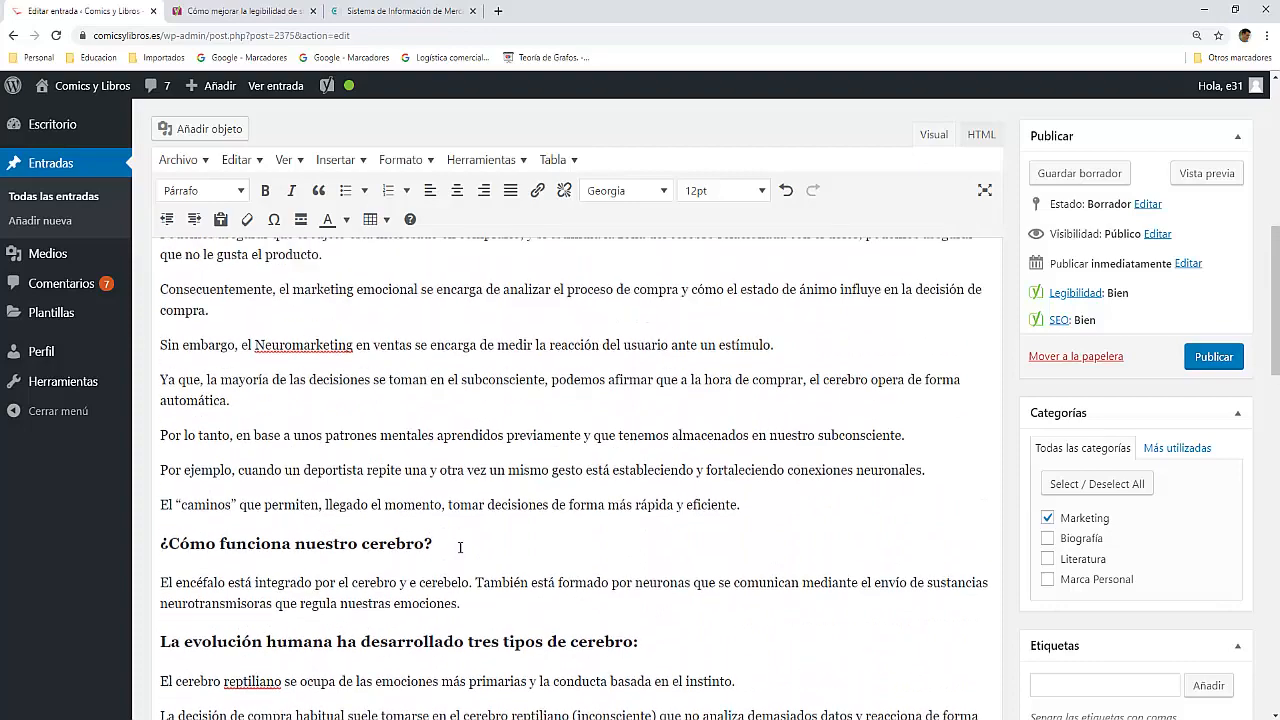
Step: Read through the post's body paragraphs and check them against Yoast's readability analysis
{"action": "scroll", "coordinate": [473, 536], "scroll_direction": "up", "scroll_amount": 3}
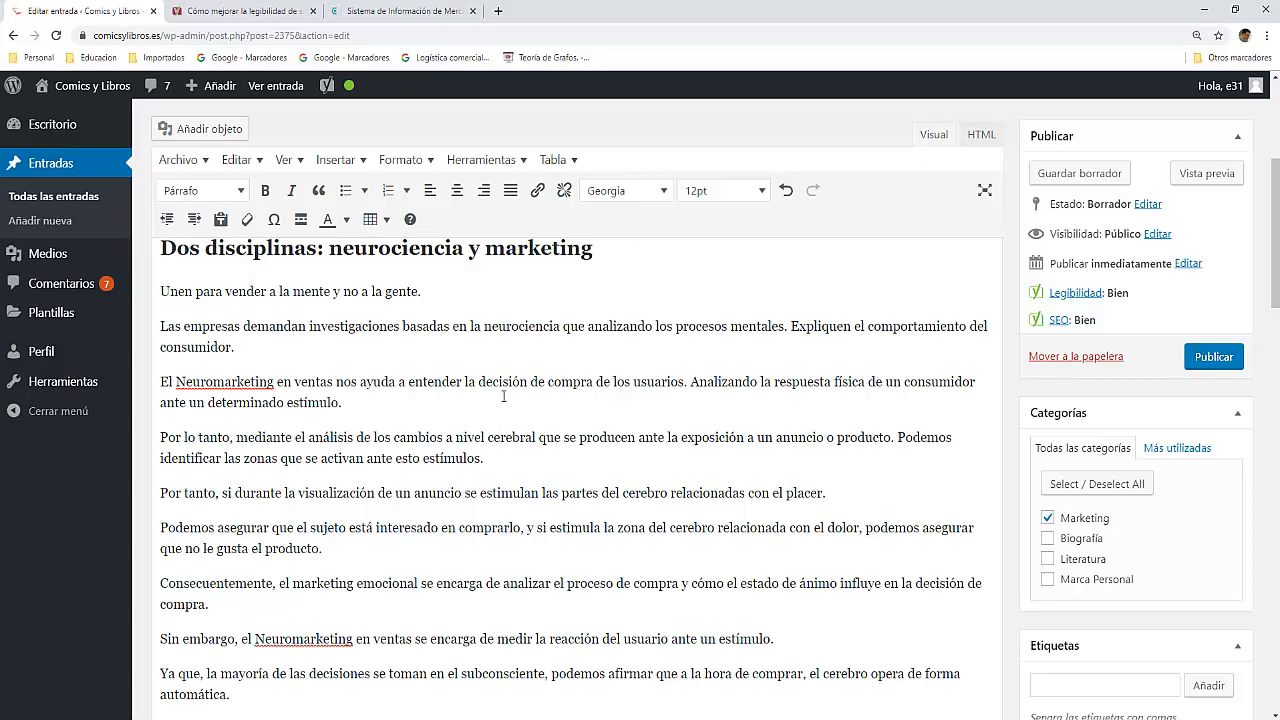
{"action": "scroll", "coordinate": [303, 456], "scroll_direction": "down", "scroll_amount": 10}
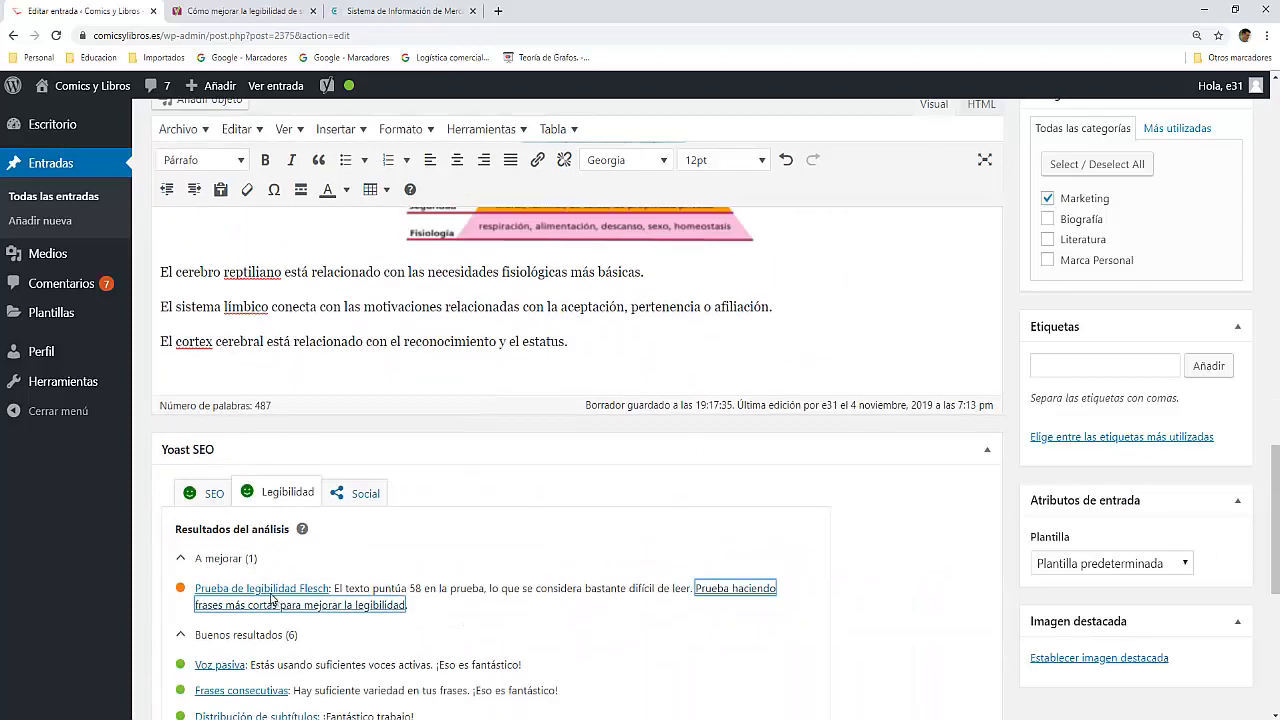
{"action": "scroll", "coordinate": [390, 490], "scroll_direction": "up", "scroll_amount": 10}
{"action": "scroll", "coordinate": [391, 490], "scroll_direction": "up", "scroll_amount": 2}
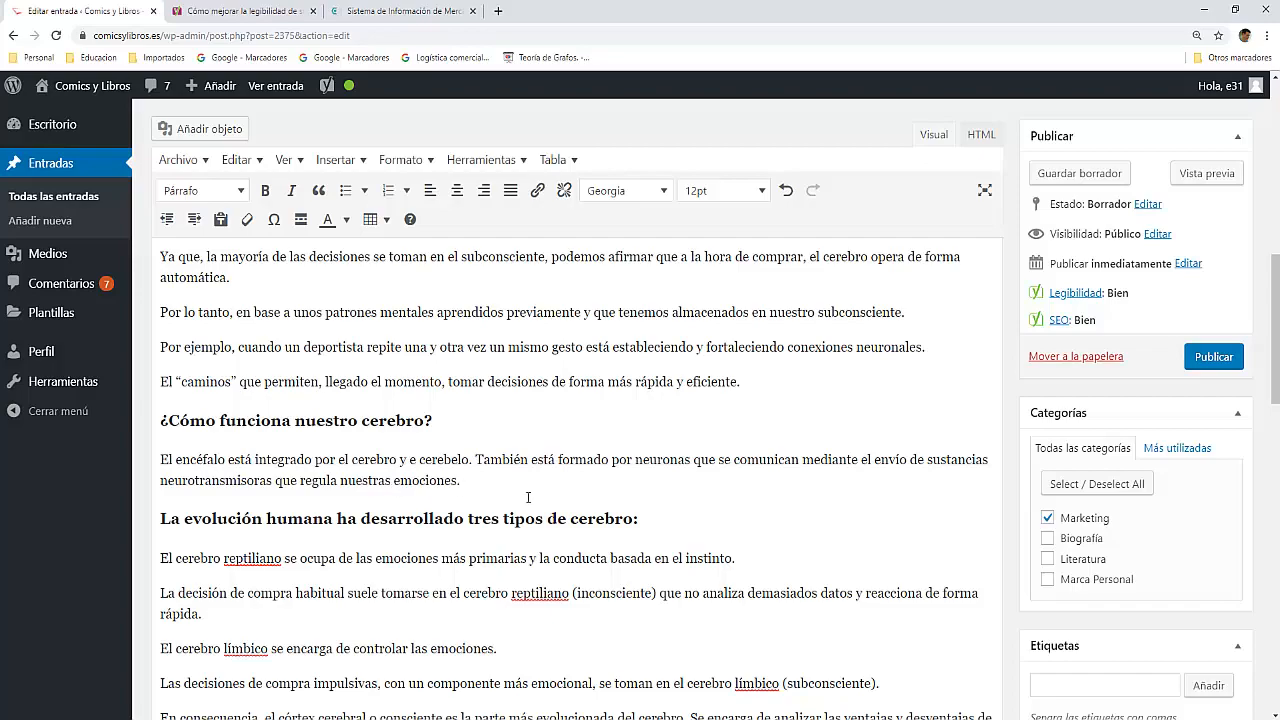
{"action": "scroll", "coordinate": [528, 497], "scroll_direction": "down", "scroll_amount": 10}
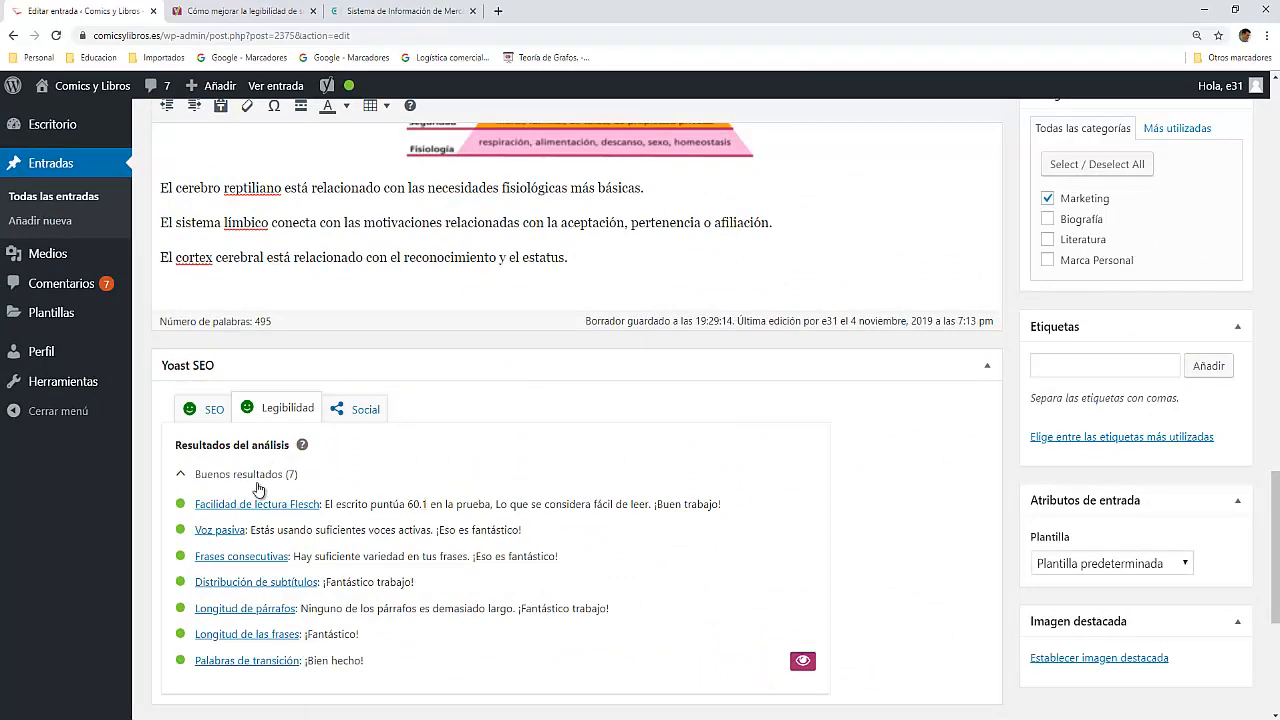
Step: Expand Yoast's SEO analysis for the focus keyphrase and examine its problems and good results
{"action": "left_click", "coordinate": [214, 418]}
{"action": "scroll", "coordinate": [347, 478], "scroll_direction": "down", "scroll_amount": 8}
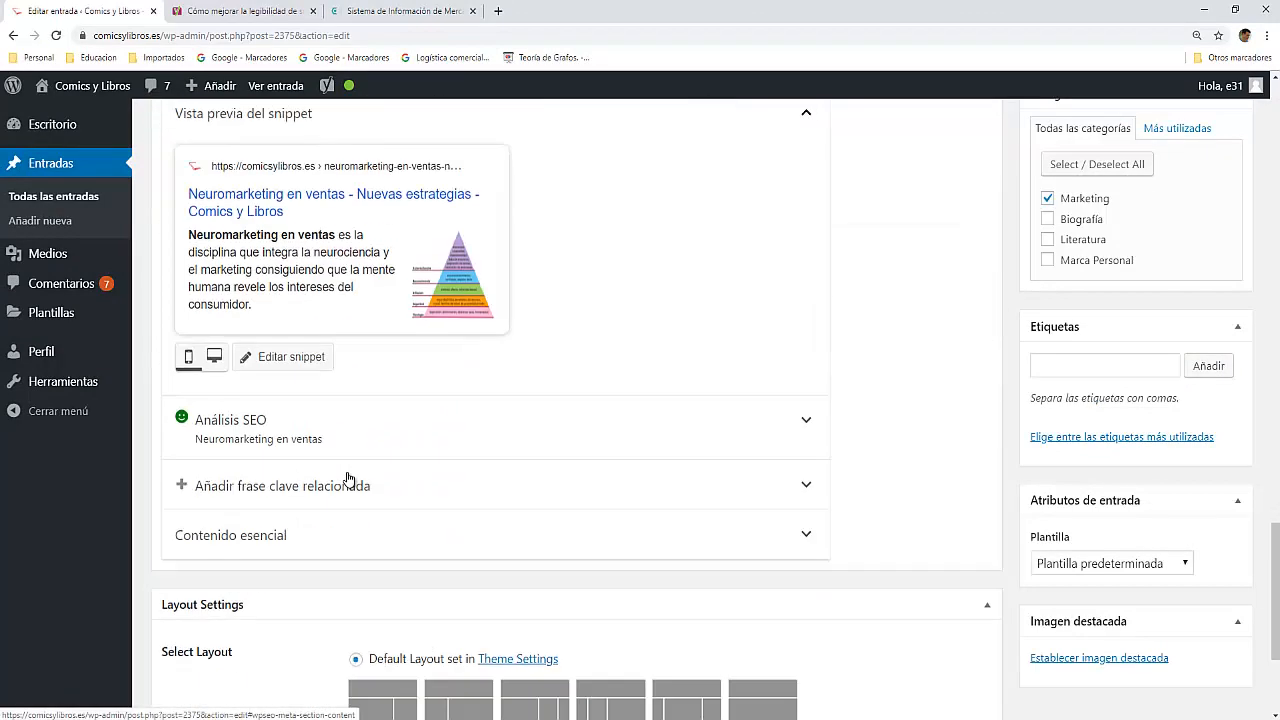
{"action": "scroll", "coordinate": [348, 478], "scroll_direction": "up", "scroll_amount": 2}
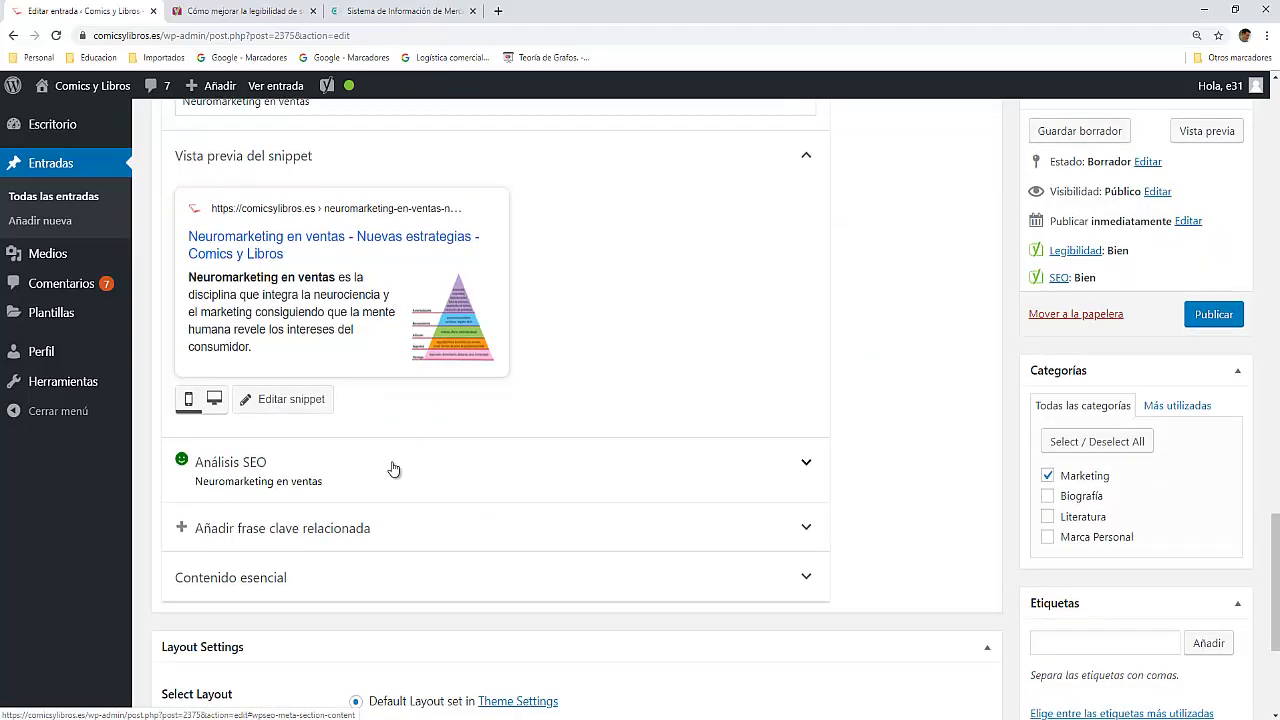
{"action": "left_click", "coordinate": [391, 469]}
{"action": "scroll", "coordinate": [367, 476], "scroll_direction": "down", "scroll_amount": 3}
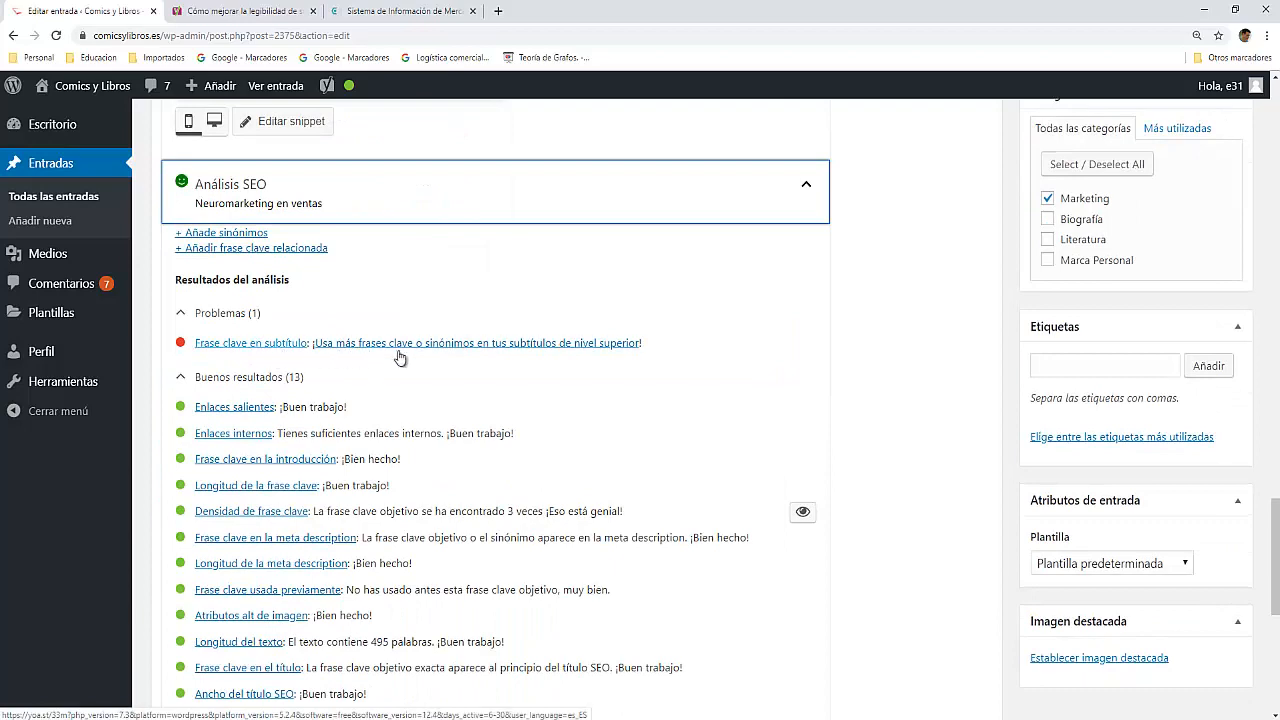
{"action": "scroll", "coordinate": [270, 335], "scroll_direction": "up", "scroll_amount": 2}
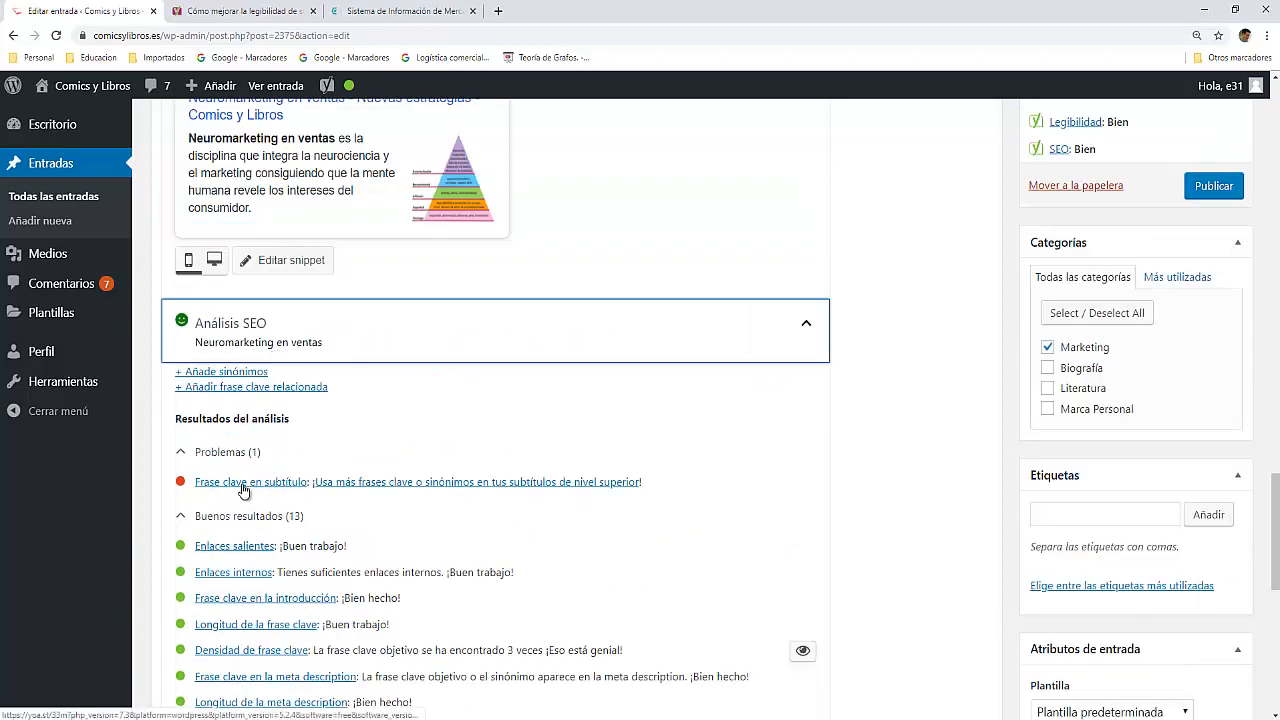
{"action": "scroll", "coordinate": [280, 487], "scroll_direction": "up", "scroll_amount": 8}
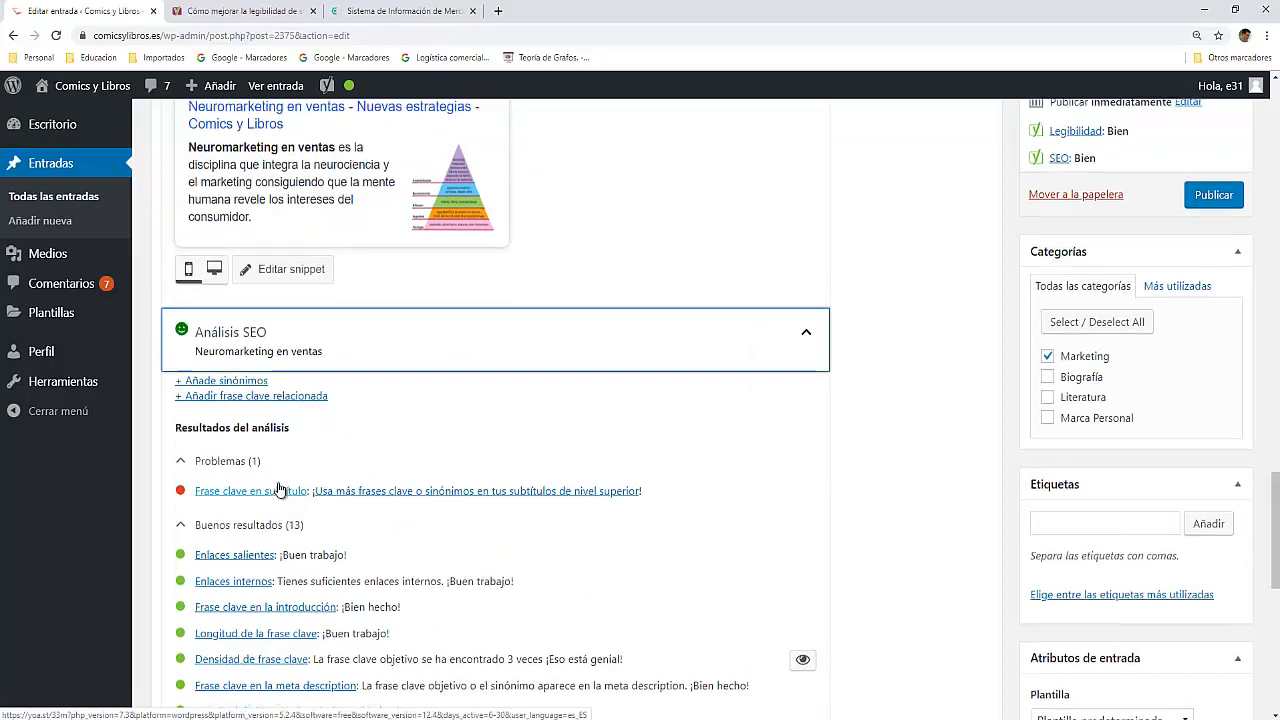
Step: Reword the "¿Cómo funciona nuestro cerebro?" subheading as "En Neuromarketing en ventas ¿Cómo funciona nuestro cerebro?"
{"action": "scroll", "coordinate": [280, 483], "scroll_direction": "up", "scroll_amount": 10}
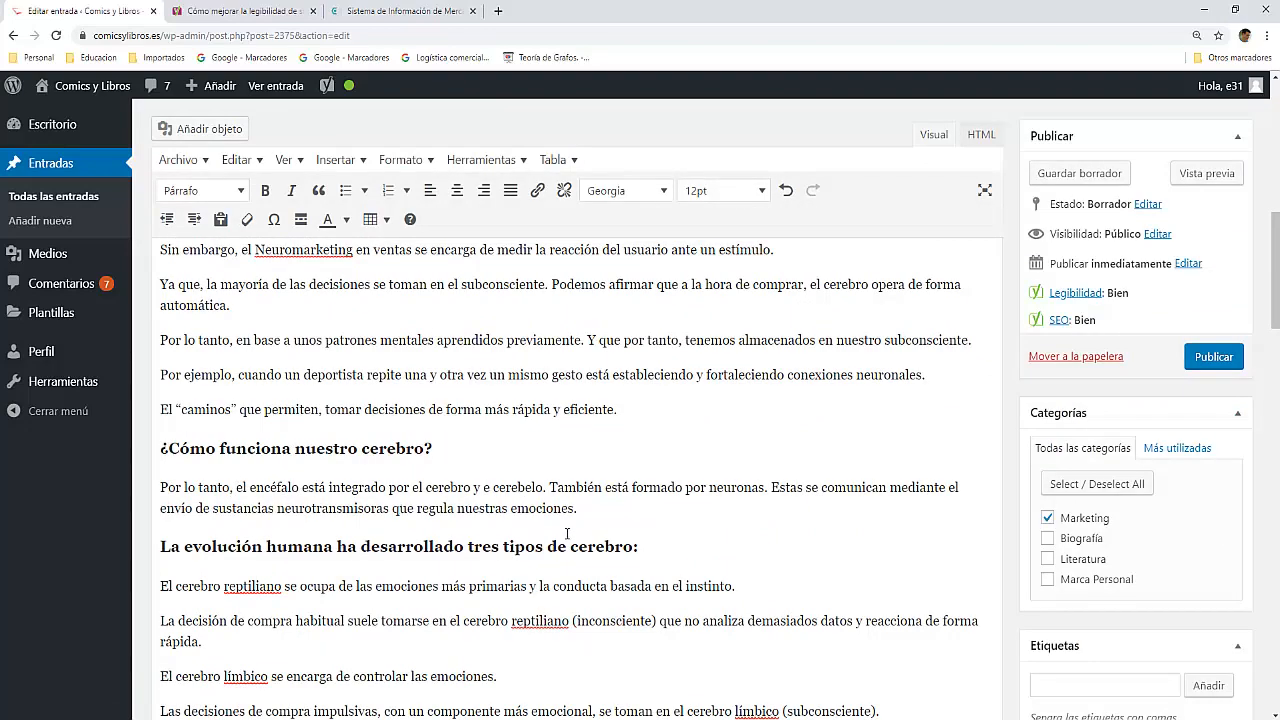
{"action": "scroll", "coordinate": [578, 535], "scroll_direction": "up", "scroll_amount": 3}
{"action": "scroll", "coordinate": [577, 537], "scroll_direction": "down", "scroll_amount": 3}
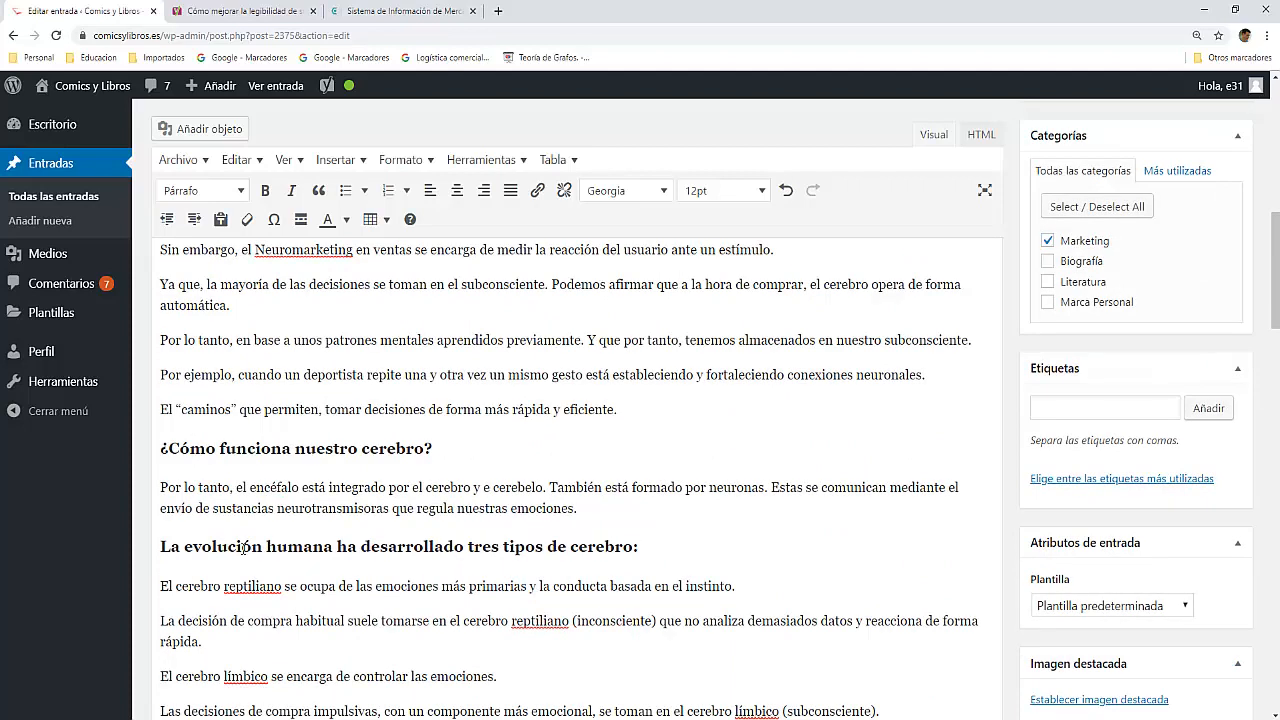
{"action": "left_click", "coordinate": [169, 459]}
{"action": "type", "text": "En"}
{"action": "left_click_drag", "start_coordinate": [255, 250], "coordinate": [412, 258]}
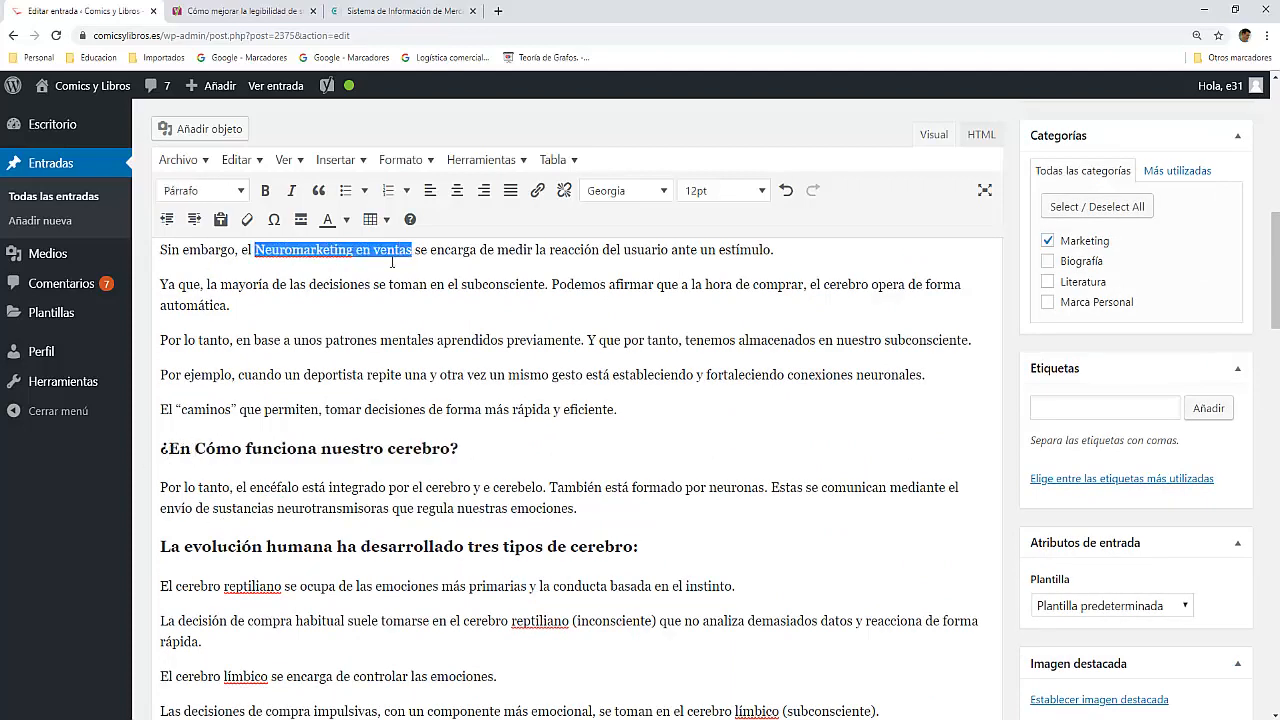
{"action": "key", "text": "ctrl+c"}
{"action": "left_click", "coordinate": [194, 448]}
{"action": "key", "text": "ctrl+v"}
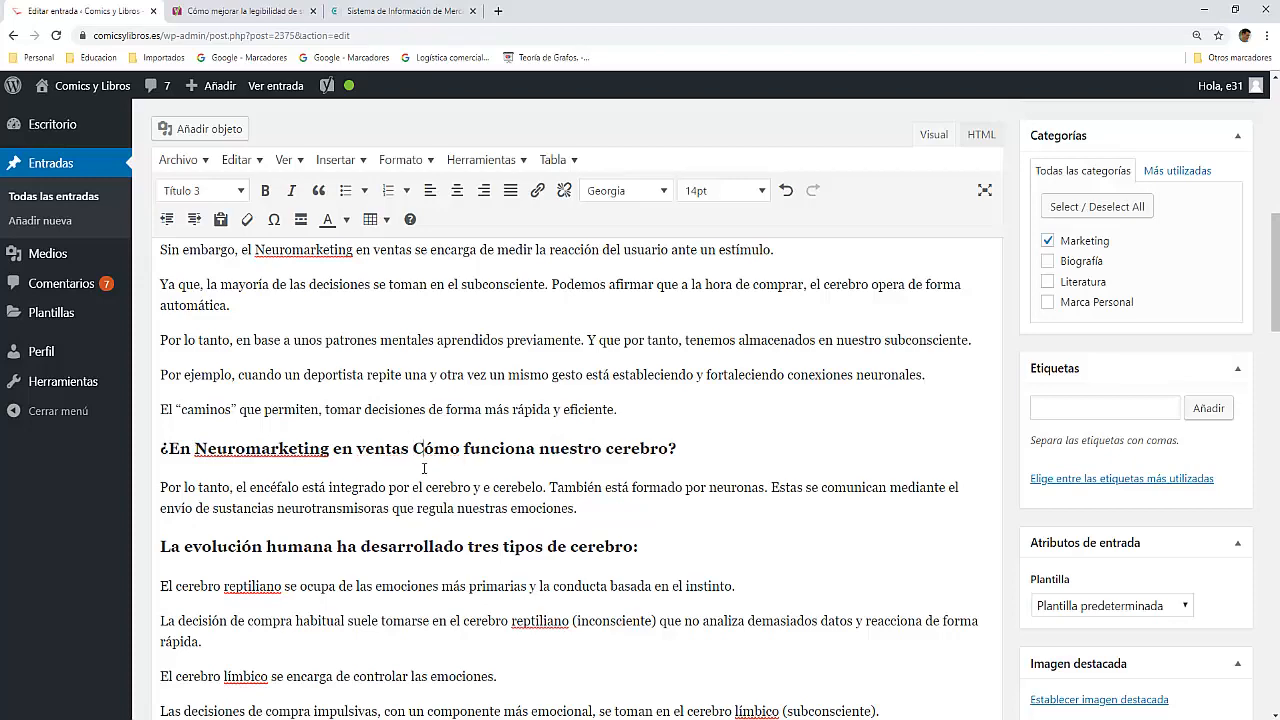
{"action": "type", "text": "¿"}
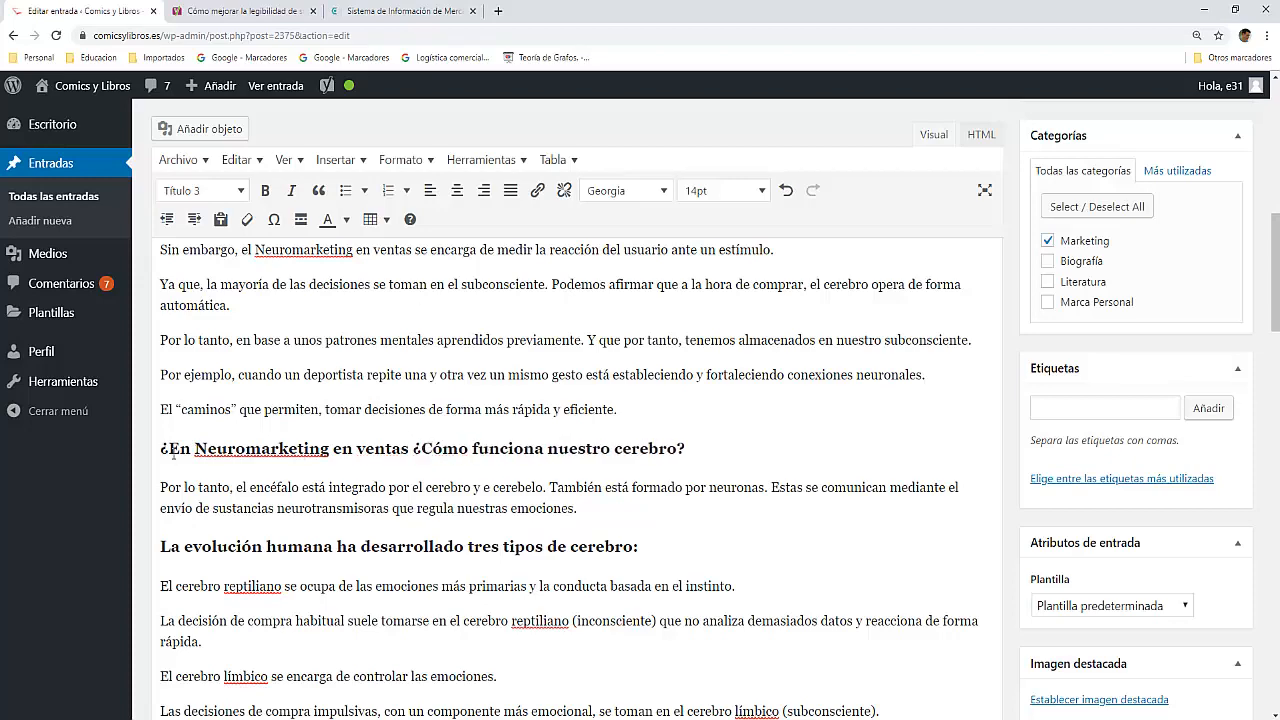
Step: Recheck Yoast's SEO analysis to see how the keyphrase in the subheadings is rated
{"action": "middle_click", "coordinate": [246, 489]}
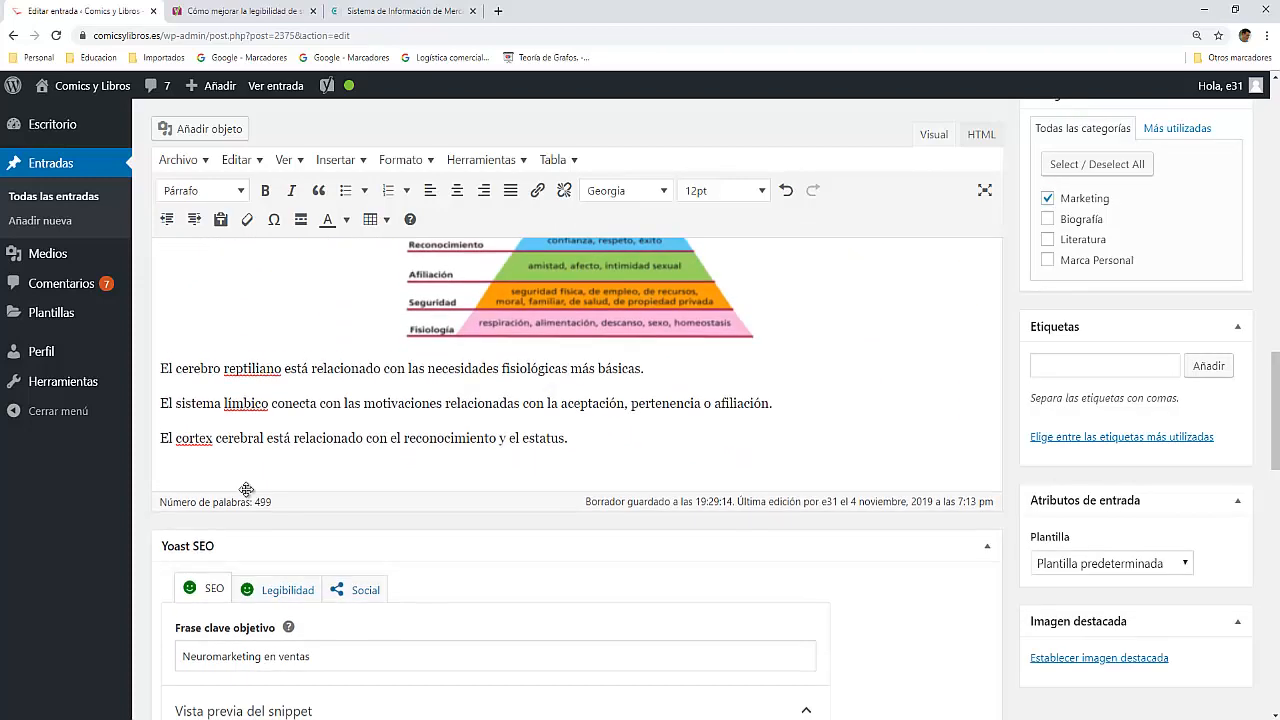
{"action": "scroll", "coordinate": [247, 492], "scroll_direction": "down", "scroll_amount": 10}
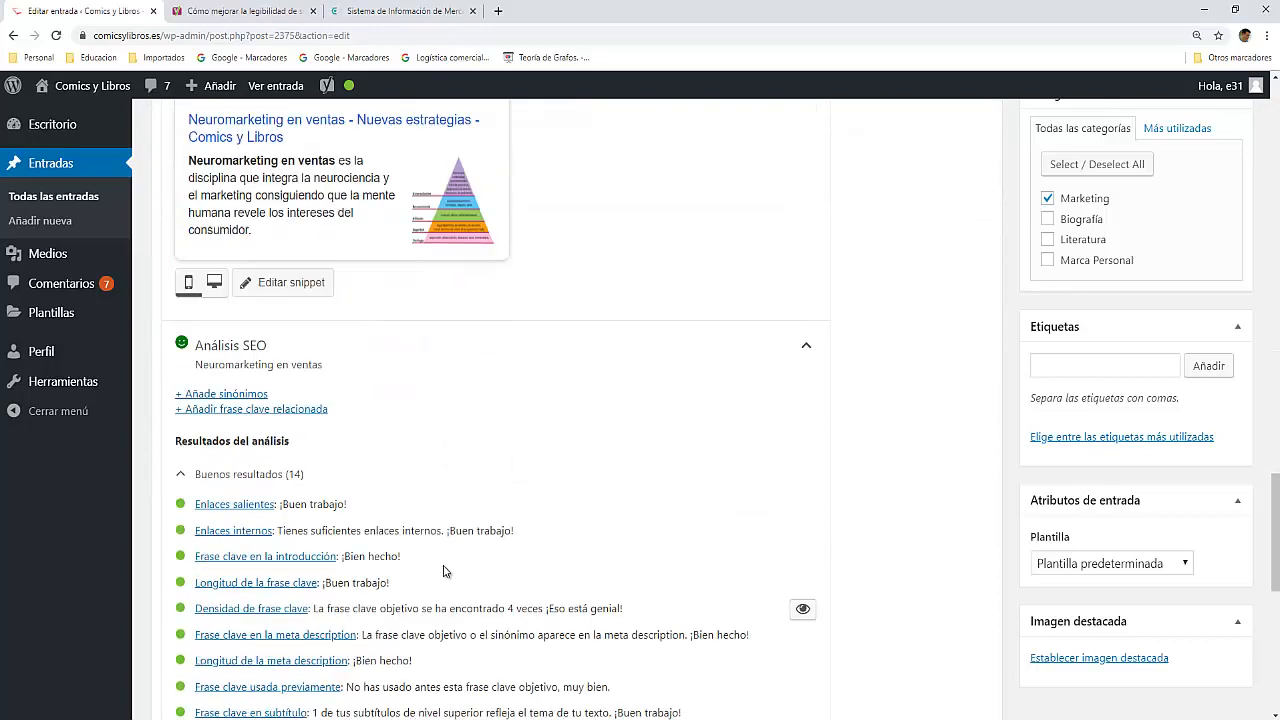
{"action": "scroll", "coordinate": [430, 540], "scroll_direction": "down", "scroll_amount": 2}
{"action": "scroll", "coordinate": [380, 500], "scroll_direction": "up", "scroll_amount": 2}
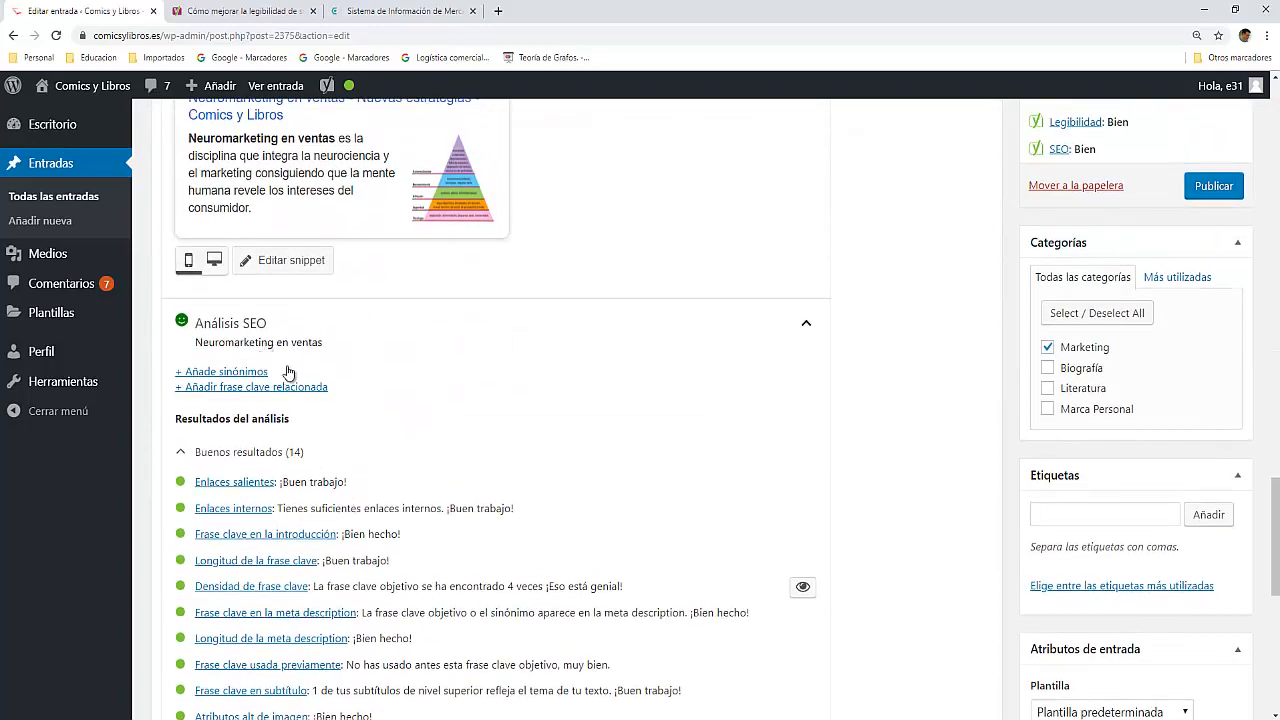
{"action": "scroll", "coordinate": [300, 390], "scroll_direction": "down", "scroll_amount": 5}
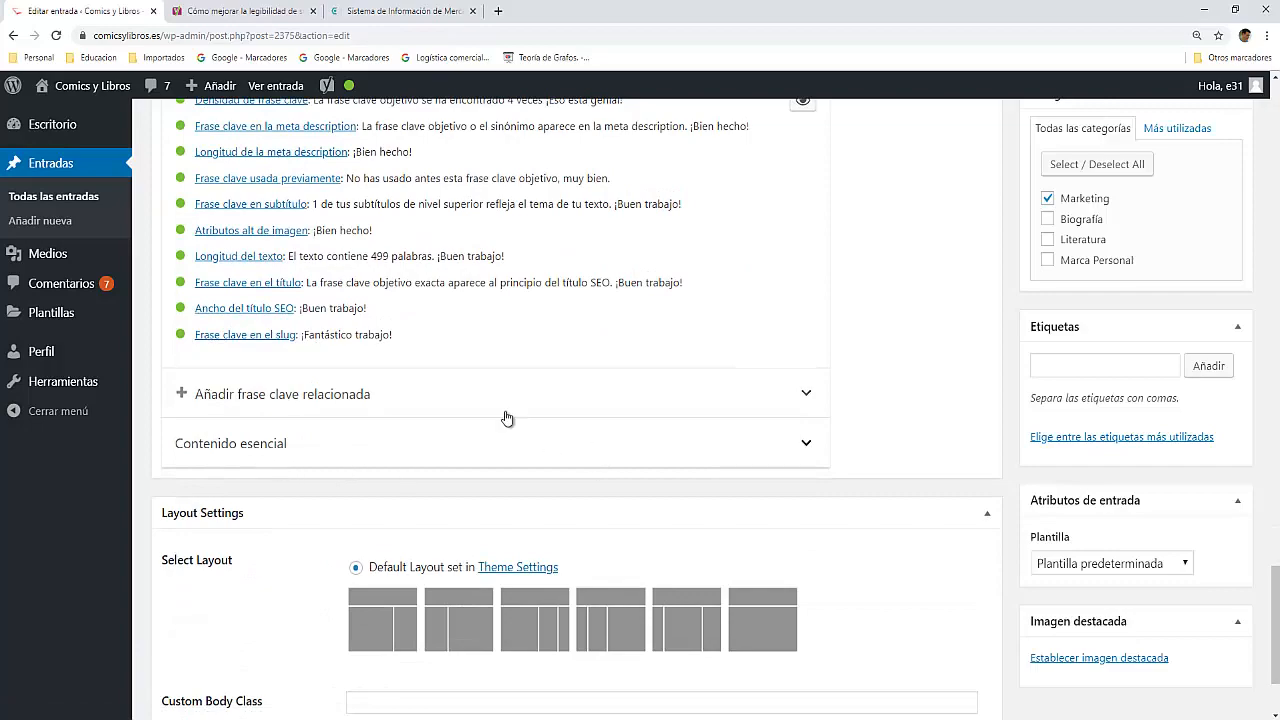
{"action": "scroll", "coordinate": [519, 360], "scroll_direction": "up", "scroll_amount": 7}
{"action": "scroll", "coordinate": [518, 362], "scroll_direction": "up", "scroll_amount": 6}
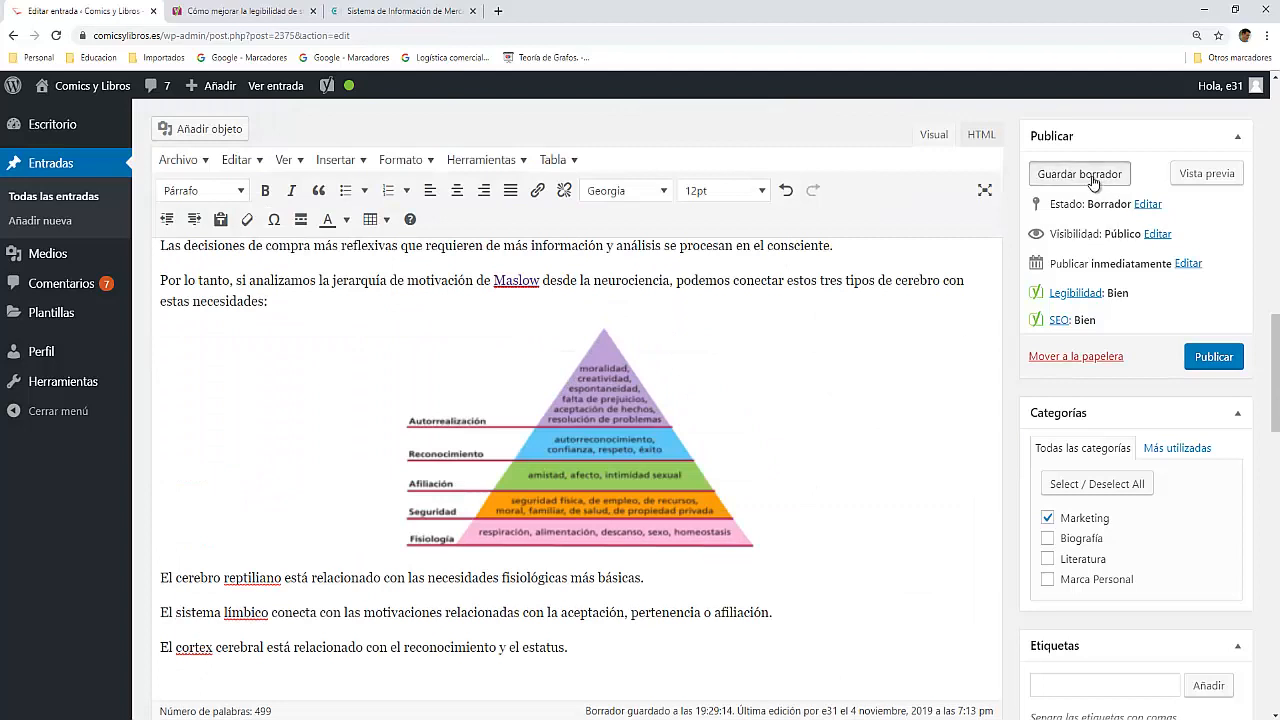
Step: Save the post as a draft and publish it
{"action": "left_click", "coordinate": [1075, 175]}
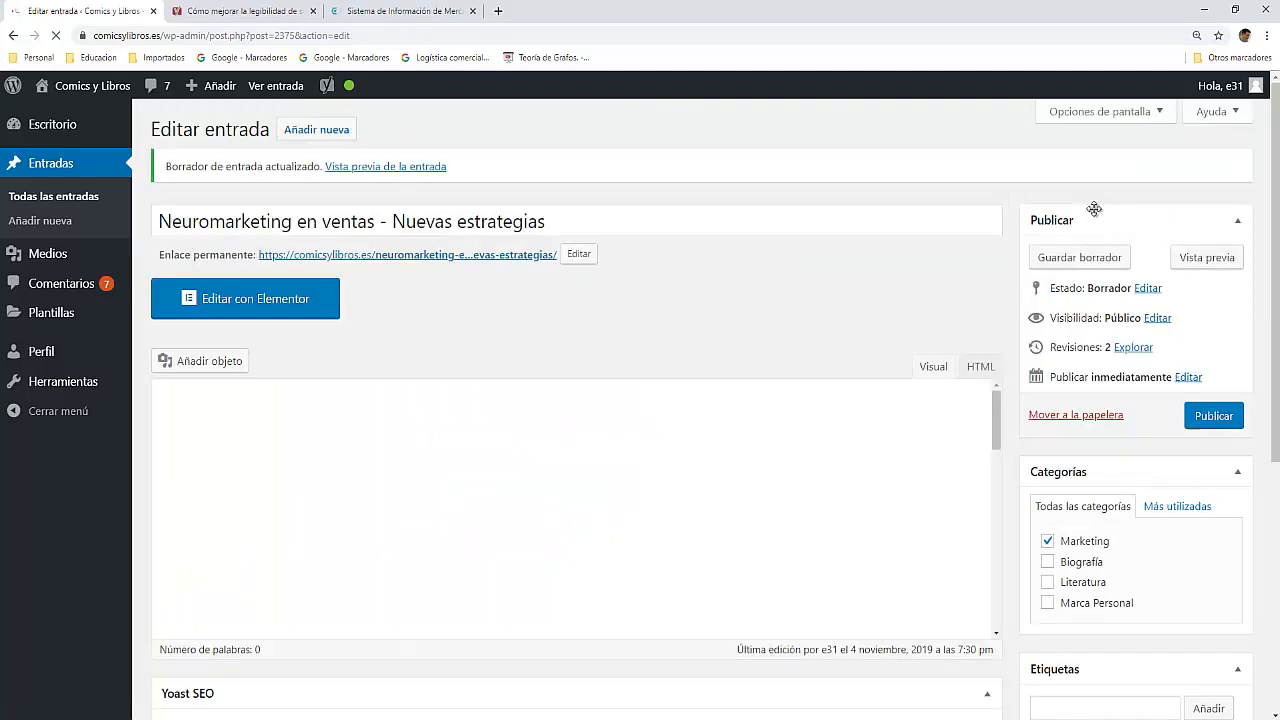
{"action": "left_click", "coordinate": [1213, 418]}
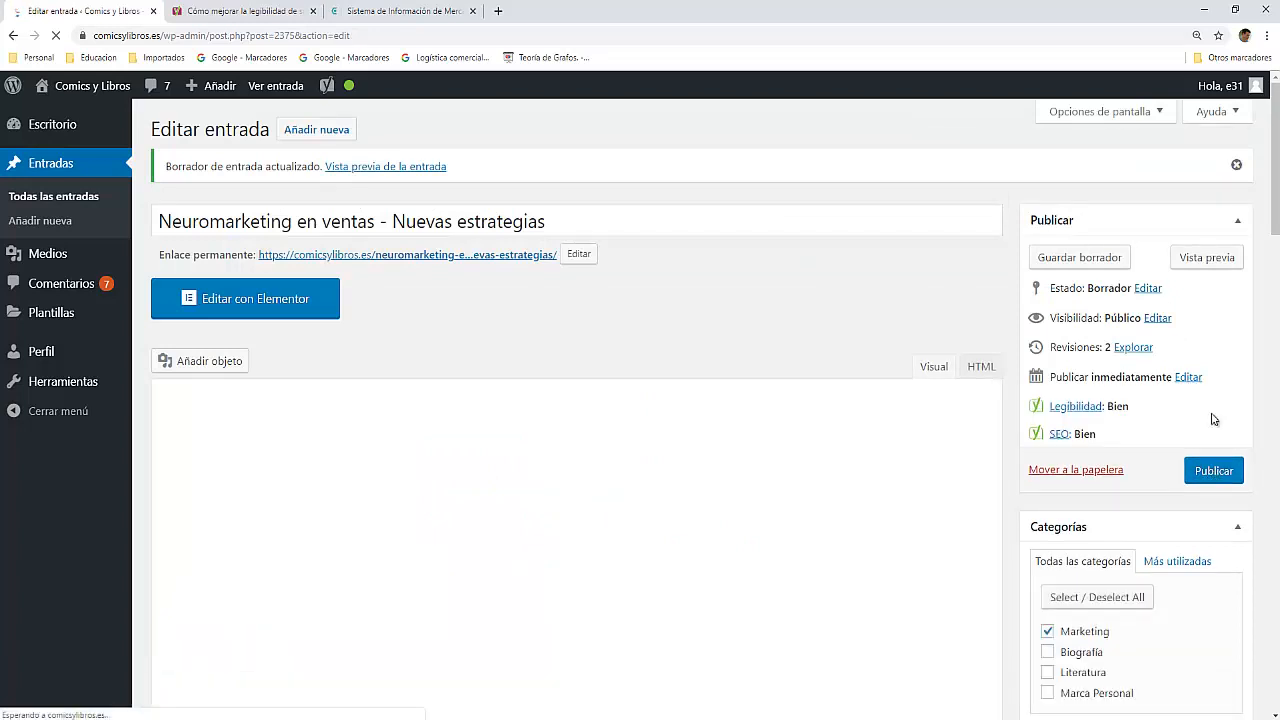
{"action": "left_click", "coordinate": [1213, 452]}
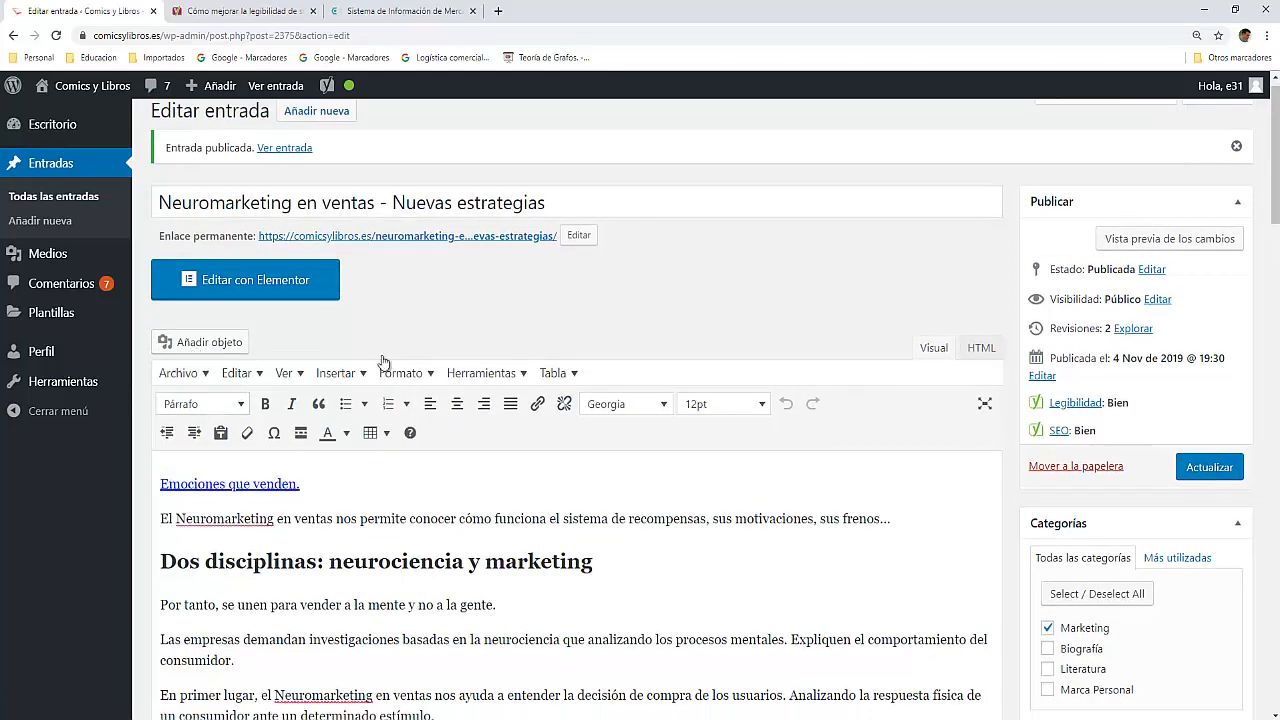
Step: Look over the published post, from its paragraphs and pyramid image to the Yoast SEO and layout settings
{"action": "scroll", "coordinate": [442, 476], "scroll_direction": "down", "scroll_amount": 8}
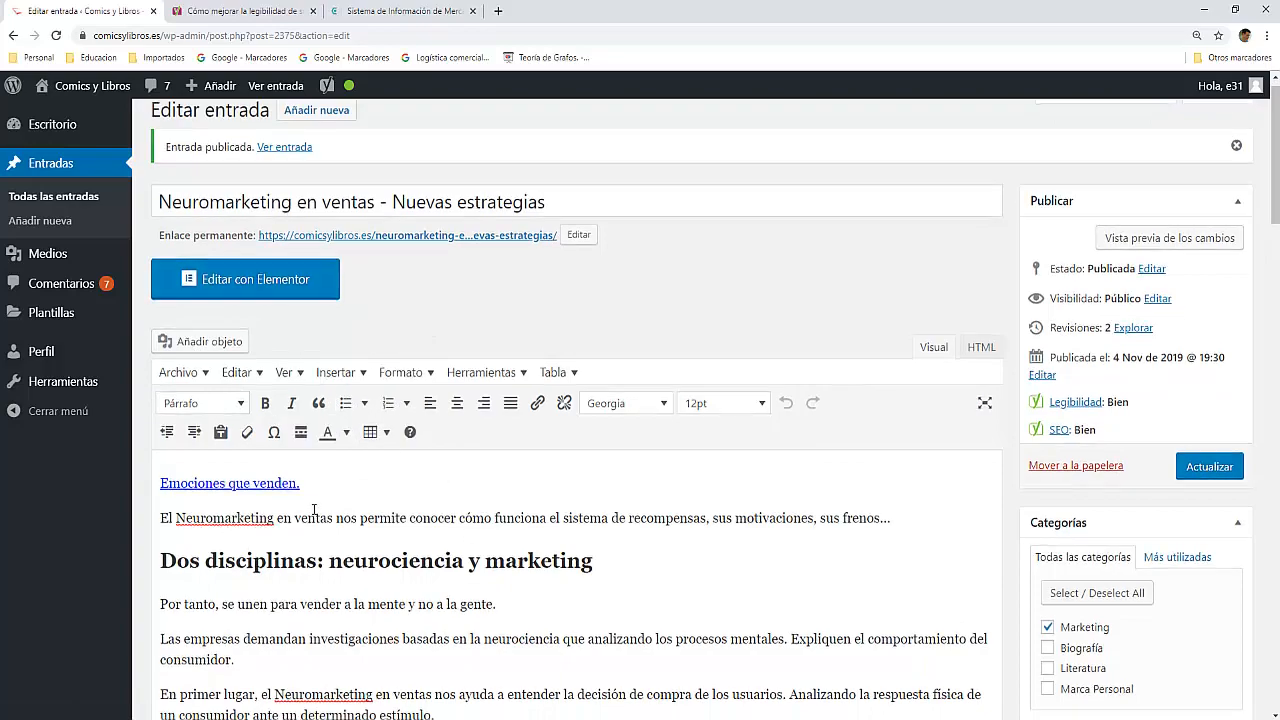
{"action": "scroll", "coordinate": [314, 510], "scroll_direction": "down", "scroll_amount": 12}
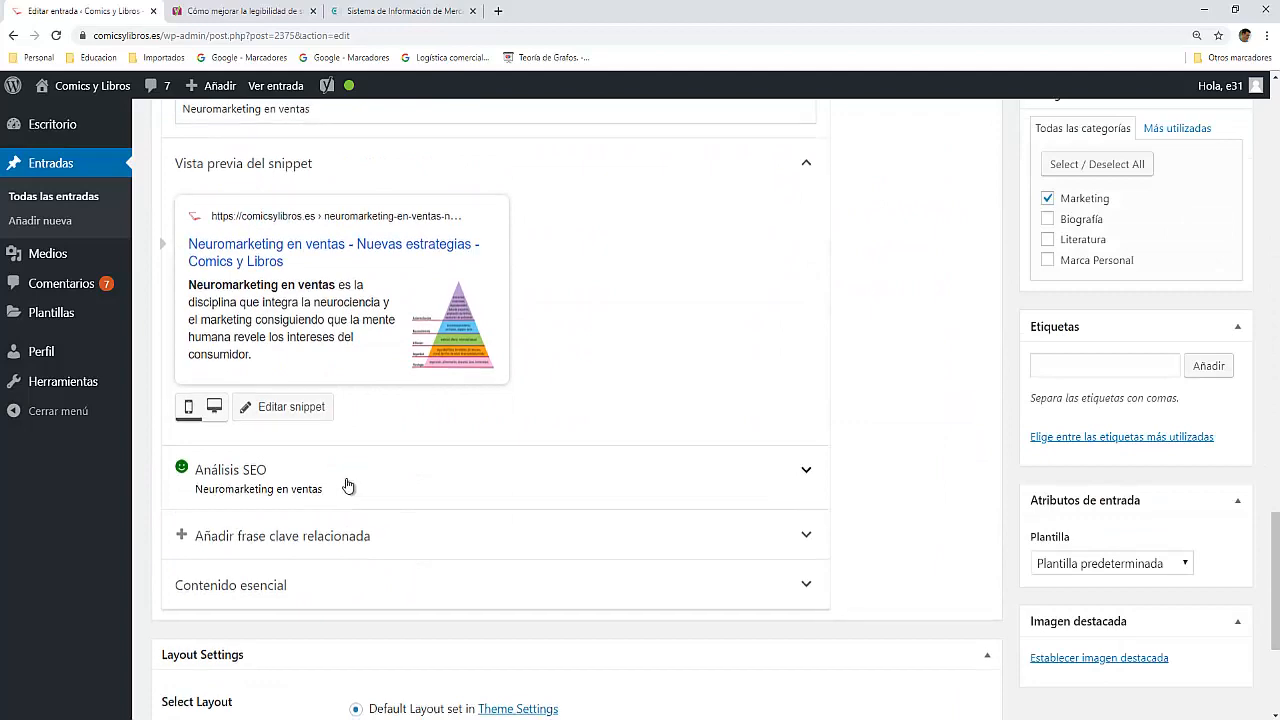
{"action": "scroll", "coordinate": [347, 484], "scroll_direction": "down", "scroll_amount": 2}
{"action": "scroll", "coordinate": [347, 484], "scroll_direction": "down", "scroll_amount": 1}
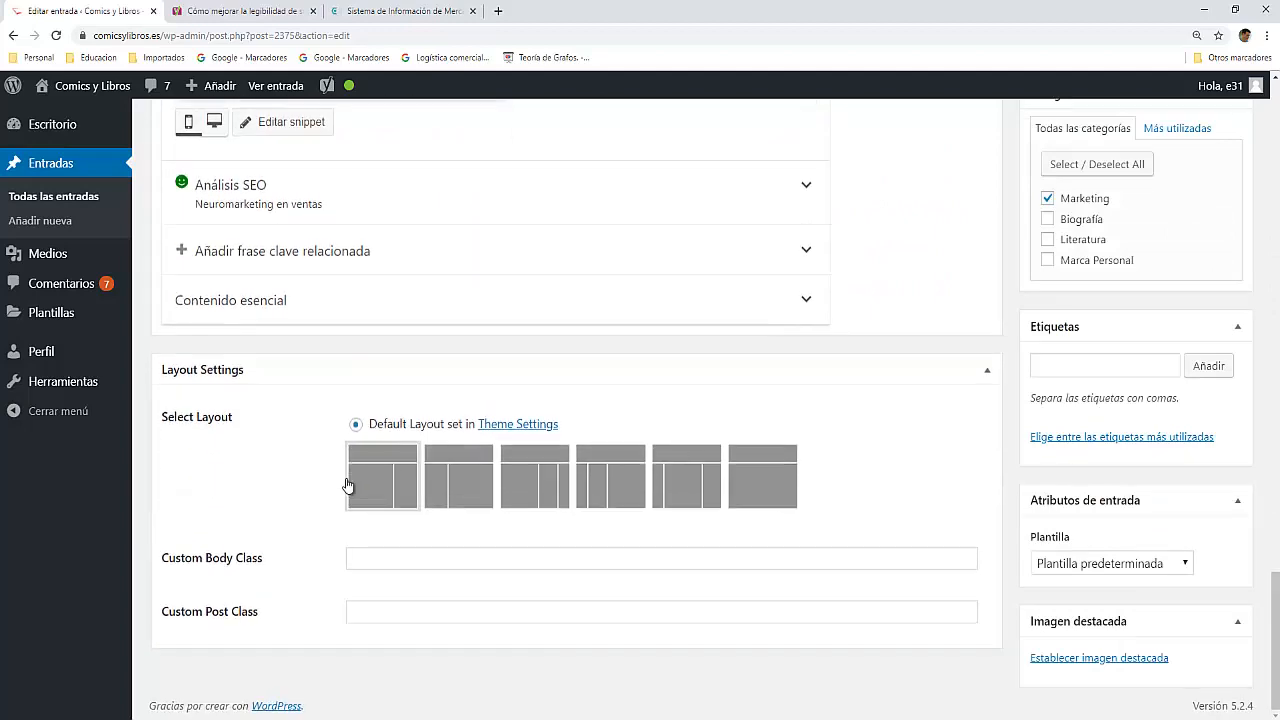
{"action": "scroll", "coordinate": [348, 486], "scroll_direction": "up", "scroll_amount": 4}
{"action": "scroll", "coordinate": [347, 485], "scroll_direction": "up", "scroll_amount": 1}
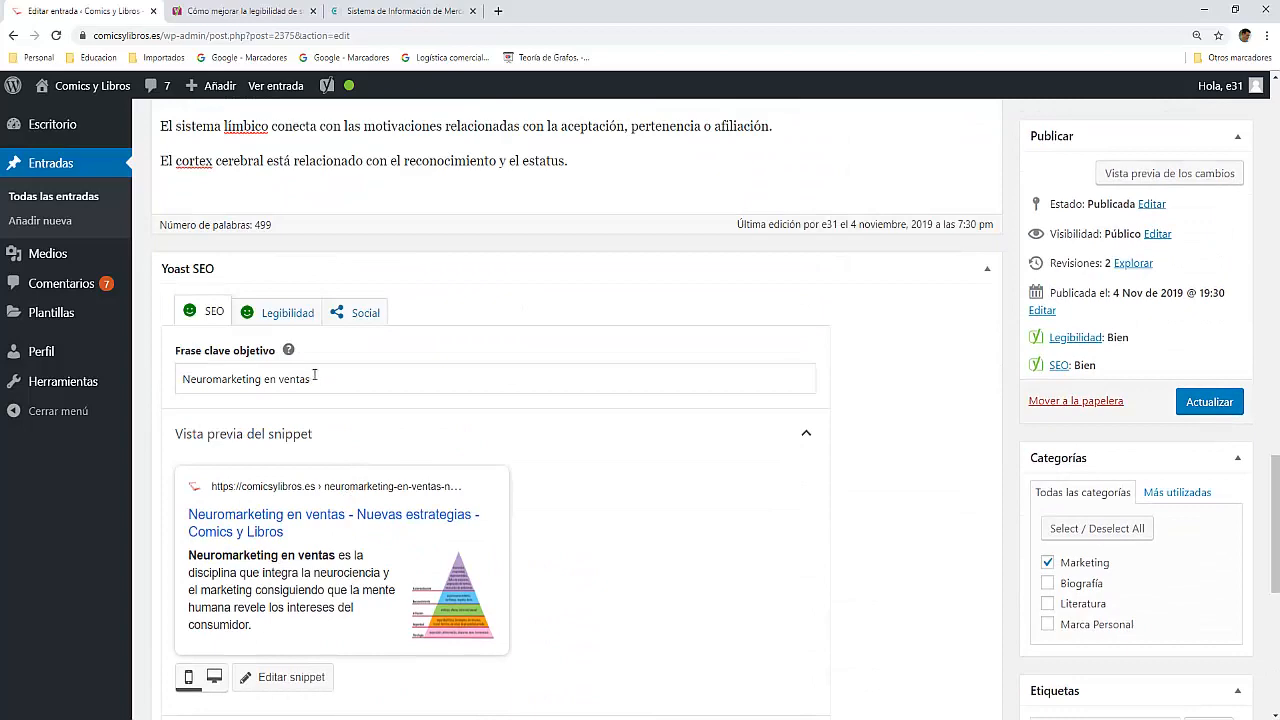
{"action": "scroll", "coordinate": [322, 368], "scroll_direction": "up", "scroll_amount": 6}
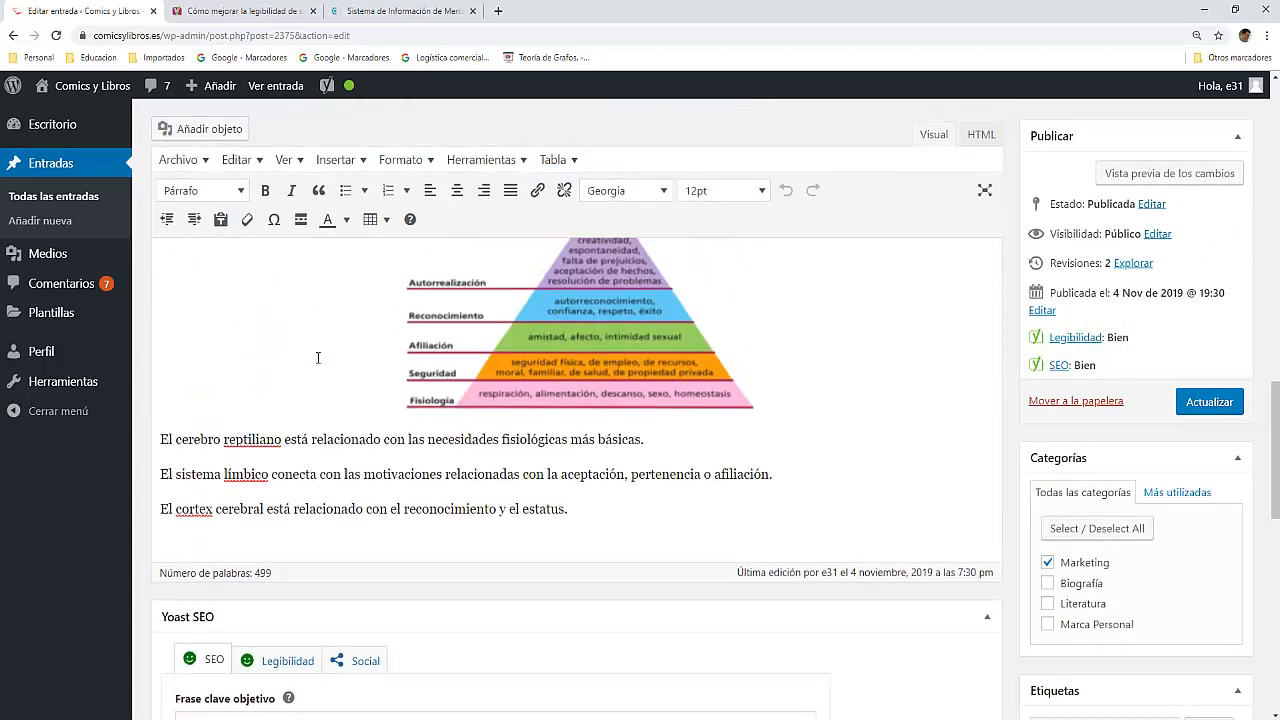
{"action": "scroll", "coordinate": [318, 357], "scroll_direction": "up", "scroll_amount": 1}
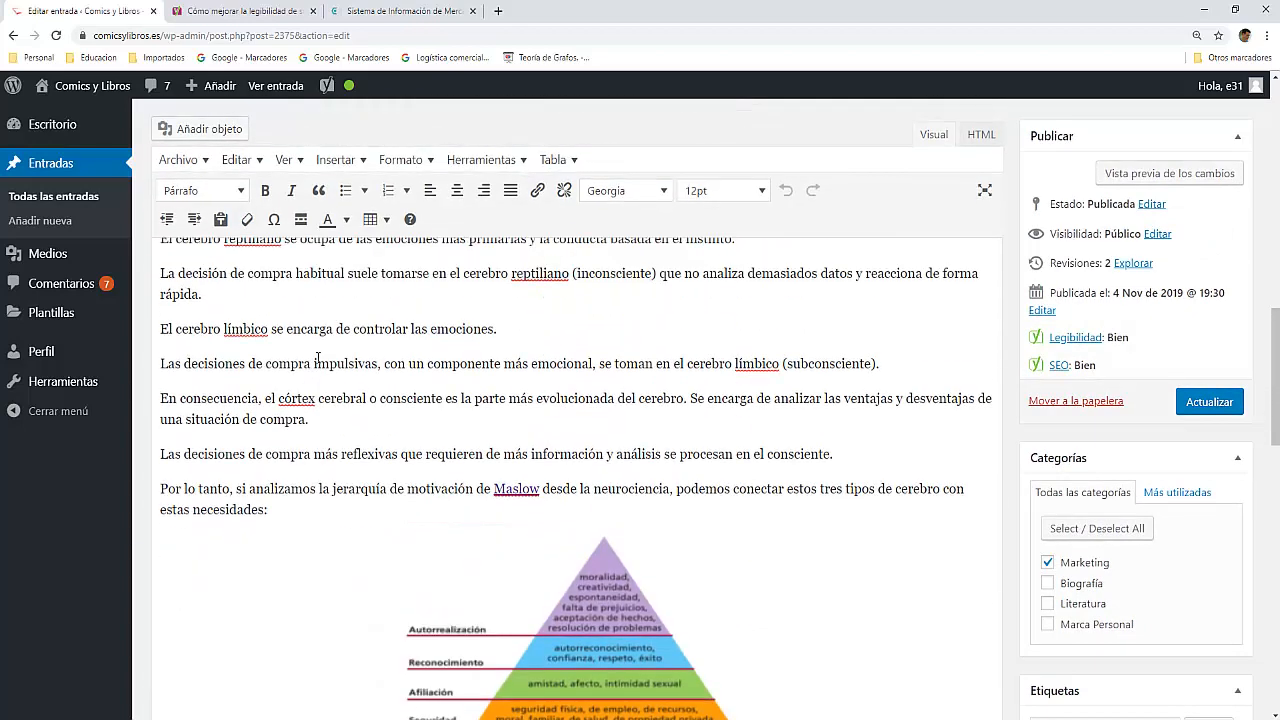
{"action": "scroll", "coordinate": [260, 321], "scroll_direction": "up", "scroll_amount": 4}
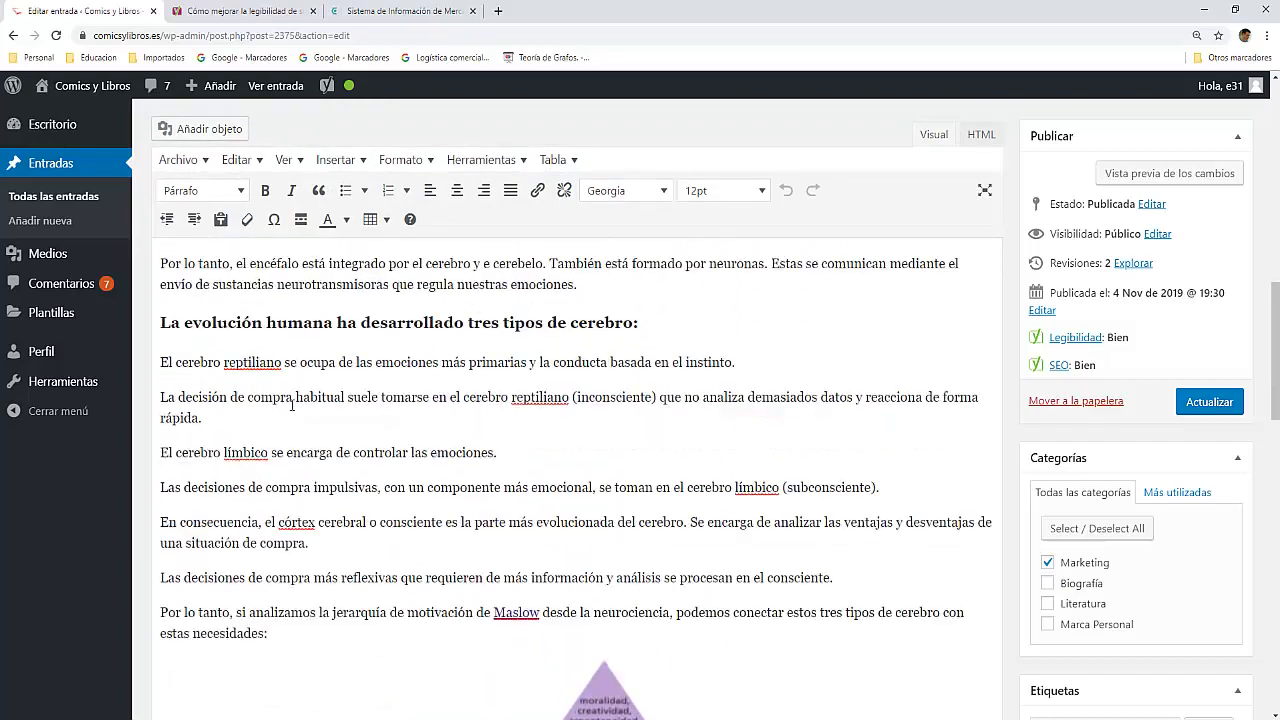
{"action": "scroll", "coordinate": [287, 421], "scroll_direction": "up", "scroll_amount": 6}
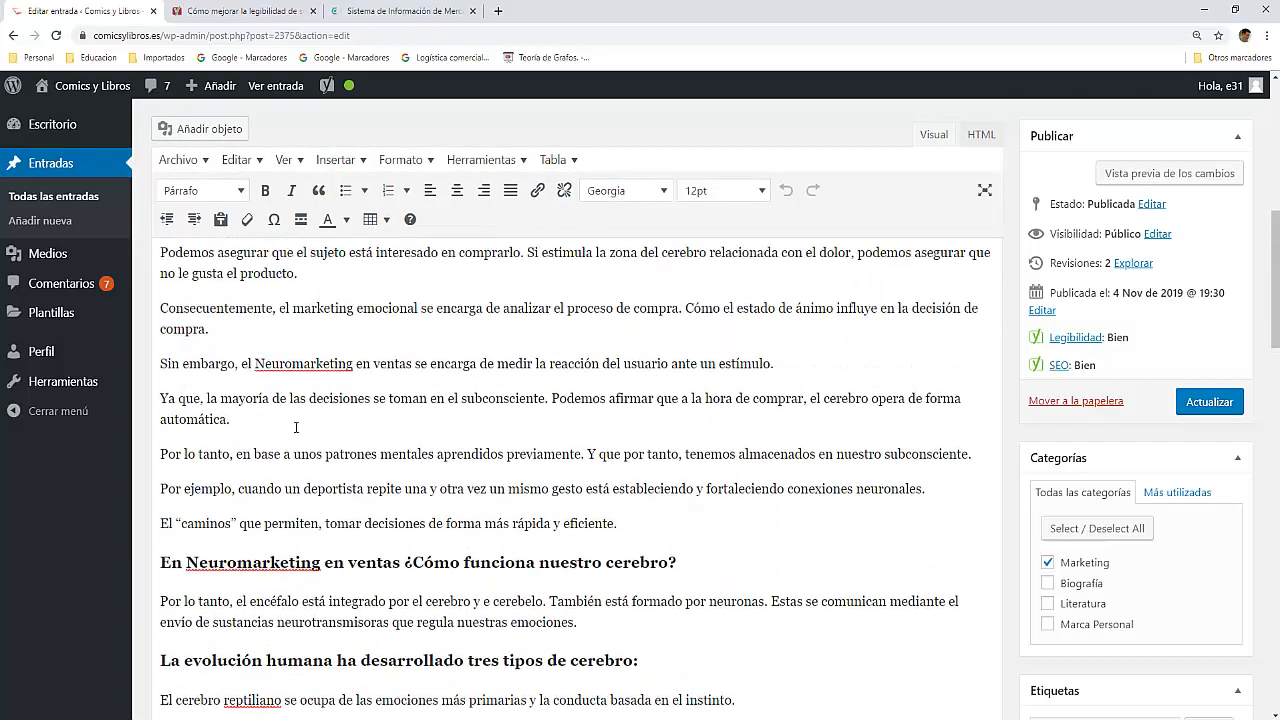
{"action": "scroll", "coordinate": [300, 430], "scroll_direction": "down", "scroll_amount": 10}
{"action": "scroll", "coordinate": [300, 430], "scroll_direction": "down", "scroll_amount": 3}
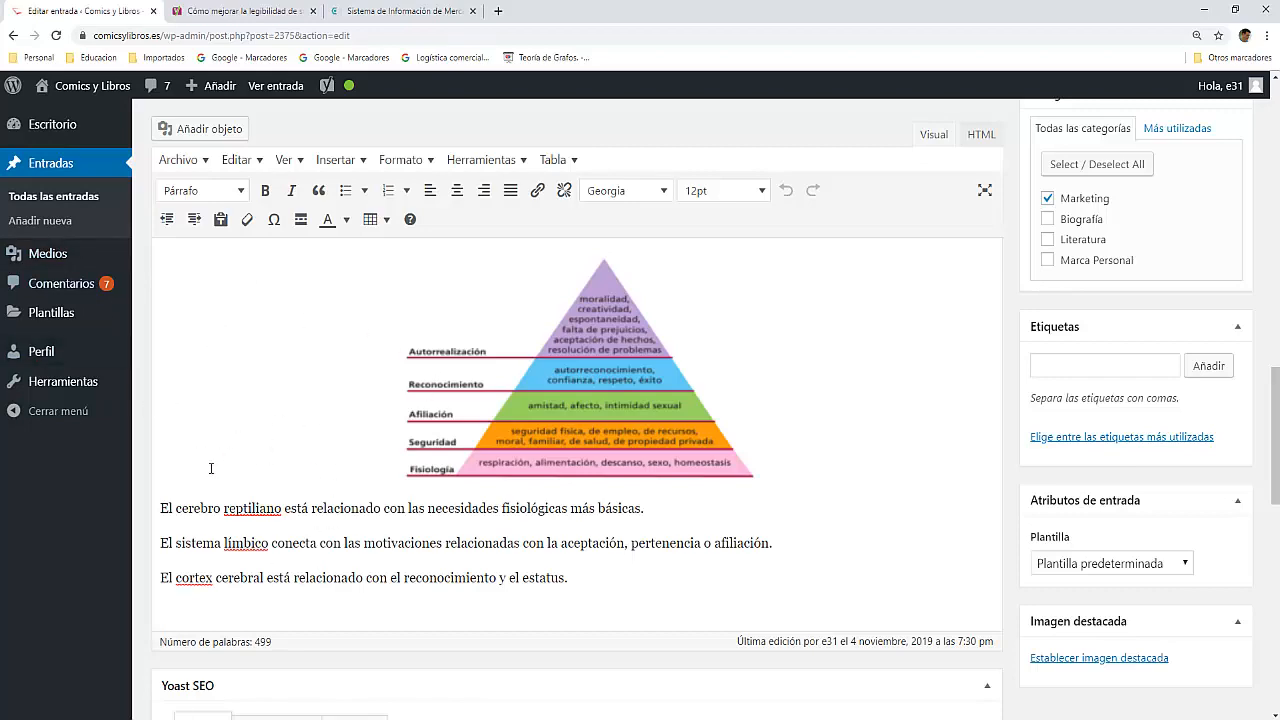
{"action": "scroll", "coordinate": [286, 620], "scroll_direction": "down", "scroll_amount": 3}
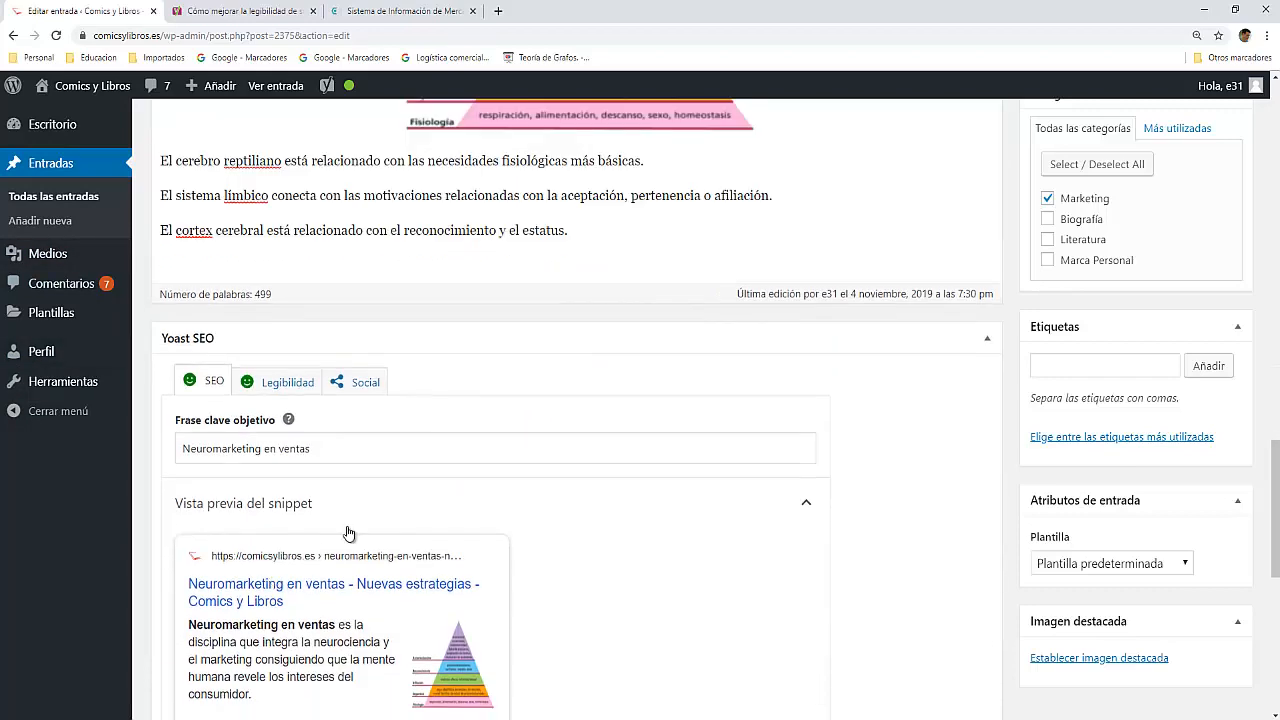
{"action": "scroll", "coordinate": [279, 520], "scroll_direction": "up", "scroll_amount": 3}
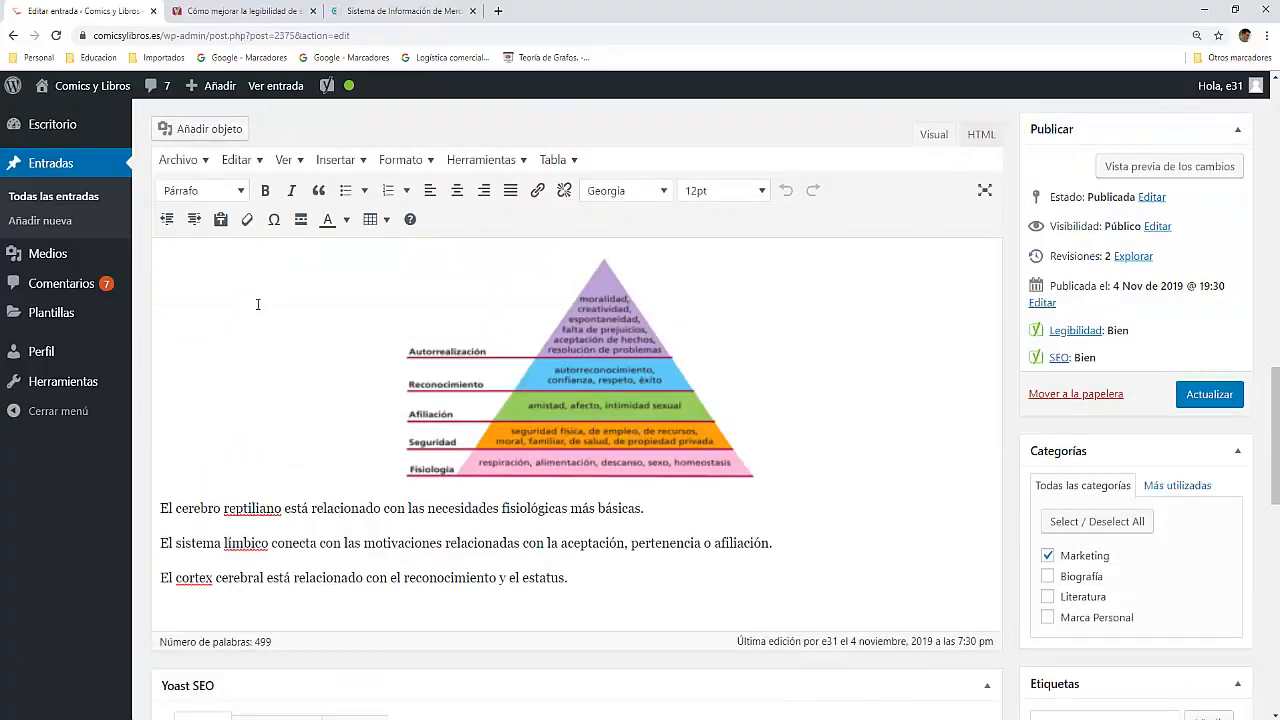